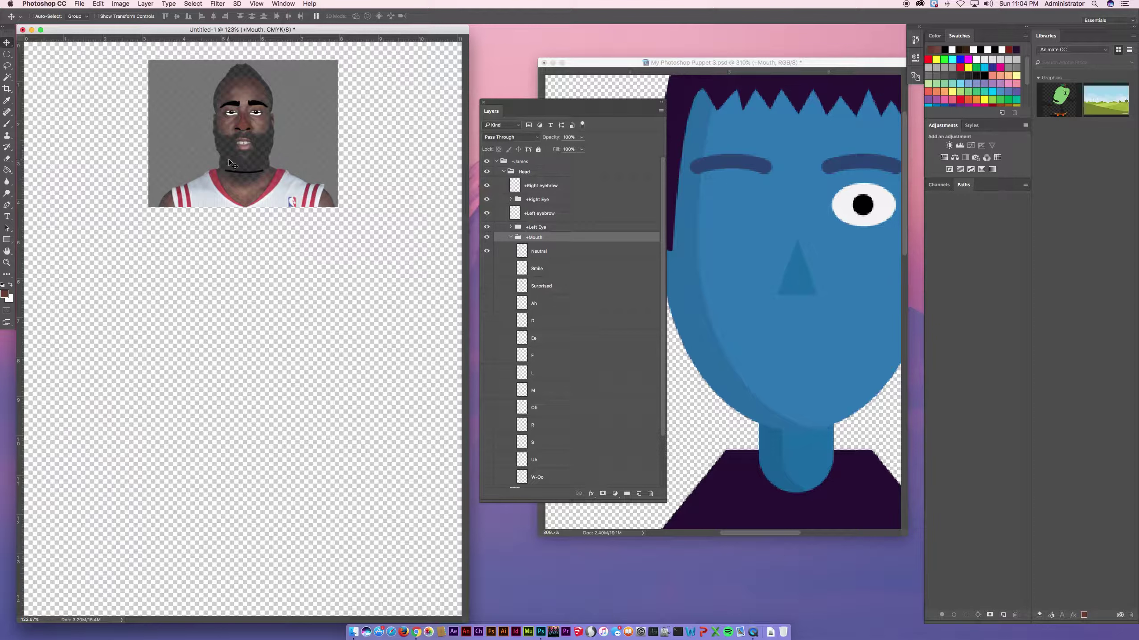
Move the +Mouth group up from the neck onto the lips in the photo
drag(233, 146, 264, 281)
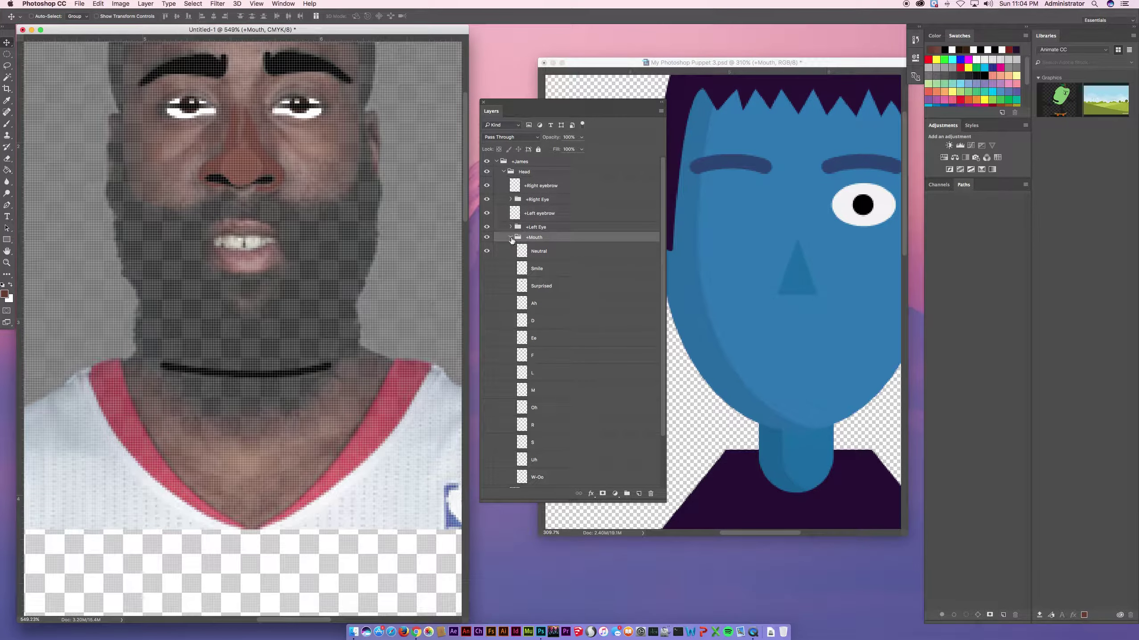
click(510, 237)
click(487, 237)
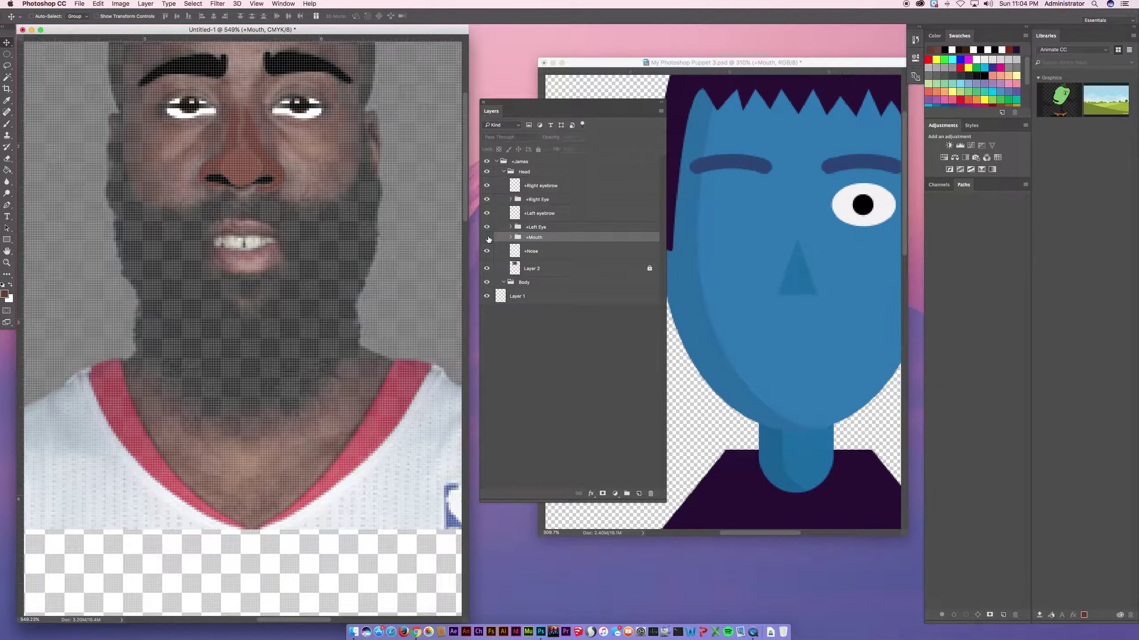
click(487, 237)
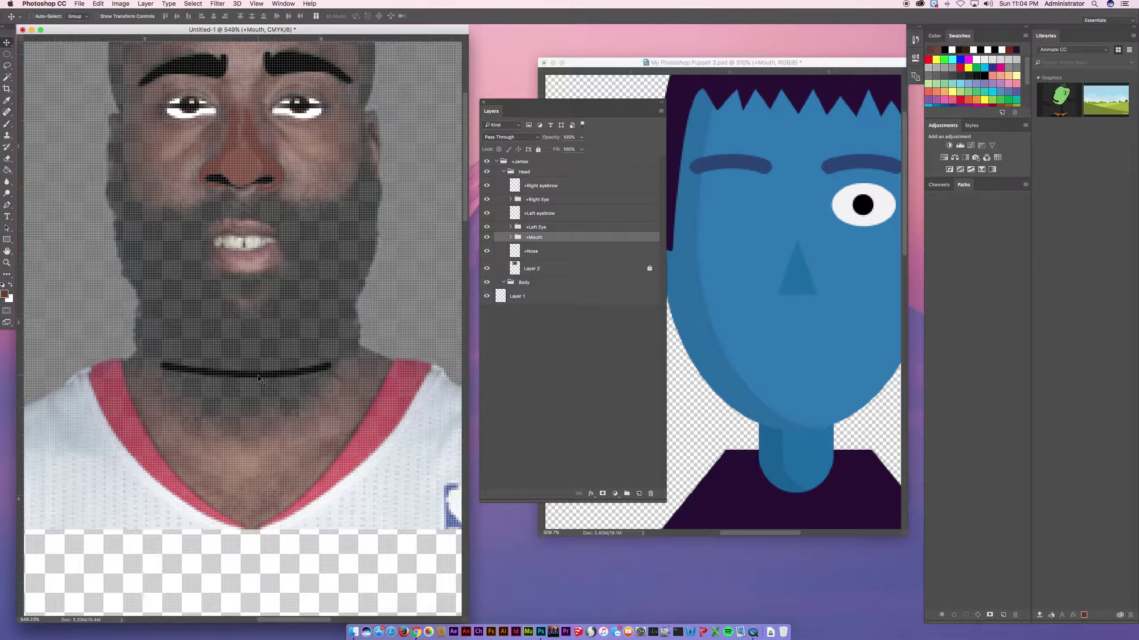
click(510, 237)
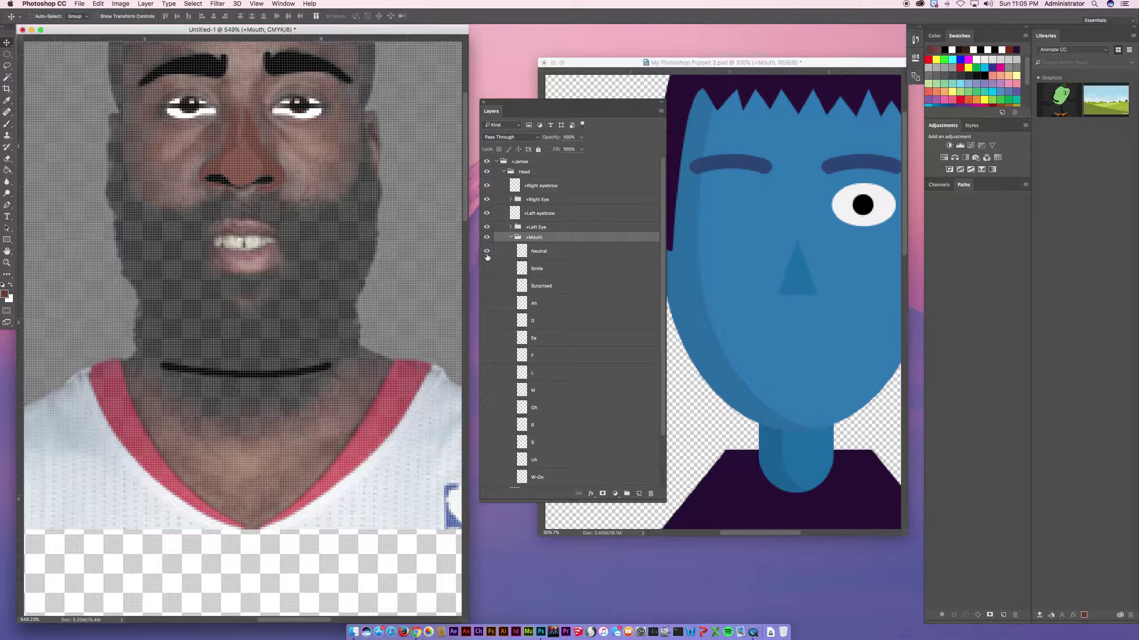
click(511, 237)
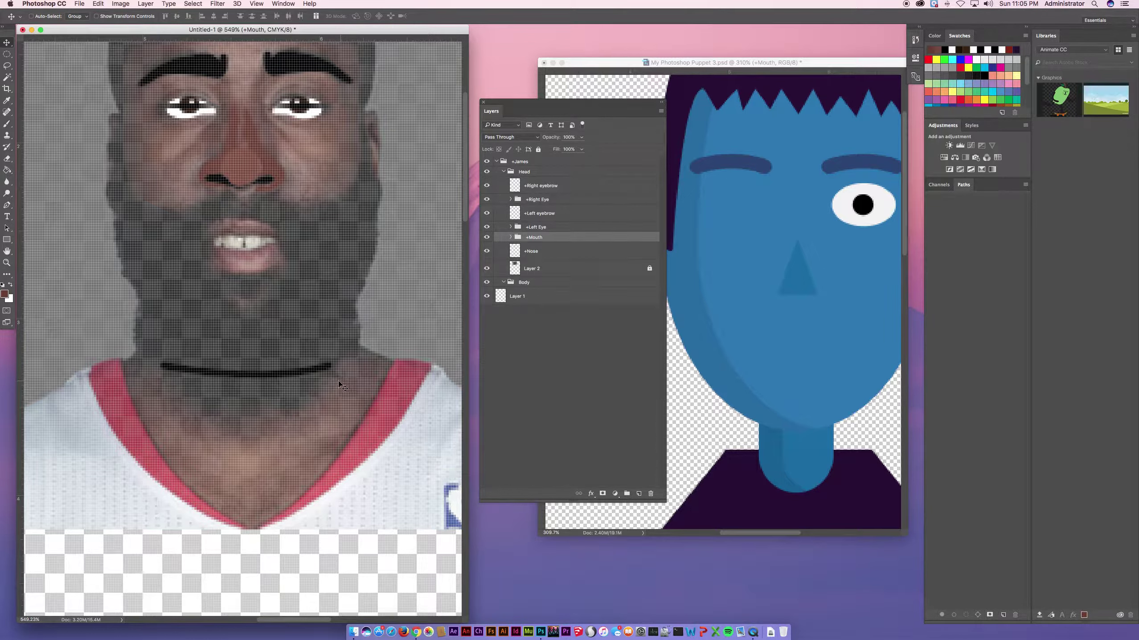
drag(314, 377, 312, 239)
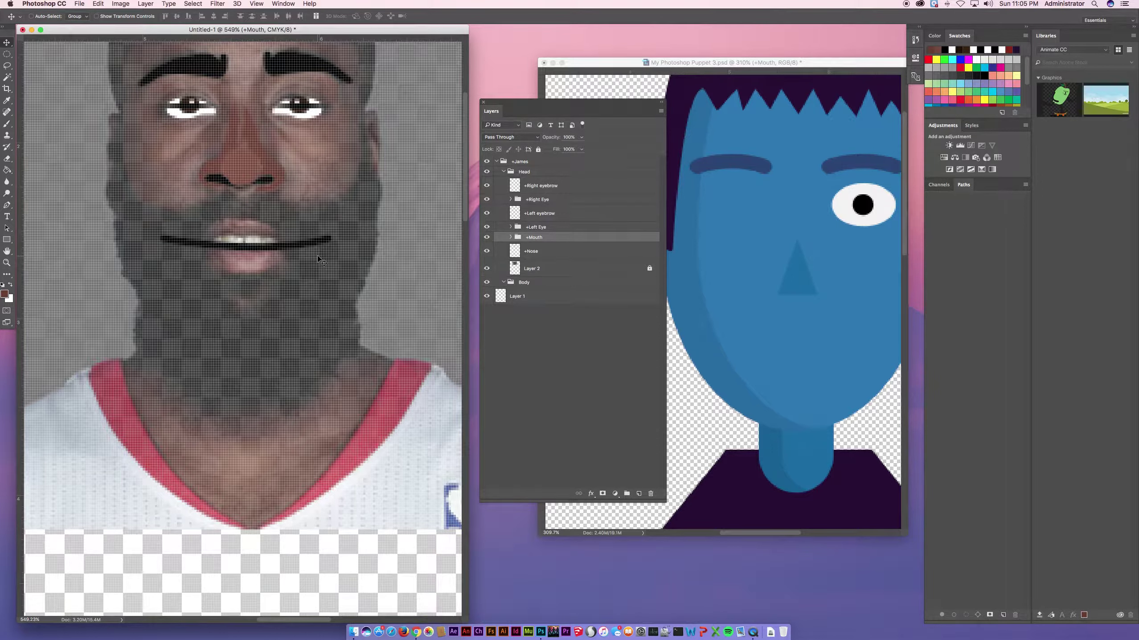
Scale the +Mouth group down proportionally around its centre to about 59%, roughly matching the lips' width
key(ctrl+t)
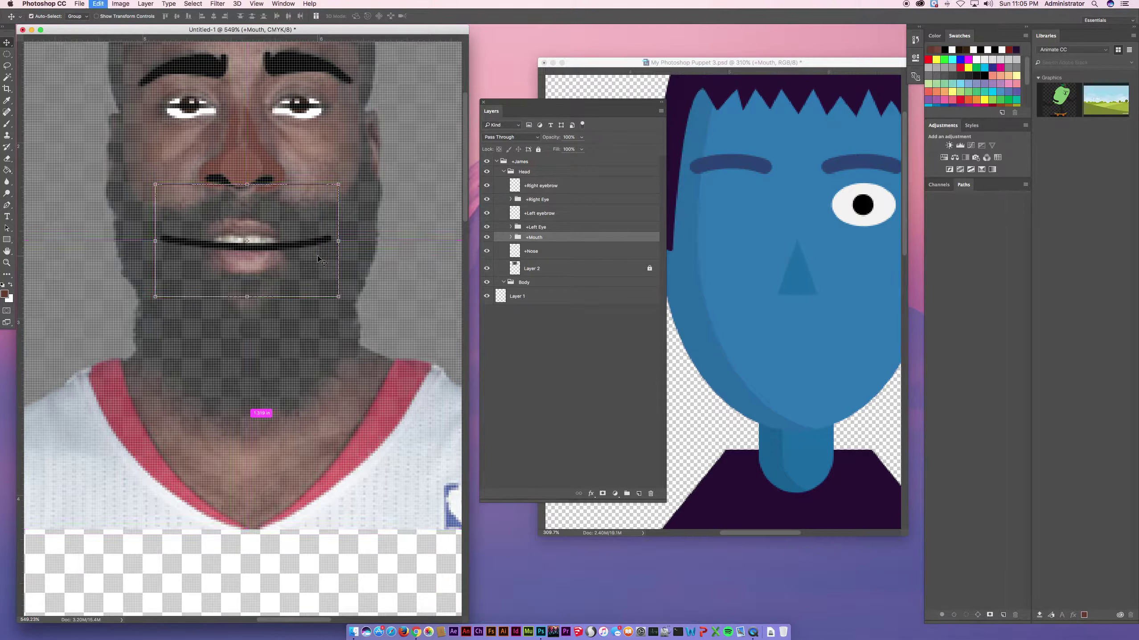
drag(340, 184, 314, 230)
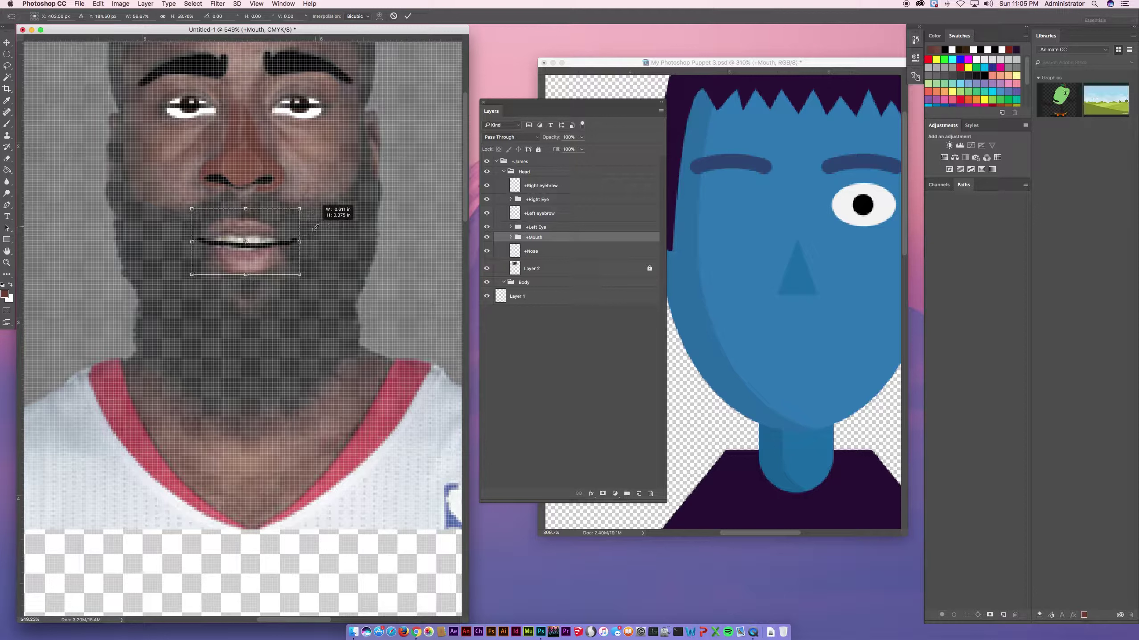
key(Return)
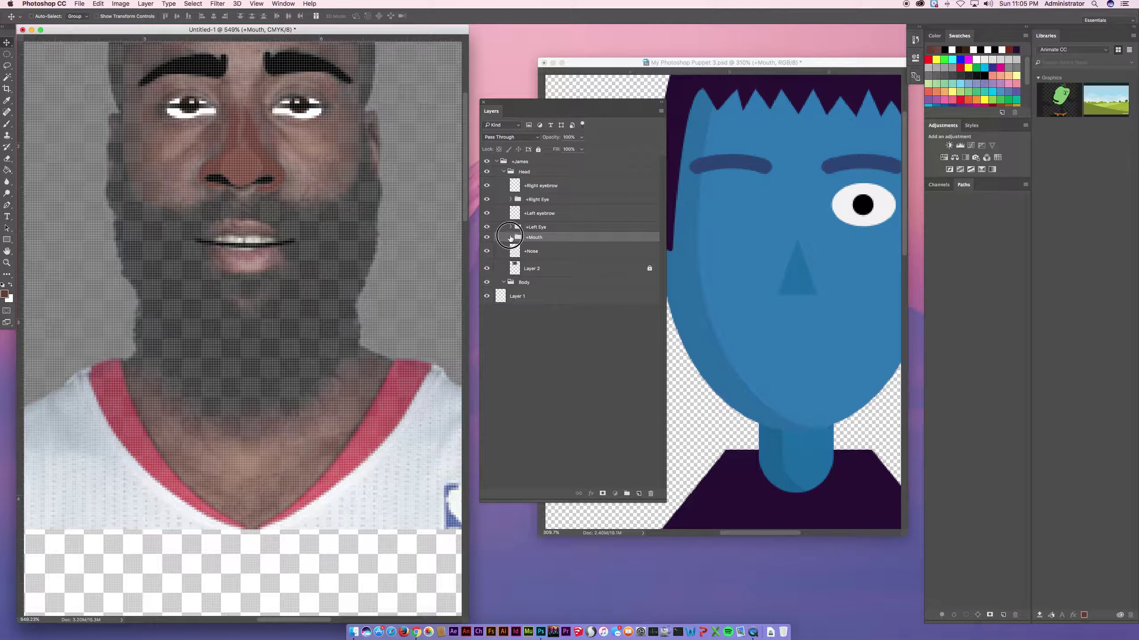
Hide the Neutral mouth and preview other mouth shapes, including Surprised, over the photo's lips
click(510, 238)
click(487, 253)
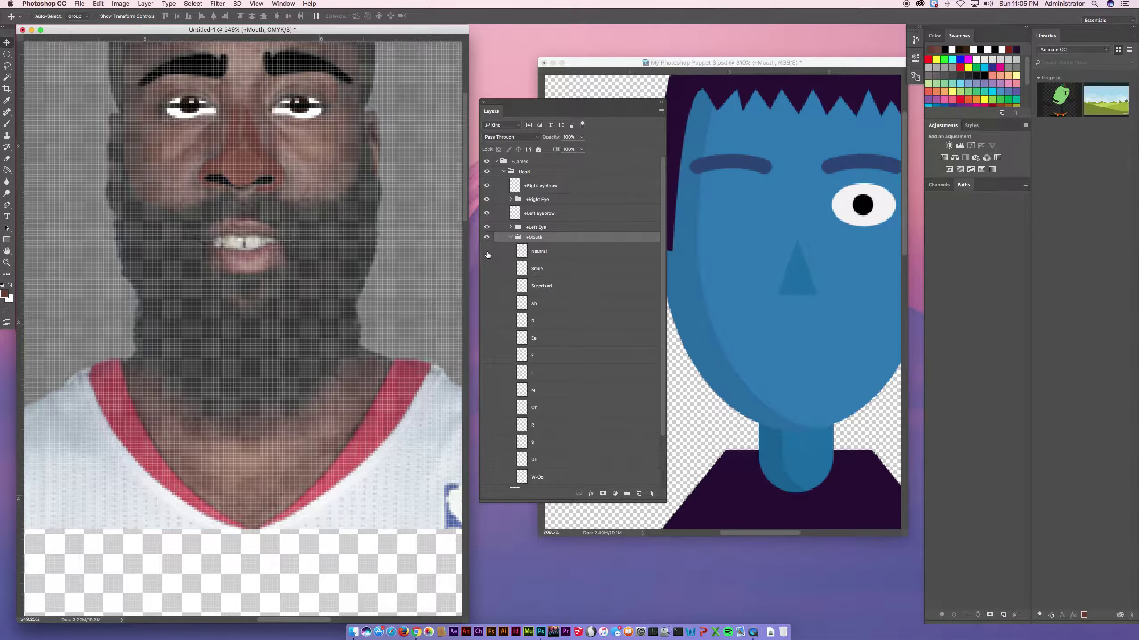
click(487, 287)
click(487, 287)
click(486, 322)
click(486, 322)
click(487, 285)
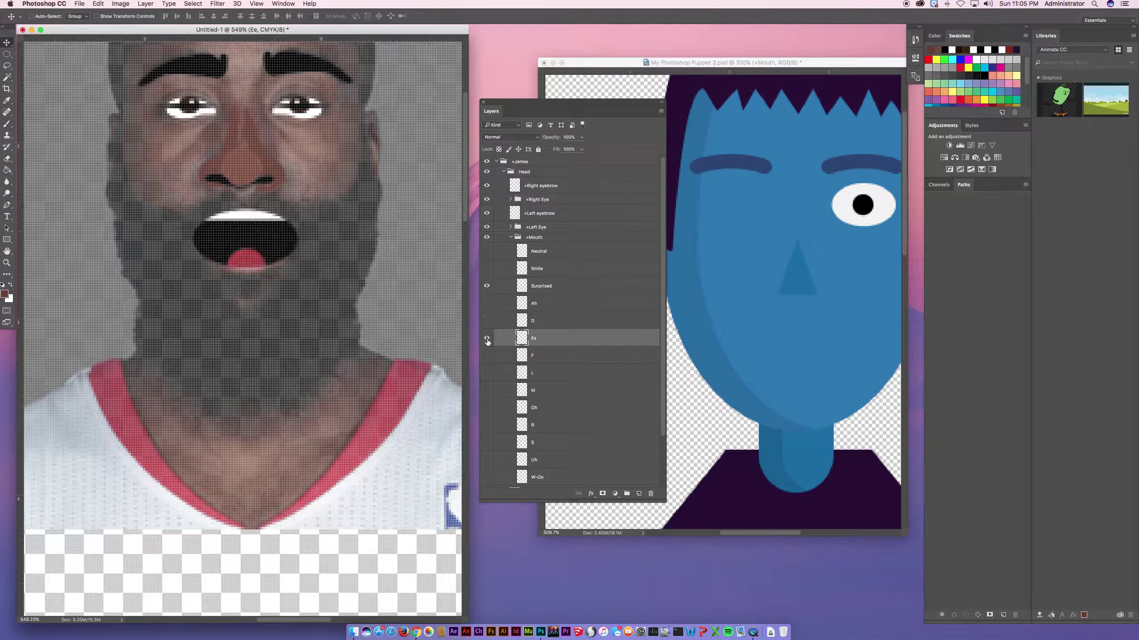
click(541, 286)
drag(262, 247, 290, 268)
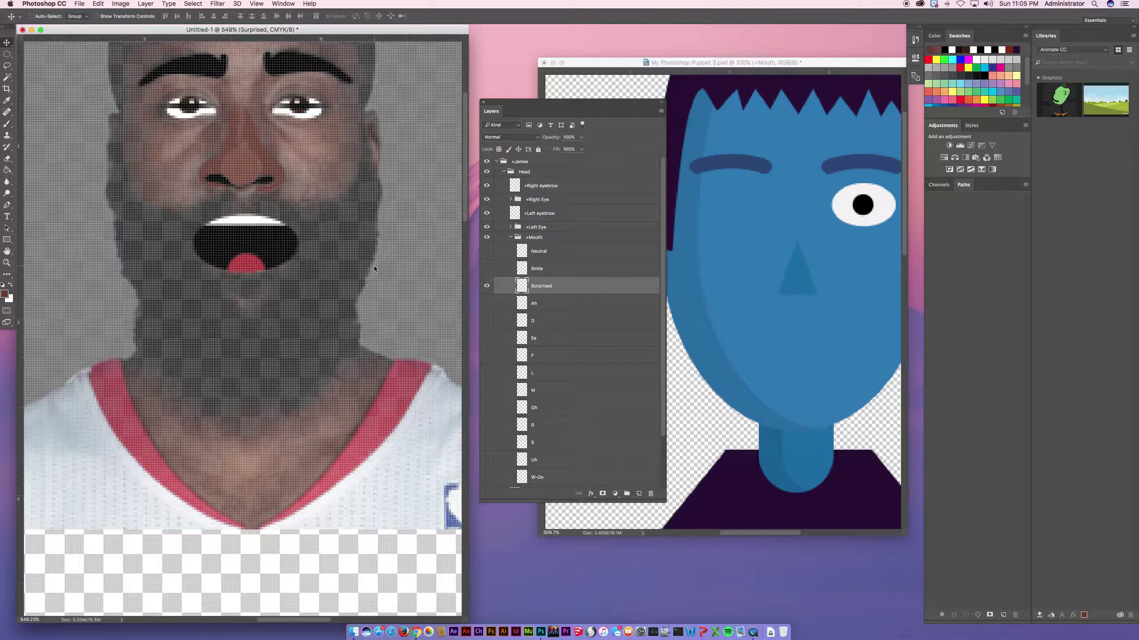
Check the Smile mouth shape, then restore Neutral as the only visible shape and collapse the +Mouth group
click(487, 287)
click(487, 269)
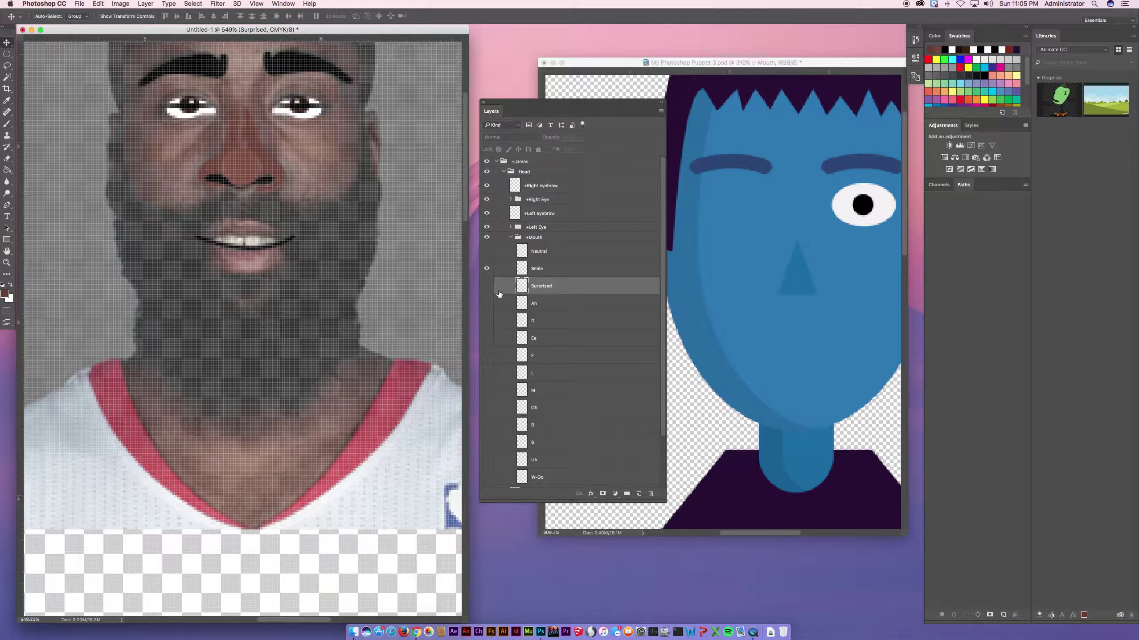
click(488, 282)
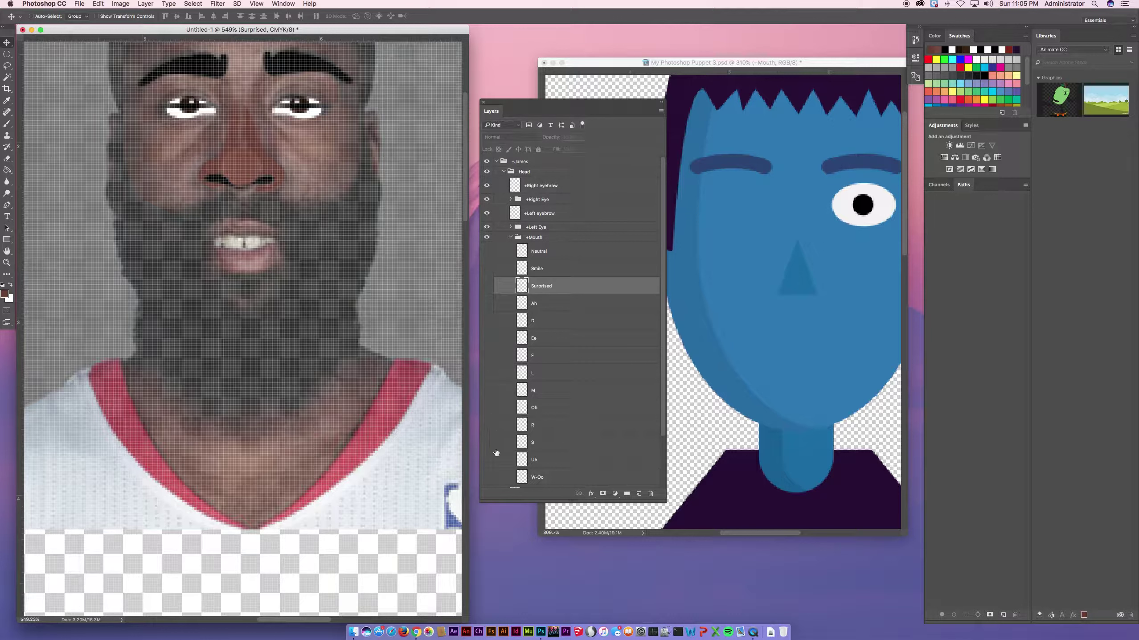
click(515, 237)
click(488, 250)
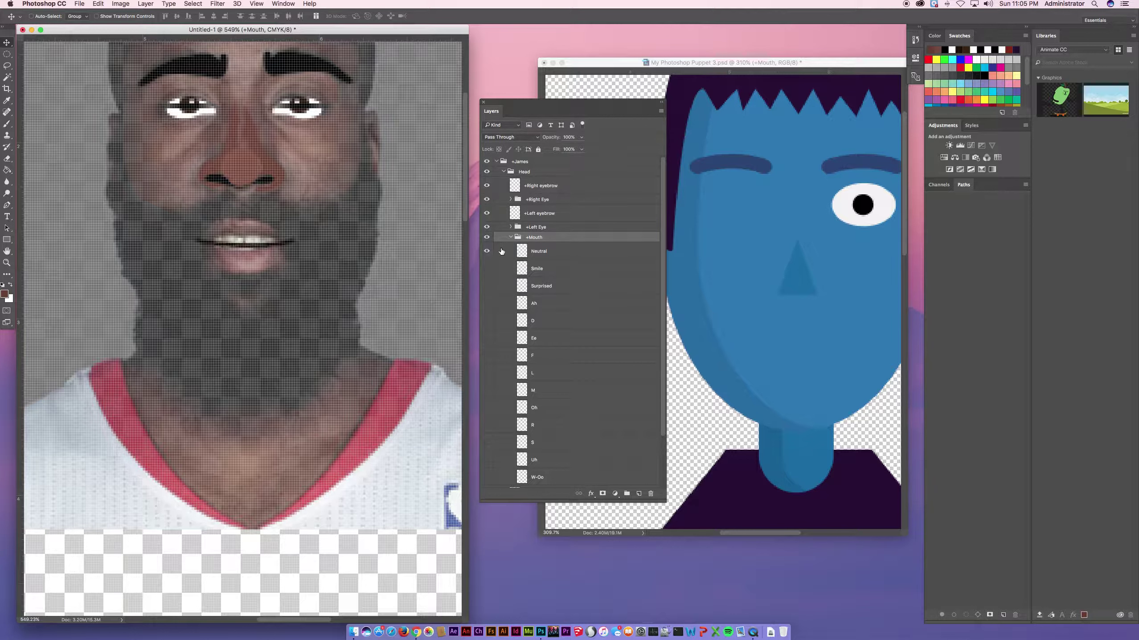
click(511, 237)
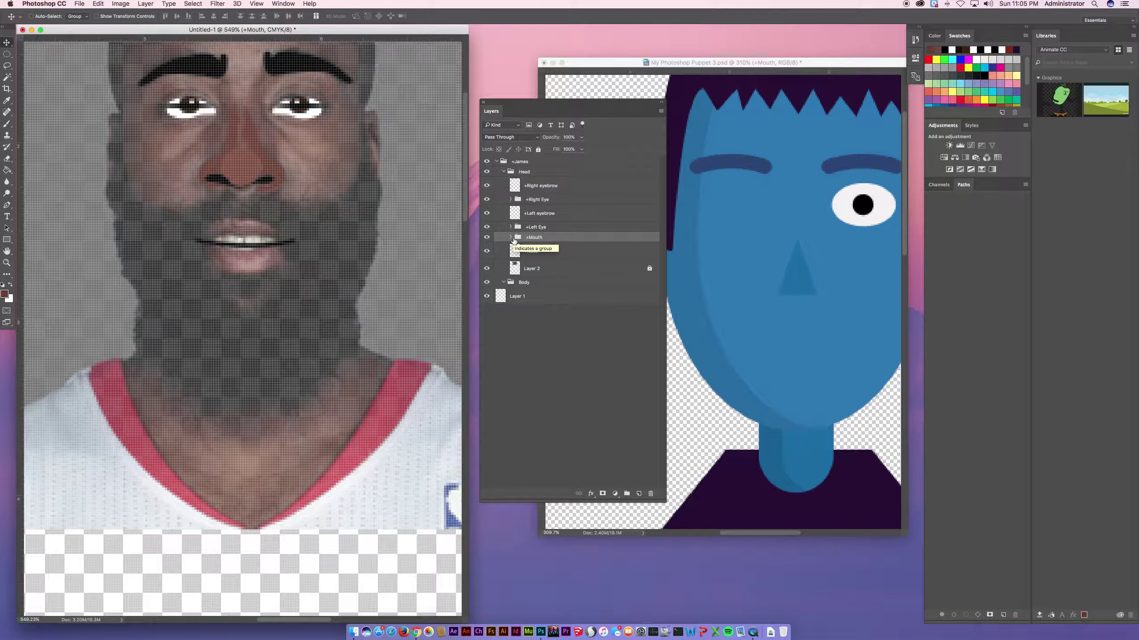
Switch to My Photoshop Puppet 3.psd and toggle the +face background layer to examine what it contains
click(726, 233)
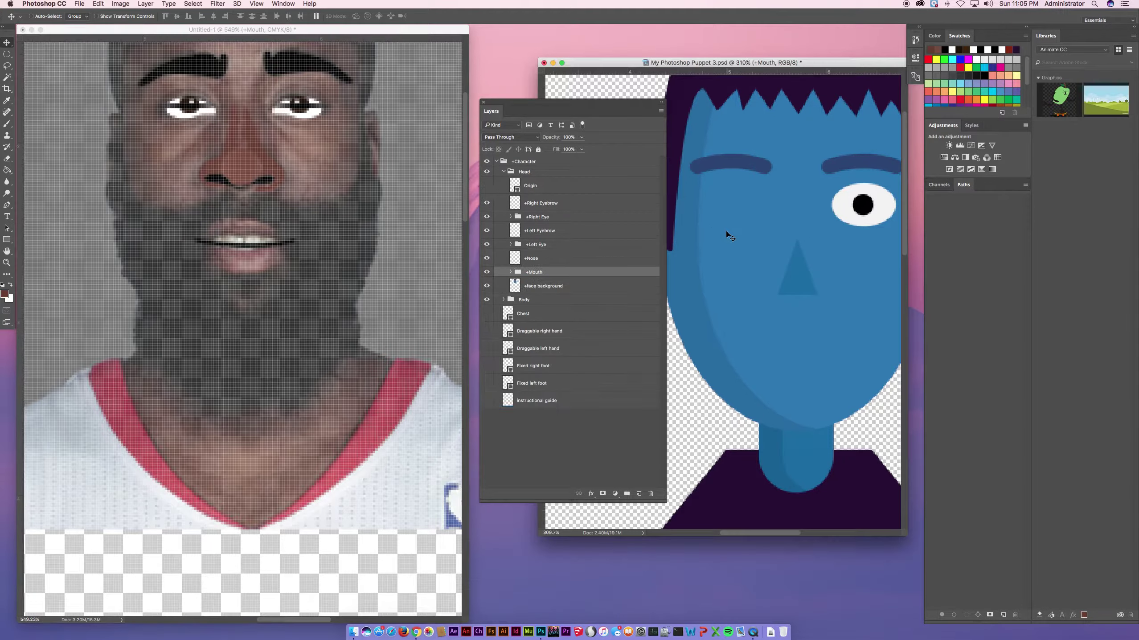
click(551, 292)
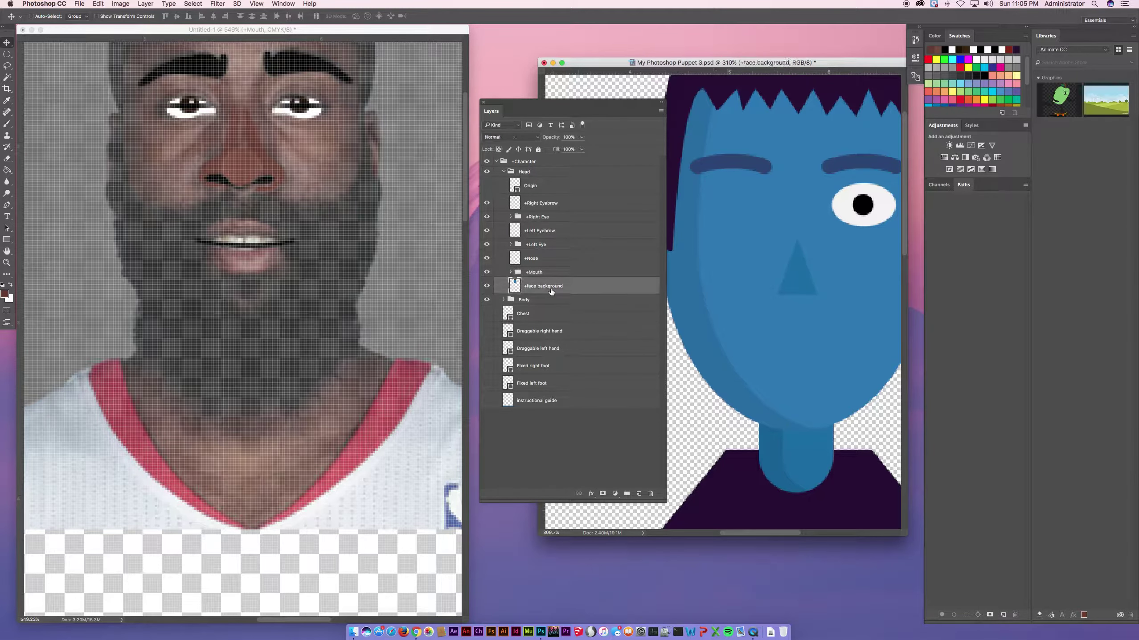
click(488, 286)
click(487, 286)
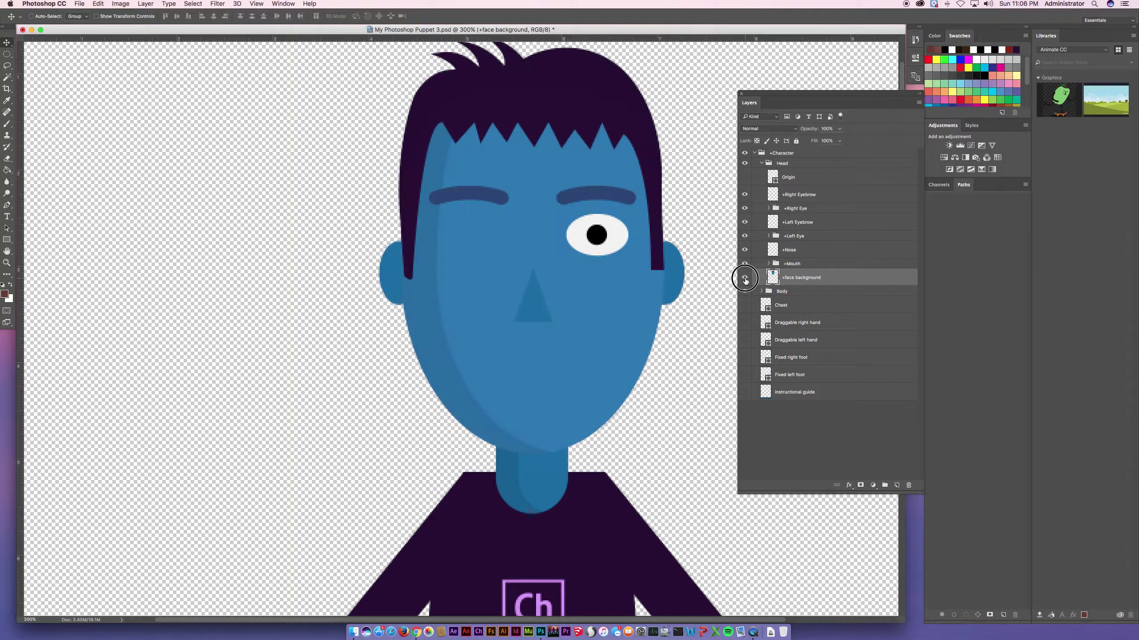
click(745, 278)
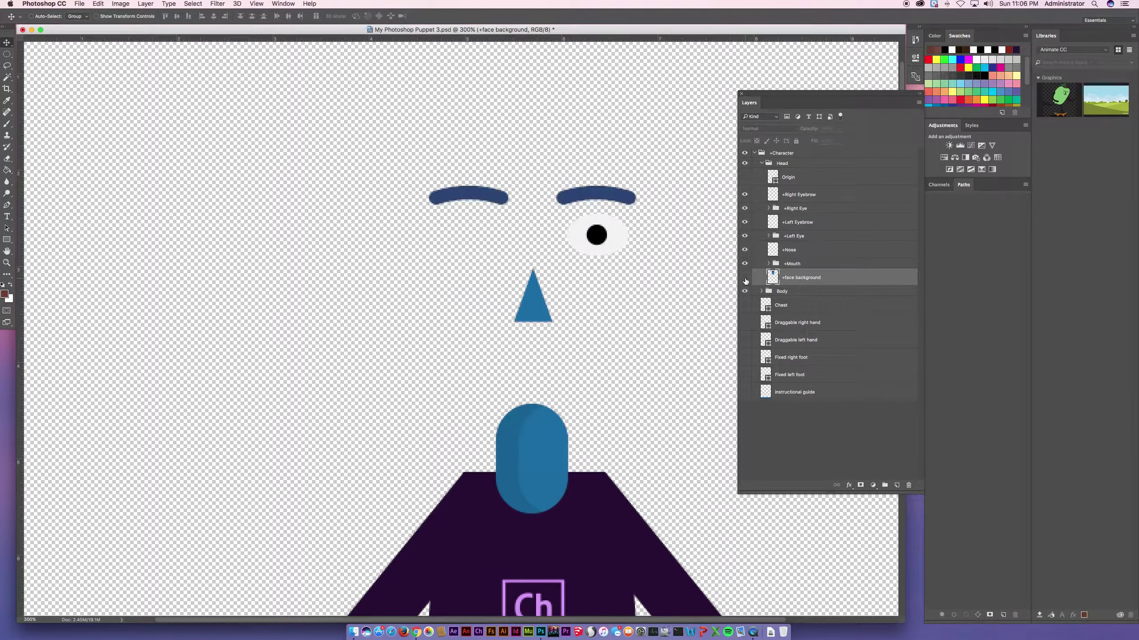
click(744, 277)
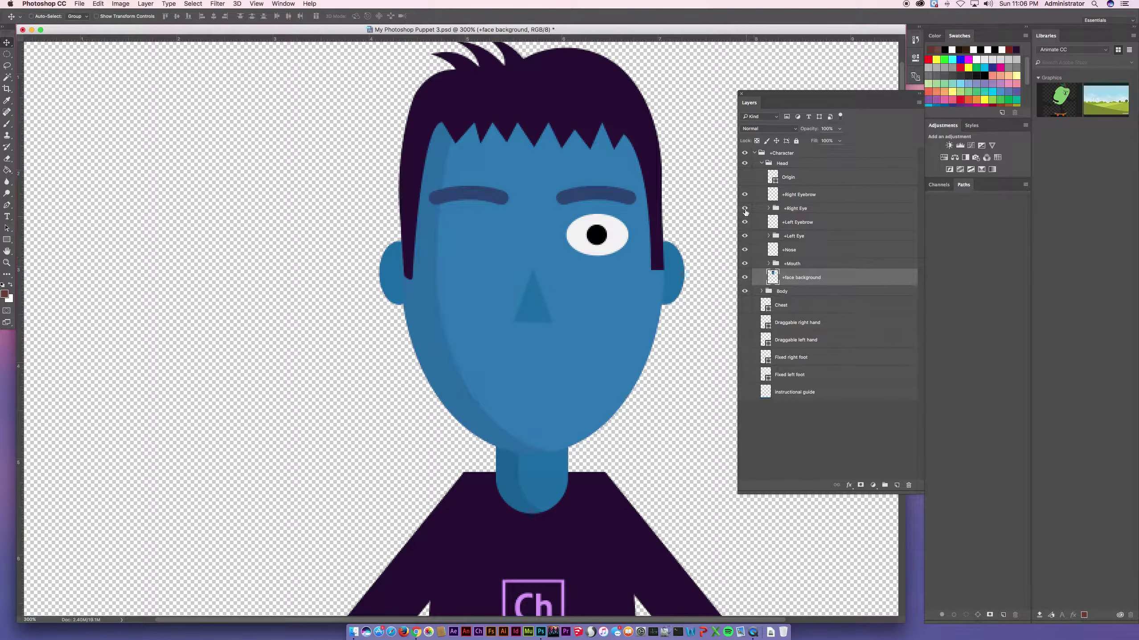
Show the +Right Pupil and Right Eyeball layers in the puppet's +Right Eye group, leaving both eye groups collapsed
click(768, 236)
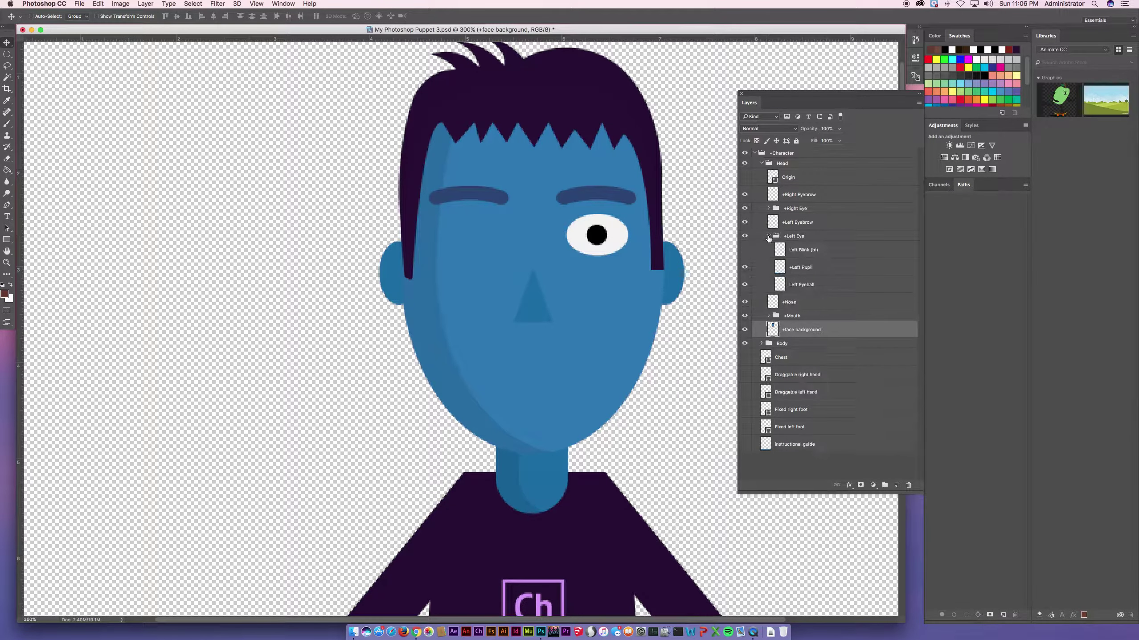
click(769, 209)
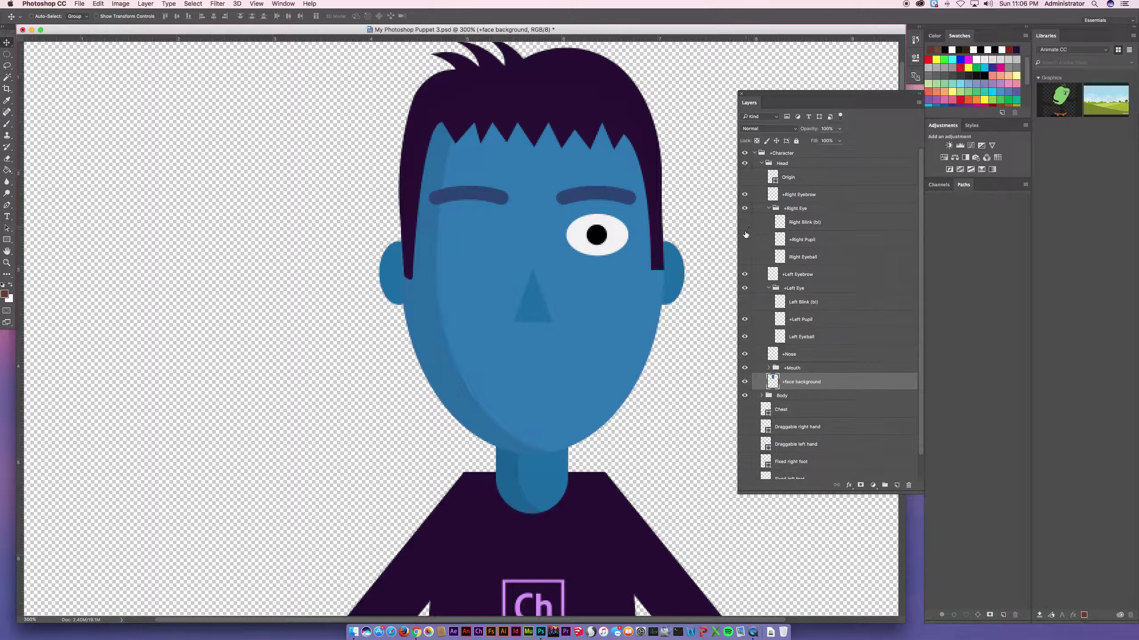
drag(745, 240, 744, 256)
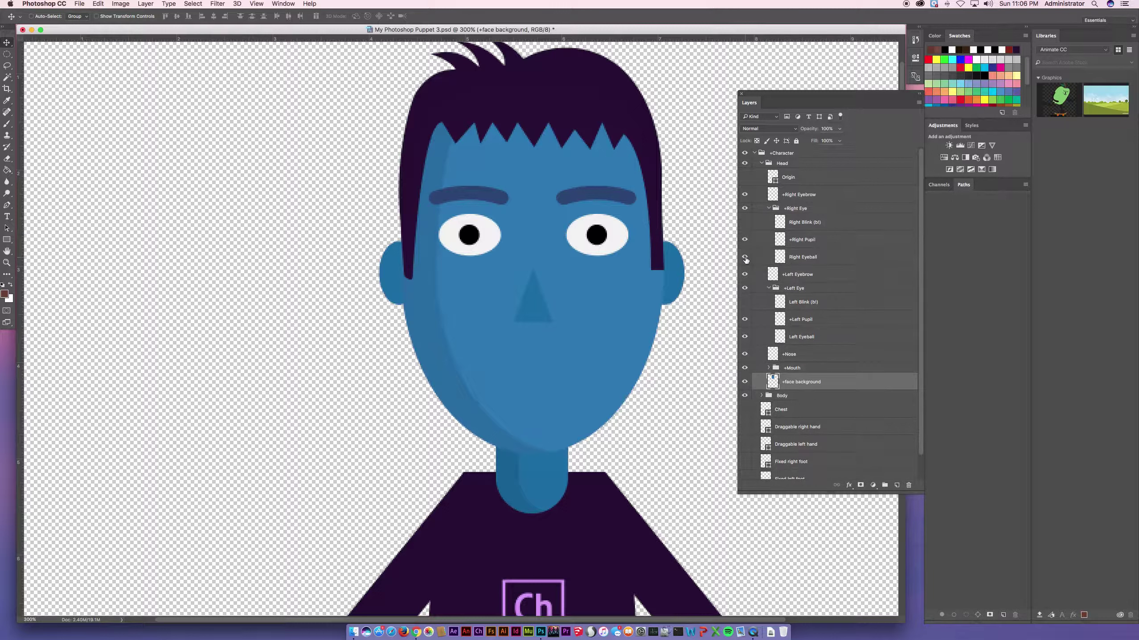
click(769, 209)
click(769, 236)
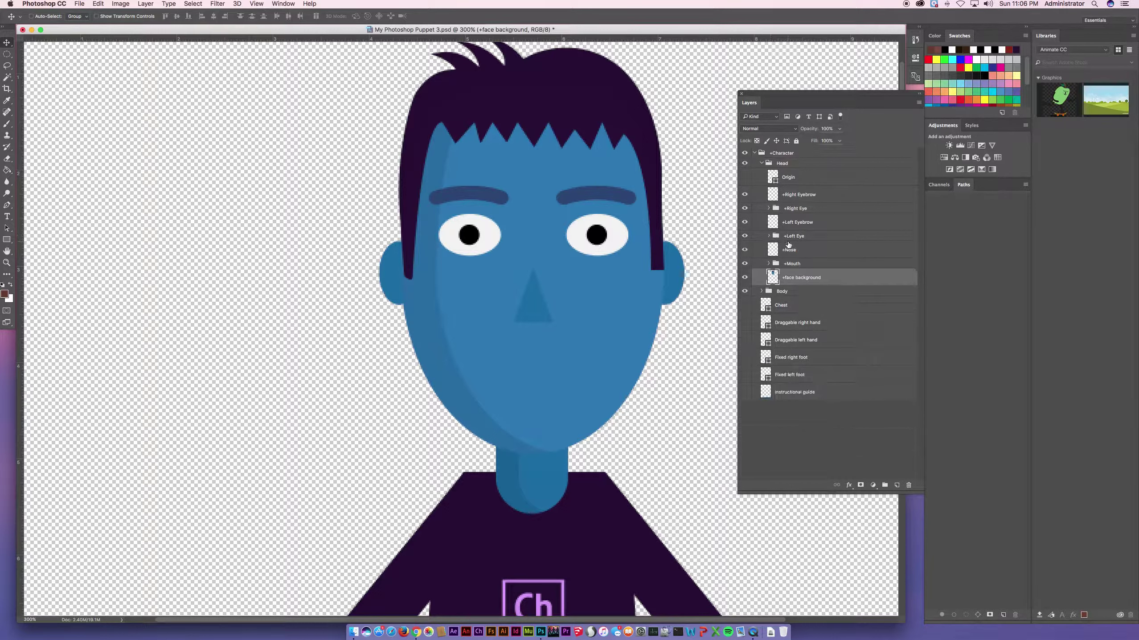
Toggle the puppet's +face background layer again to examine the face parts with and without it
click(746, 280)
click(746, 280)
click(746, 280)
click(746, 280)
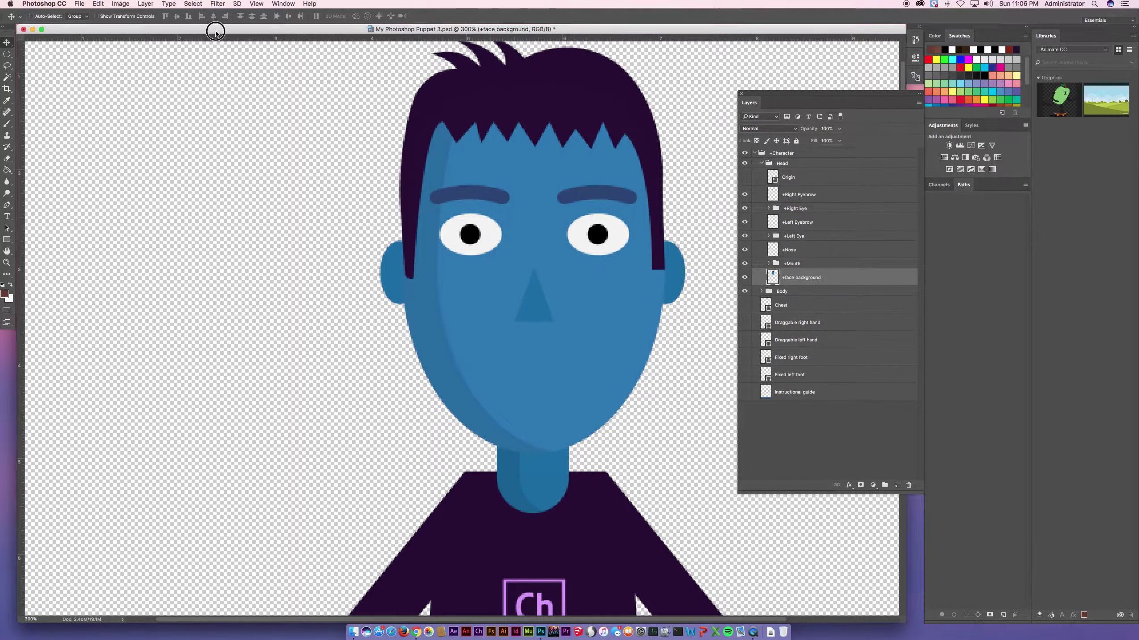
Move the puppet document aside, return to Untitled-1, and add a new layer between +Nose and Layer 2
drag(239, 31, 674, 36)
click(242, 29)
drag(749, 102, 381, 115)
click(431, 278)
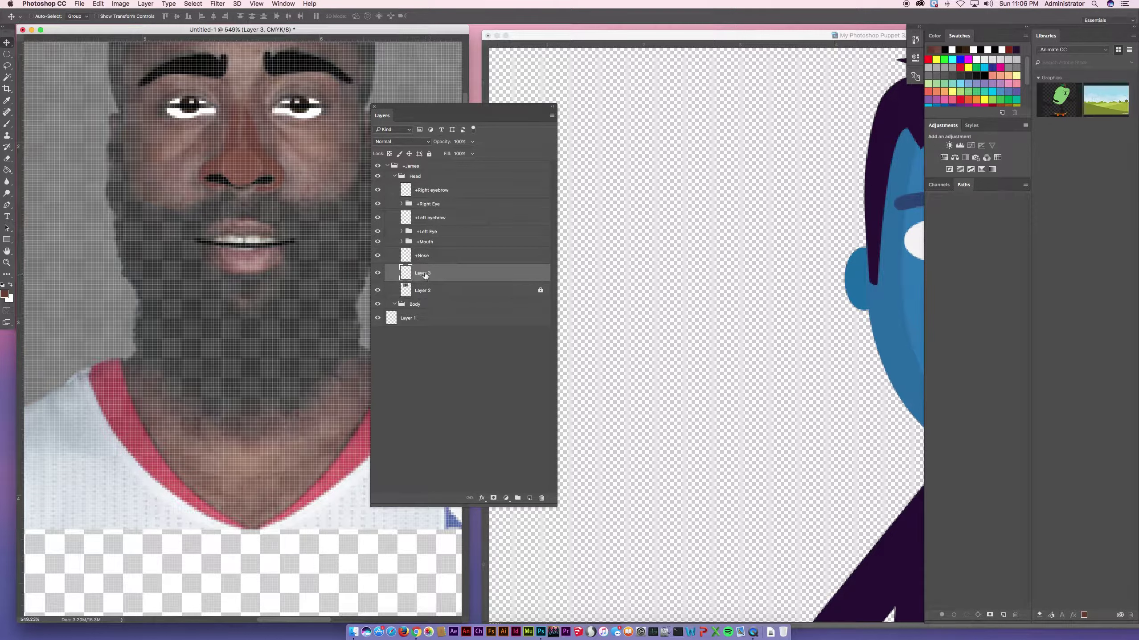
Rename the new layer in Untitled-1 as +face background, matching the layer name in the puppet document
click(695, 237)
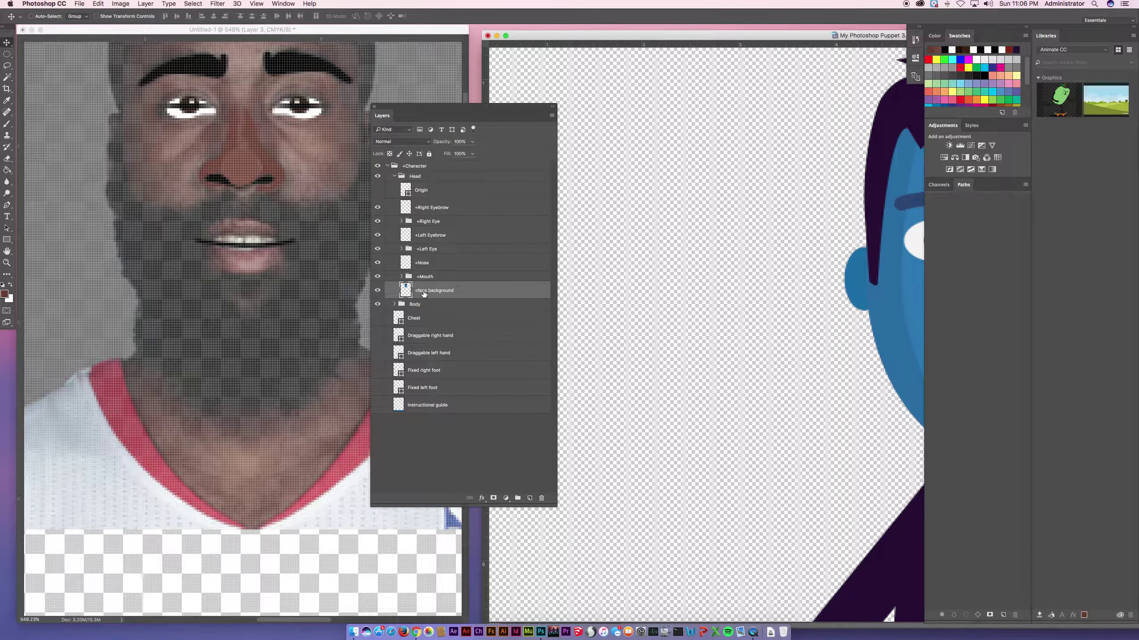
click(244, 84)
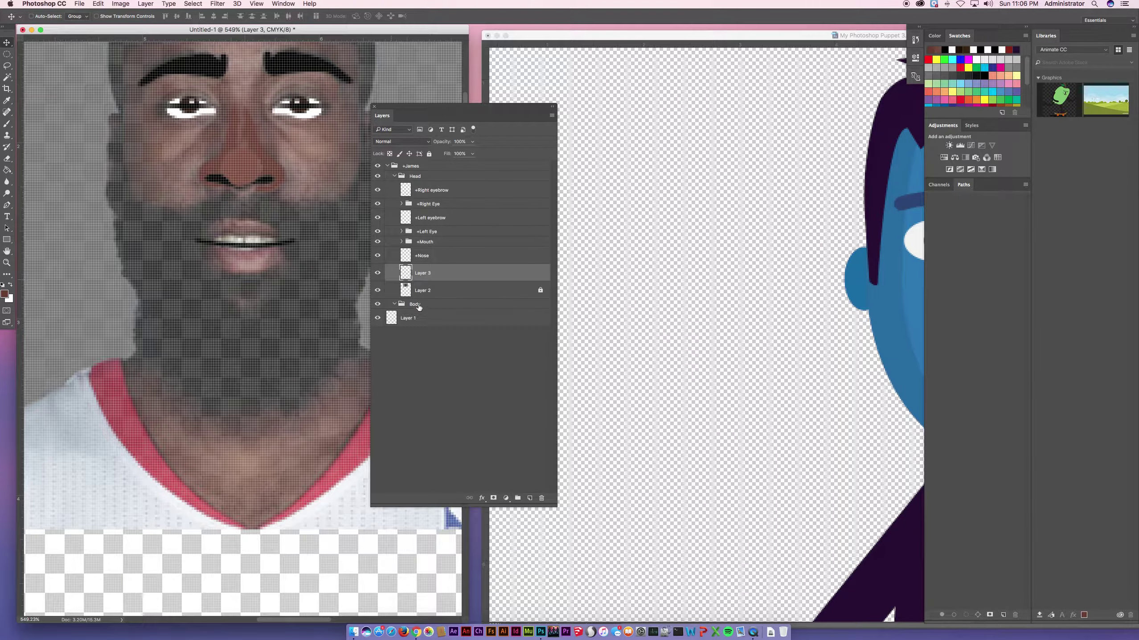
double_click(421, 272)
text(+face)
Outline the beard with a freehand Lasso selection on the +face background layer, running from ear to ear
click(414, 108)
drag(478, 112, 612, 93)
key(super+minus)
key(super+minus)
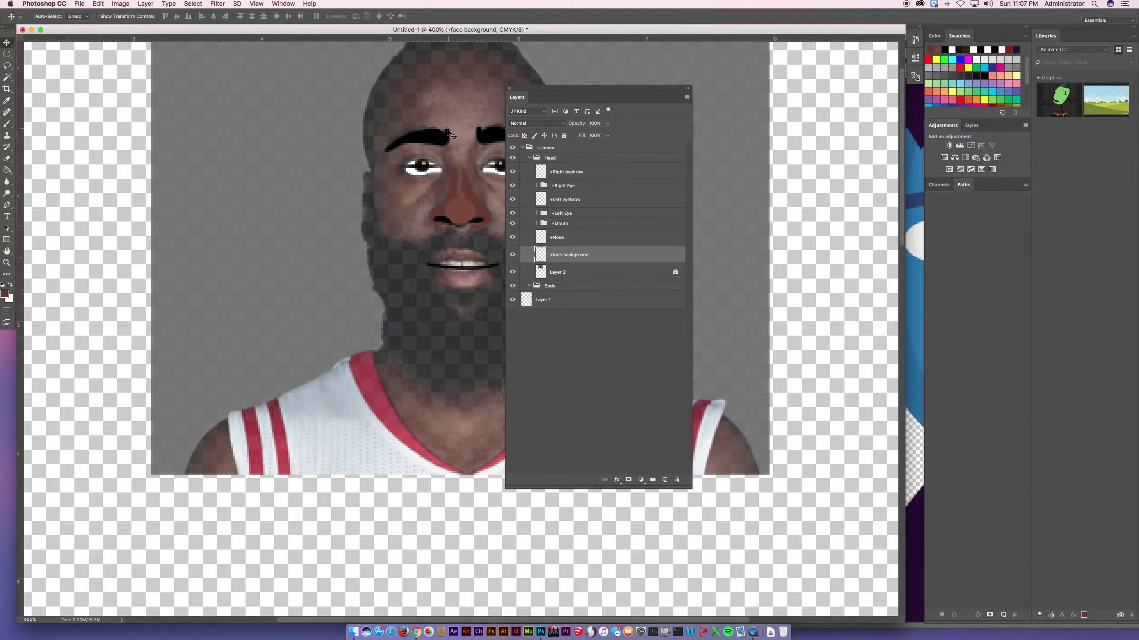
drag(449, 133, 269, 207)
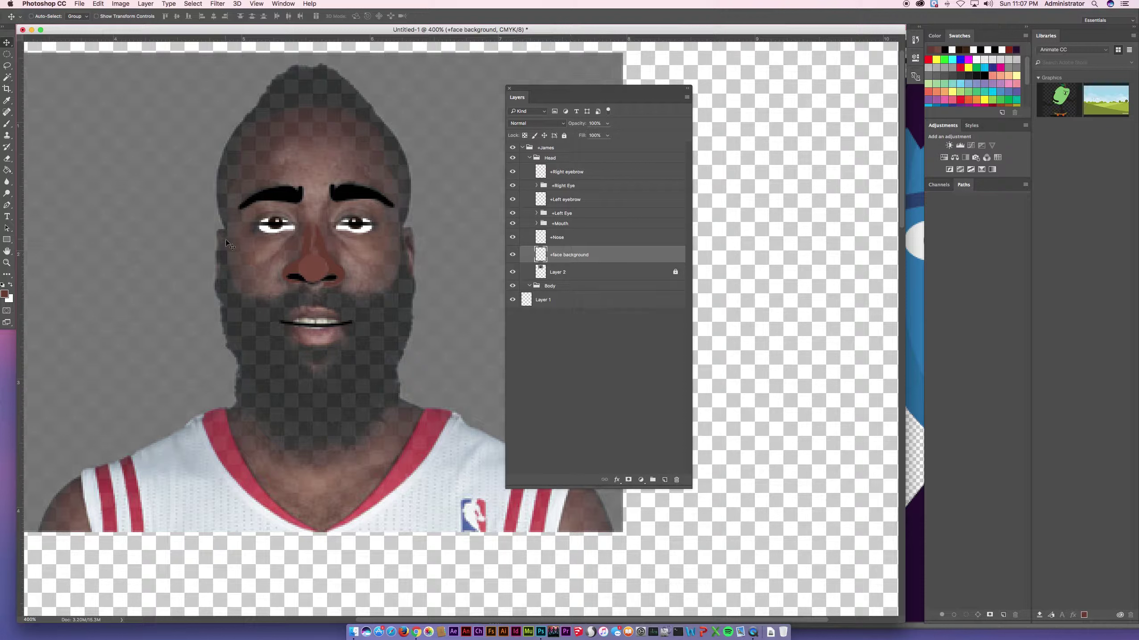
click(6, 65)
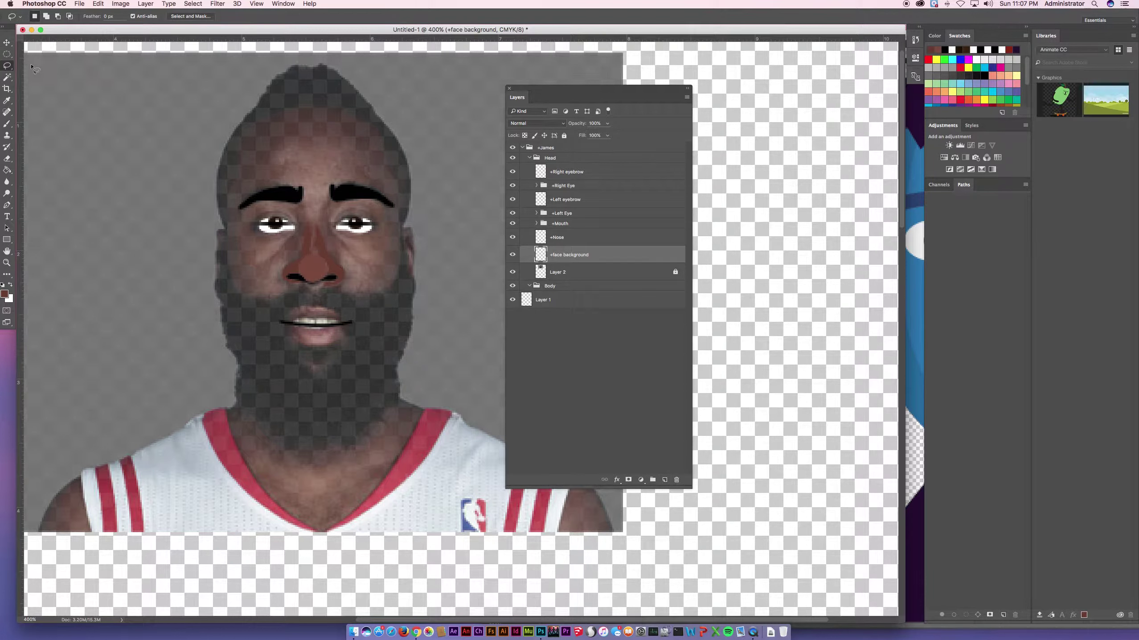
mouse_move(223, 238)
mouse_down()
mouse_move(224, 269)
mouse_move(257, 296)
mouse_move(381, 295)
mouse_move(399, 274)
mouse_move(401, 242)
mouse_move(409, 251)
mouse_move(412, 321)
mouse_move(386, 415)
mouse_move(374, 437)
mouse_move(315, 470)
mouse_move(296, 473)
mouse_move(237, 399)
mouse_move(217, 285)
mouse_move(223, 242)
mouse_up()
Add the hair around the top and sides of the head to the beard selection with the Lasso
click(46, 16)
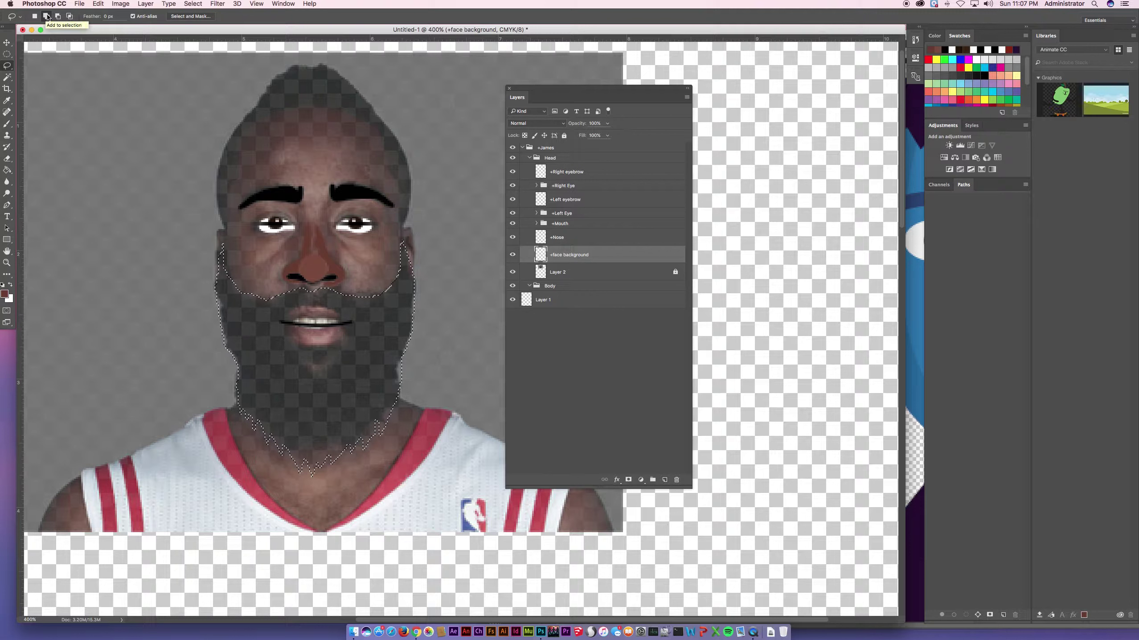
mouse_move(223, 241)
mouse_down()
mouse_move(224, 163)
mouse_move(266, 115)
mouse_move(327, 110)
mouse_move(379, 132)
mouse_move(401, 243)
mouse_move(405, 155)
mouse_move(325, 60)
mouse_move(293, 61)
mouse_move(226, 145)
mouse_move(224, 234)
mouse_up()
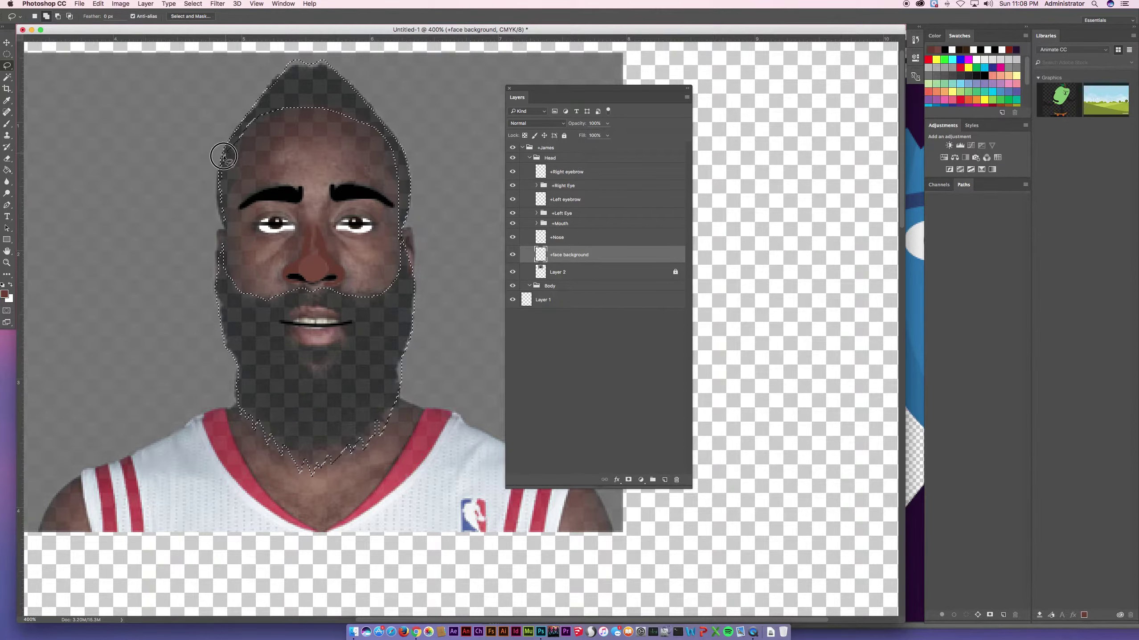
mouse_move(224, 156)
mouse_down()
mouse_move(225, 243)
mouse_move(223, 203)
mouse_up()
scroll(103, 80, down, 1)
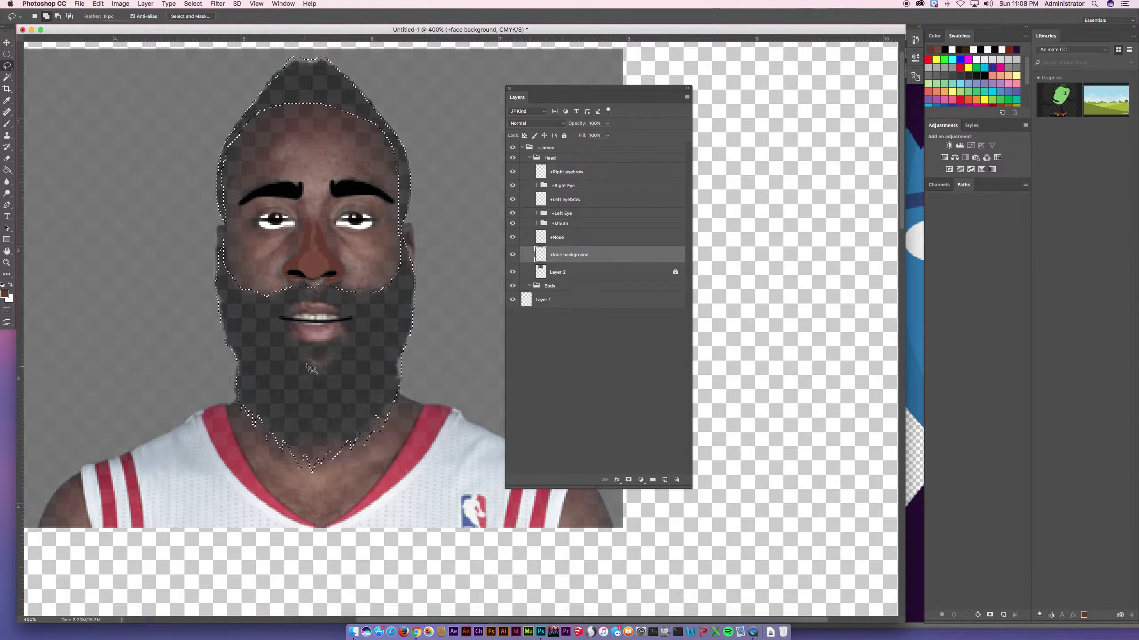
Fill the hair and beard selection on the +face background layer with black using the Paint Bucket and deselect it
key(alt)
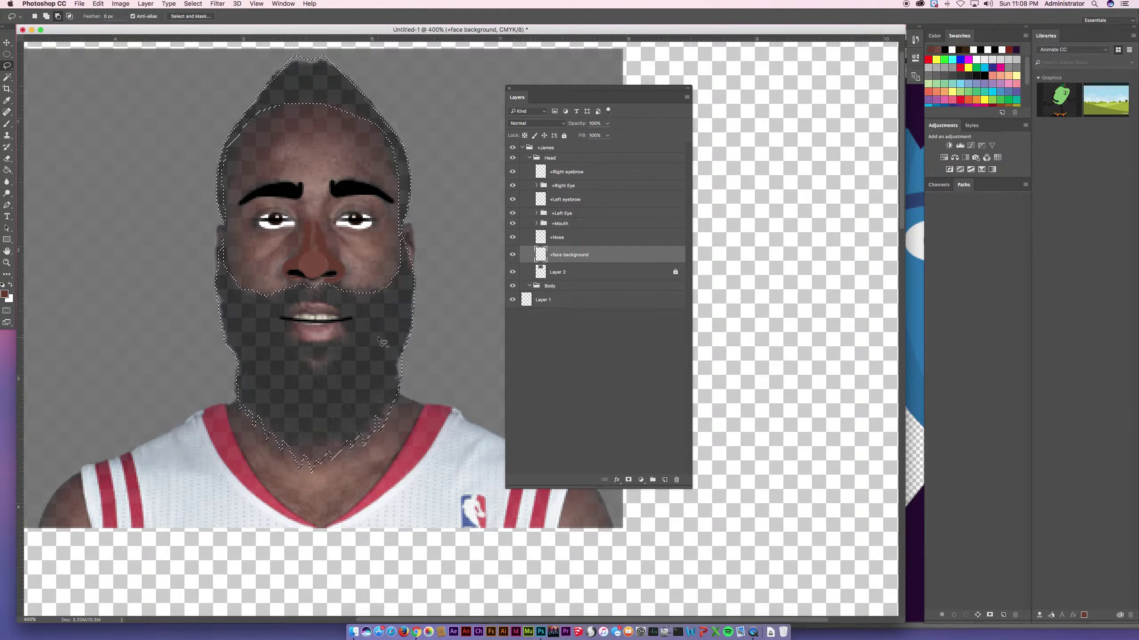
drag(7, 170, 37, 178)
click(3, 285)
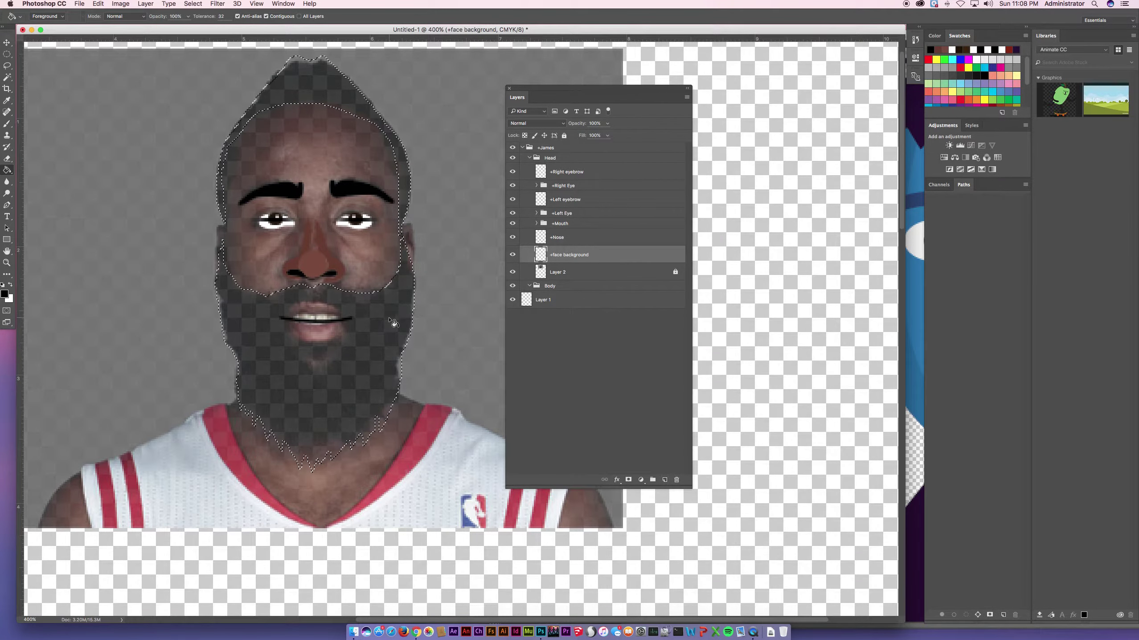
click(394, 322)
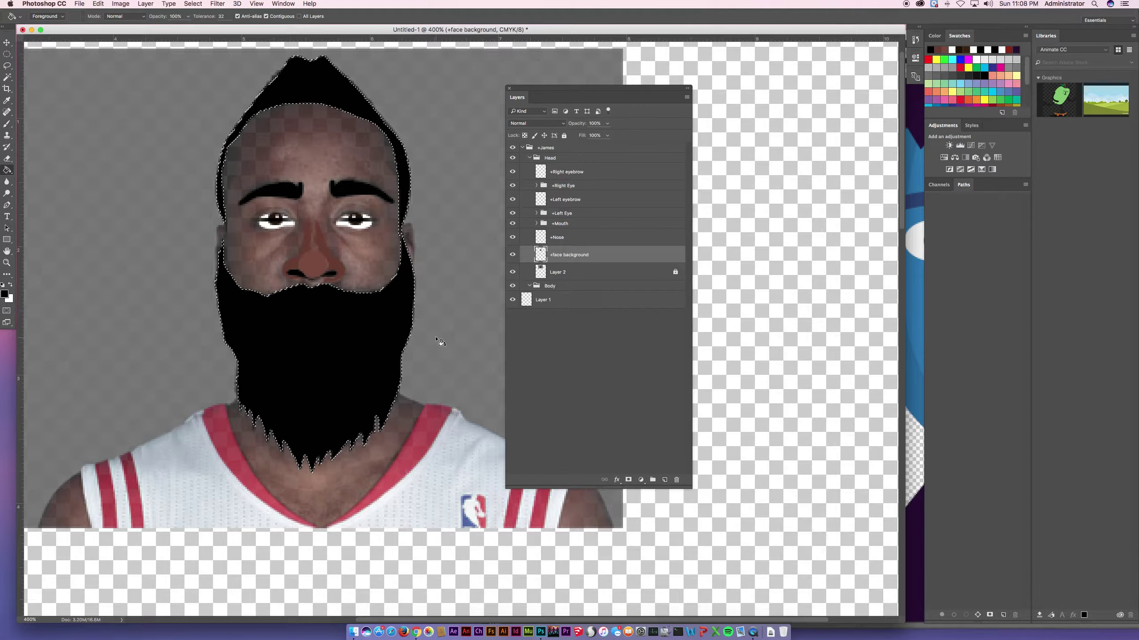
click(193, 3)
click(204, 24)
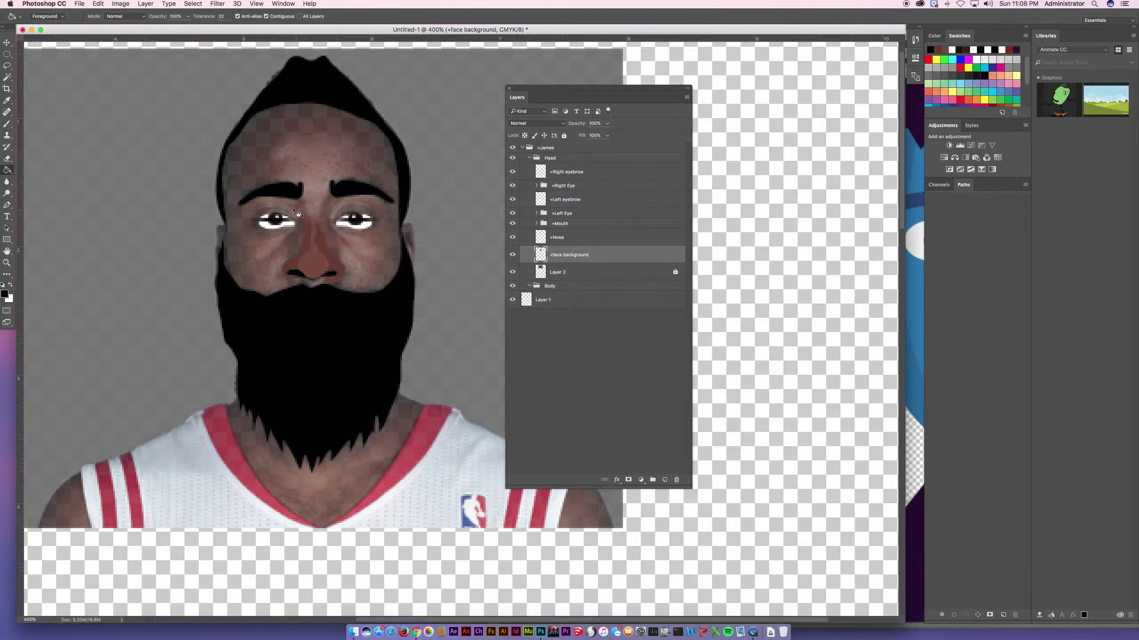
Draw an elliptical selection around the eye on the image's right side, fill it with sampled dark brown #302721, and deselect
drag(7, 54, 45, 61)
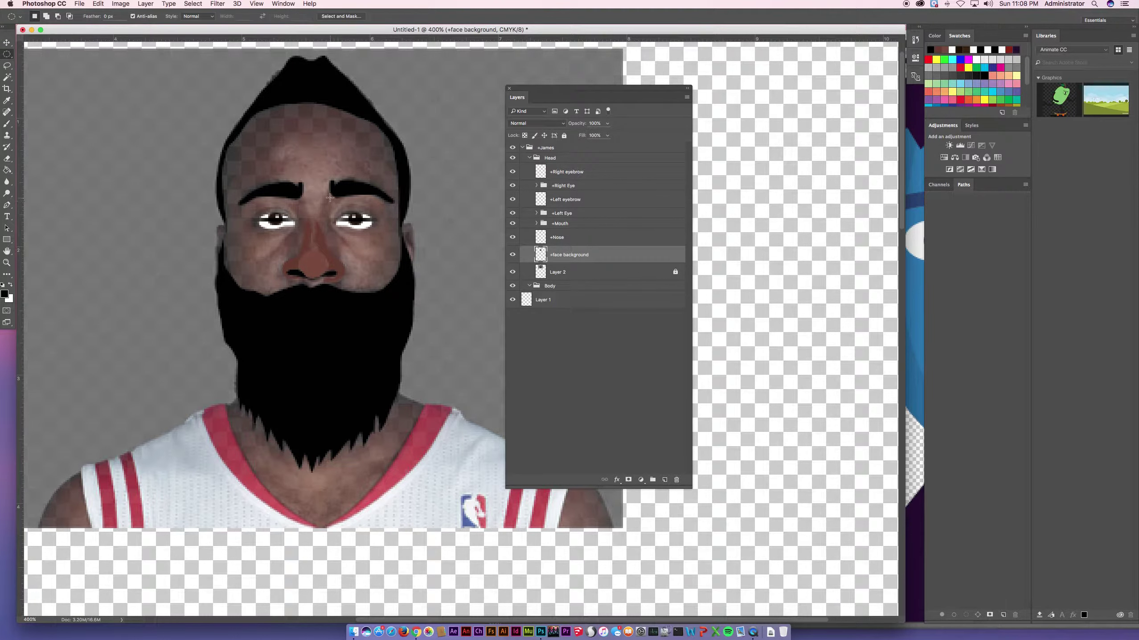
drag(329, 197, 399, 249)
key(i)
click(5, 294)
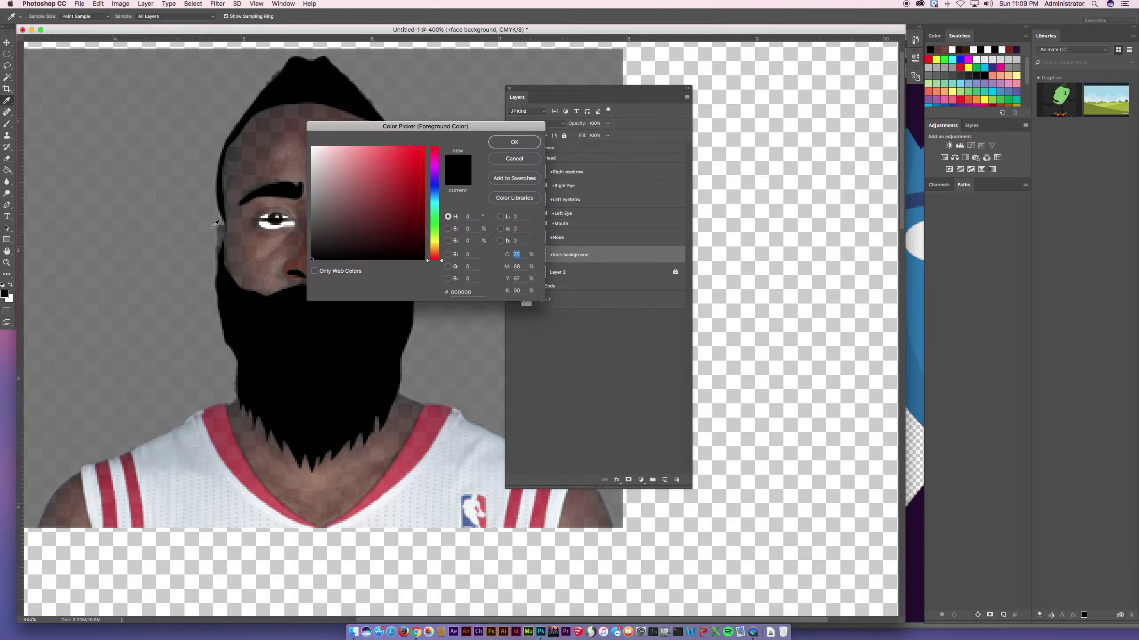
click(239, 168)
click(513, 142)
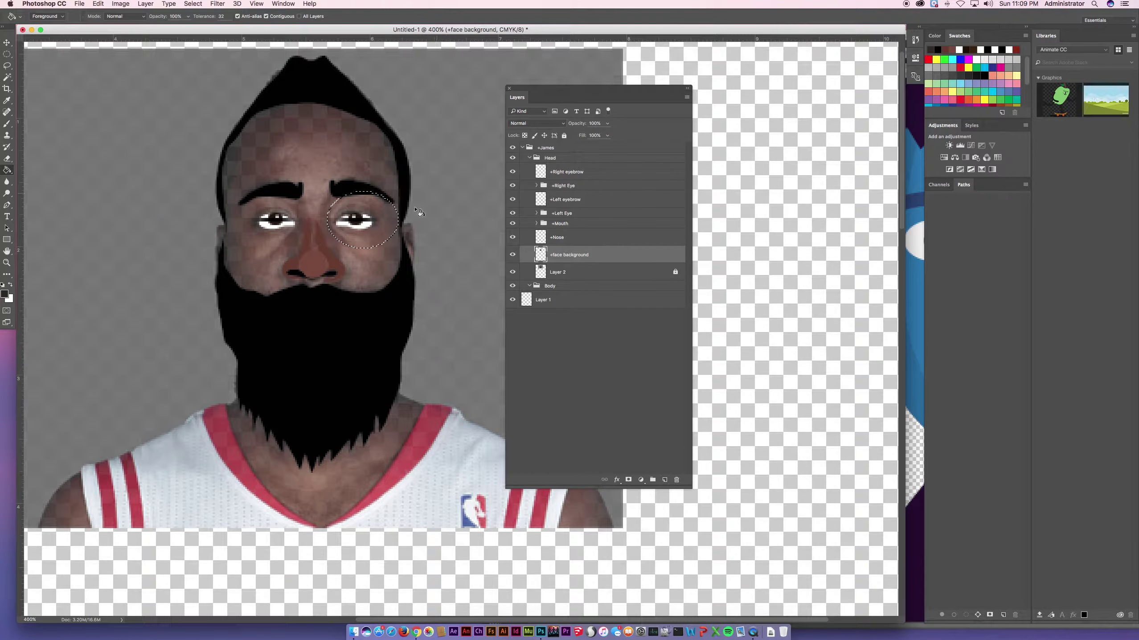
key(g)
key(alt+BackSpace)
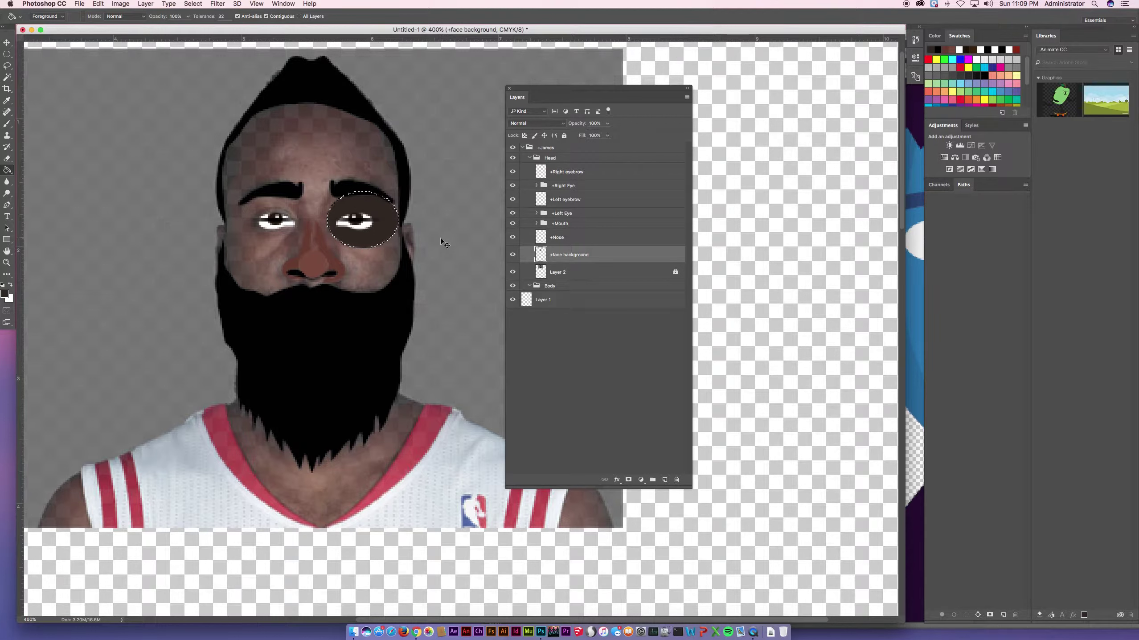
key(super+d)
Select an ellipse around the other eye on the +face background layer and fill it with the same dark brown
click(6, 54)
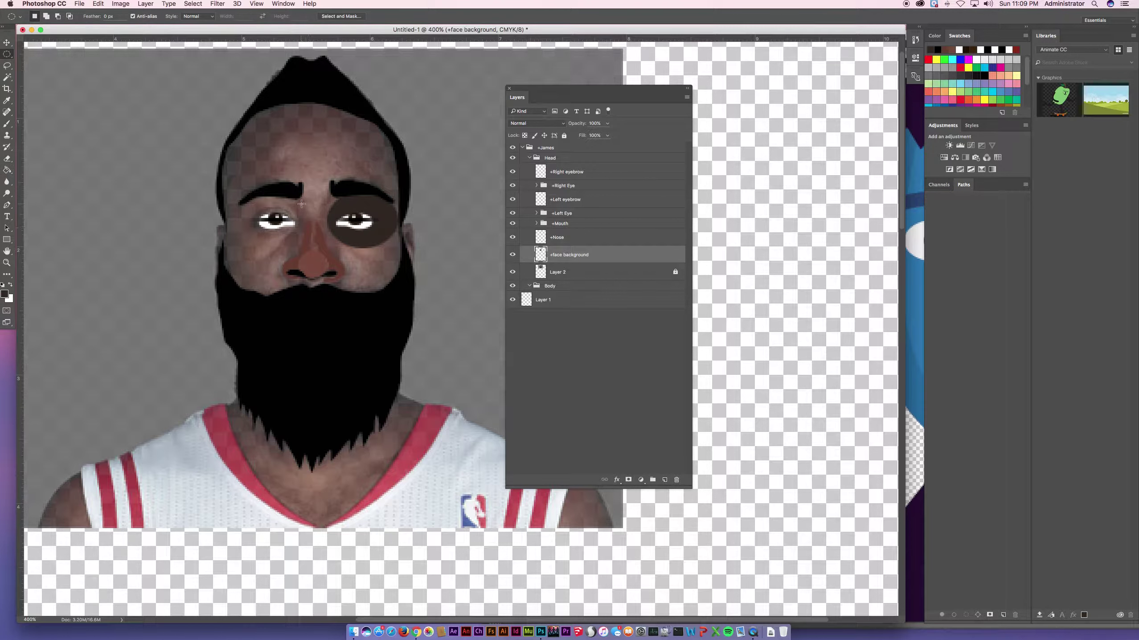
drag(302, 204, 238, 248)
click(7, 170)
click(264, 212)
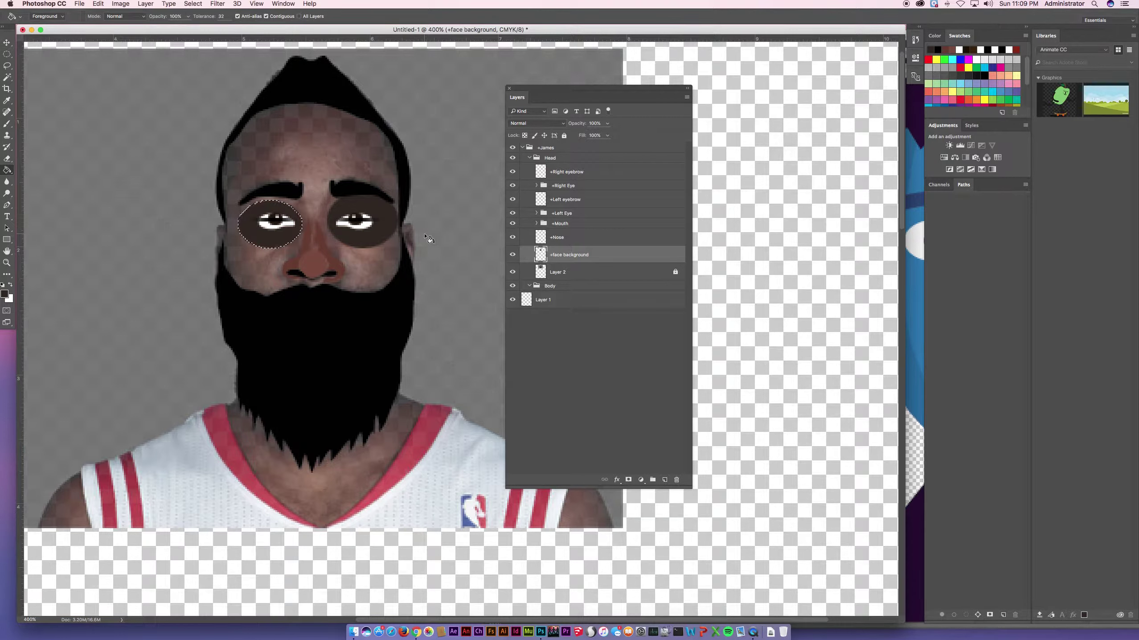
Reselect the ellipse around the eye on the image's left side, enlarge it slightly with Free Transform, and deselect
key(super+d)
key(shift+super+d)
key(super+t)
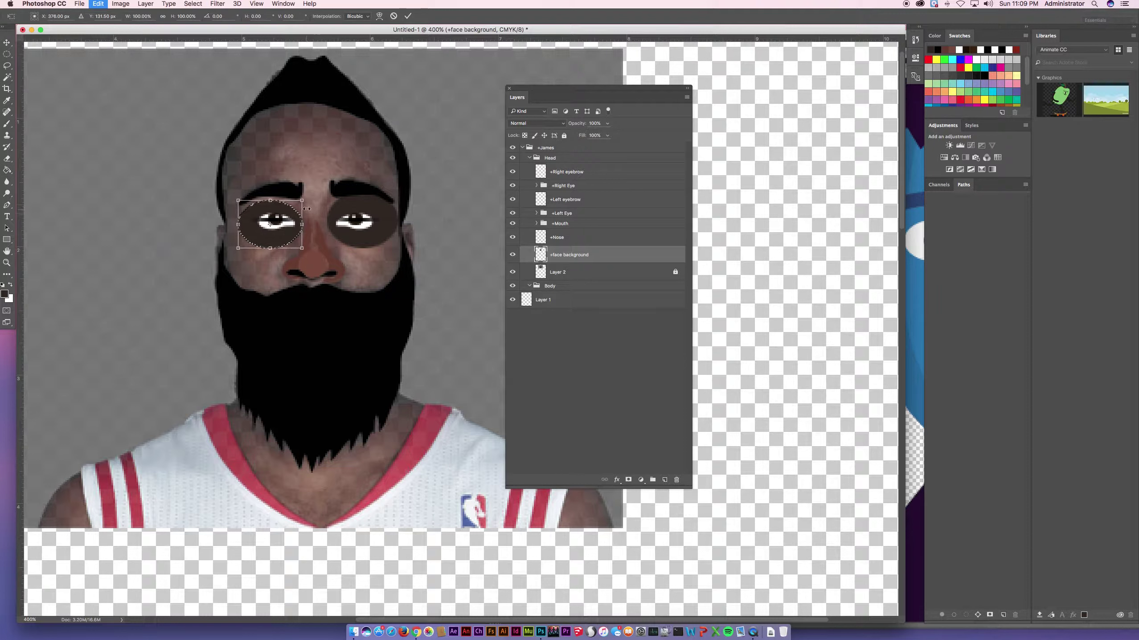
drag(303, 199, 306, 197)
key(Return)
key(g)
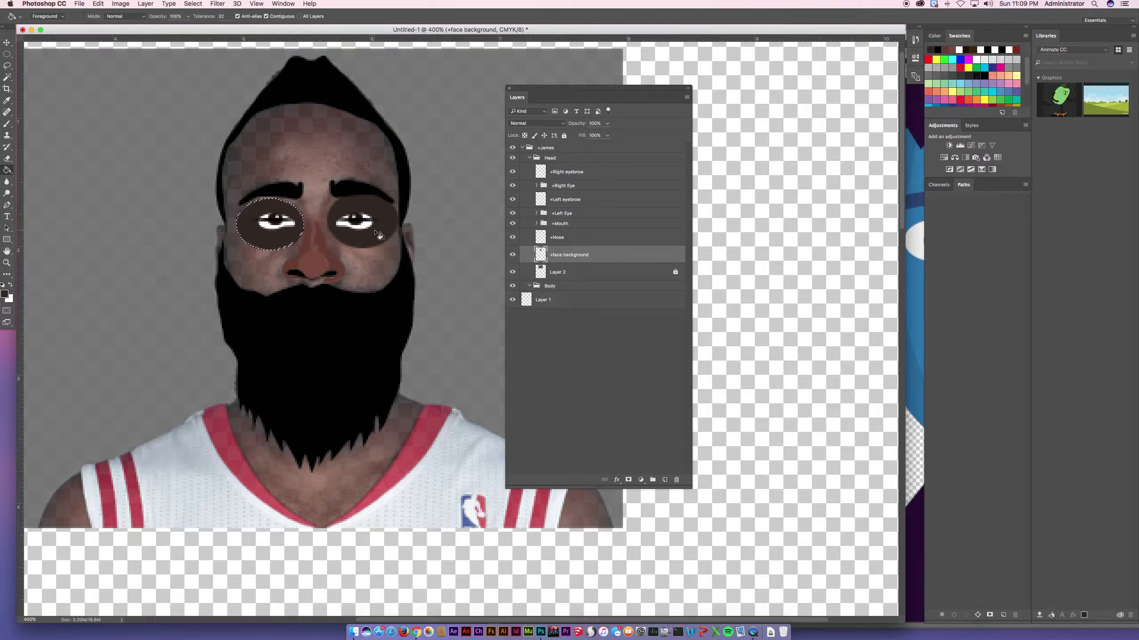
key(super+d)
Add a new layer and place it directly below the +face background layer
click(665, 480)
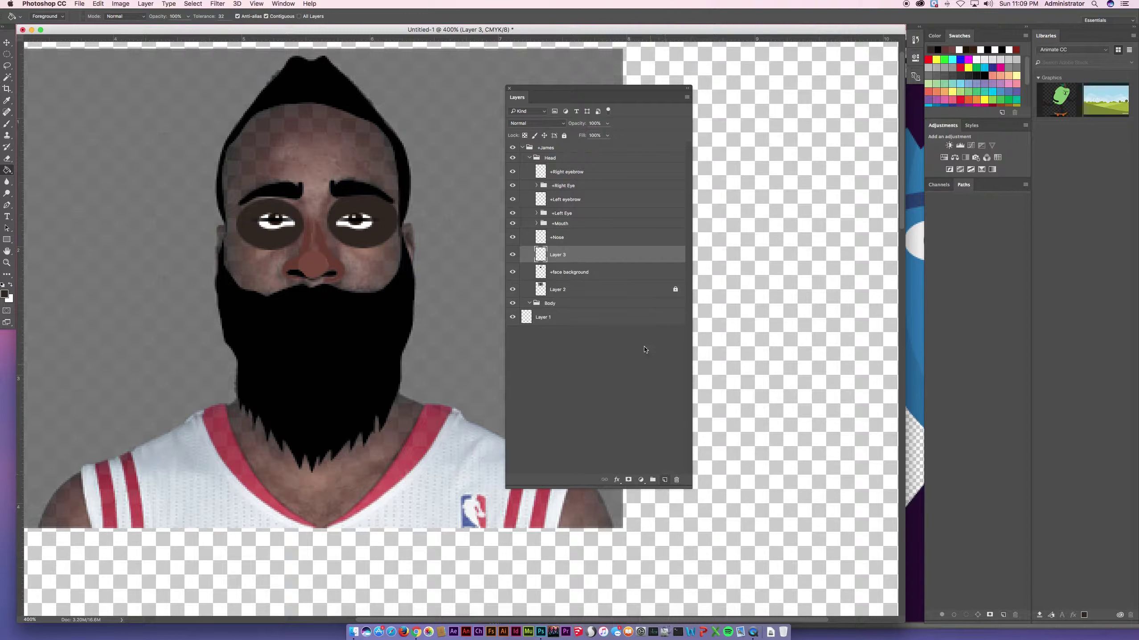
double_click(577, 256)
drag(577, 256, 578, 282)
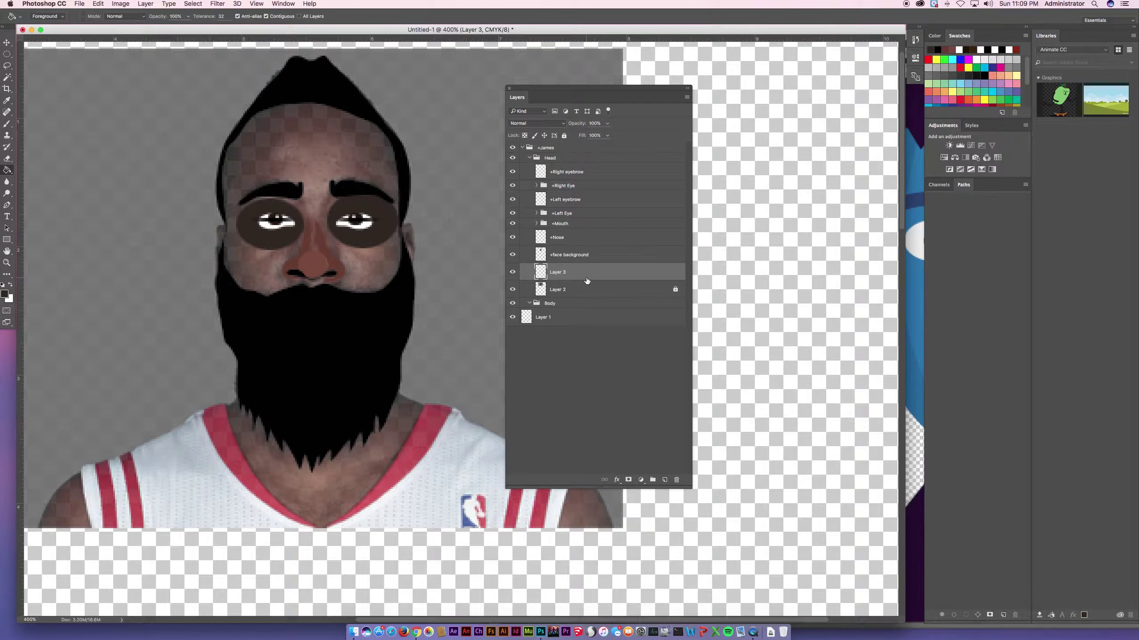
Outline the face and ears with the Lasso on Layer 3, fill the selection with sampled skin brown #714f3a, and deselect
click(8, 66)
mouse_move(225, 223)
mouse_down()
mouse_move(219, 277)
mouse_move(250, 303)
mouse_move(310, 294)
mouse_move(375, 304)
mouse_move(412, 262)
mouse_move(392, 135)
mouse_move(327, 98)
mouse_move(281, 94)
mouse_move(244, 118)
mouse_move(223, 156)
mouse_move(226, 230)
mouse_up()
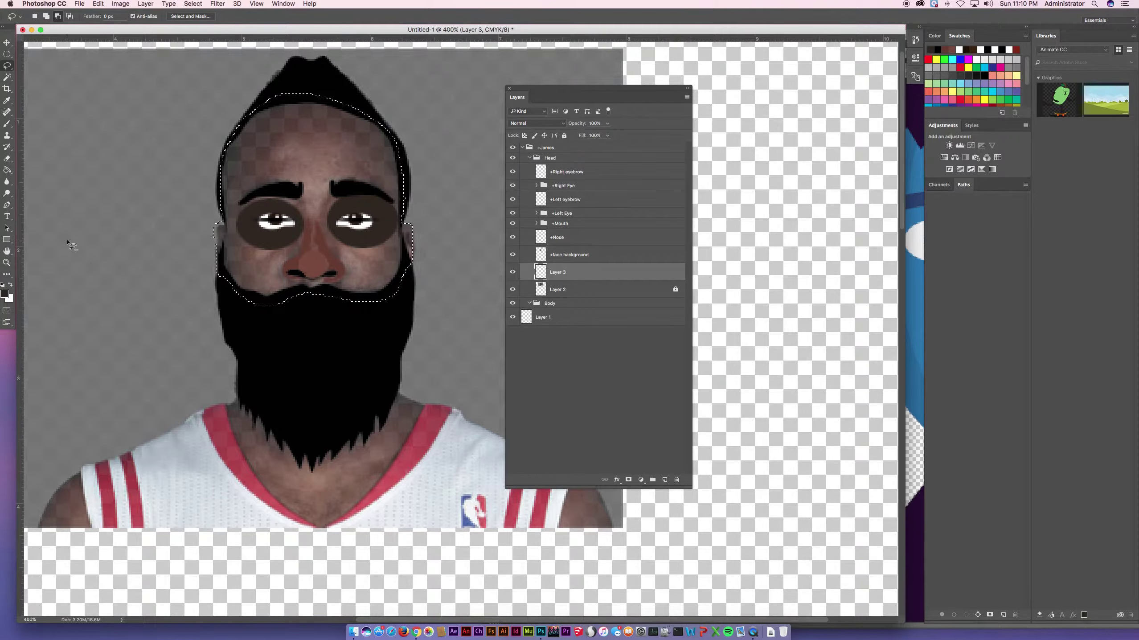
click(7, 170)
click(4, 293)
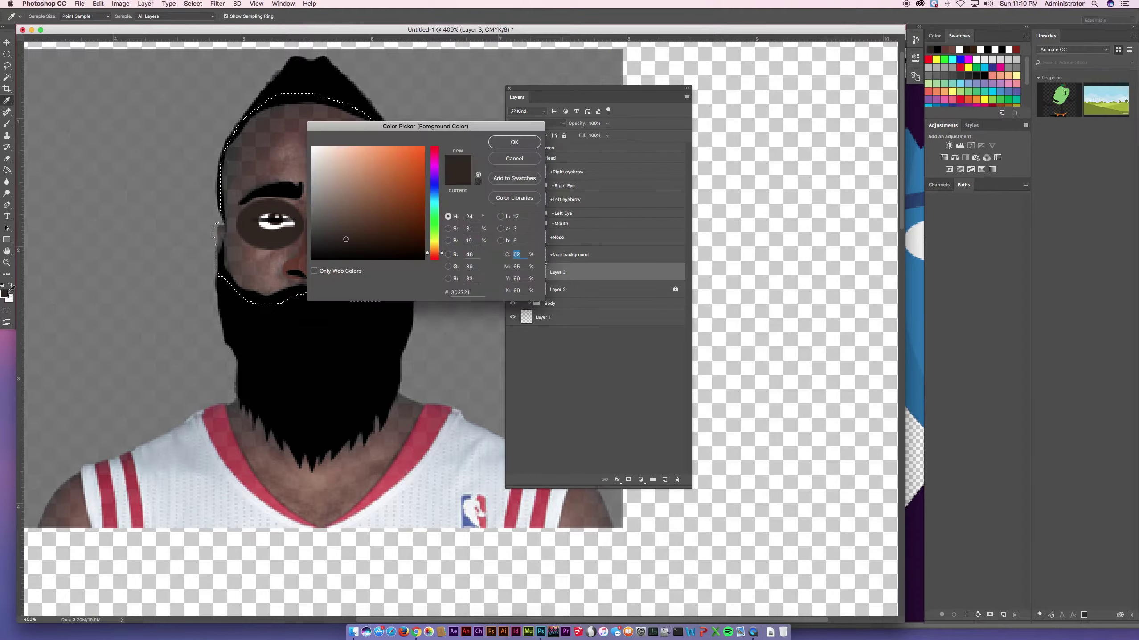
click(253, 253)
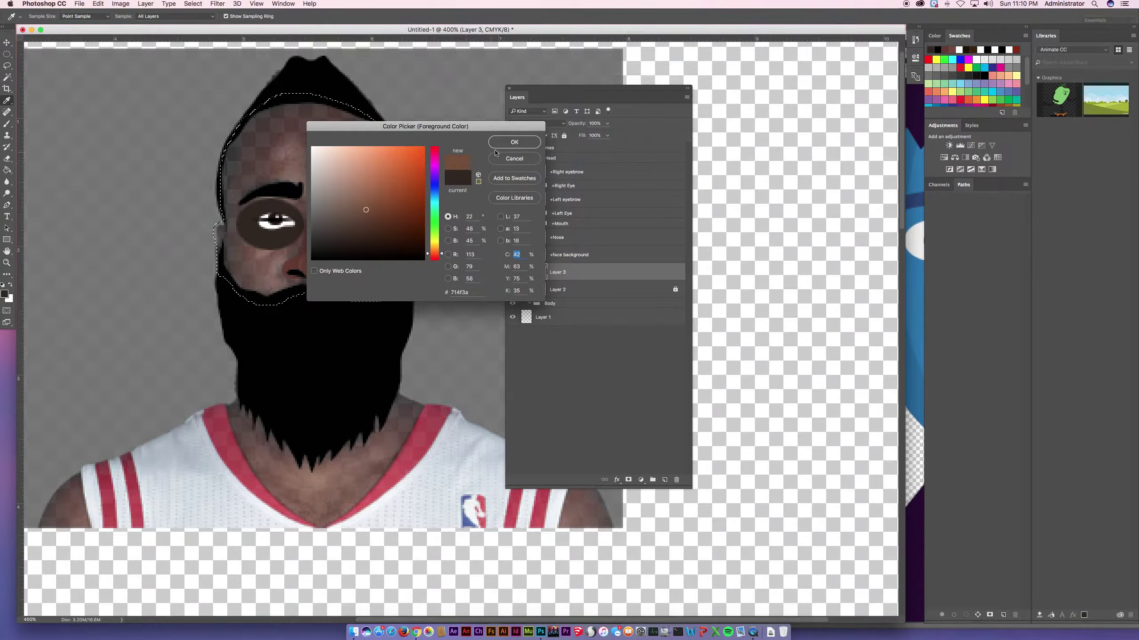
click(515, 142)
click(385, 171)
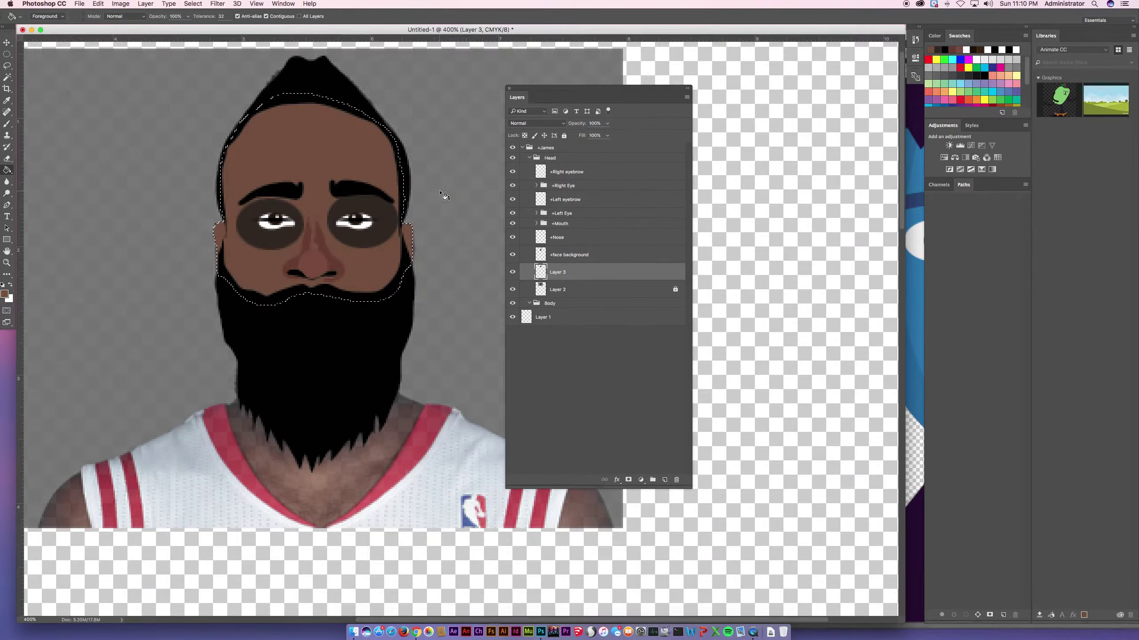
key(super+d)
Check the skin fill by hiding and showing Layer 3, and merge it with the +face background layer
click(514, 271)
click(513, 272)
click(515, 274)
click(514, 272)
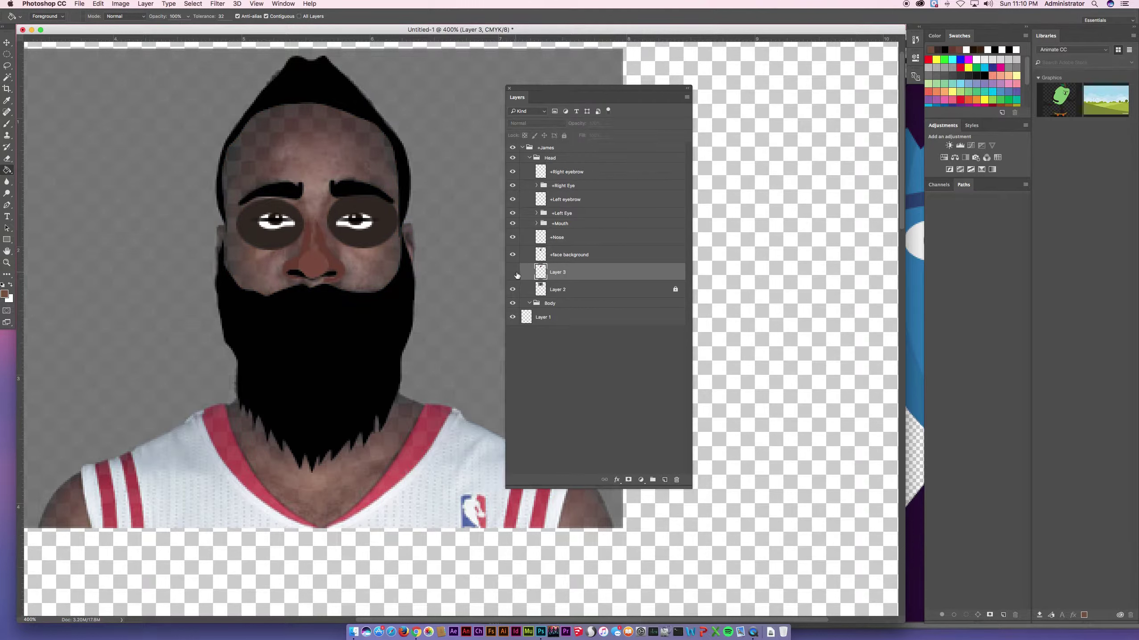
click(514, 272)
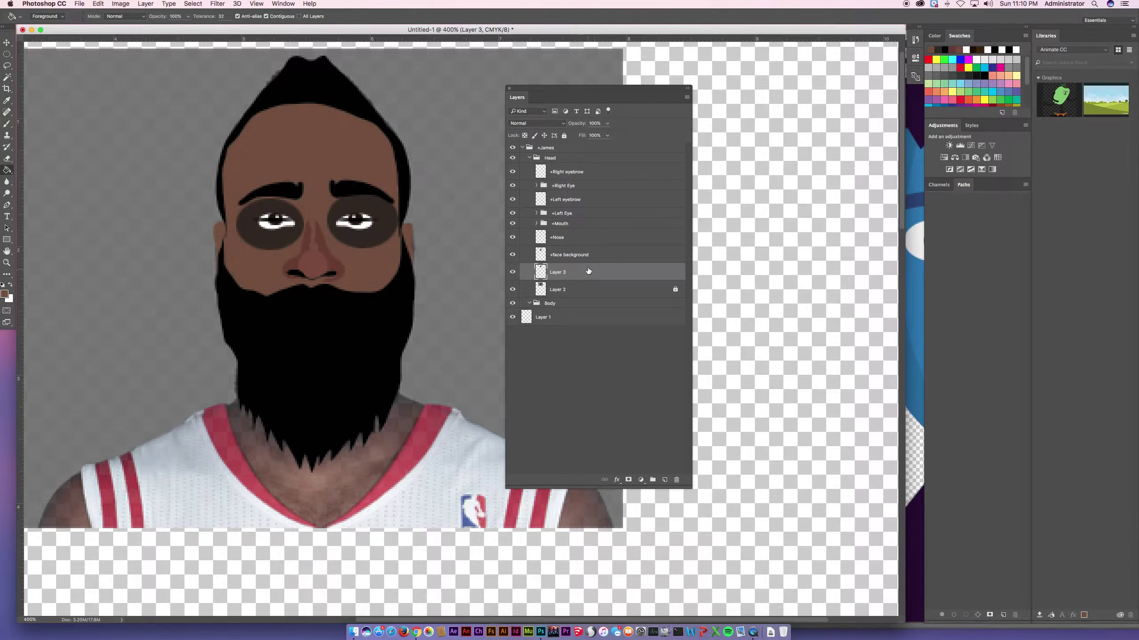
shift+click(579, 255)
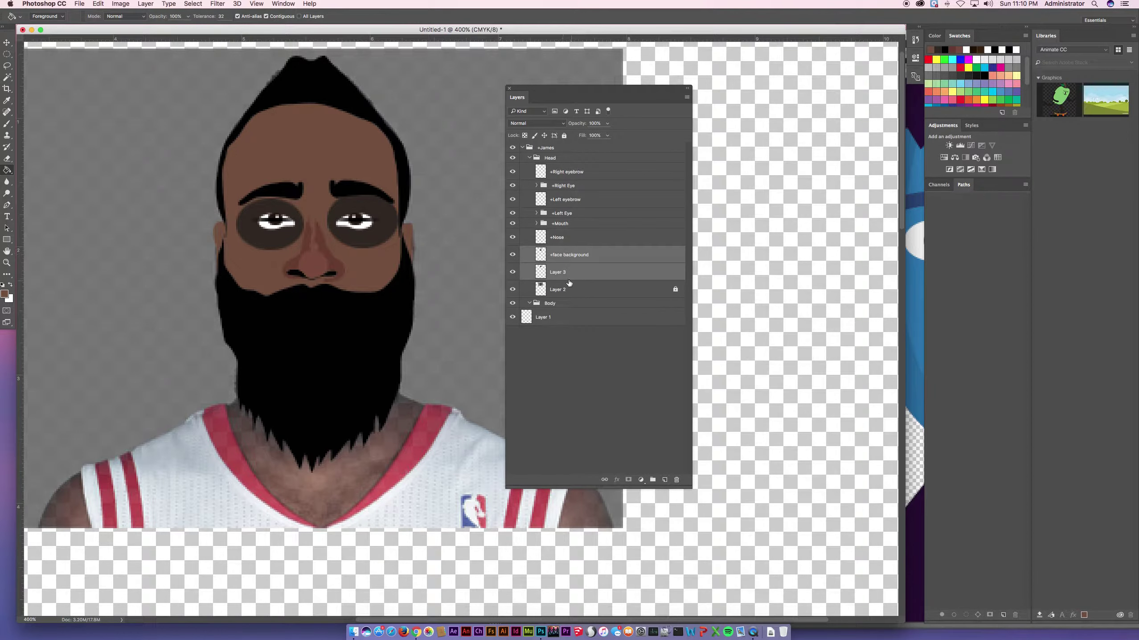
right_click(593, 257)
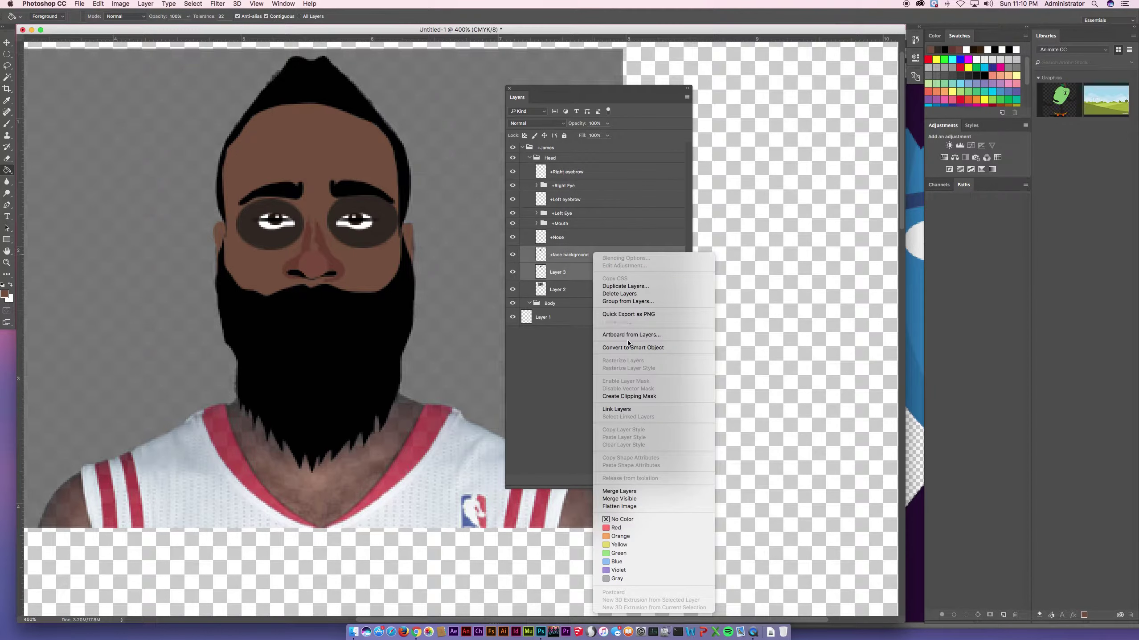
click(632, 491)
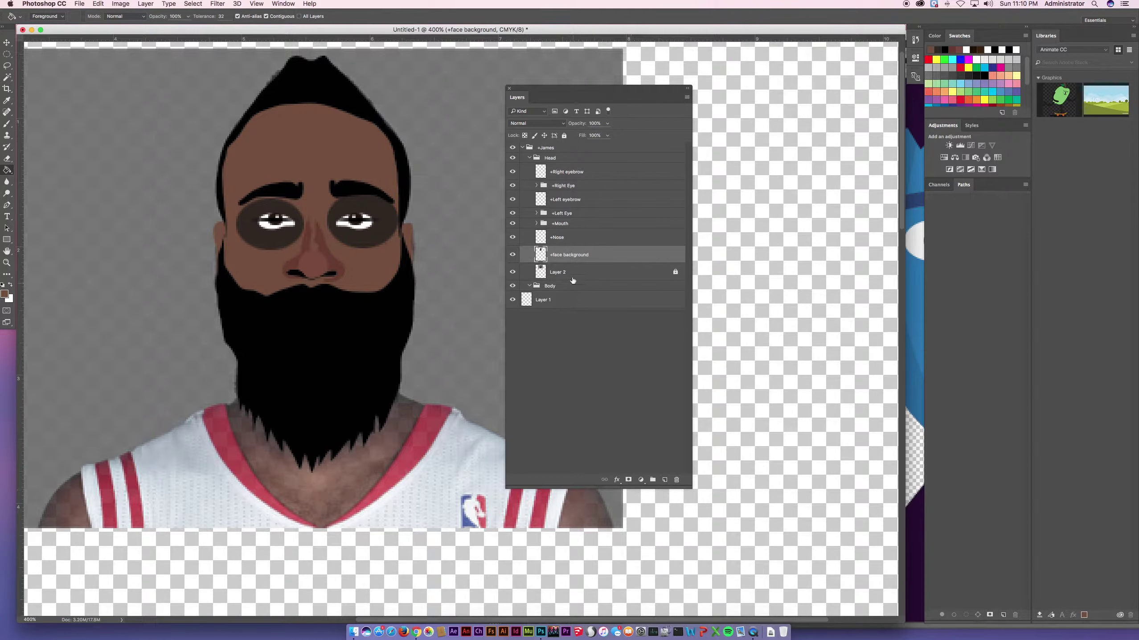
click(514, 255)
click(513, 256)
Fit Untitled-1 in view, switch to the puppet document, and examine its Body group with the arms and torso and legs layers
key(super+0)
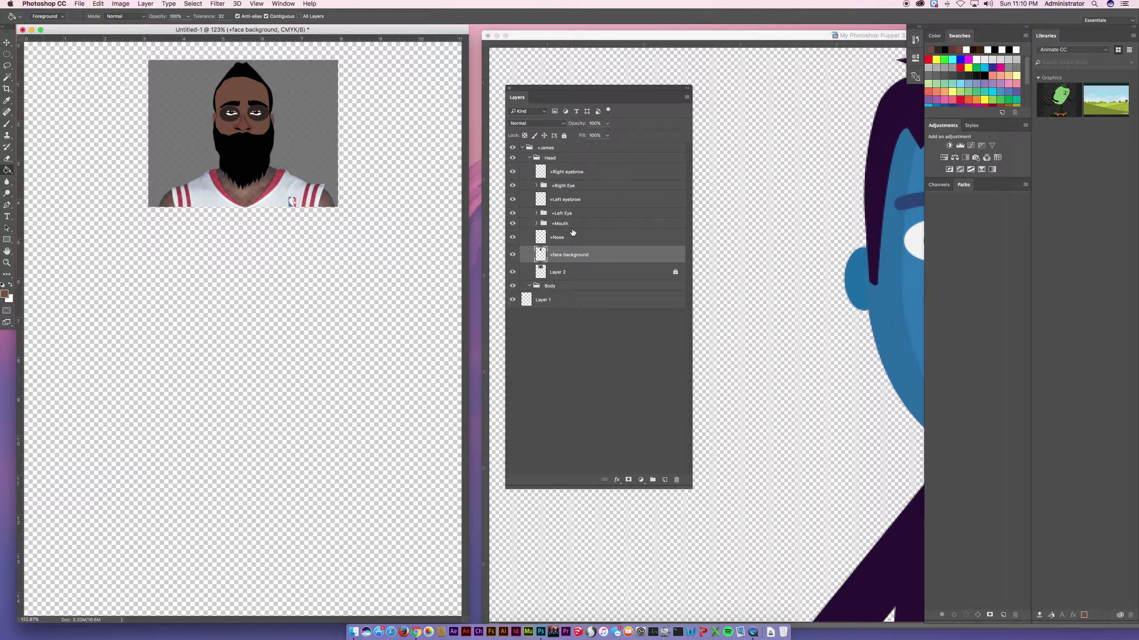
click(756, 132)
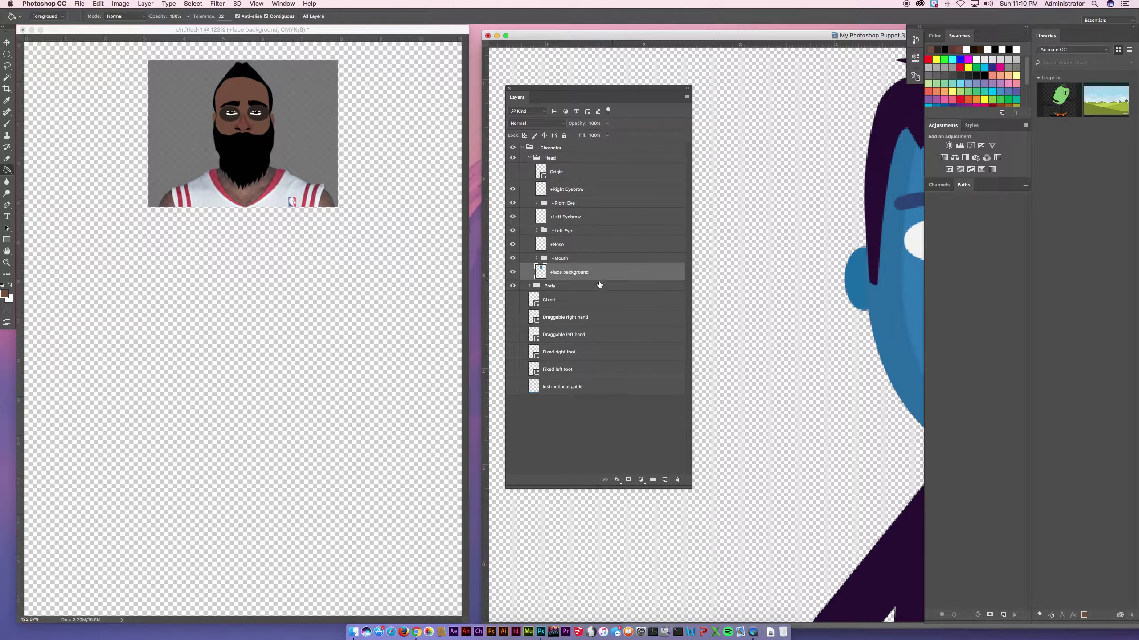
click(531, 286)
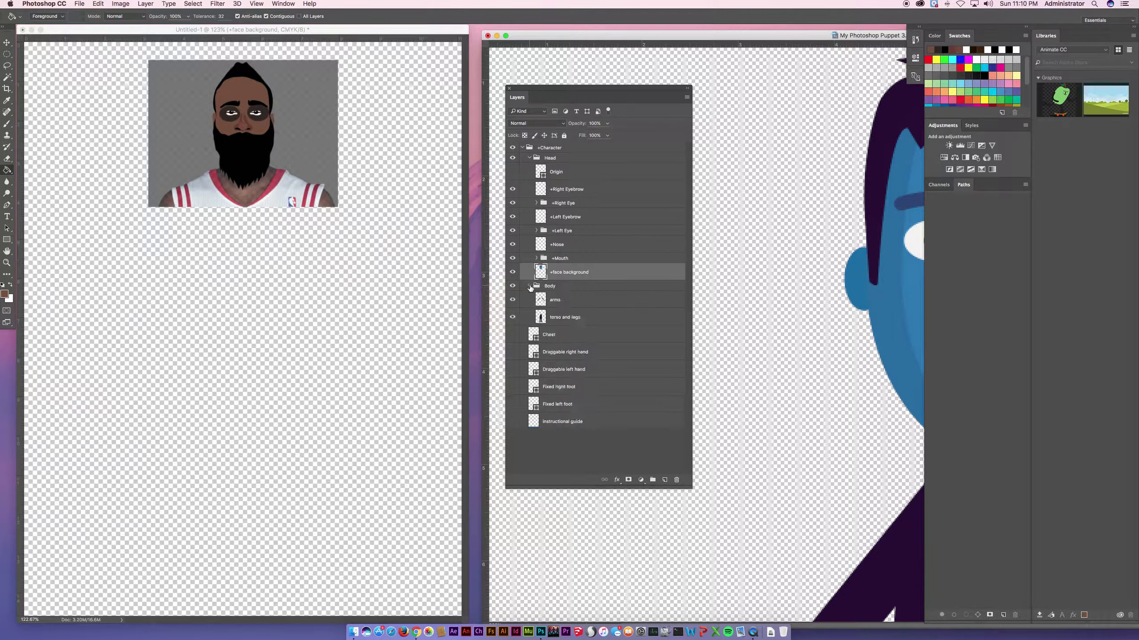
click(555, 304)
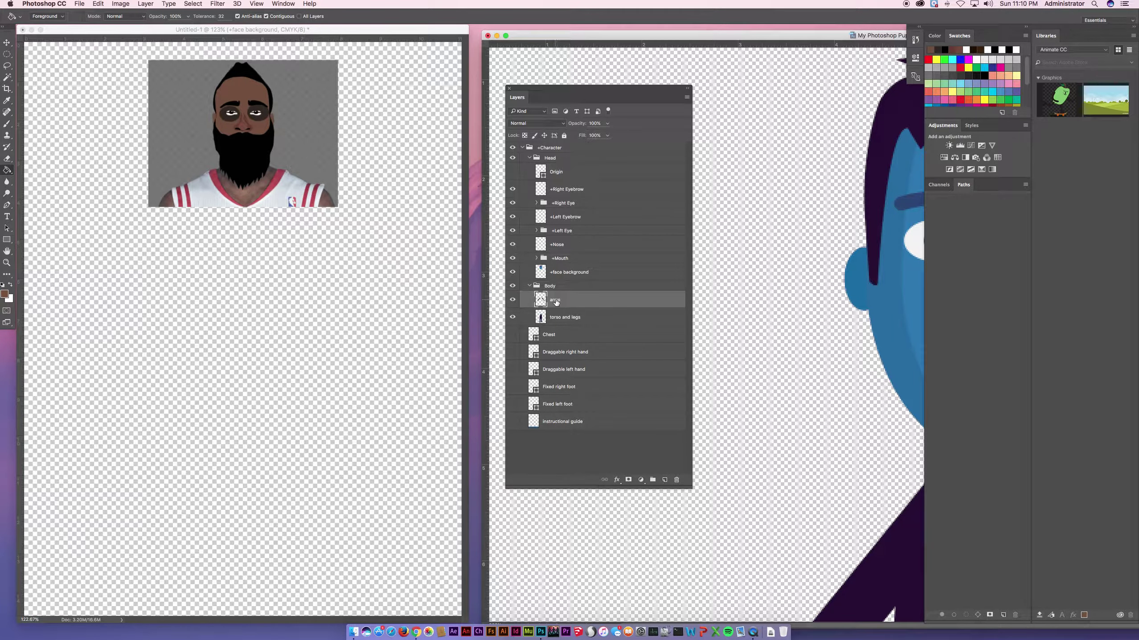
click(589, 320)
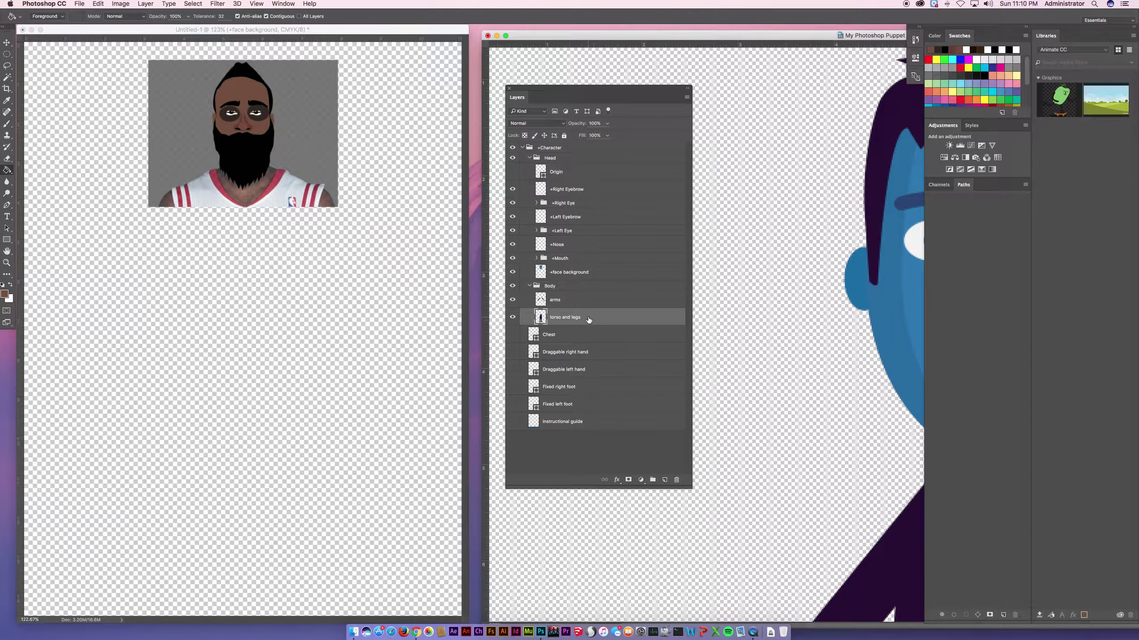
click(552, 287)
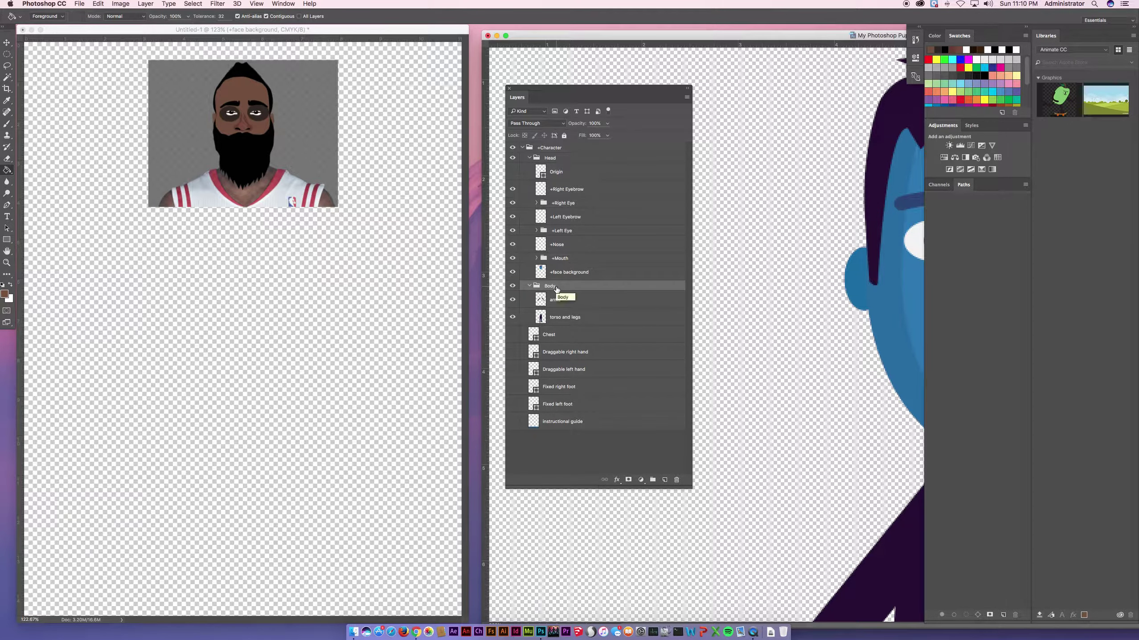
Return to Untitled-1 and create a new layer group named Body above the +face background layer
click(332, 177)
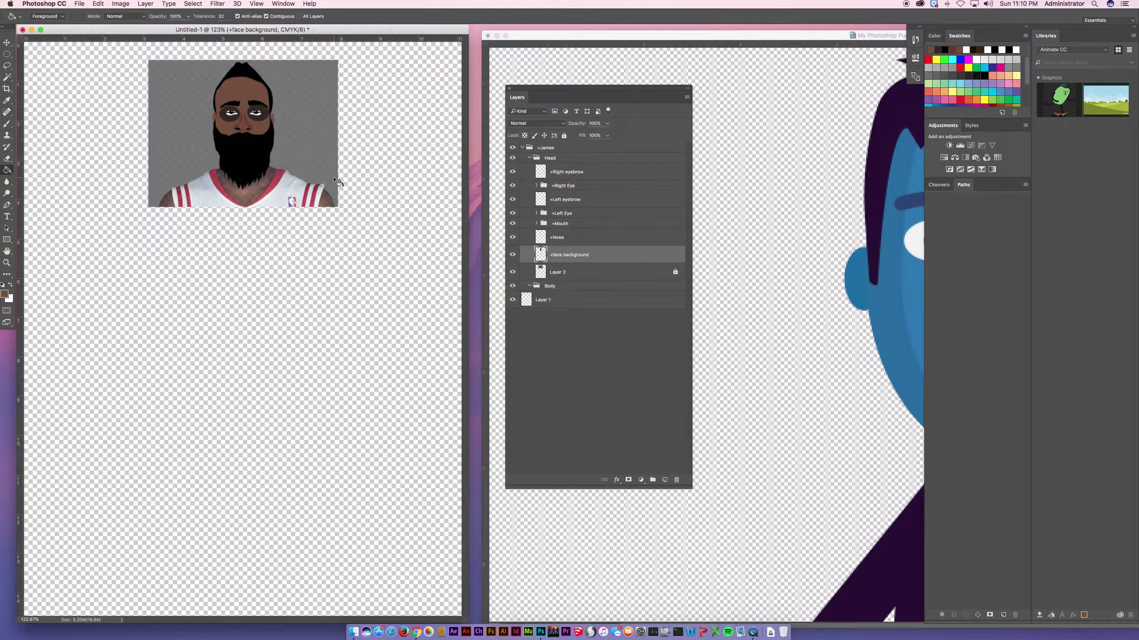
click(653, 480)
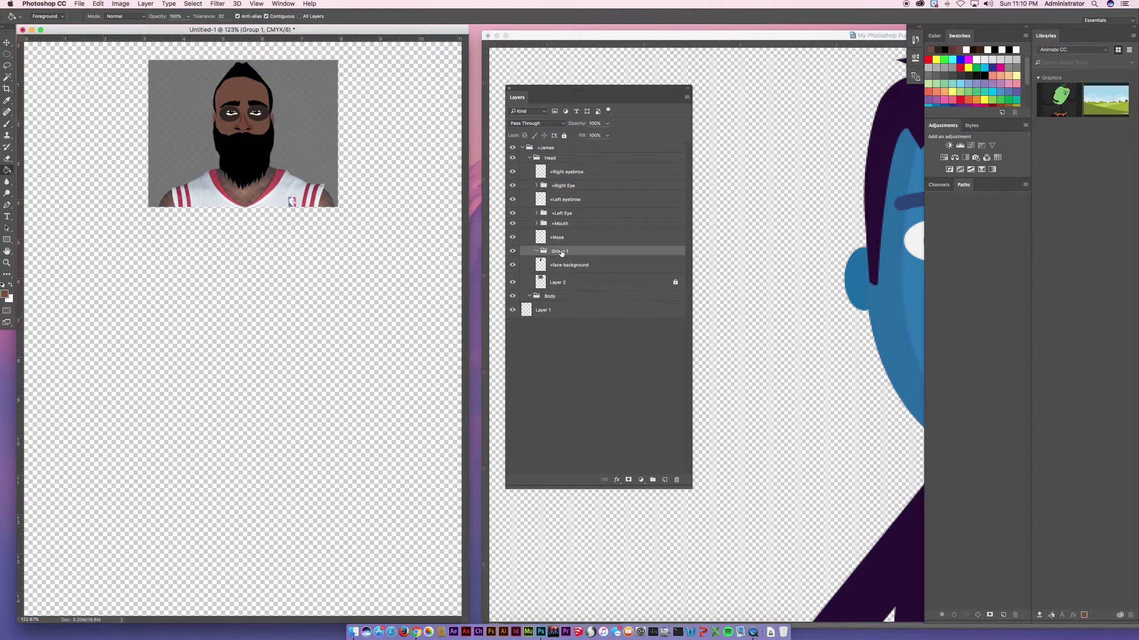
text(Body)
key(Return)
Compare the group order with the puppet document, move the new Body group below Layer 2, and select the original Body group
click(750, 279)
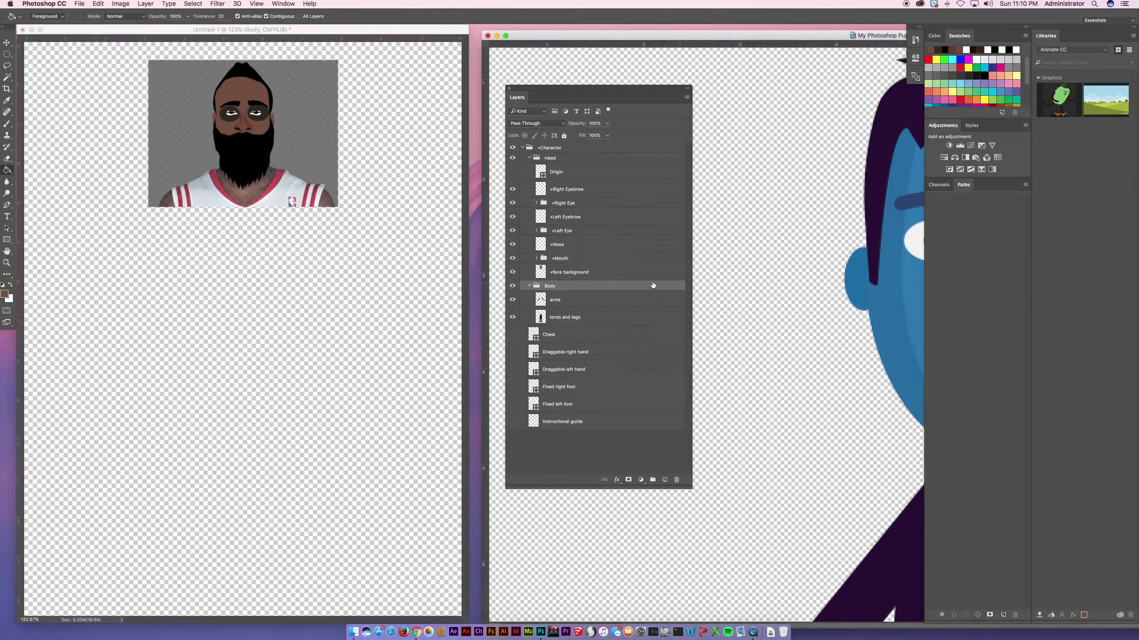
click(405, 244)
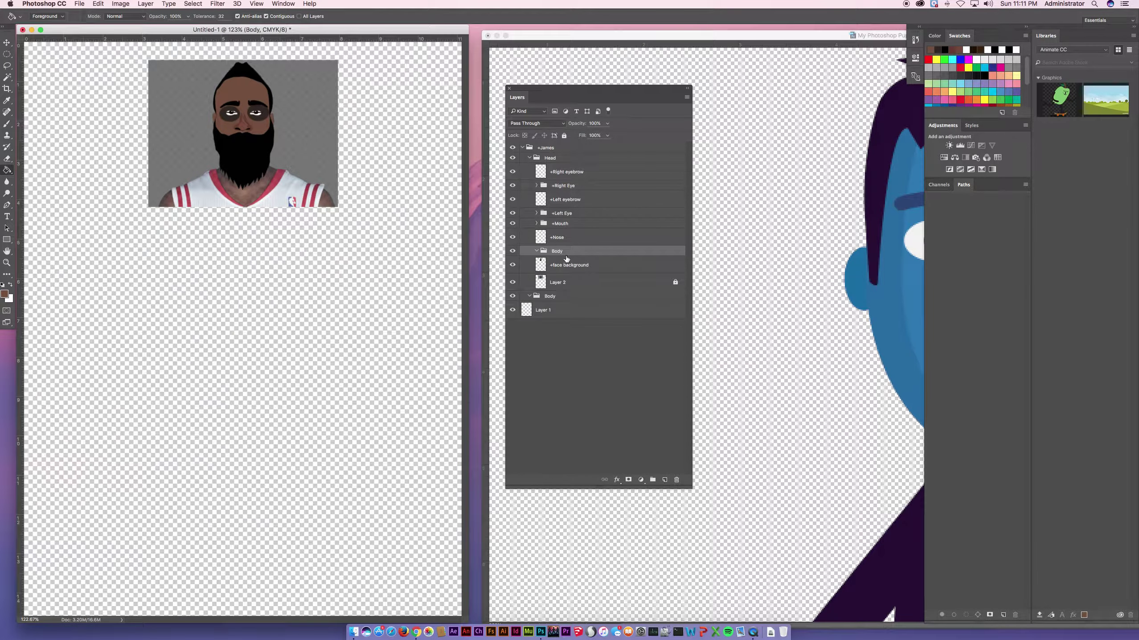
drag(569, 255, 570, 292)
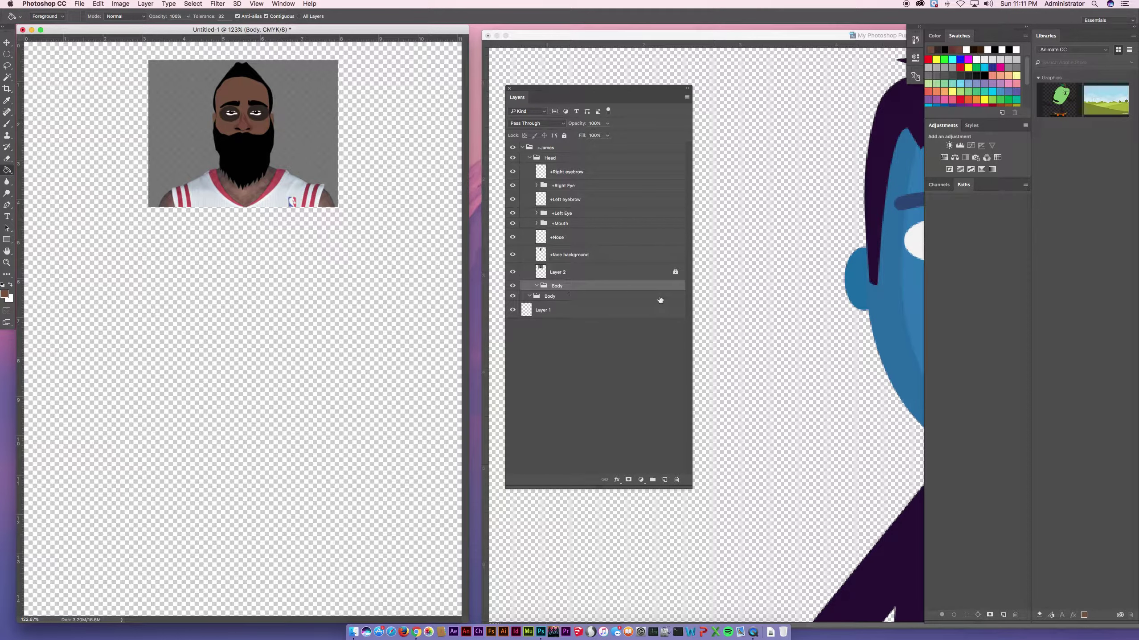
click(608, 299)
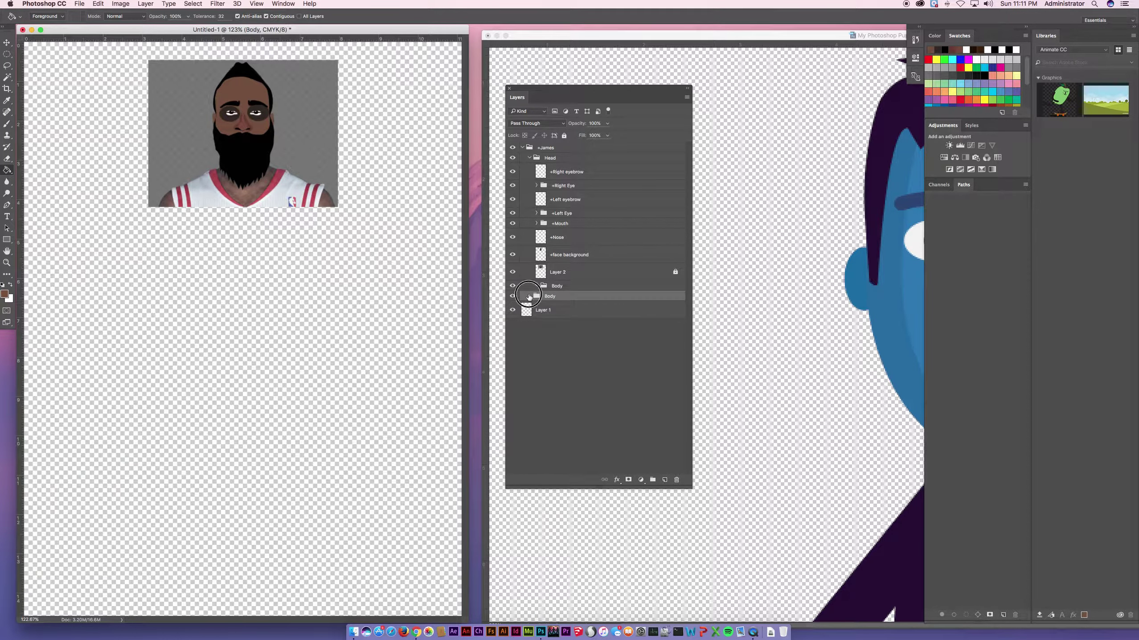
Keep a single Body group below the Head group in Untitled-1 and compare it with the puppet document's Body layers
click(571, 287)
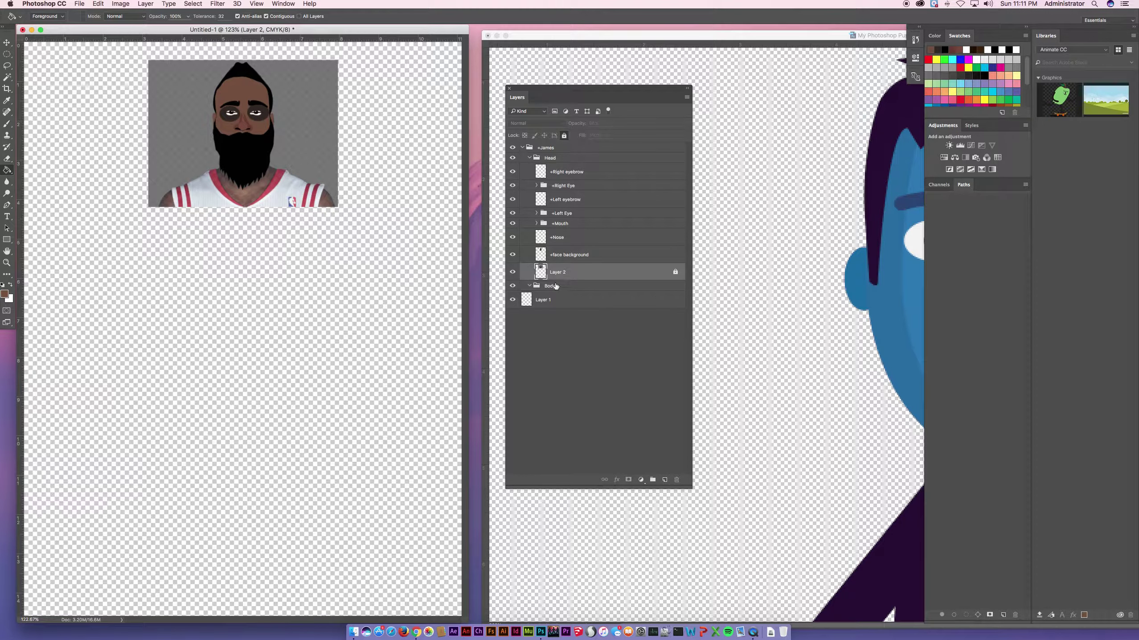
key(super+shift+g)
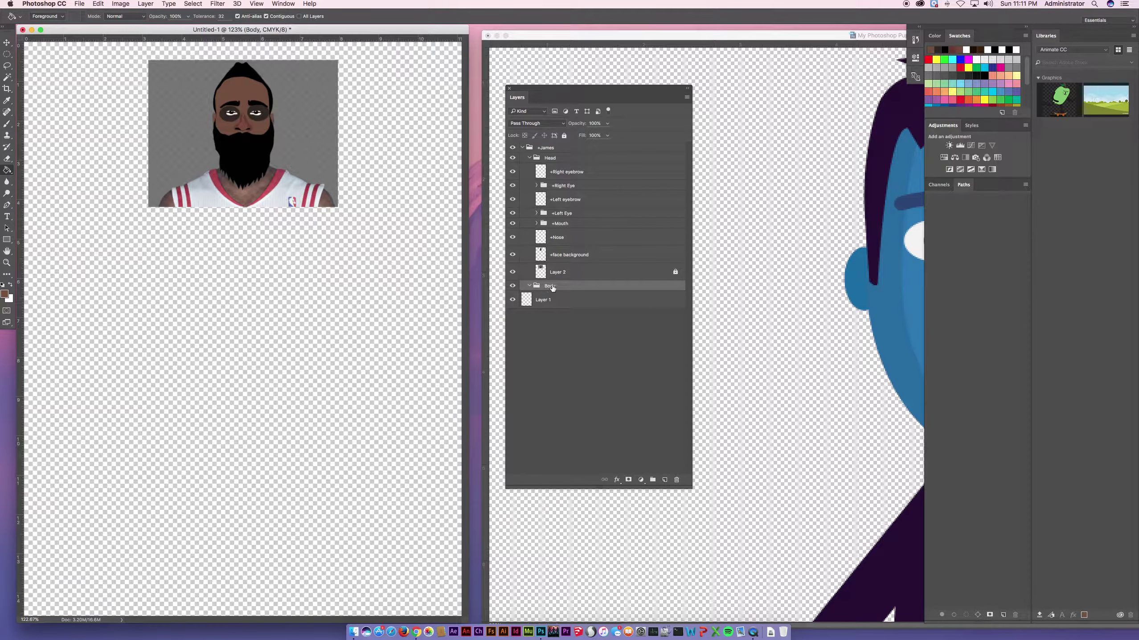
click(770, 258)
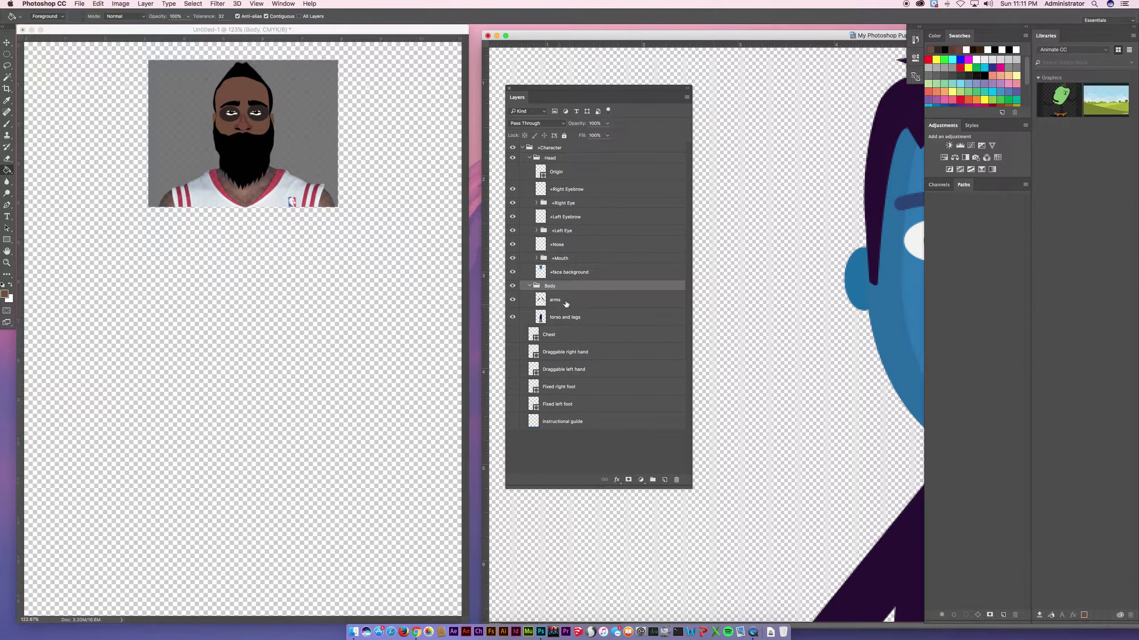
click(389, 256)
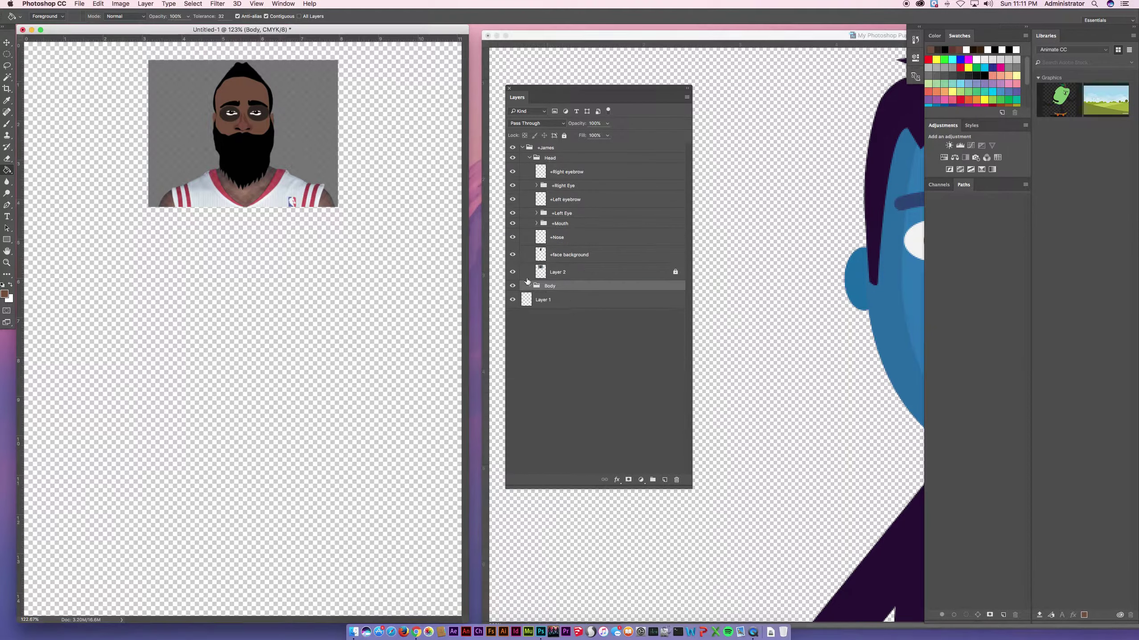
Create a new layer inside the Body group and name it arms
click(664, 480)
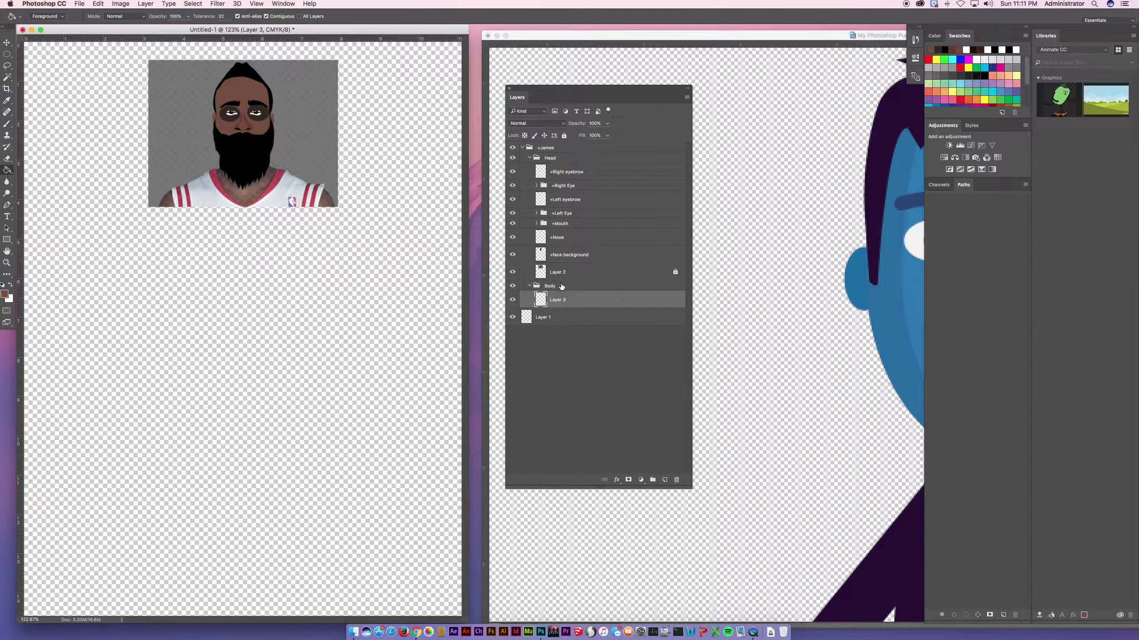
double_click(558, 300)
text(arms)
key(Return)
Unlock Layer 2 containing the portrait photo and delete it
click(555, 271)
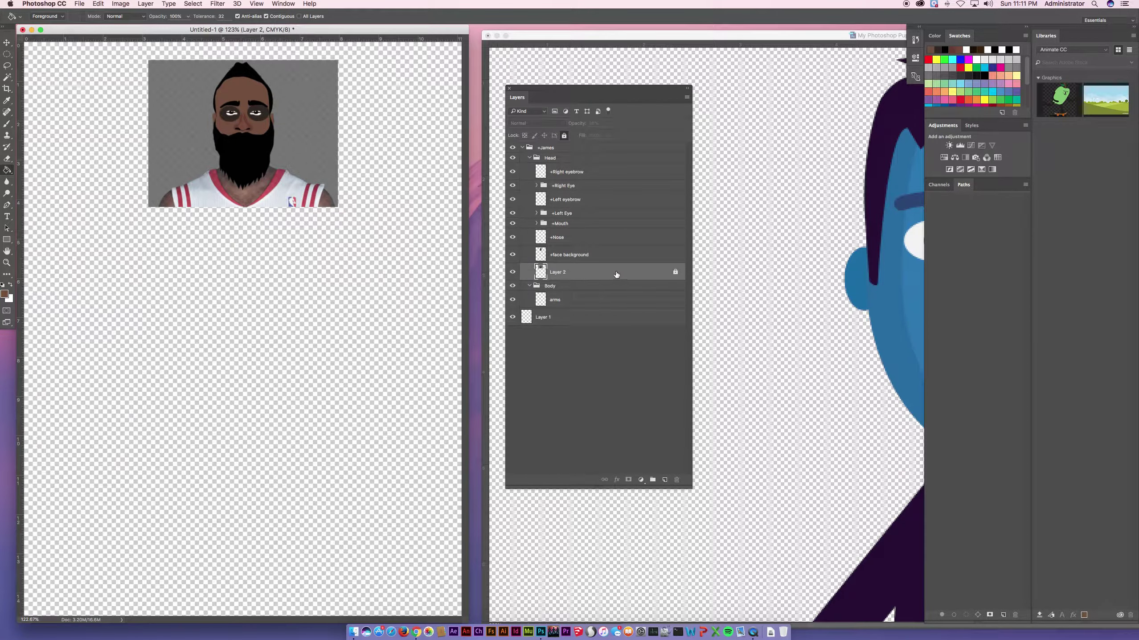
click(564, 136)
drag(594, 273, 675, 481)
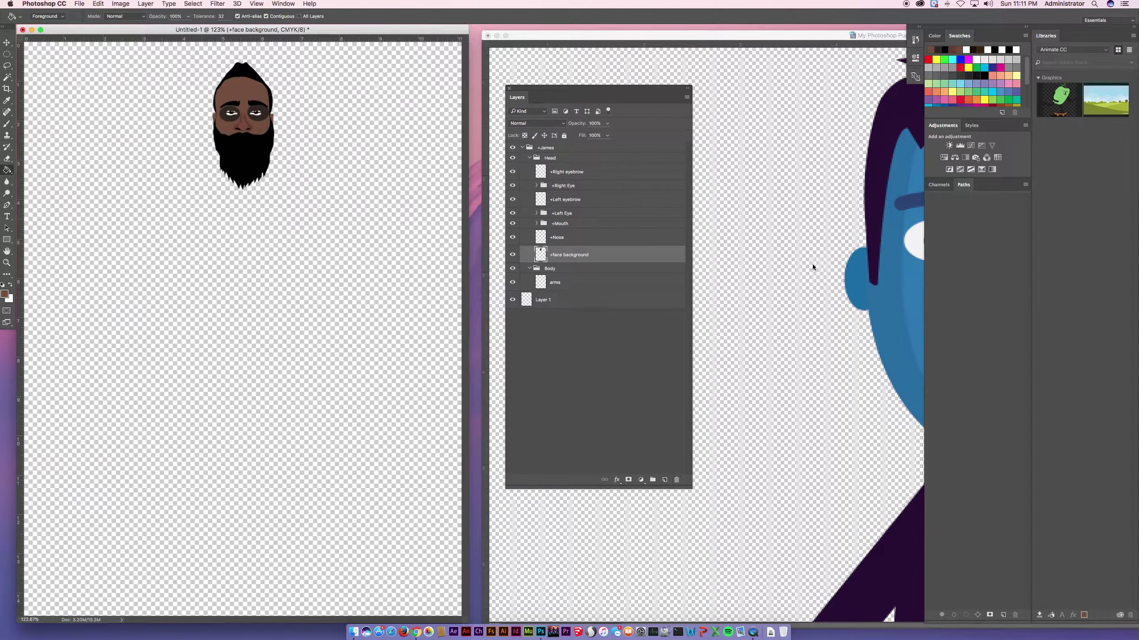
Switch to Chrome and search Google Images for "james harden full body"
key(Tab)
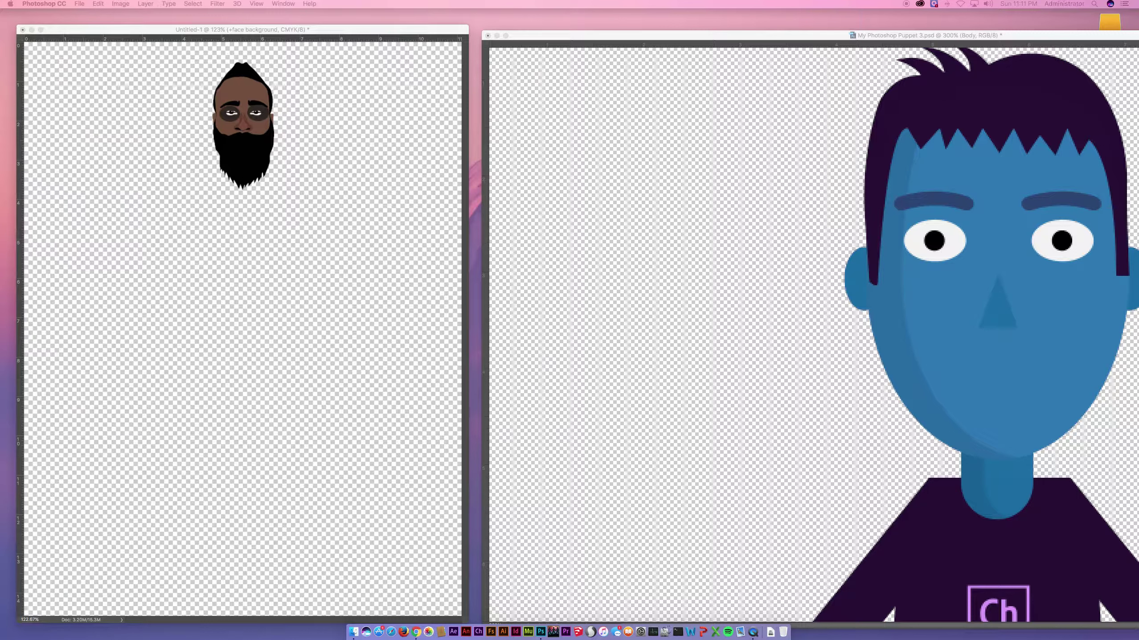
drag(0, 27, 410, 86)
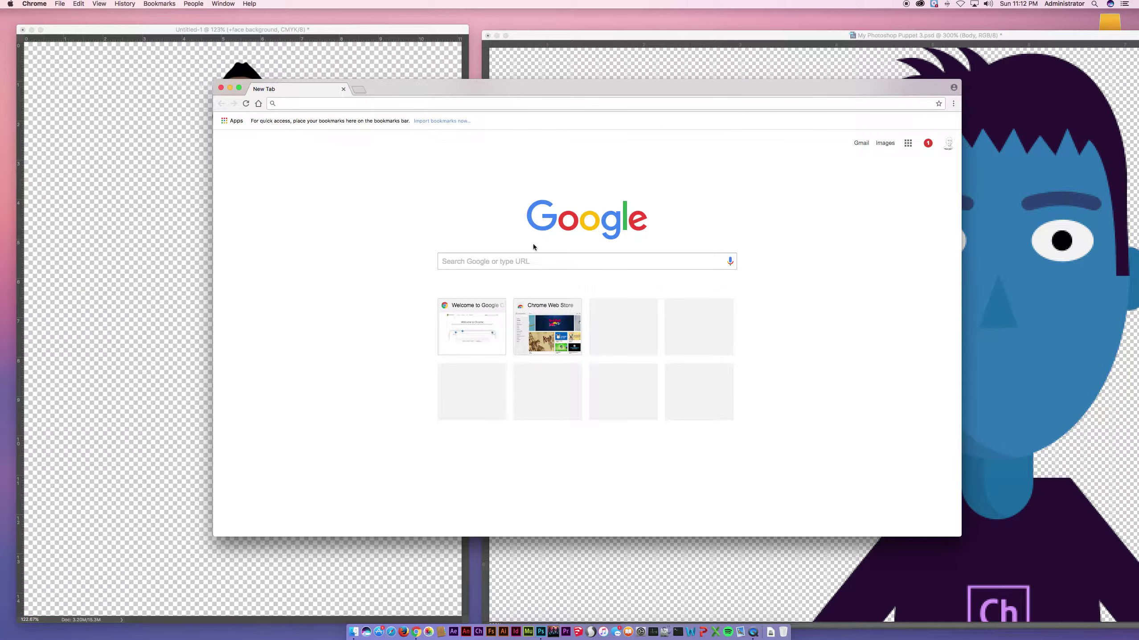
click(536, 262)
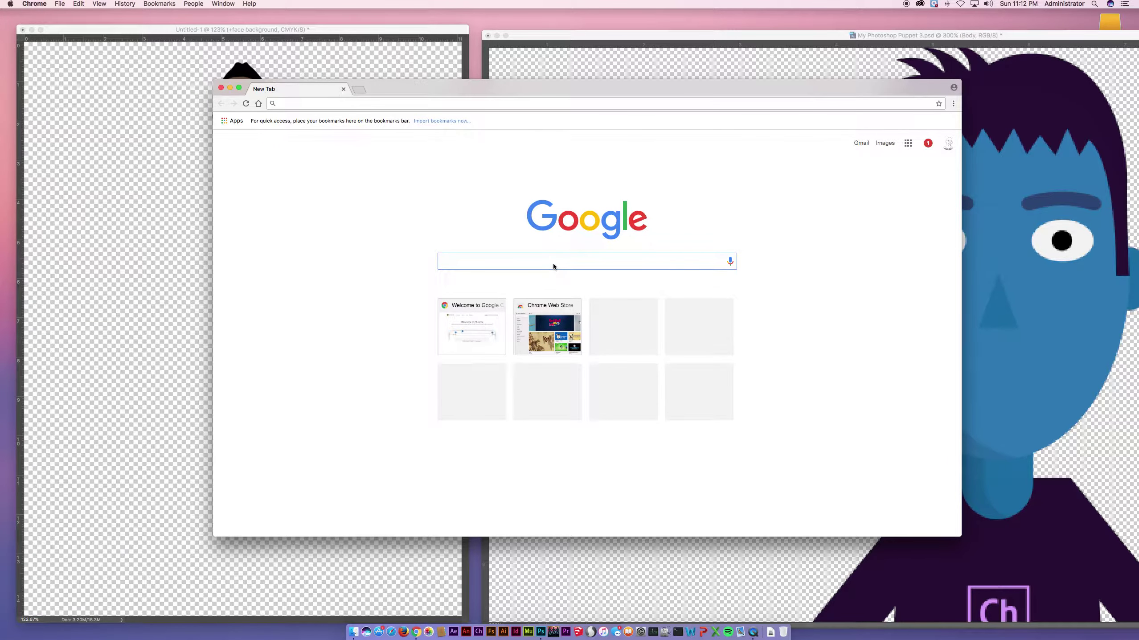
text(james harden)
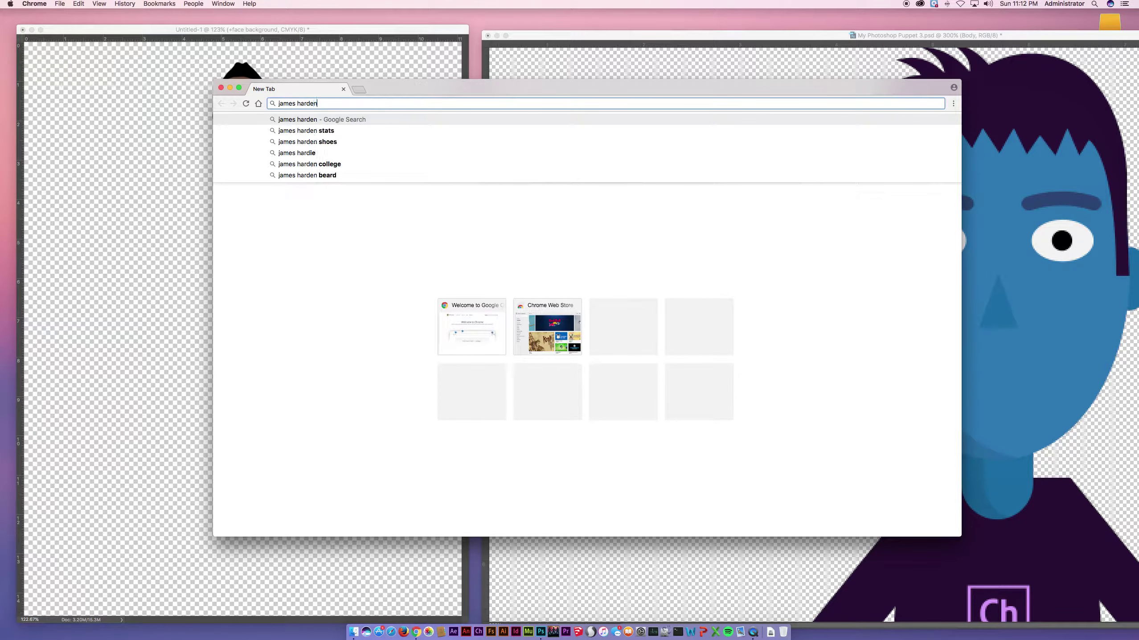
text( full body)
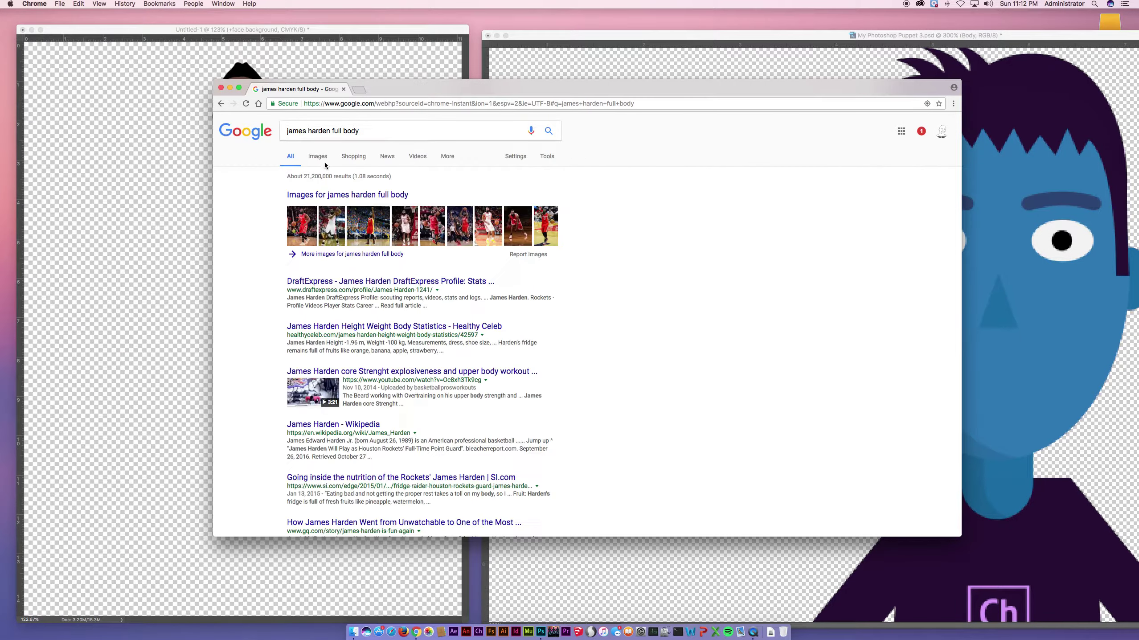
click(323, 160)
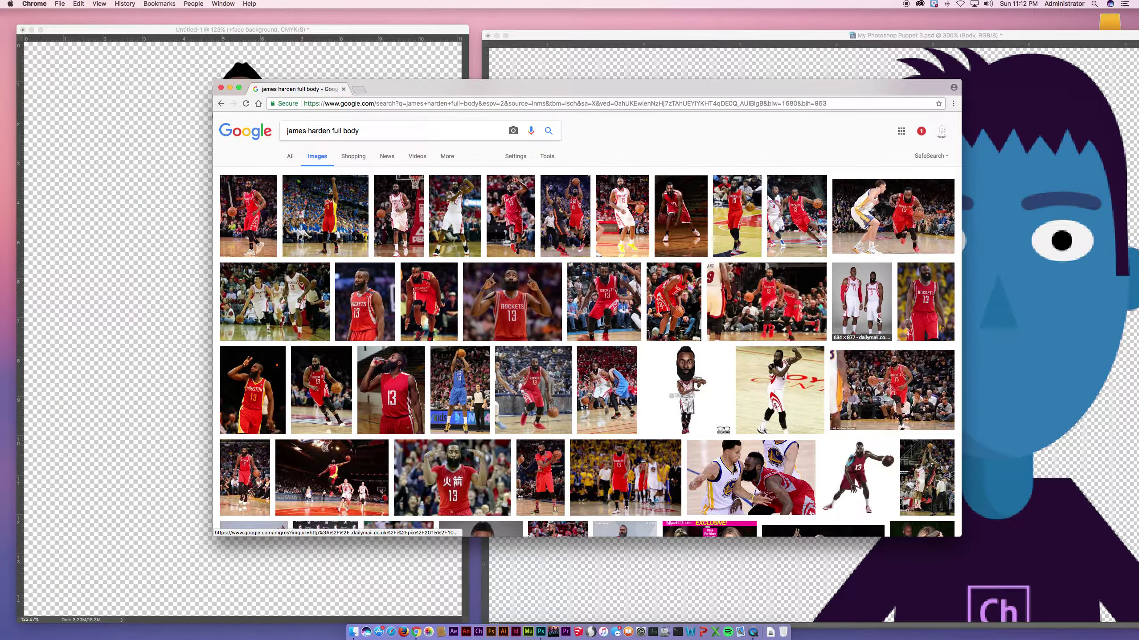
Browse the image results and open the full-size photo of the player in the red Rockets 13 jersey with both fingers raised
scroll(656, 408, down, 5)
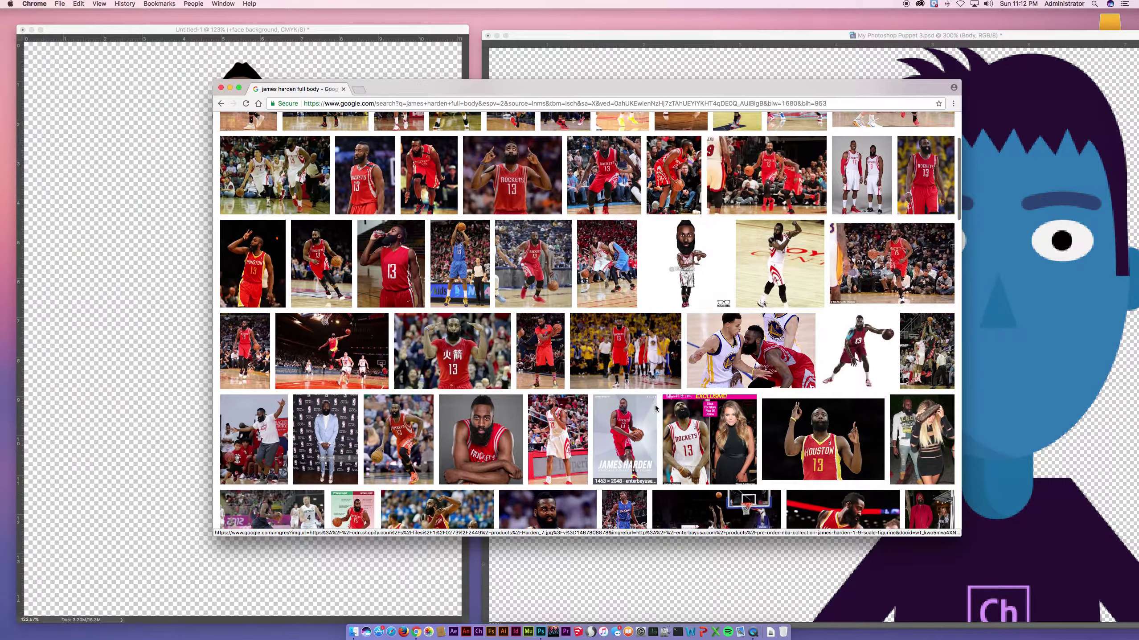
scroll(656, 408, down, 10)
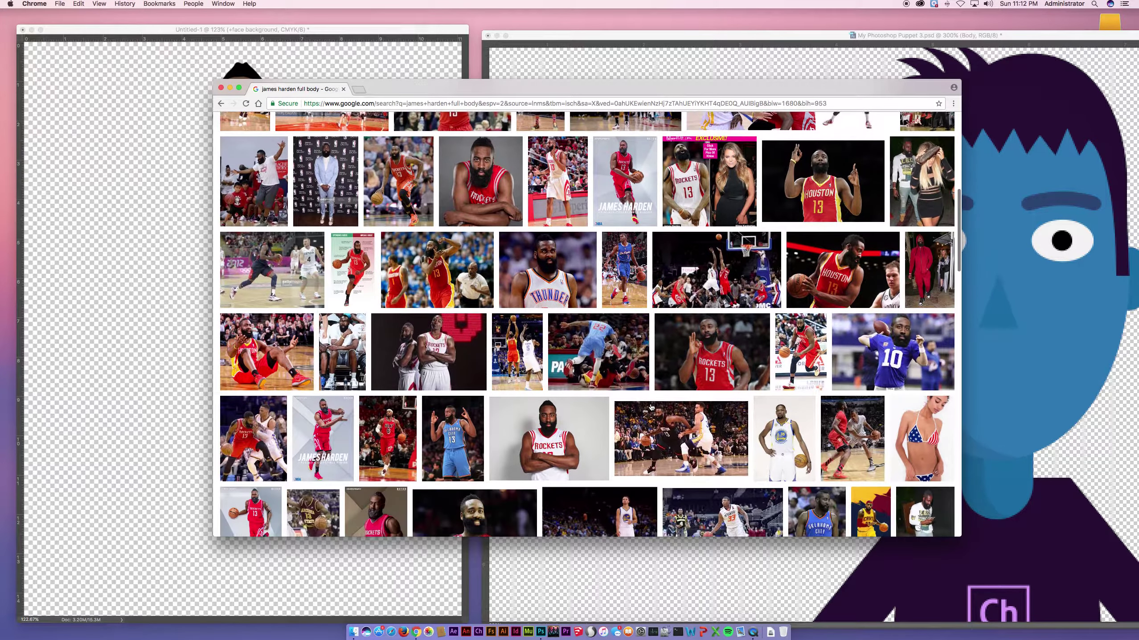
scroll(651, 406, down, 4)
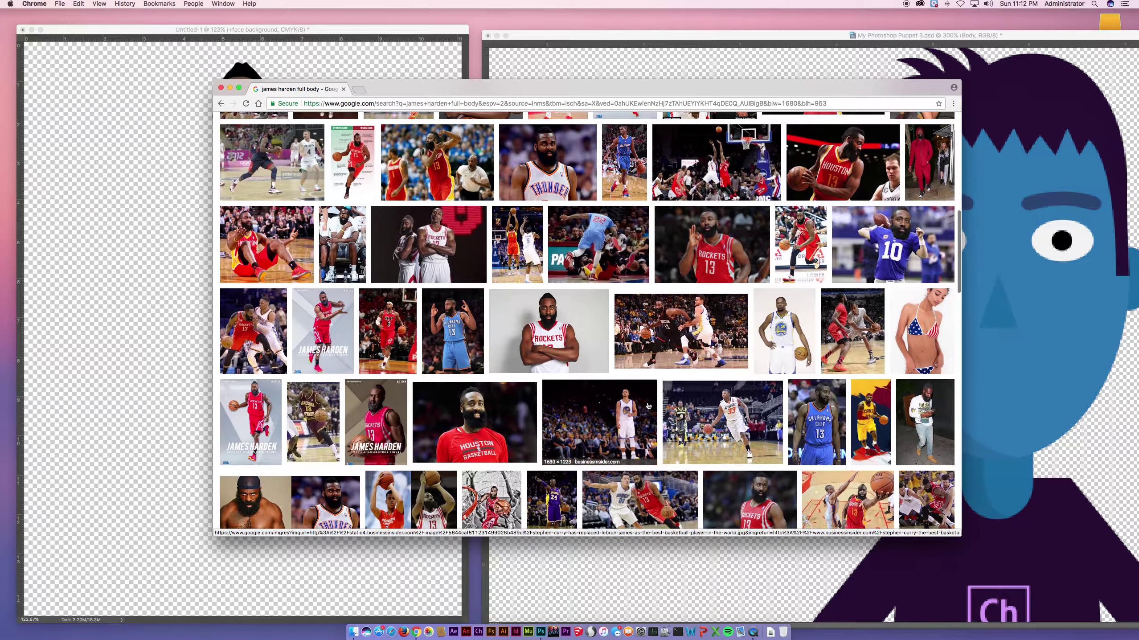
scroll(648, 406, down, 2)
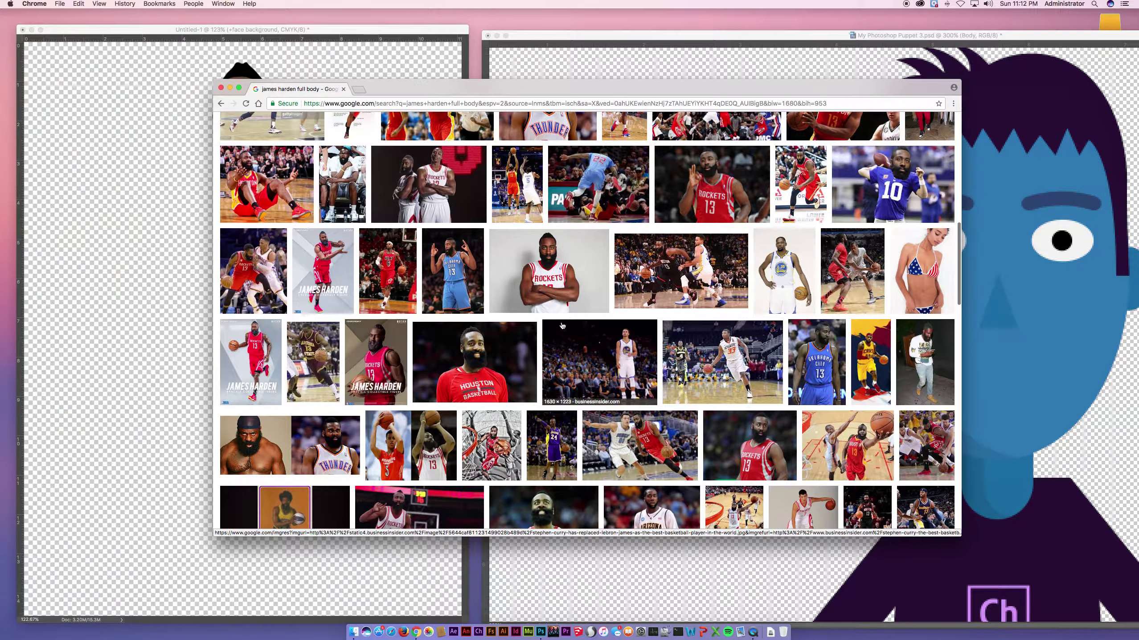
scroll(562, 326, up, 14)
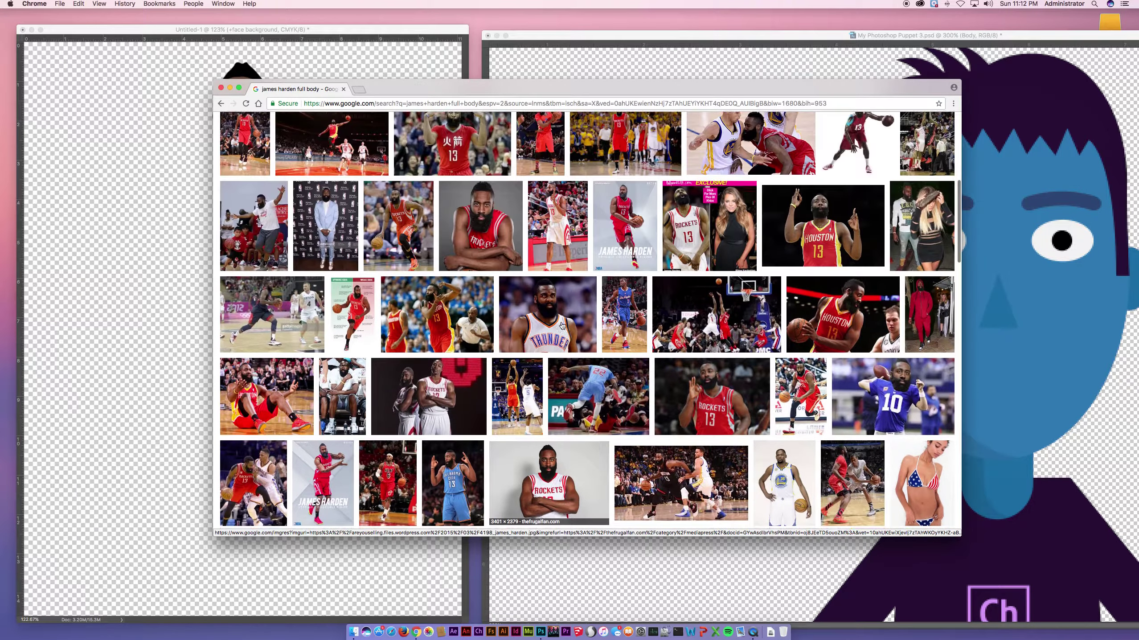
scroll(561, 327, up, 8)
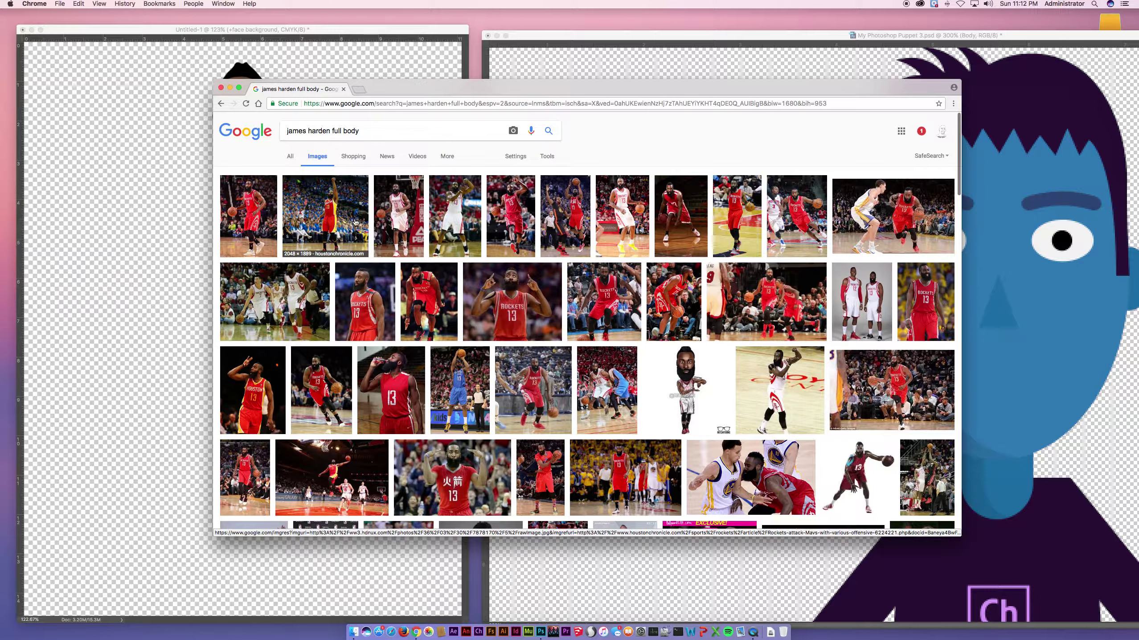
click(523, 303)
click(758, 316)
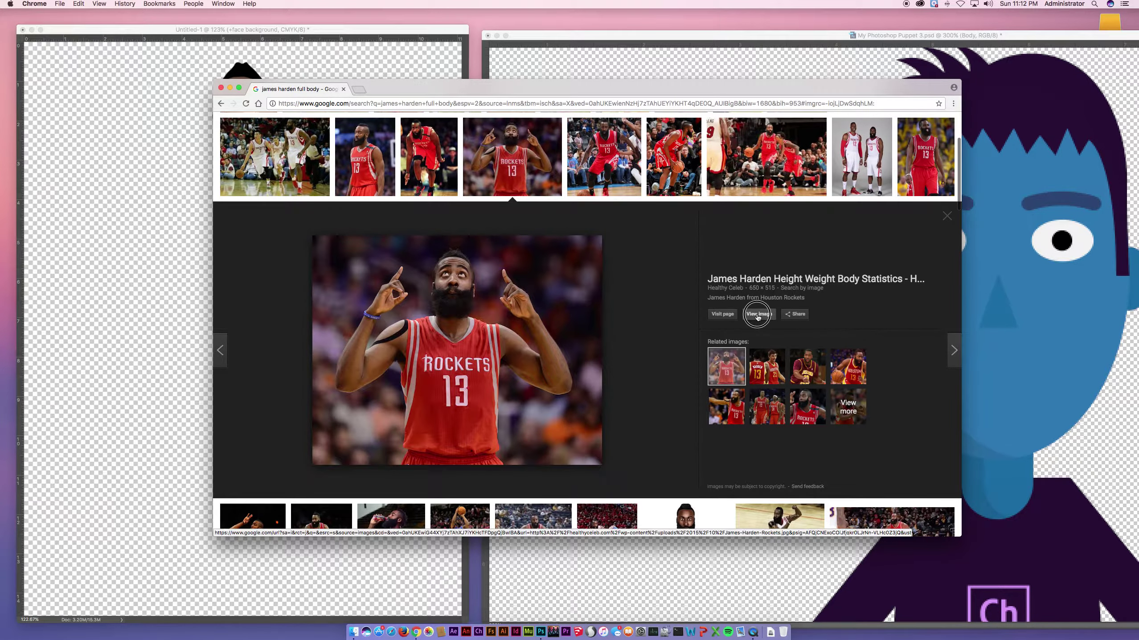
Bring the Rockets photo from the browser into Untitled-1 and place its layer below the arms layer in the Body group
drag(579, 88, 846, 83)
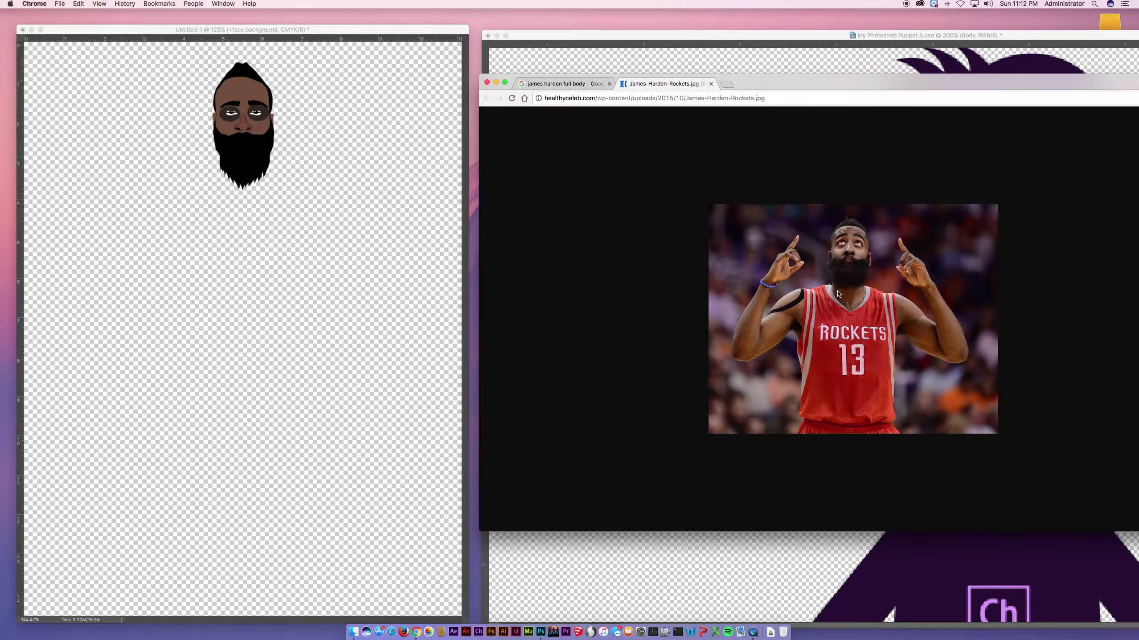
drag(838, 294, 245, 315)
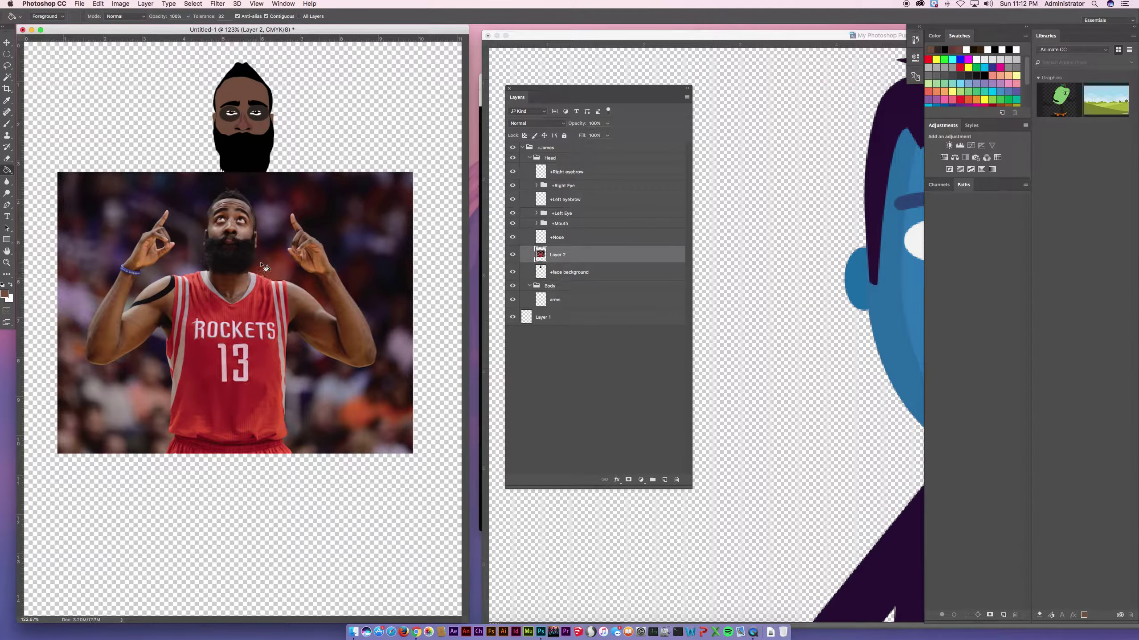
drag(593, 256, 589, 309)
Lower the photo layer's opacity slightly and move the photo up so its head lies behind the drawn head
click(607, 124)
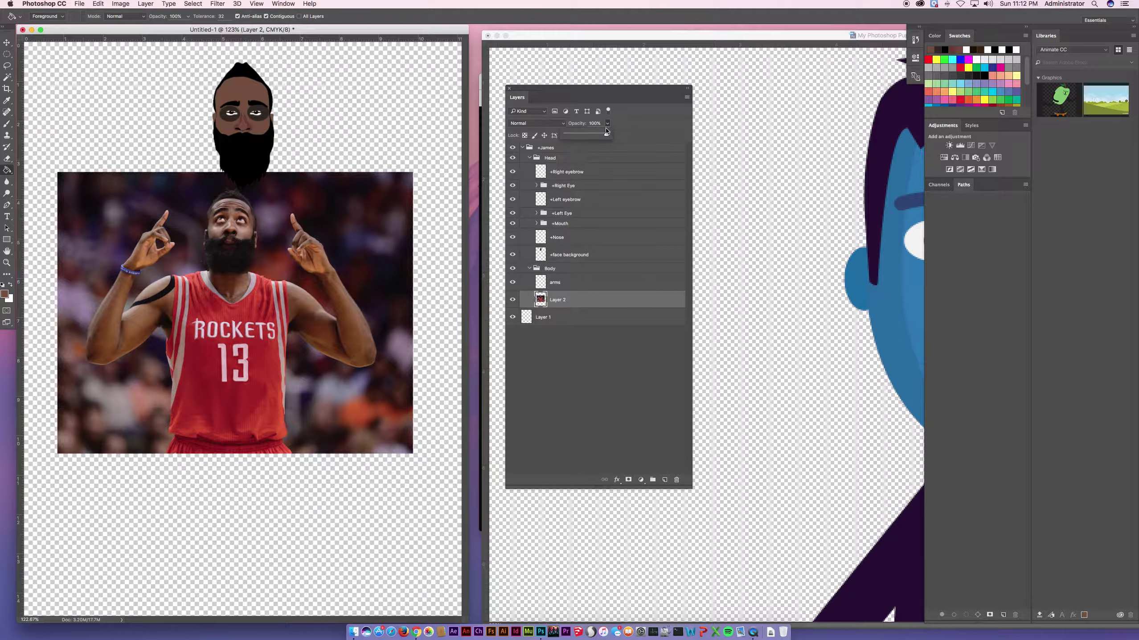
mouse_move(601, 136)
mouse_down()
mouse_move(591, 135)
mouse_move(605, 134)
mouse_up()
key(v)
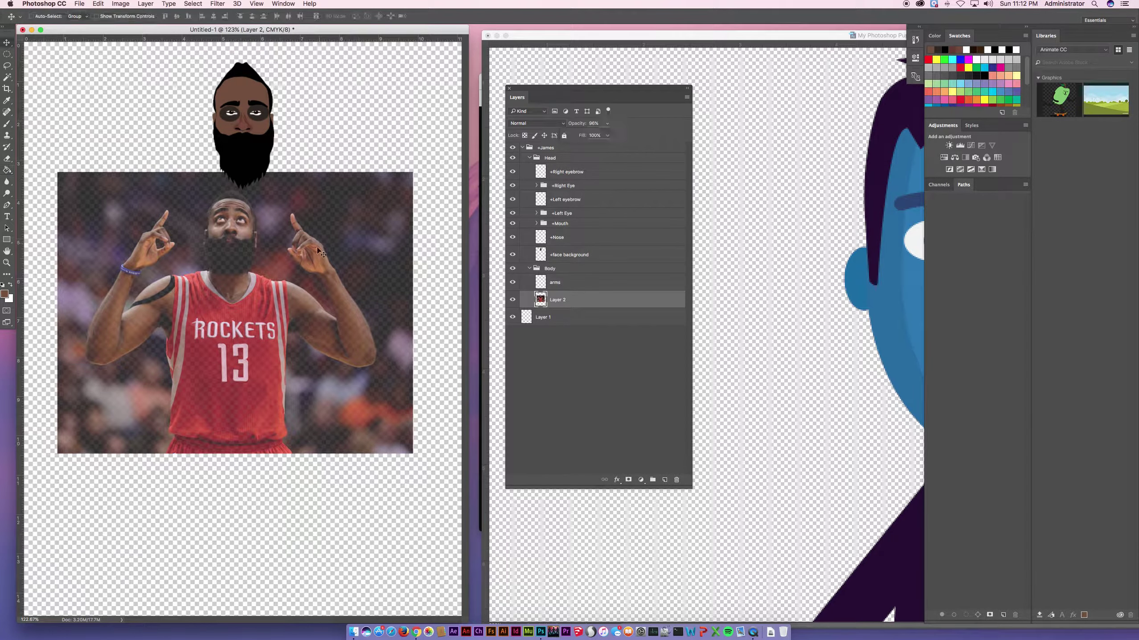
drag(279, 245, 291, 149)
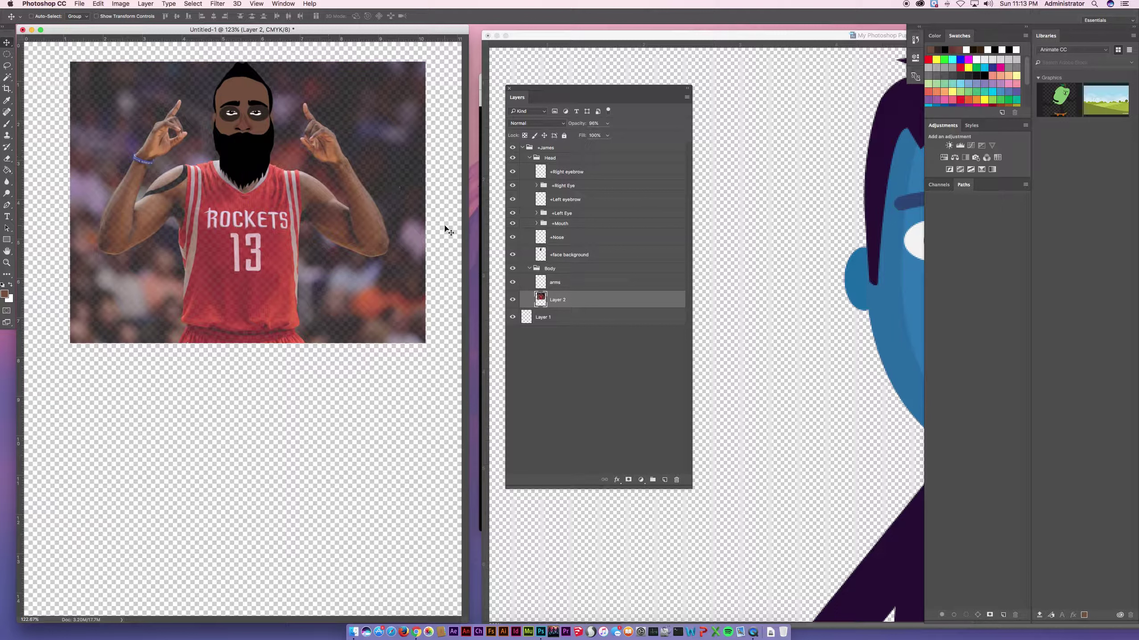
Enlarge the Rockets photo slightly to match the drawn head and realign its neck and shoulders beneath the beard
key(super+t)
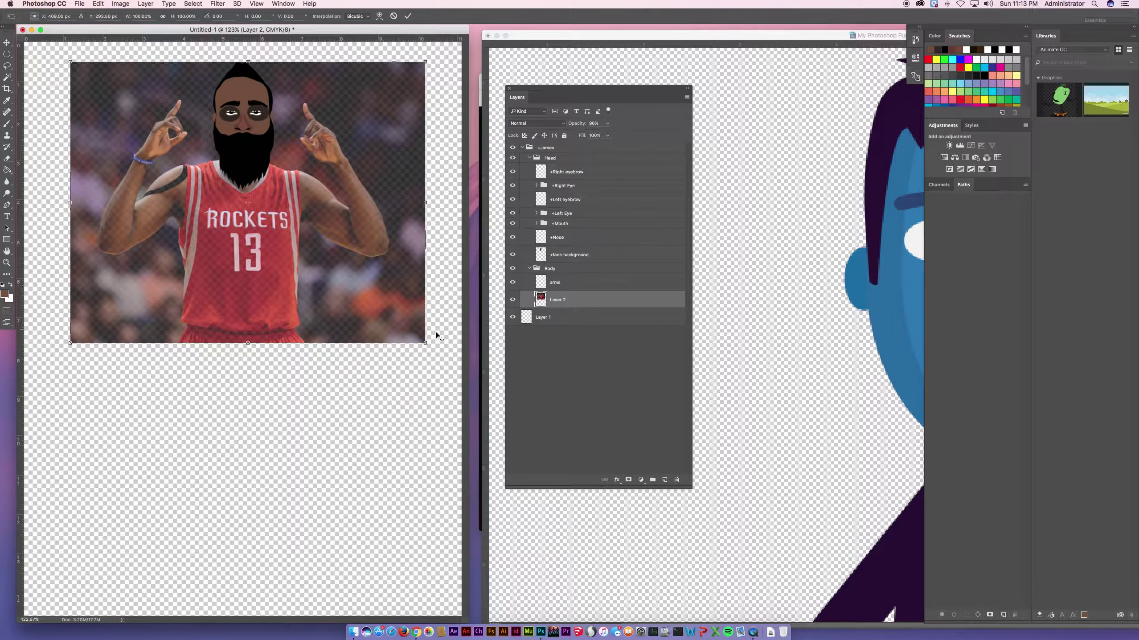
drag(424, 341, 433, 350)
key(Return)
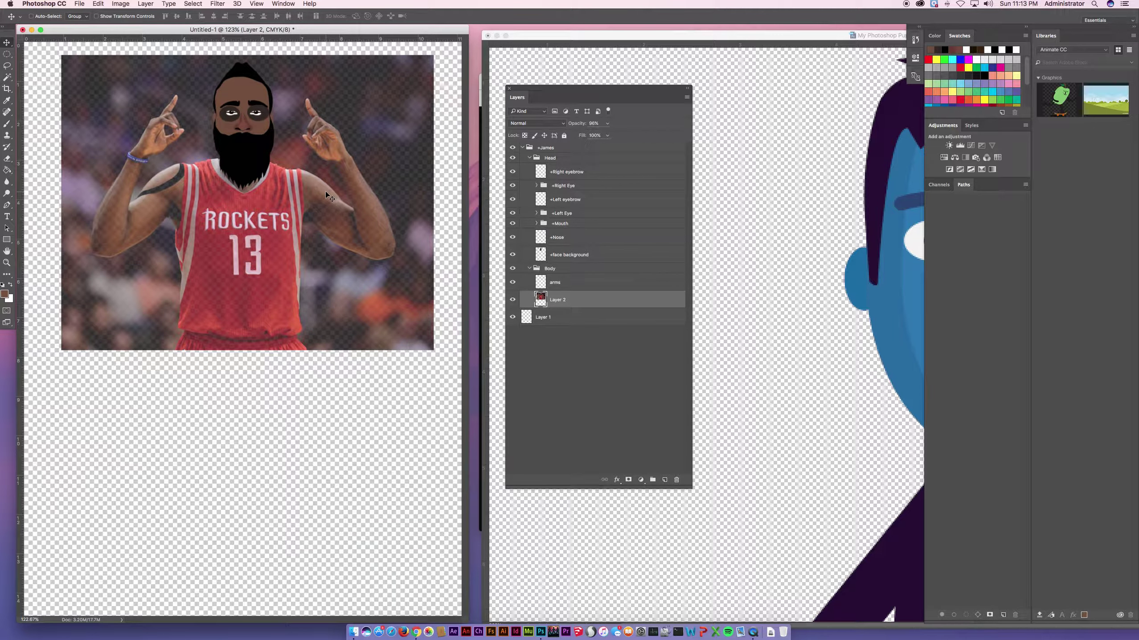
drag(325, 190, 379, 183)
key(ctrl+t)
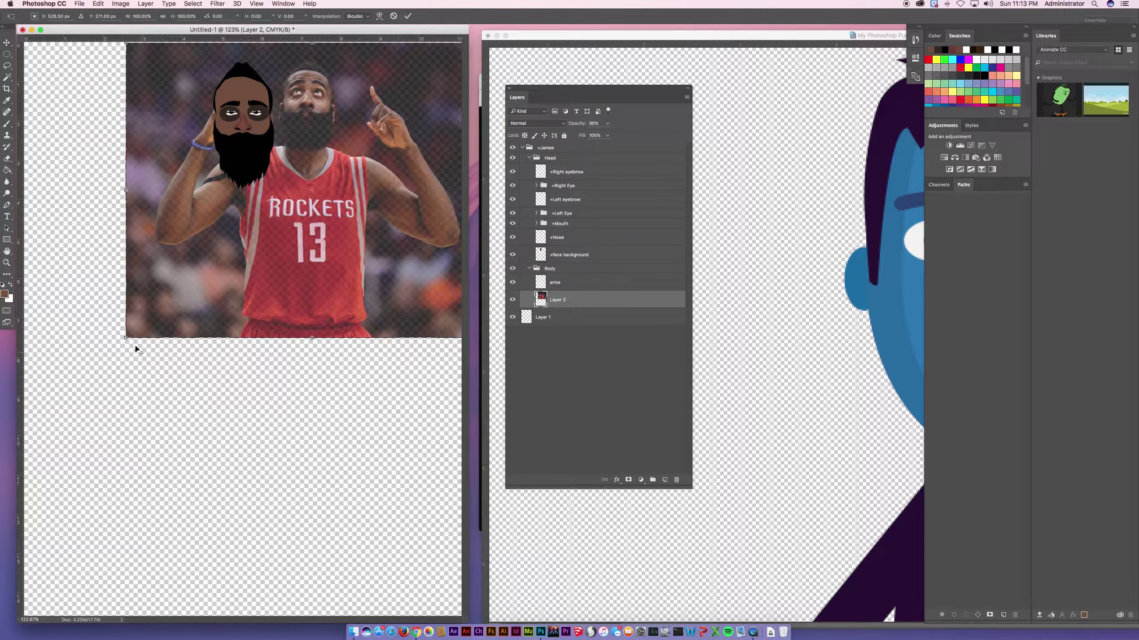
drag(126, 338, 121, 341)
double_click(306, 257)
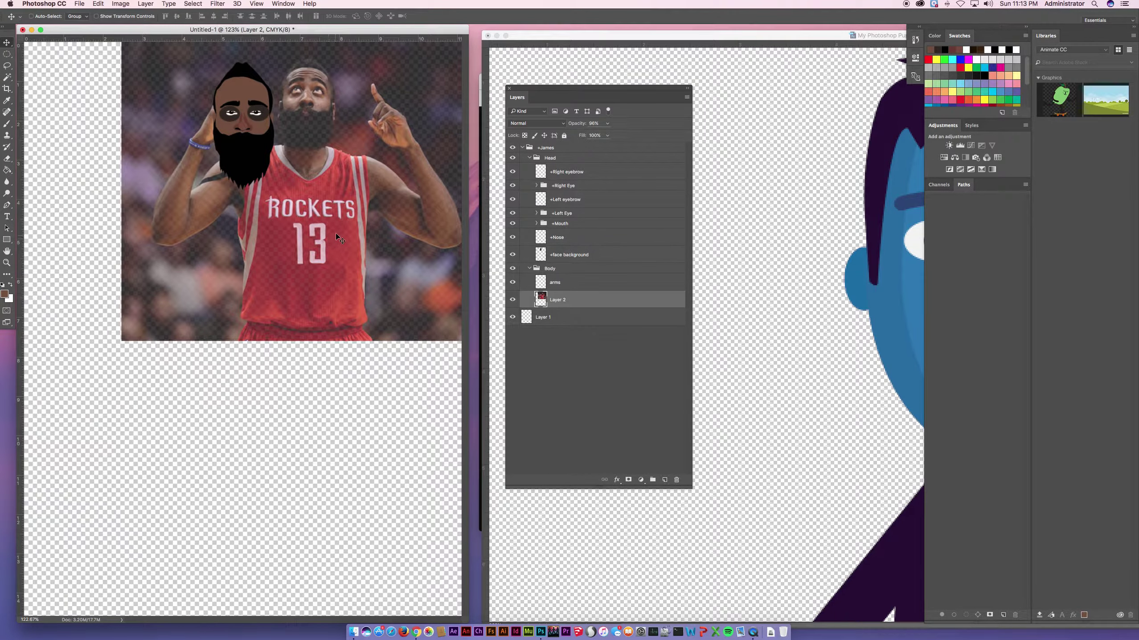
drag(339, 227, 275, 246)
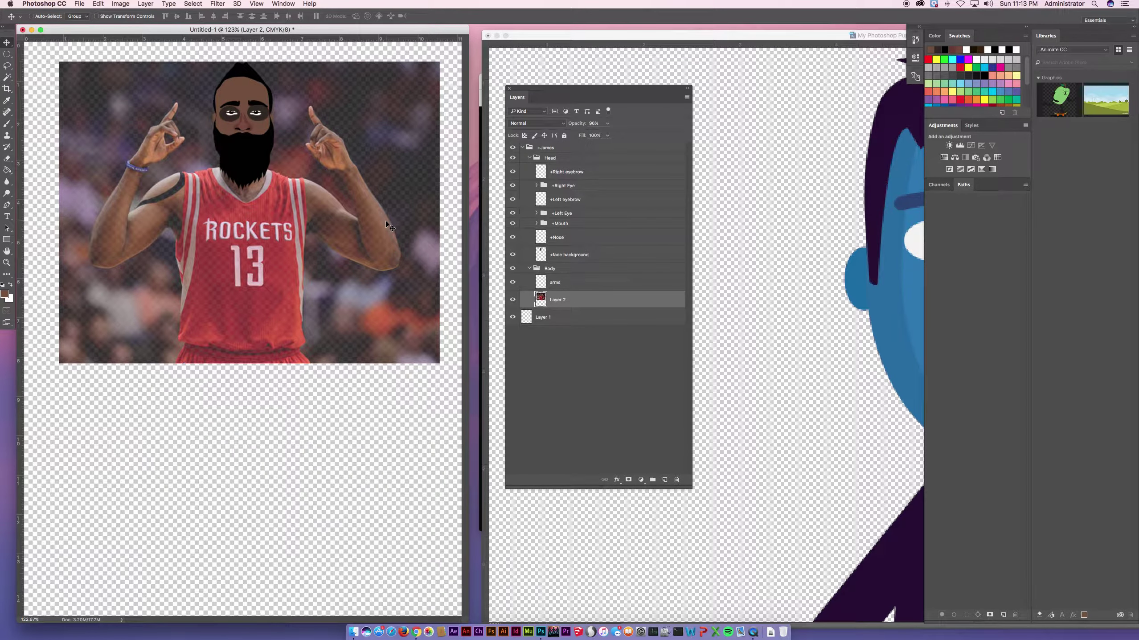
Lock the Rockets photo layer, then make the arms layer active and choose the Lasso tool
click(565, 136)
click(570, 284)
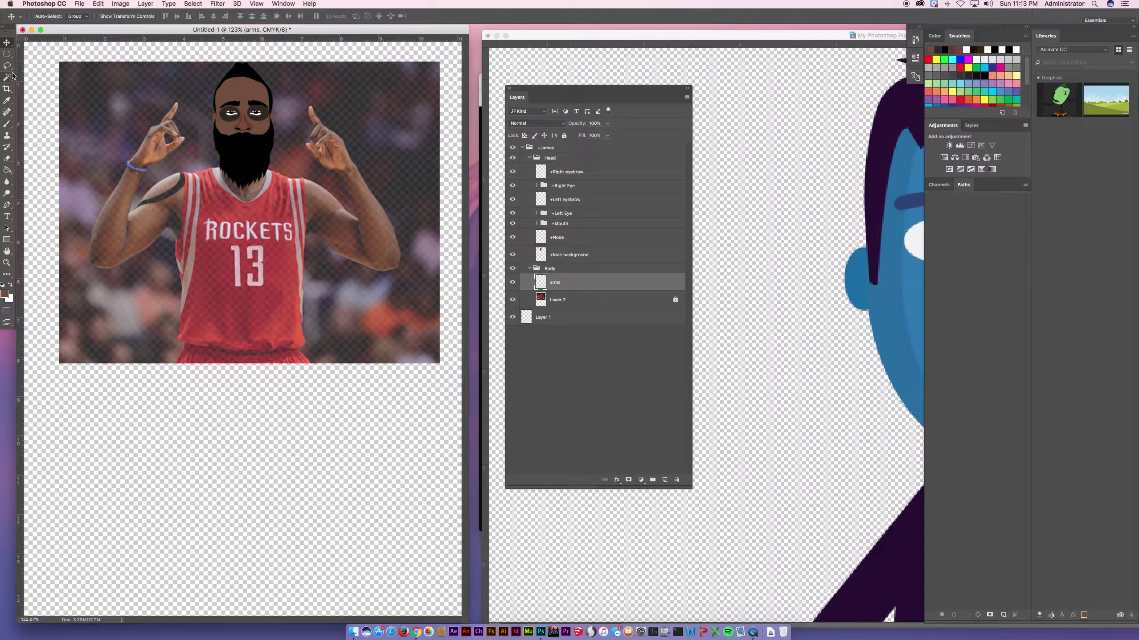
drag(7, 66, 37, 66)
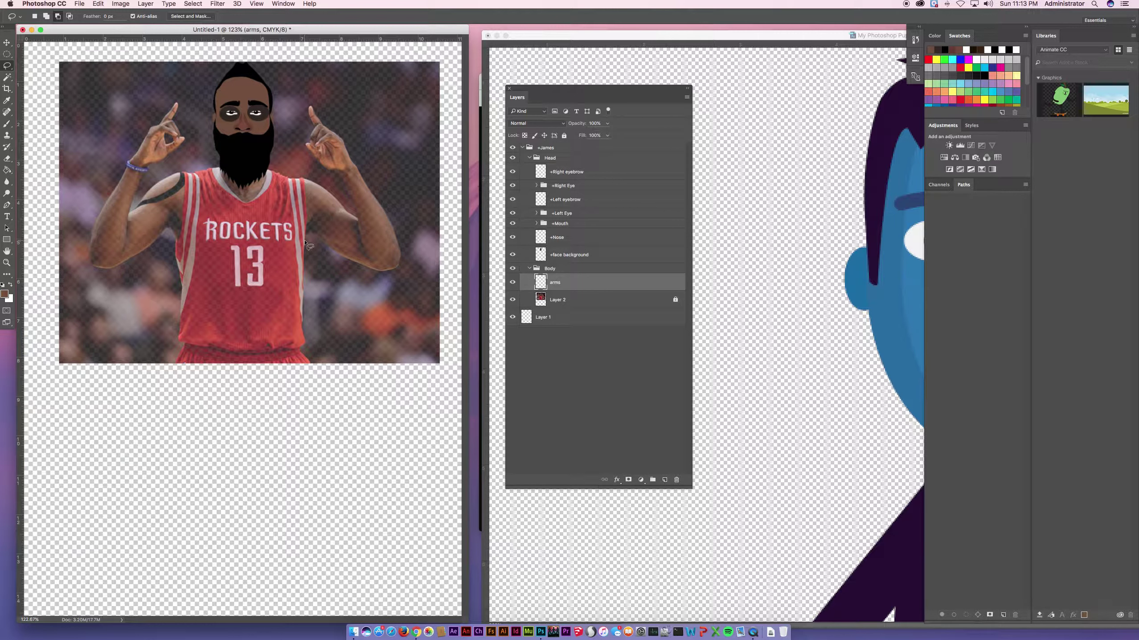
Switch to the puppet document and examine what its arms layer contains by repeatedly hiding and showing it
click(726, 265)
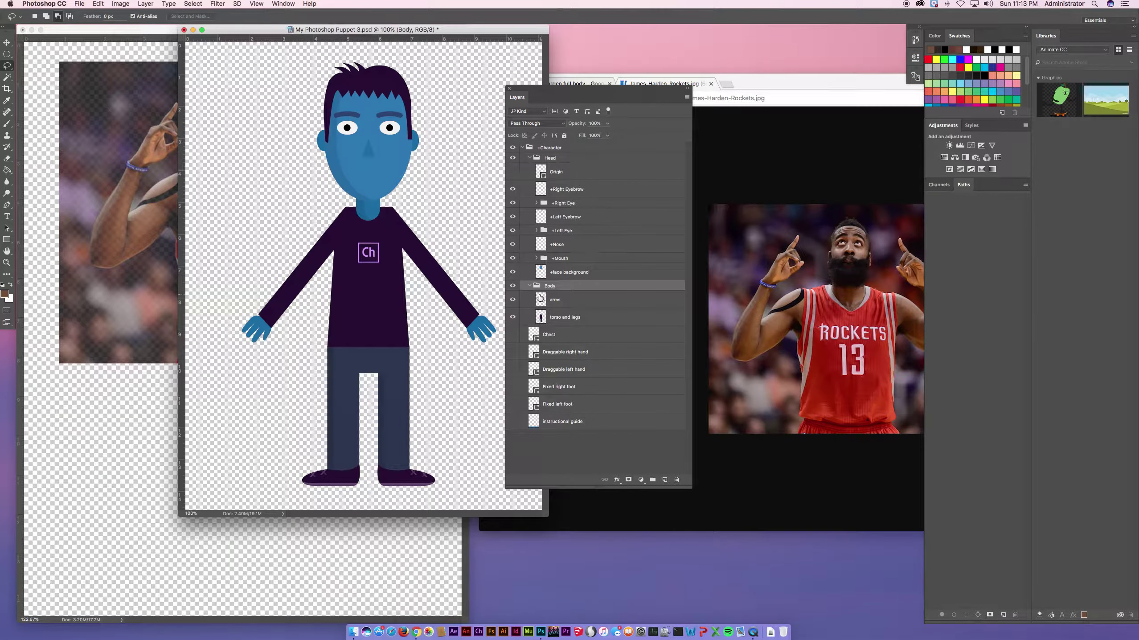
click(513, 300)
click(514, 300)
click(513, 300)
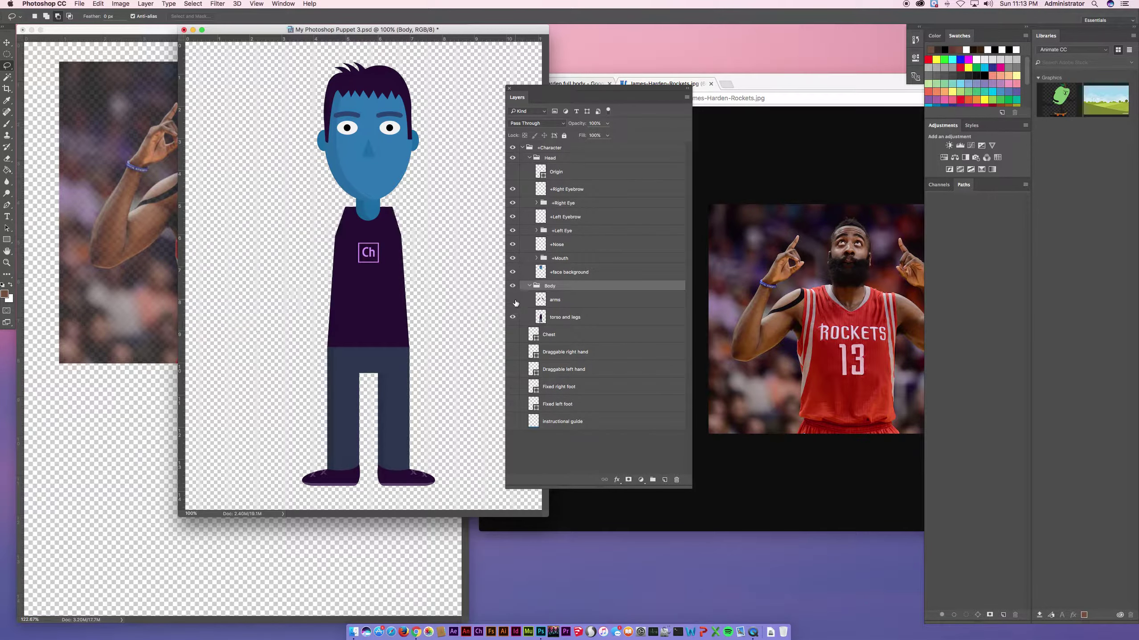
click(515, 302)
click(515, 301)
click(514, 302)
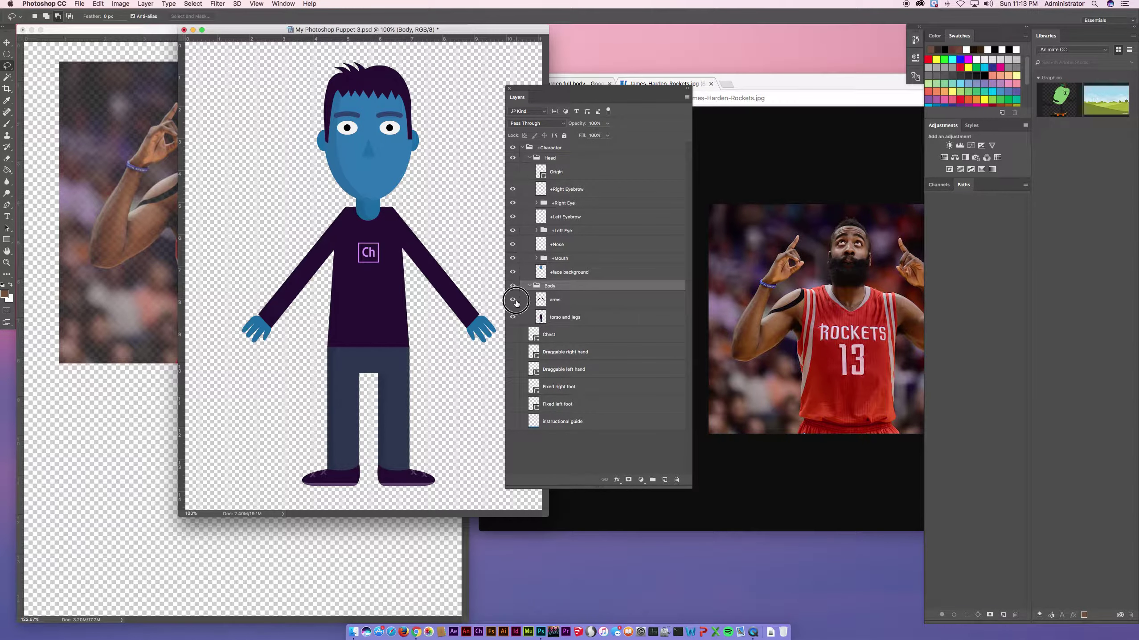
Return to the Rockets photo document and outline the player's left arm from shoulder to wrist with the Polygonal Lasso tool
click(515, 302)
click(514, 301)
click(150, 205)
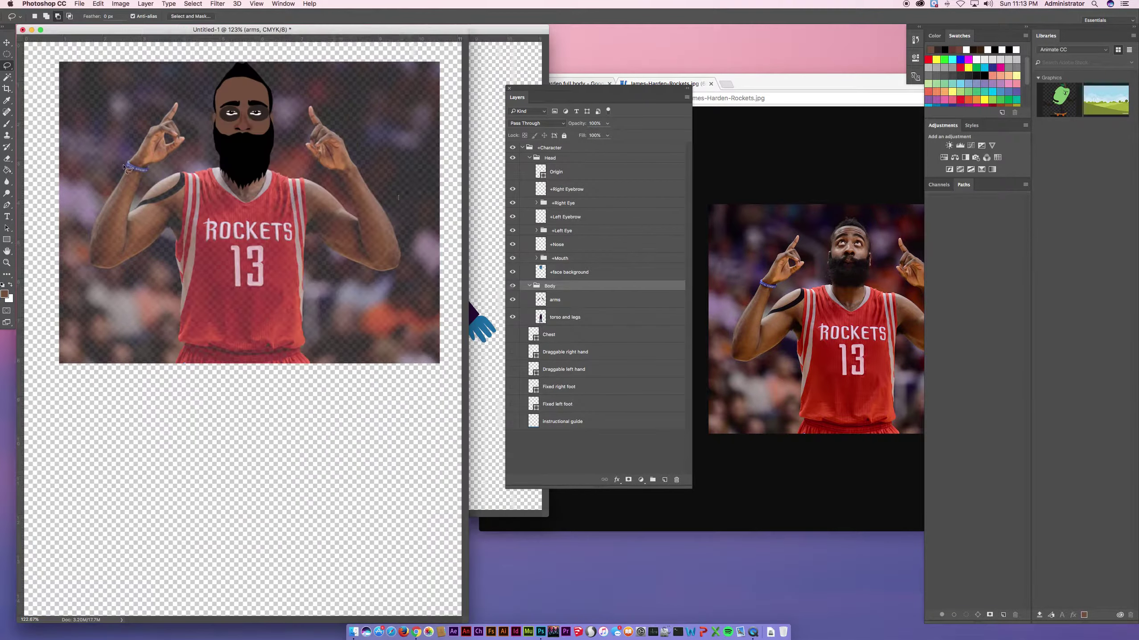
drag(7, 66, 55, 76)
click(55, 77)
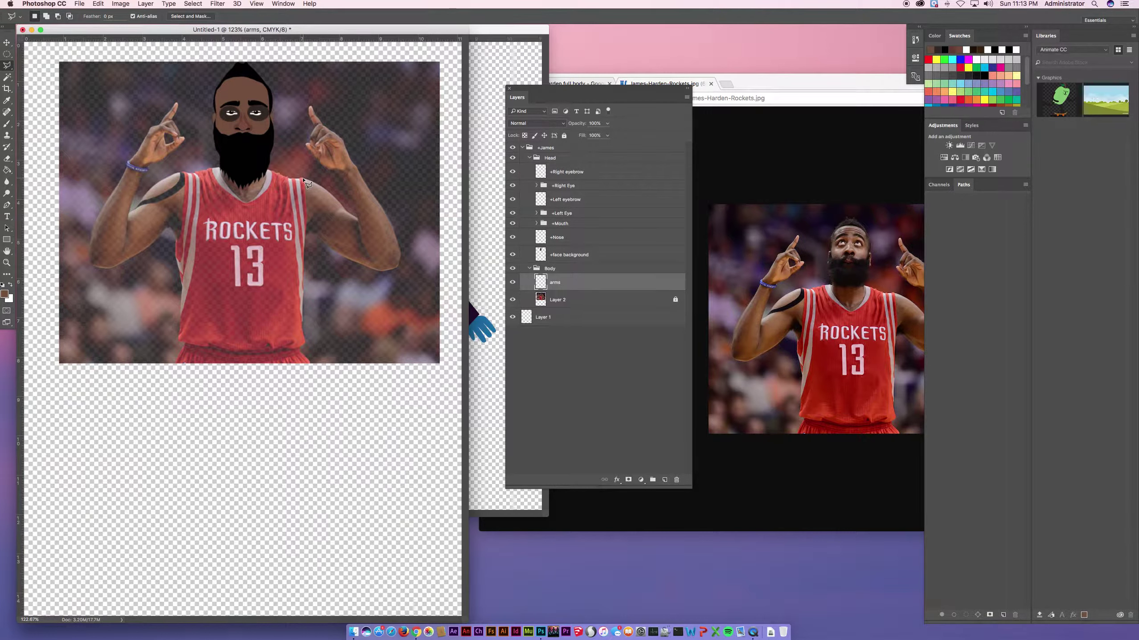
click(346, 210)
click(358, 219)
click(338, 169)
click(353, 163)
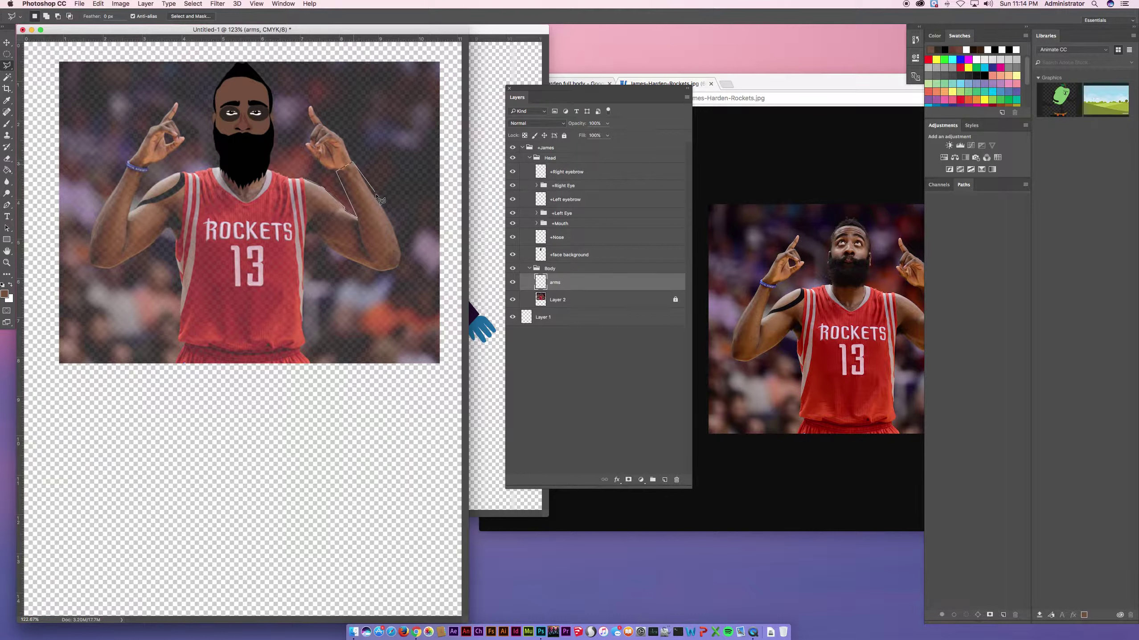
click(399, 243)
click(398, 268)
click(380, 272)
click(305, 232)
click(305, 179)
Glance at the sample puppet's arms, then add the player's right arm, from shoulder to wrist, to the existing selection
click(492, 146)
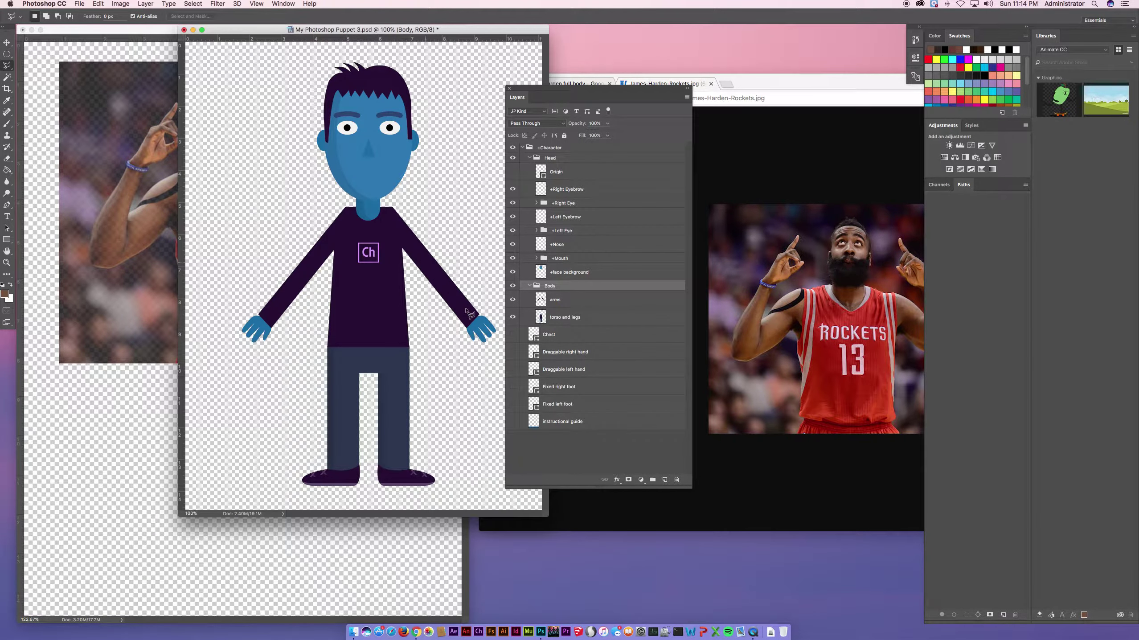
click(121, 173)
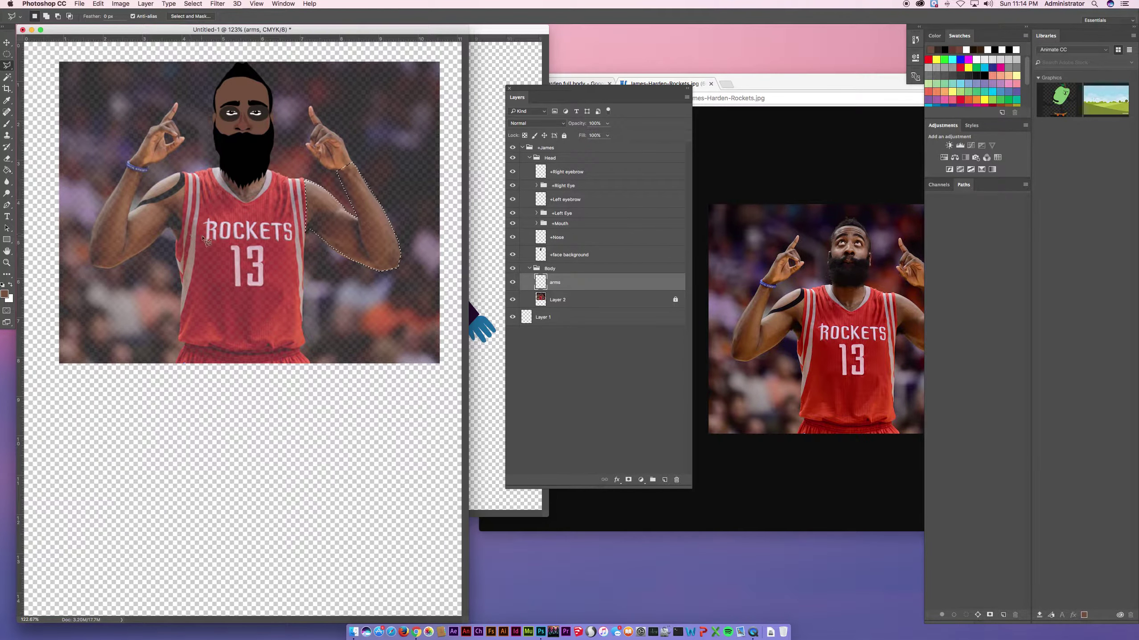
key(shift)
click(45, 16)
click(184, 177)
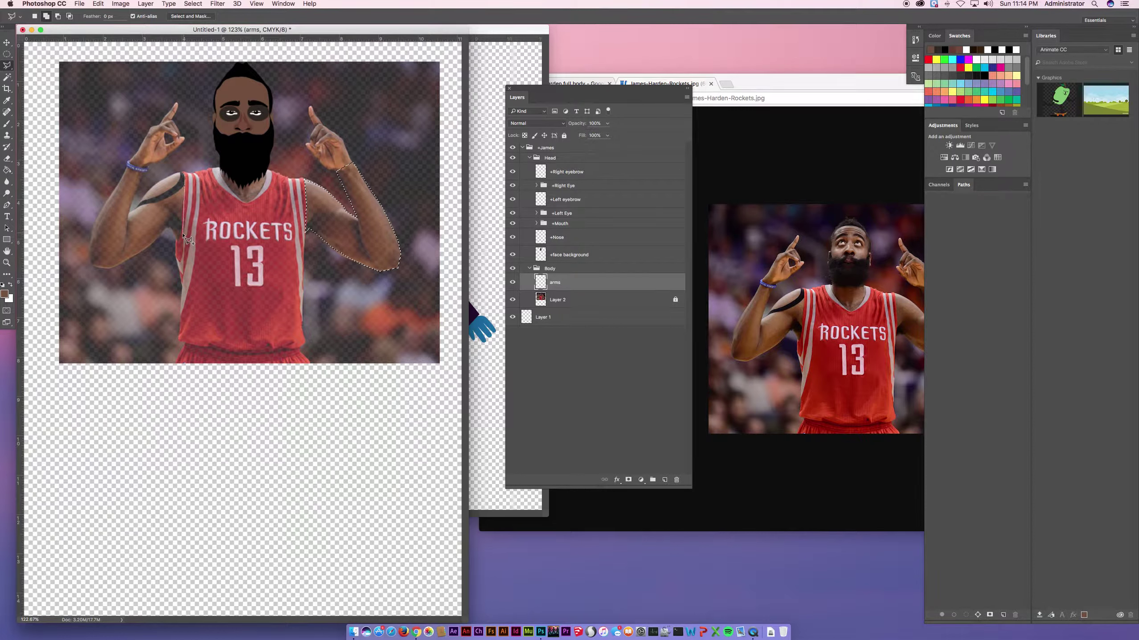
click(179, 239)
click(168, 227)
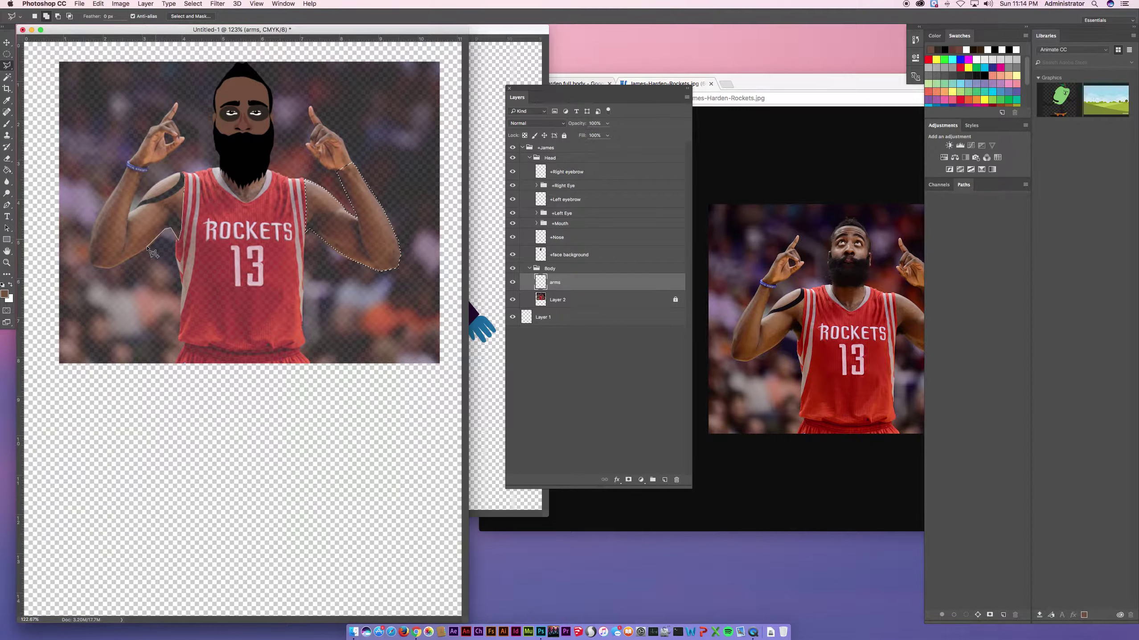
click(116, 267)
click(89, 267)
click(87, 254)
click(94, 223)
click(181, 173)
Fill both selected arms with the brown foreground colour, deselect, and compare them with the sample puppet's arms layer
click(7, 170)
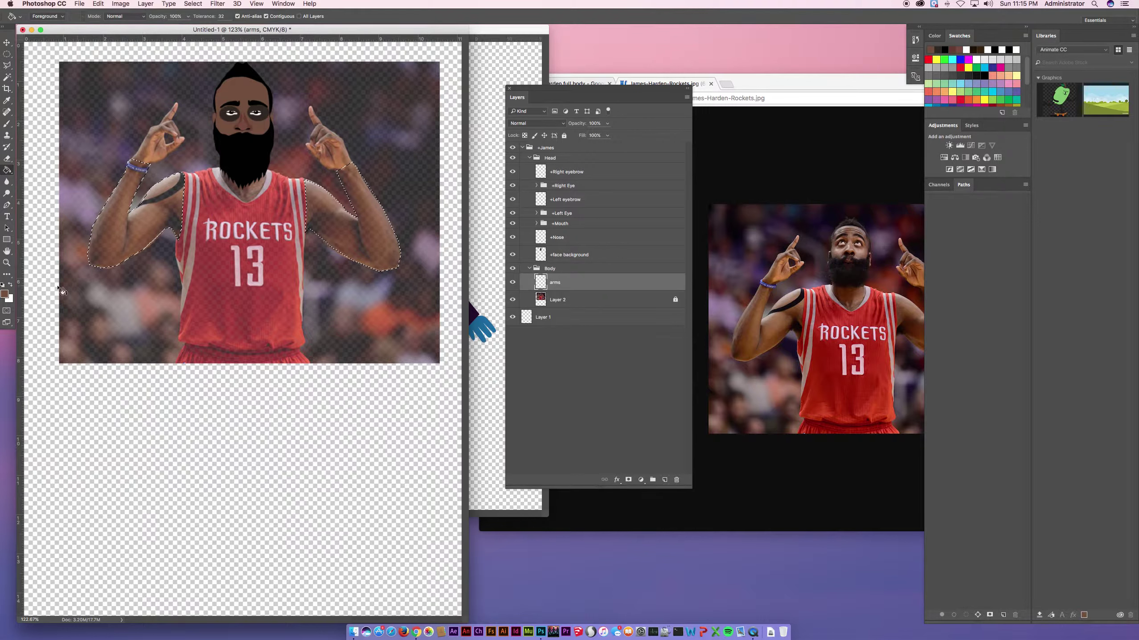
click(309, 206)
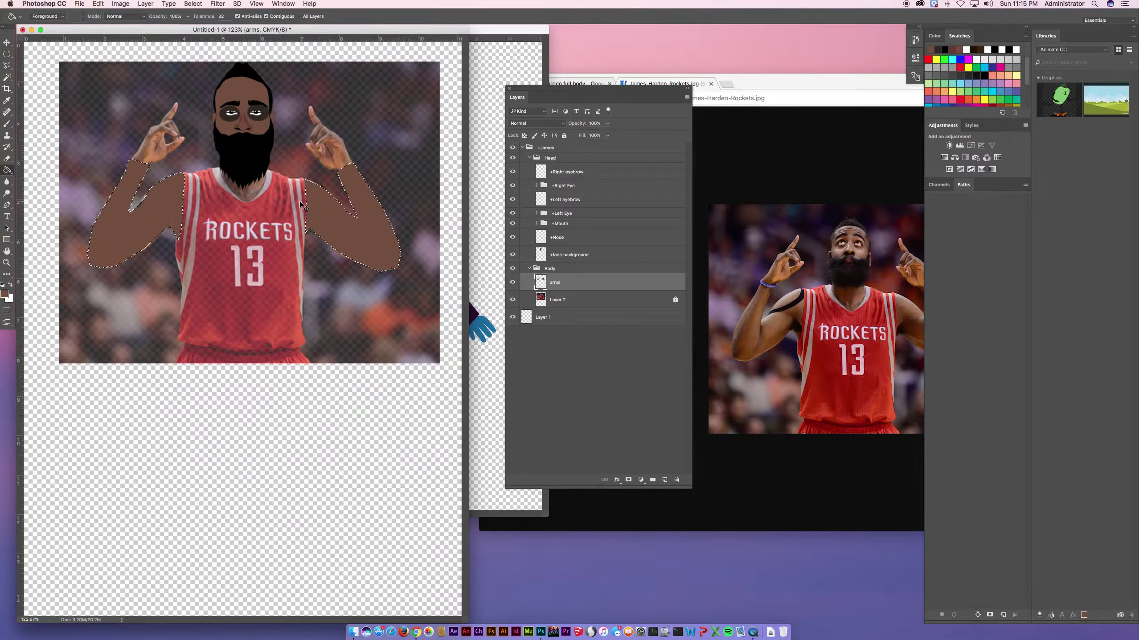
key(super+d)
click(482, 221)
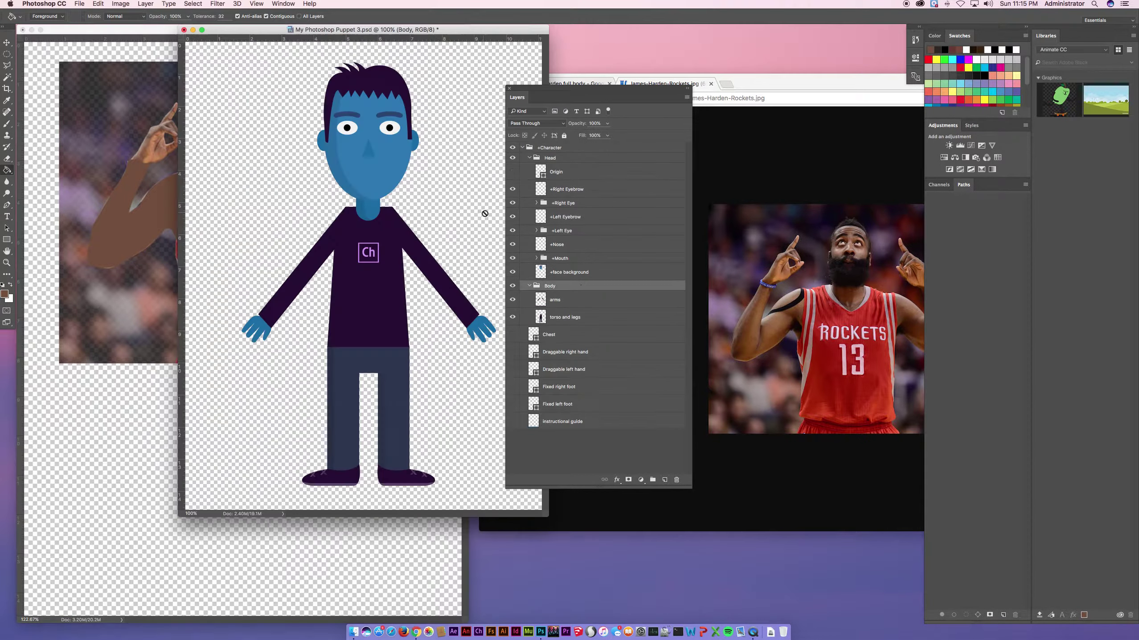
click(556, 301)
click(514, 300)
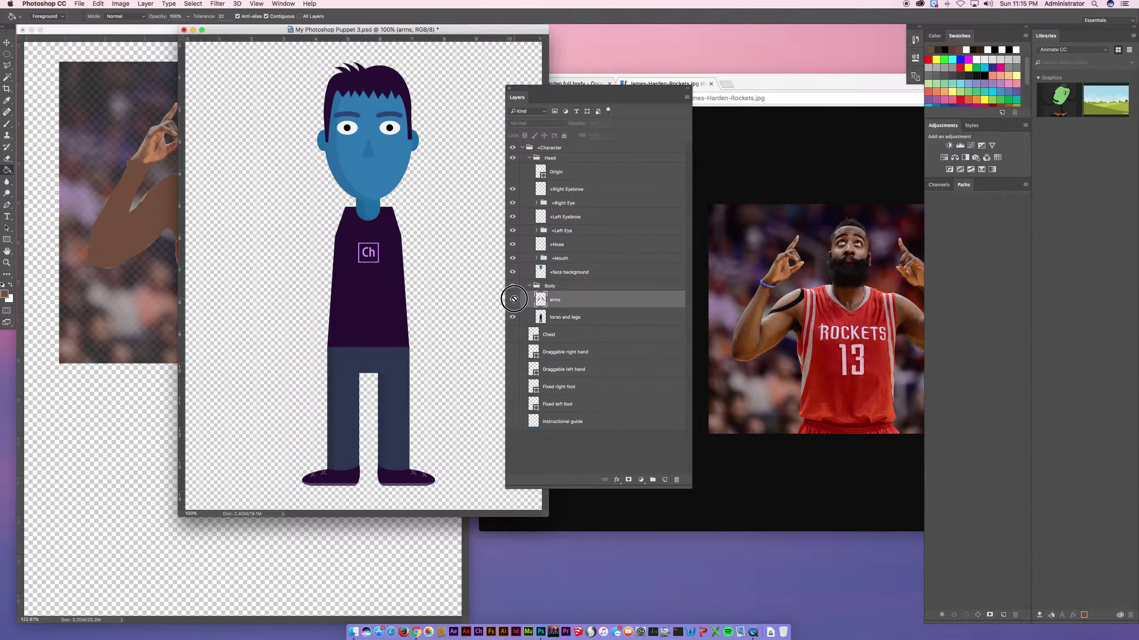
click(513, 300)
click(123, 180)
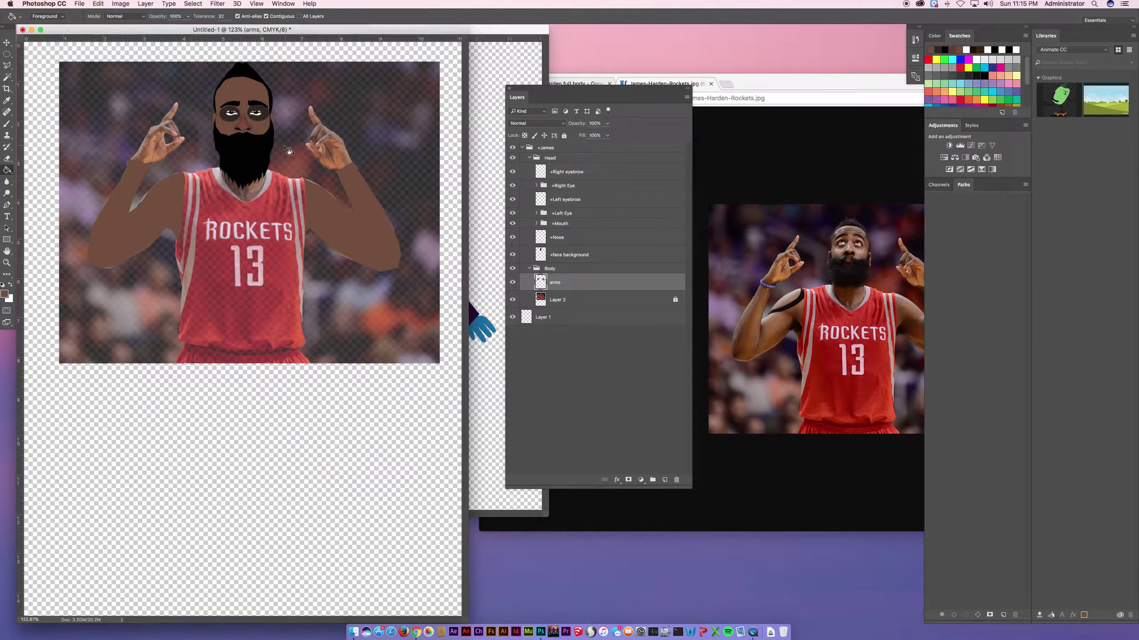
Trace the player's left hand in its pointing pose from the photo with the Polygonal Lasso tool
click(7, 65)
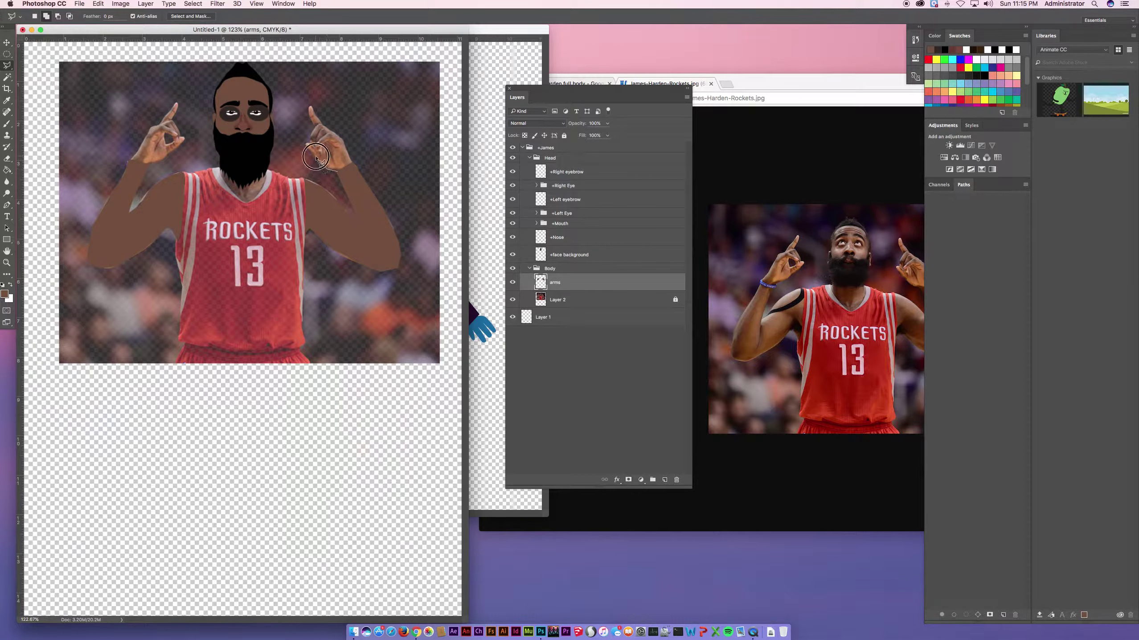
click(307, 144)
click(336, 146)
click(328, 141)
click(317, 135)
click(312, 143)
click(342, 141)
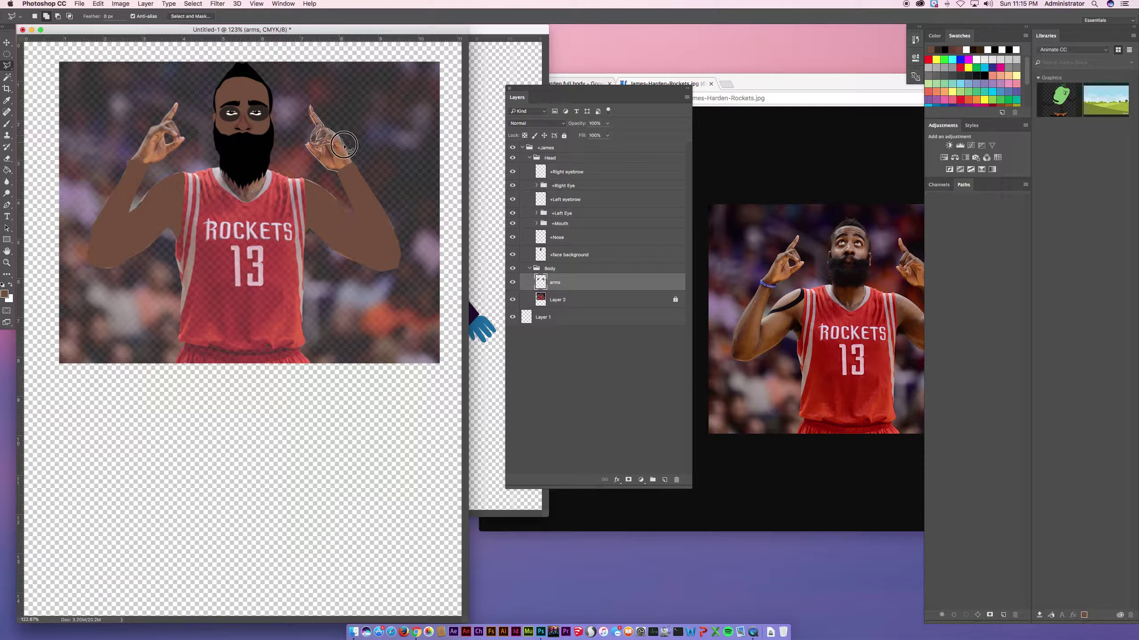
click(339, 173)
Set the foreground to a lighter brown sampled from the player's raised left finger and fill the selected hand with it
click(6, 170)
click(5, 294)
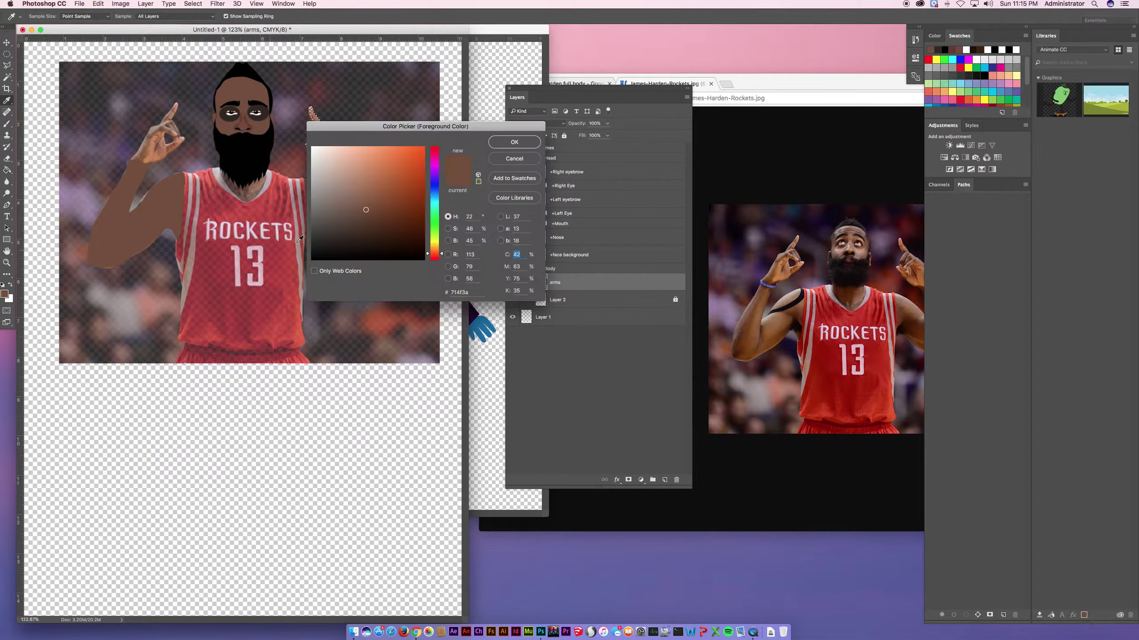
click(312, 115)
key(Return)
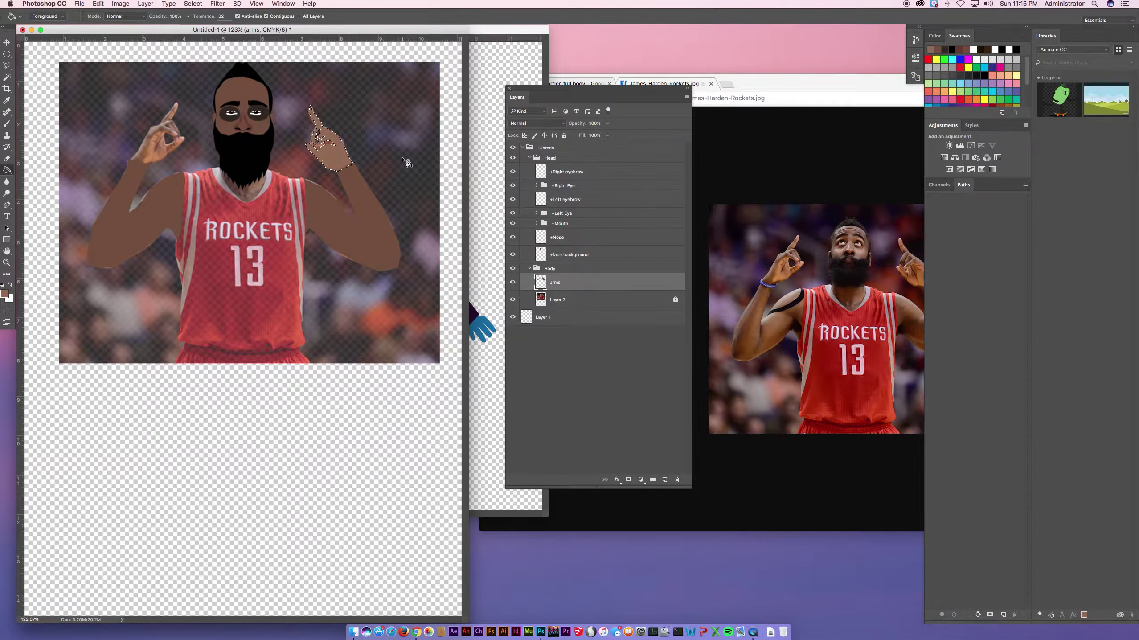
Deselect, check the drawing with the photo hidden, and undo the left hand's fill and outline
key(ctrl+d)
click(512, 299)
click(513, 300)
key(alt+super+z)
key(alt+super+z)
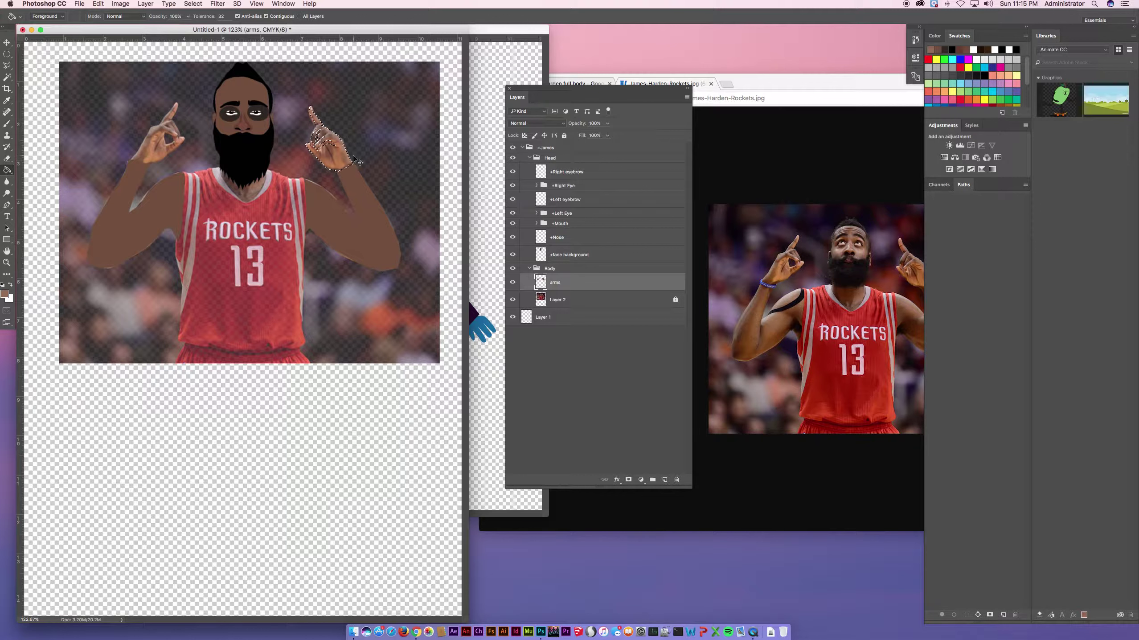
key(shift+super+z)
key(shift+super+z)
Outline an open left hand with spread fingers over the photo's hand, down to the wrist, using the Polygonal Lasso tool
click(6, 55)
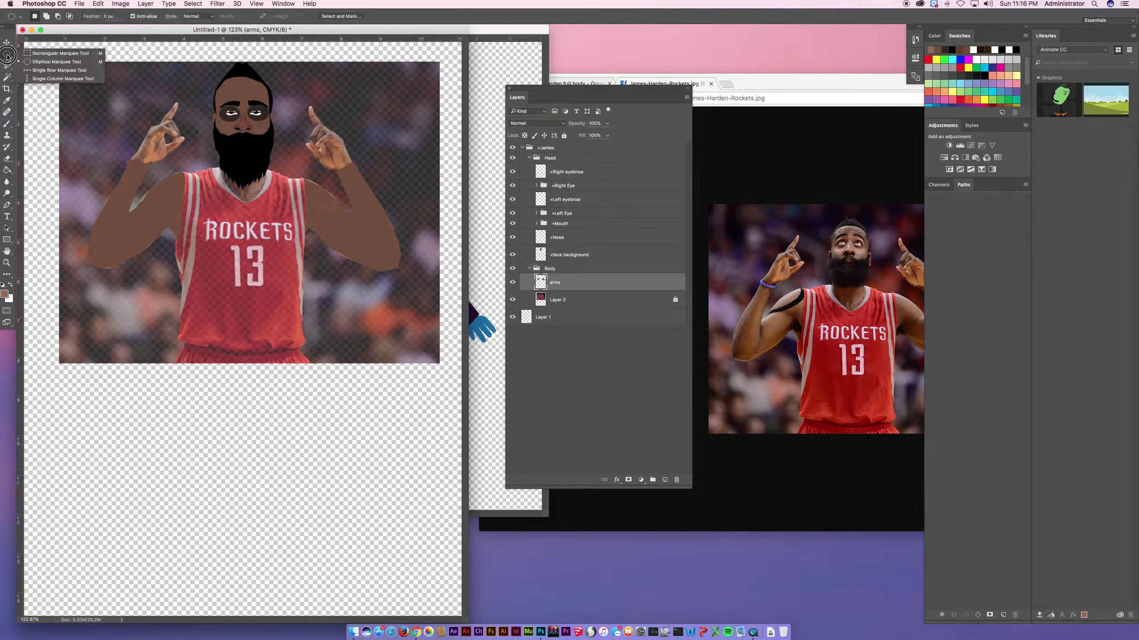
click(31, 53)
click(7, 66)
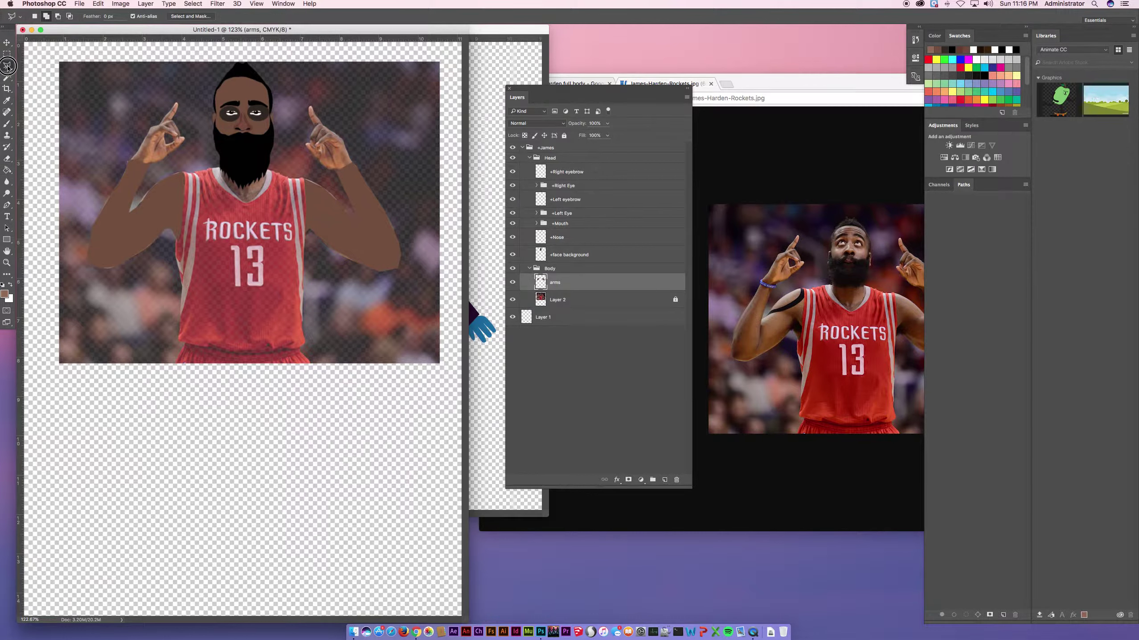
click(40, 76)
click(337, 171)
click(326, 170)
click(311, 142)
click(305, 116)
click(311, 113)
click(331, 142)
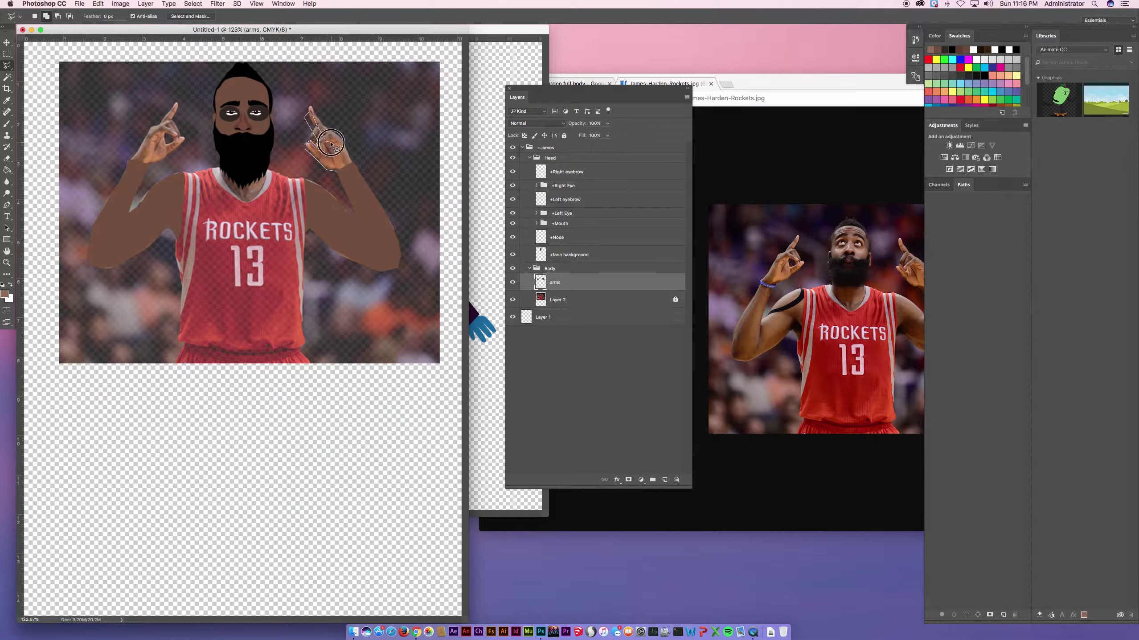
click(317, 109)
click(326, 107)
click(336, 143)
click(333, 106)
click(343, 105)
click(344, 137)
click(350, 105)
click(360, 104)
click(352, 138)
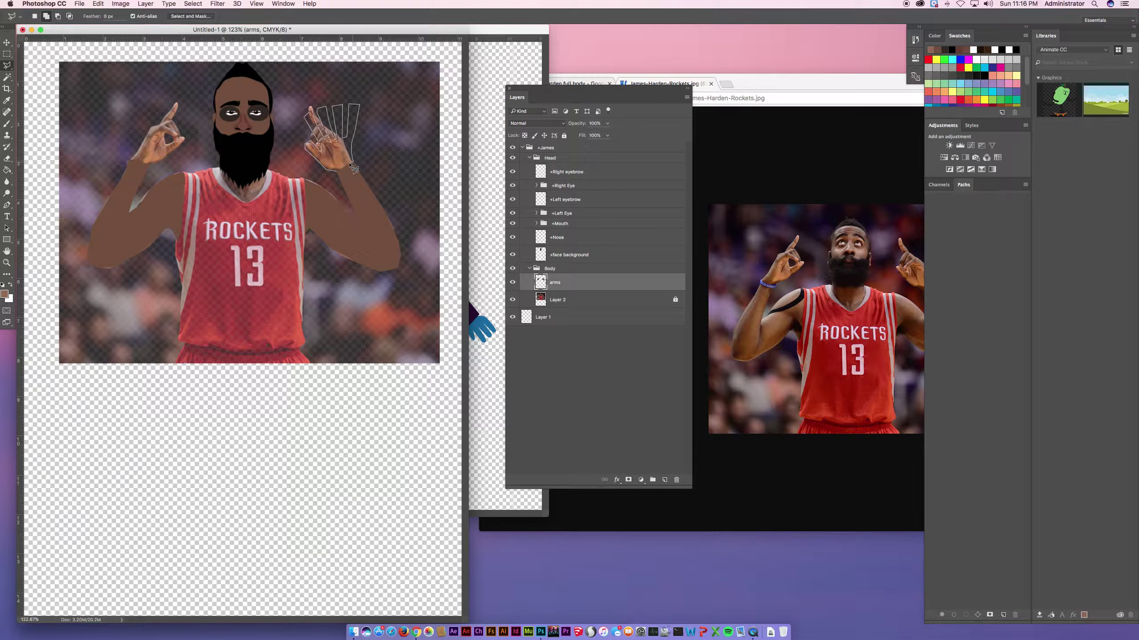
click(351, 163)
click(337, 171)
Fill the open left hand with the lighter brown, deselect, and compare it with the sample puppet's hands
click(8, 170)
click(342, 160)
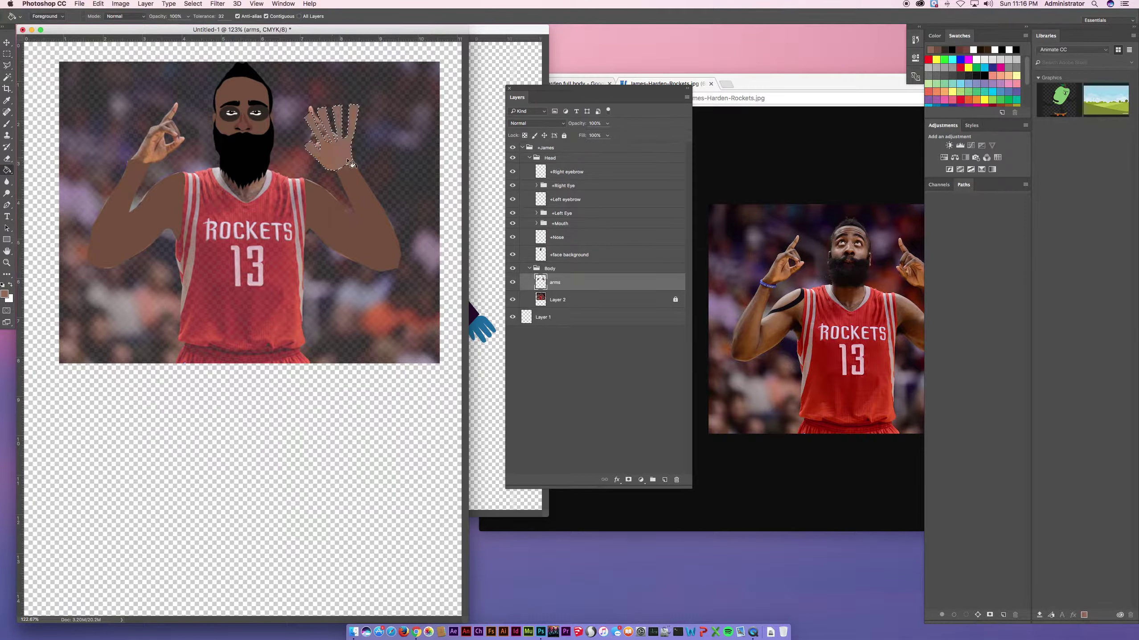
key(super+d)
click(503, 331)
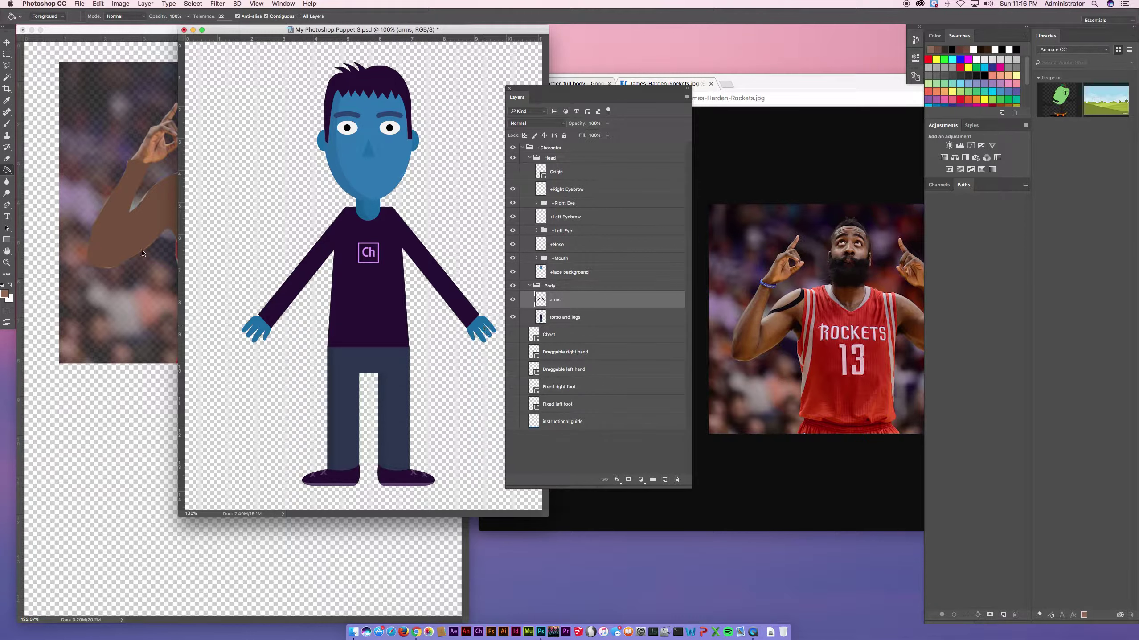
click(116, 212)
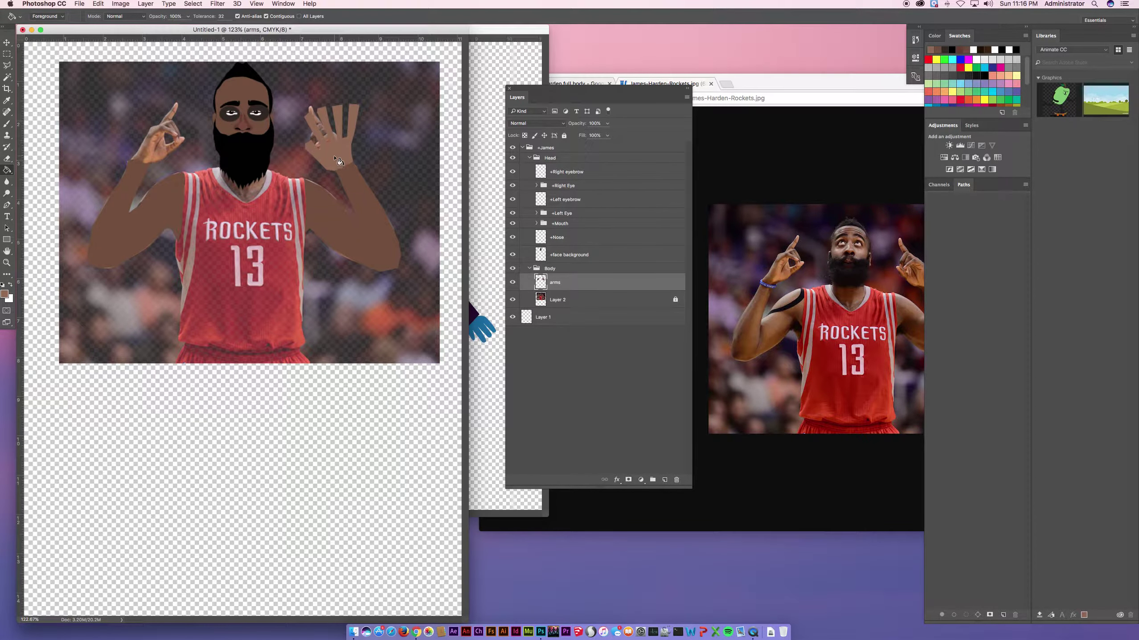
Outline an open right hand with spread fingers and thumb above the right wrist using the Polygonal Lasso tool
click(6, 67)
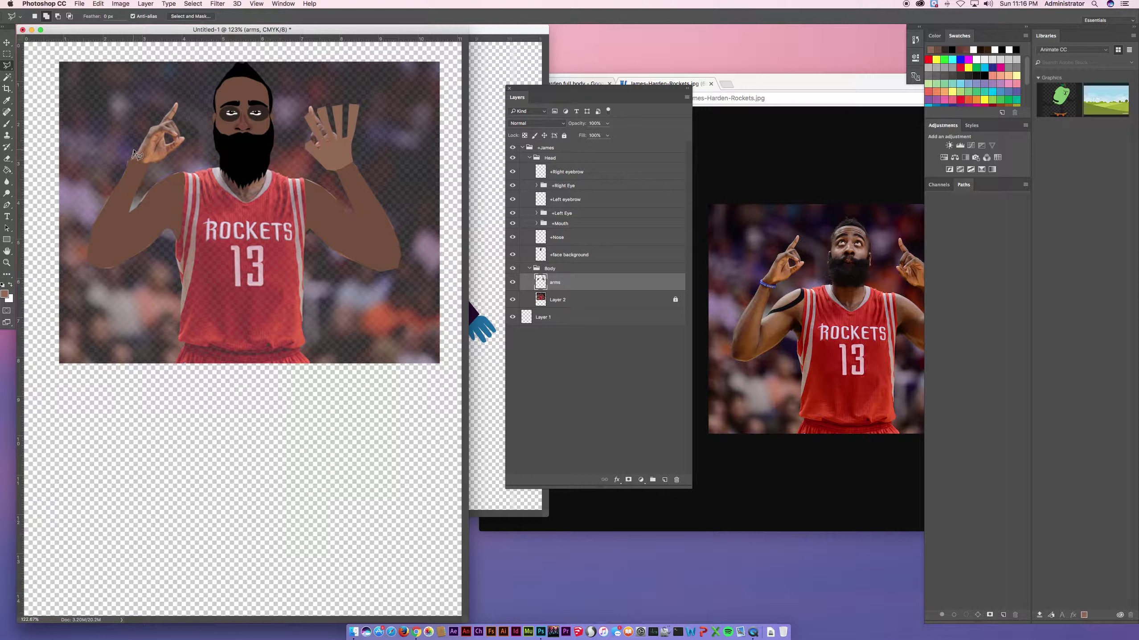
click(127, 106)
click(139, 103)
click(143, 138)
click(144, 103)
click(150, 103)
click(149, 136)
click(156, 103)
click(160, 135)
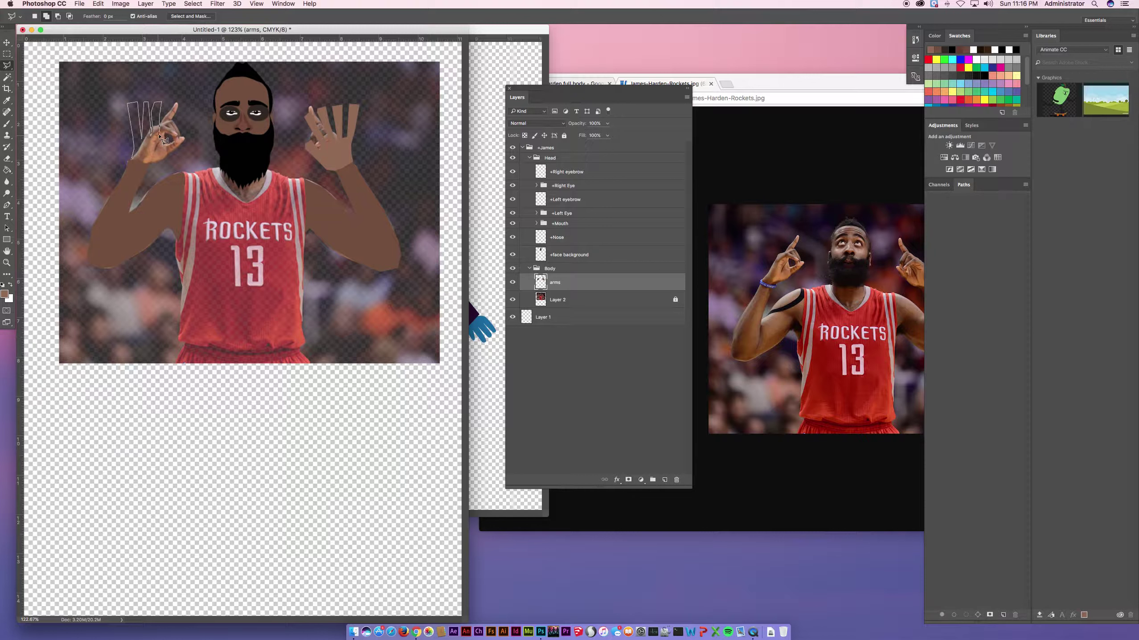
click(177, 103)
click(165, 142)
click(182, 139)
click(172, 148)
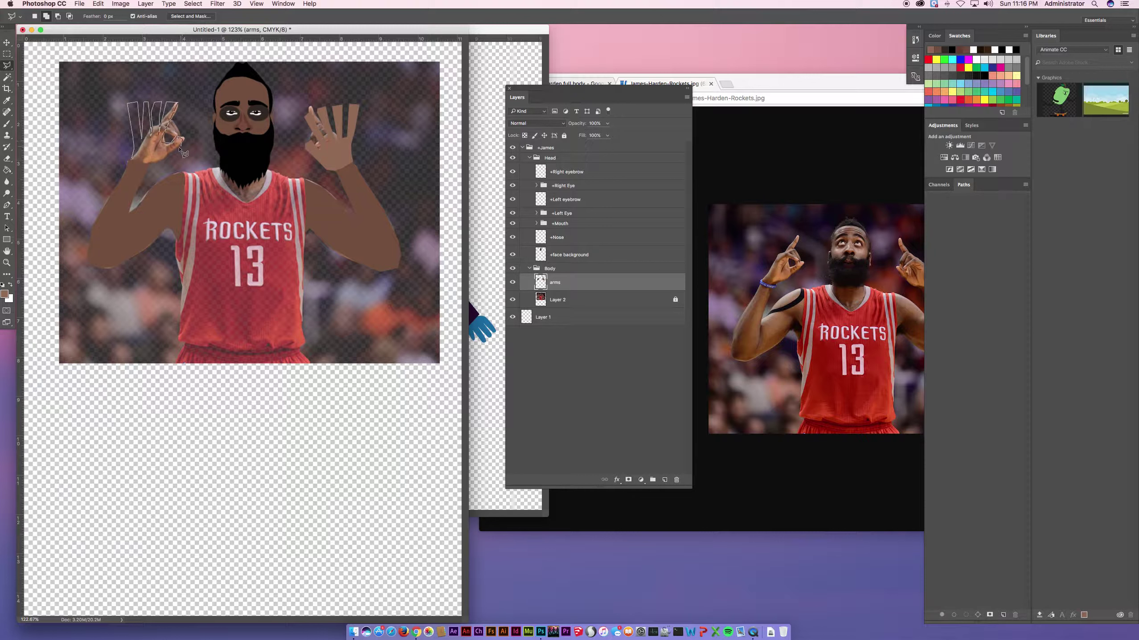
click(159, 161)
click(133, 163)
Fill the right hand with the lighter brown, deselect, and check both arms with the photo layer briefly hidden
key(g)
click(161, 155)
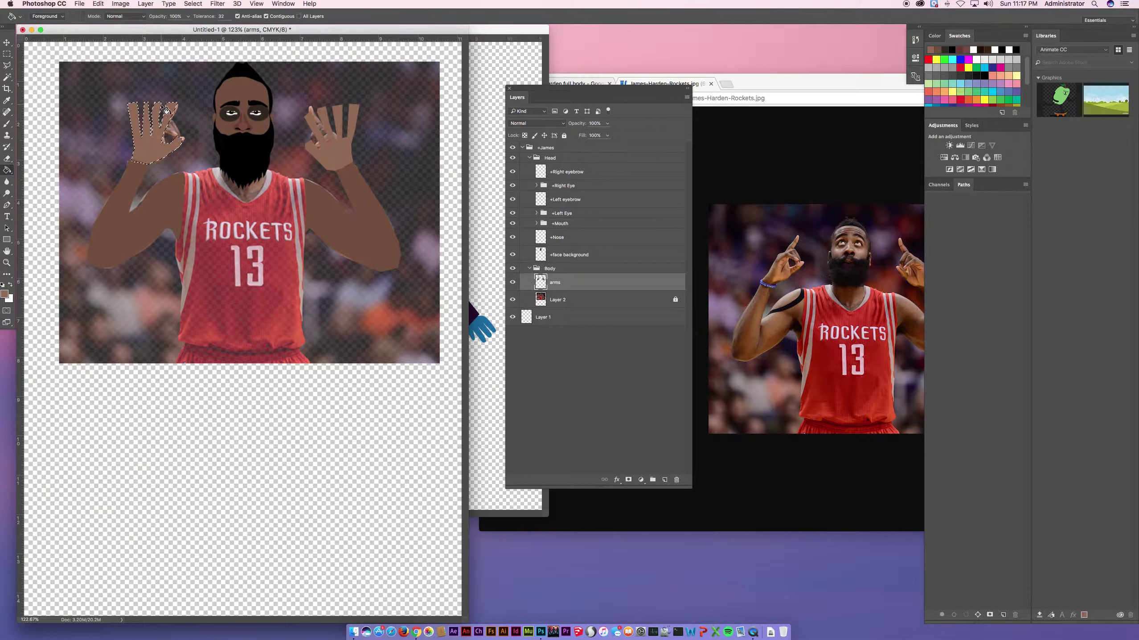
click(193, 4)
key(super+d)
click(513, 300)
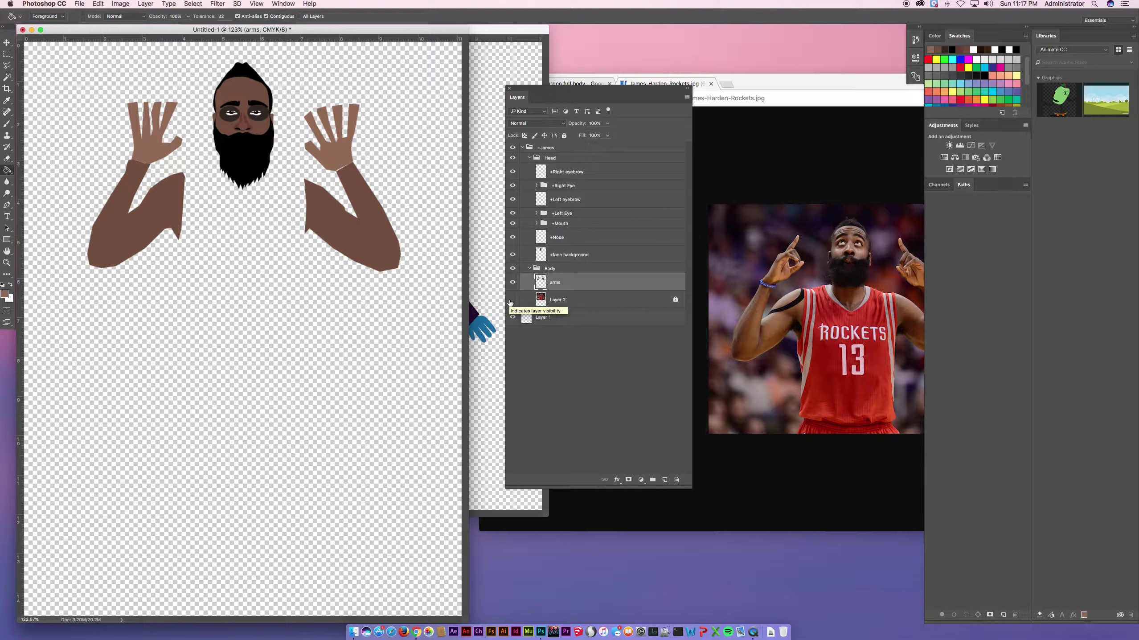
click(512, 300)
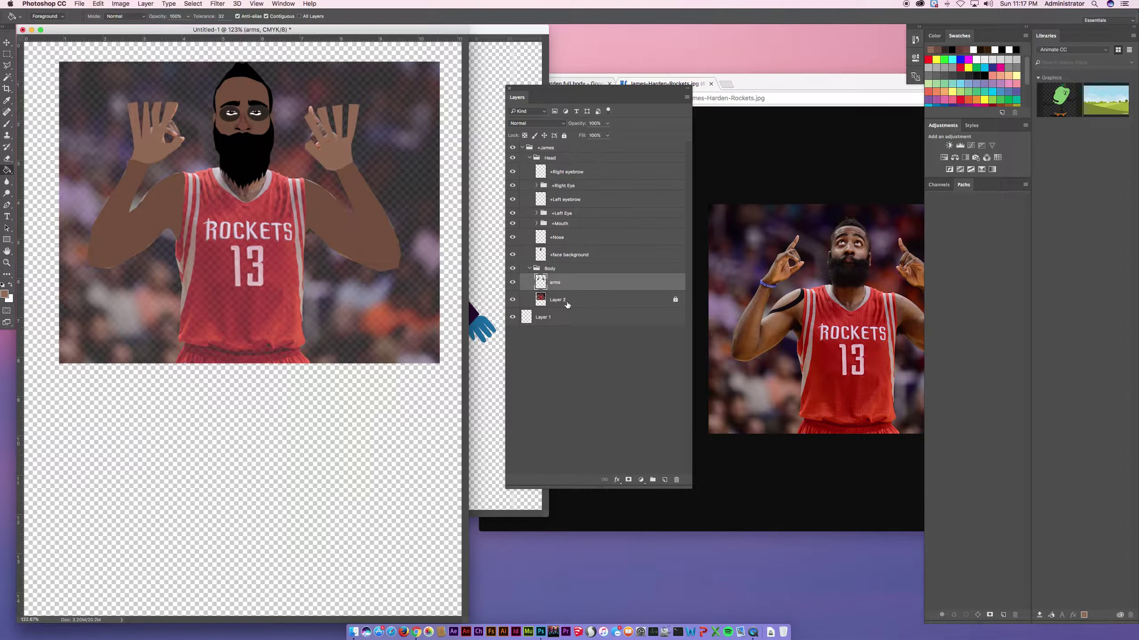
Following the sample puppet, add a layer named torso and legs beneath the arms layer and choose the Polygonal Lasso tool
click(480, 247)
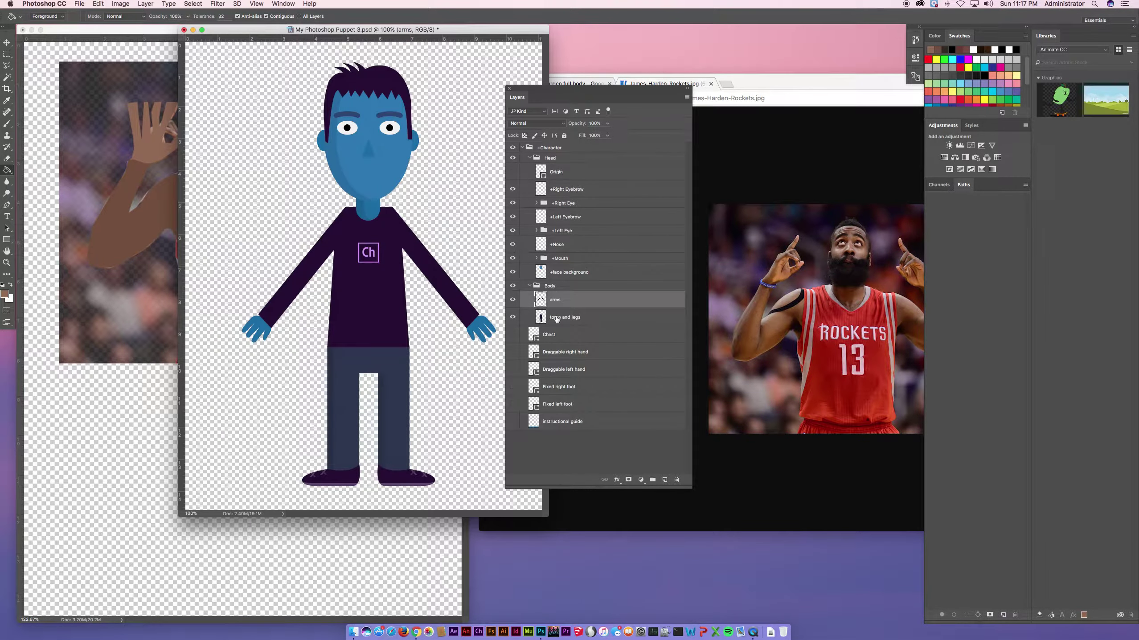
click(573, 319)
click(158, 245)
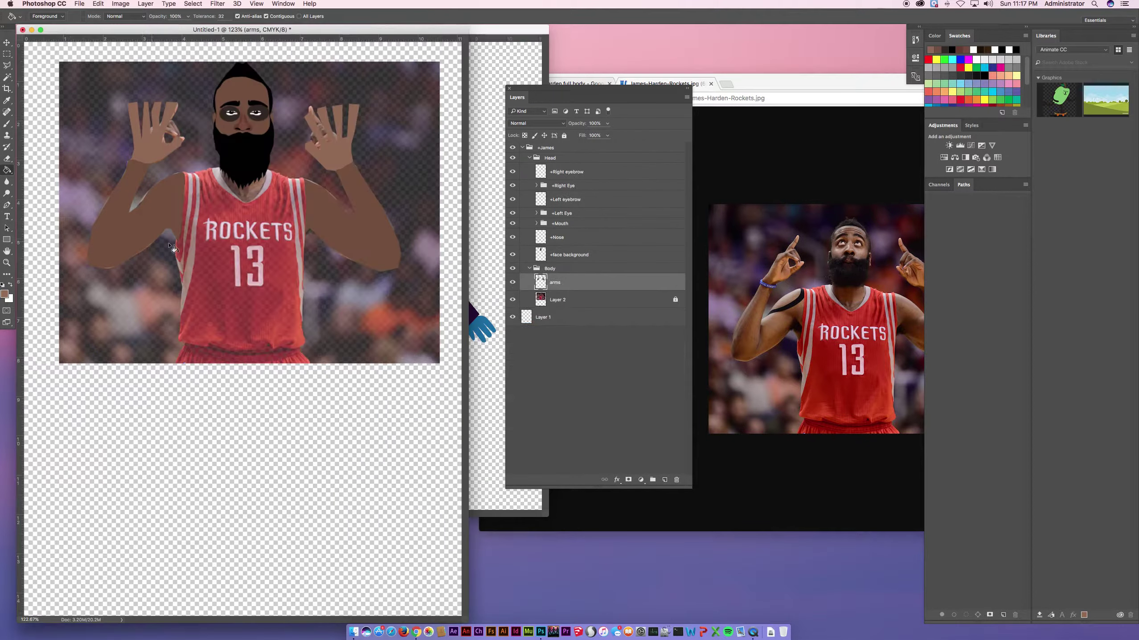
click(665, 480)
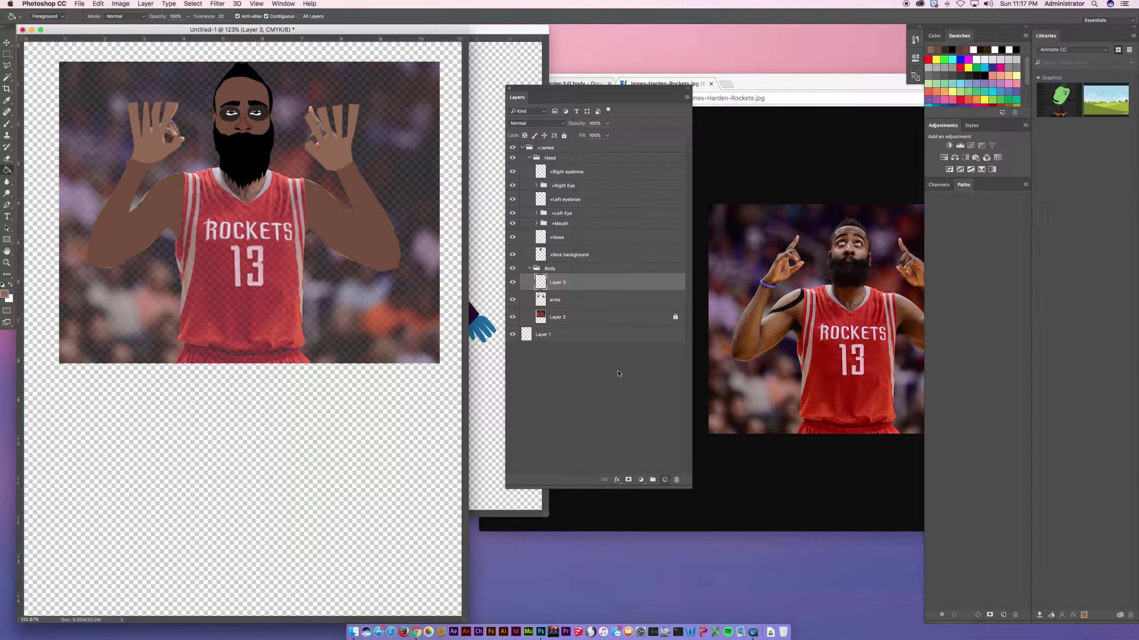
double_click(566, 283)
key(BackSpace)
key(Return)
drag(595, 284, 595, 309)
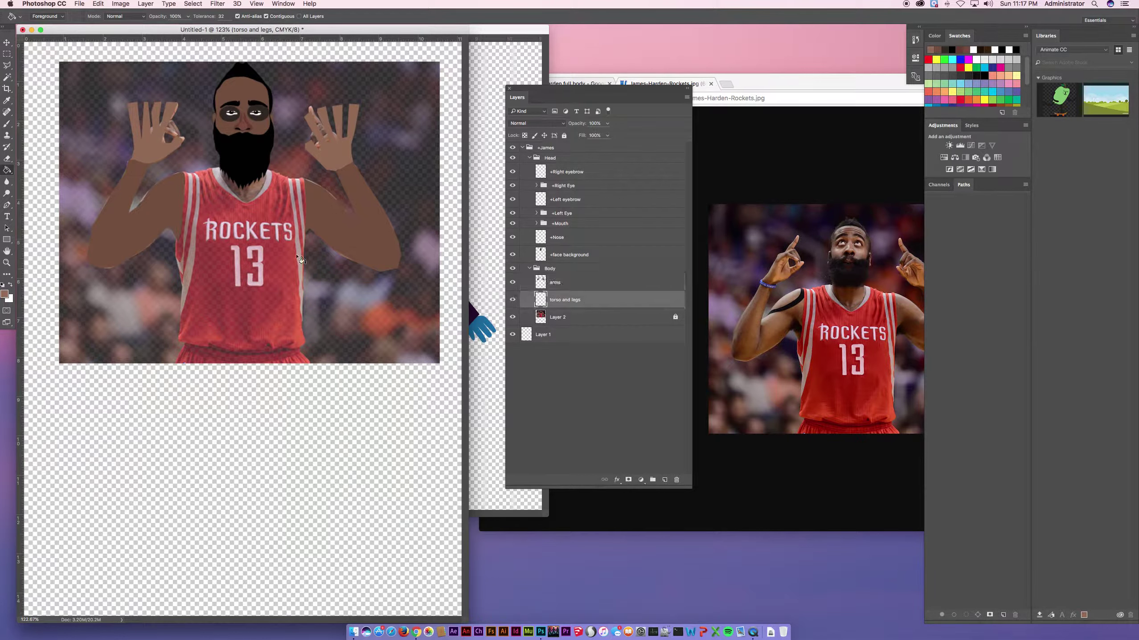
click(7, 66)
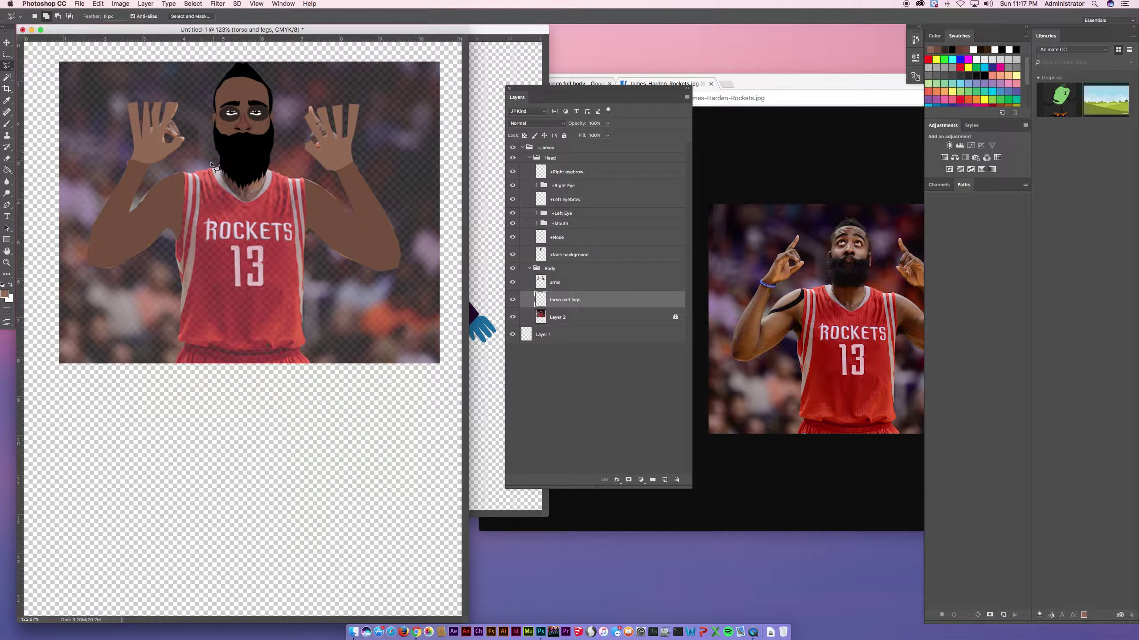
Outline the sleeveless jersey torso over the photo with the freehand Lasso tool on the torso and legs layer
click(7, 66)
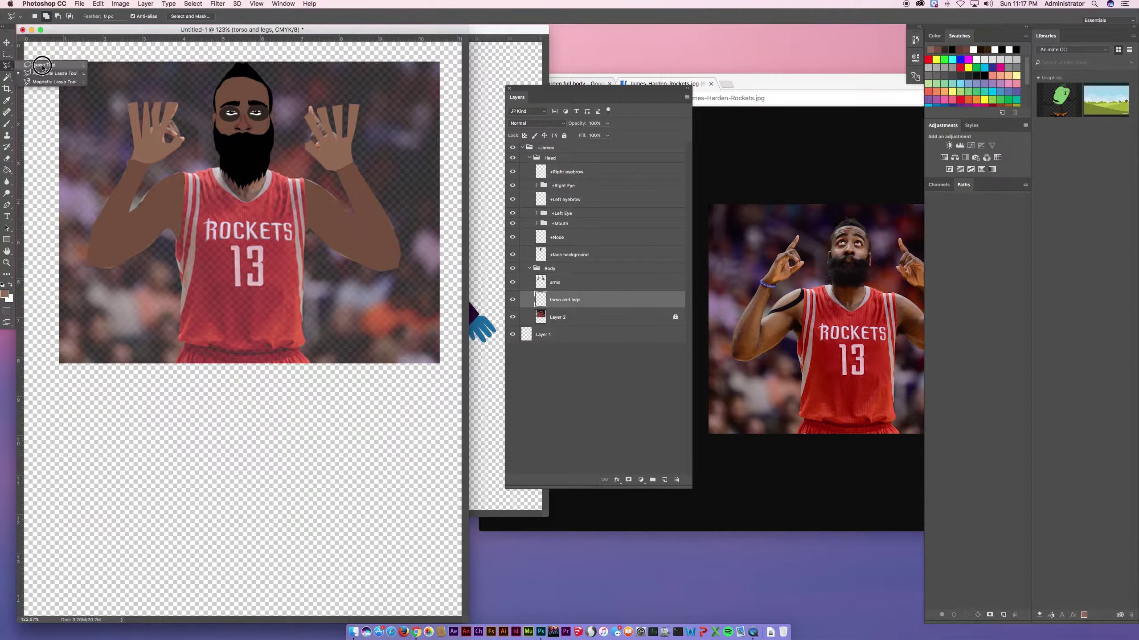
click(41, 61)
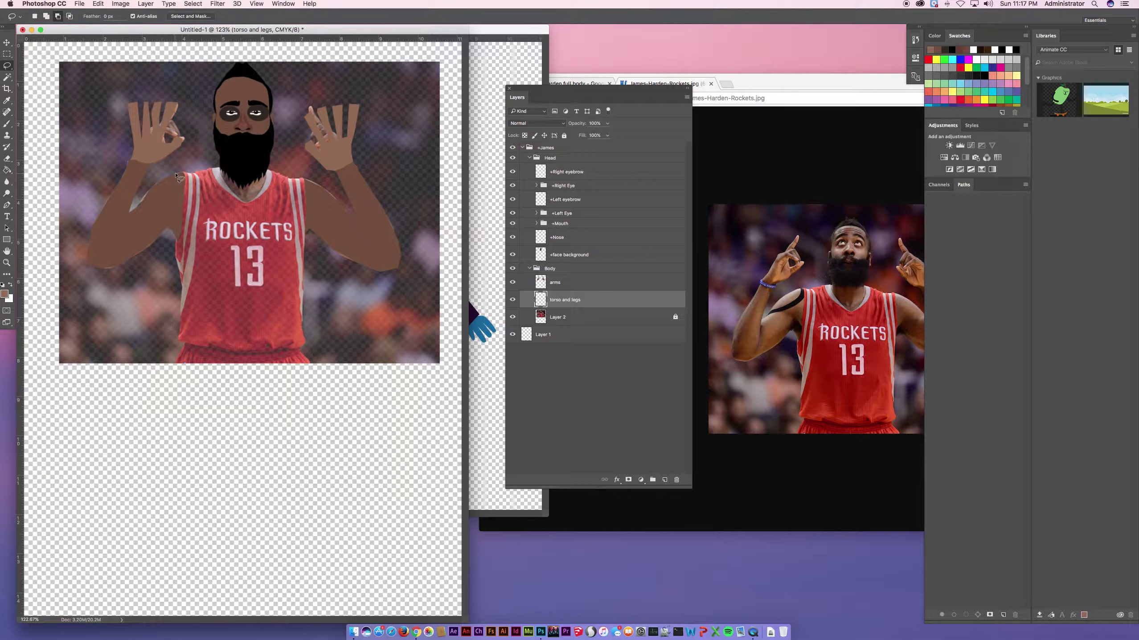
mouse_move(183, 174)
mouse_down()
mouse_move(179, 261)
mouse_move(196, 276)
mouse_move(177, 240)
mouse_move(180, 341)
mouse_move(303, 348)
mouse_move(301, 176)
mouse_move(266, 168)
mouse_move(243, 203)
mouse_move(220, 166)
mouse_move(184, 173)
mouse_move(177, 249)
mouse_up()
Fill the torso selection with a dark red sampled from the jersey photo (#8b191b) and deselect
click(7, 169)
click(4, 294)
click(220, 301)
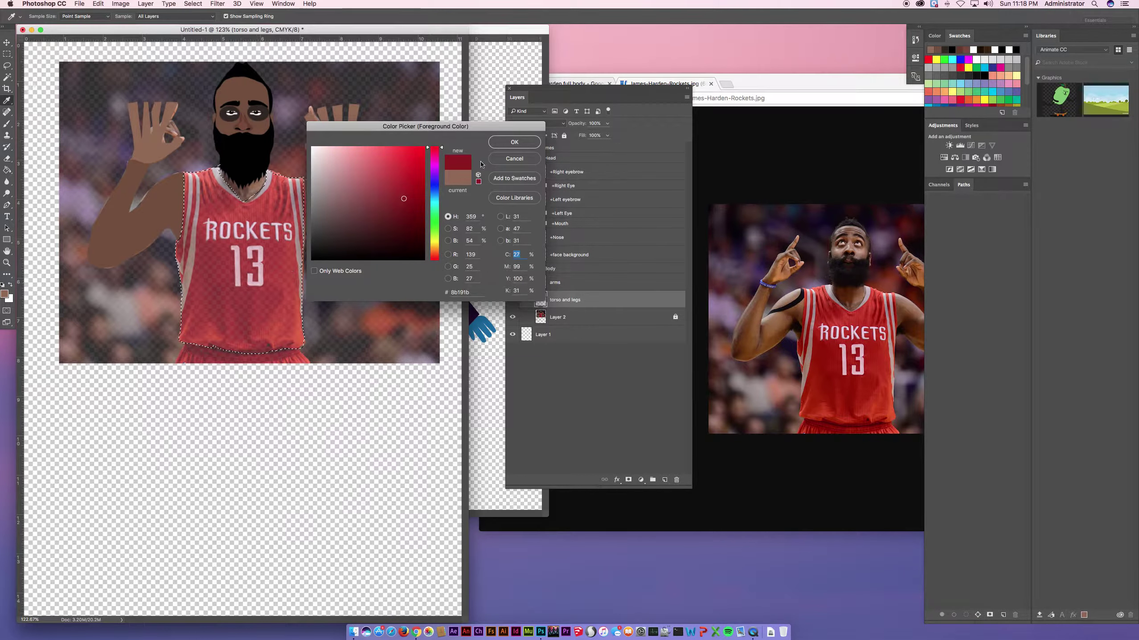
click(513, 142)
click(277, 274)
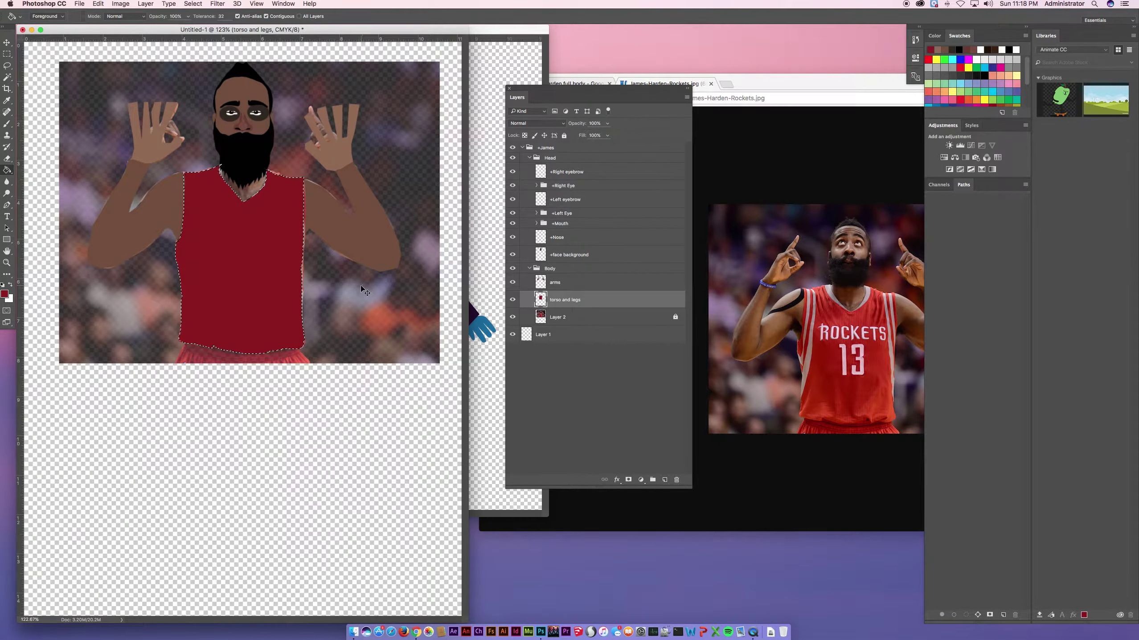
key(super+d)
Examine what the sample puppet's torso and legs layer contains by toggling its visibility
click(496, 295)
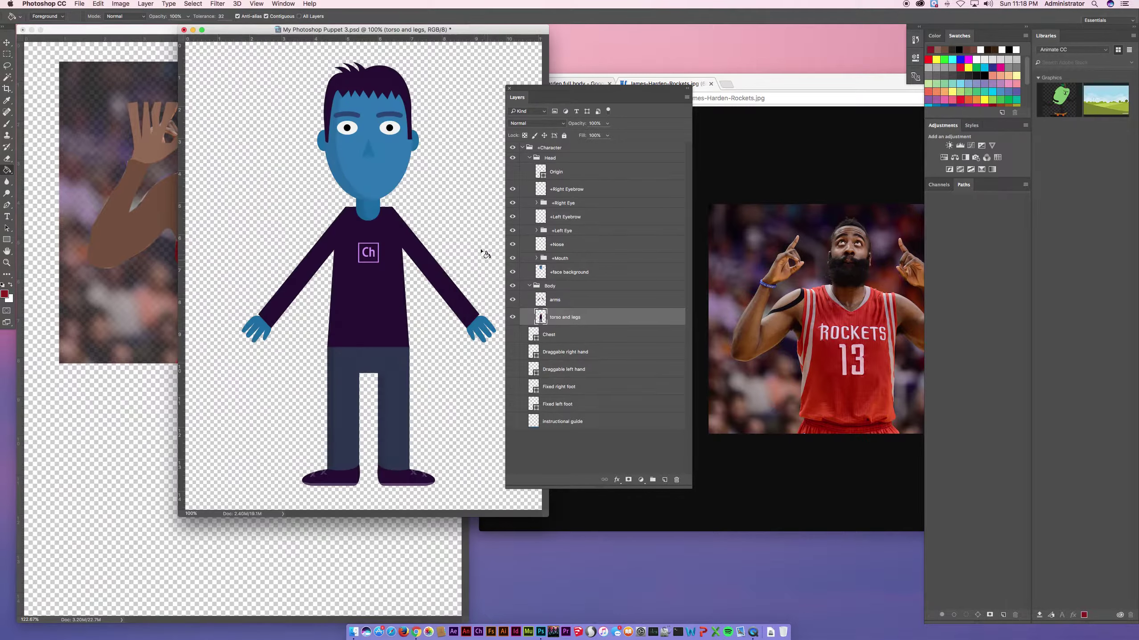
click(513, 317)
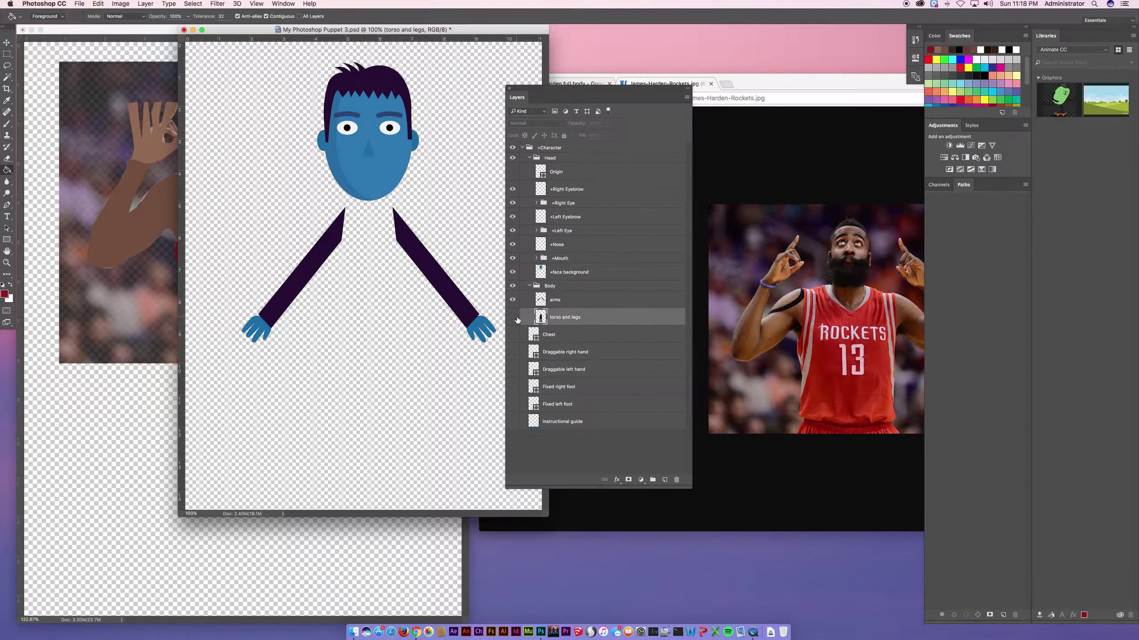
click(517, 319)
click(518, 320)
click(517, 319)
click(518, 319)
click(517, 320)
In the Untitled-1 document, outline the neck and V-shaped collar opening beneath the beard with the Lasso tool
click(153, 183)
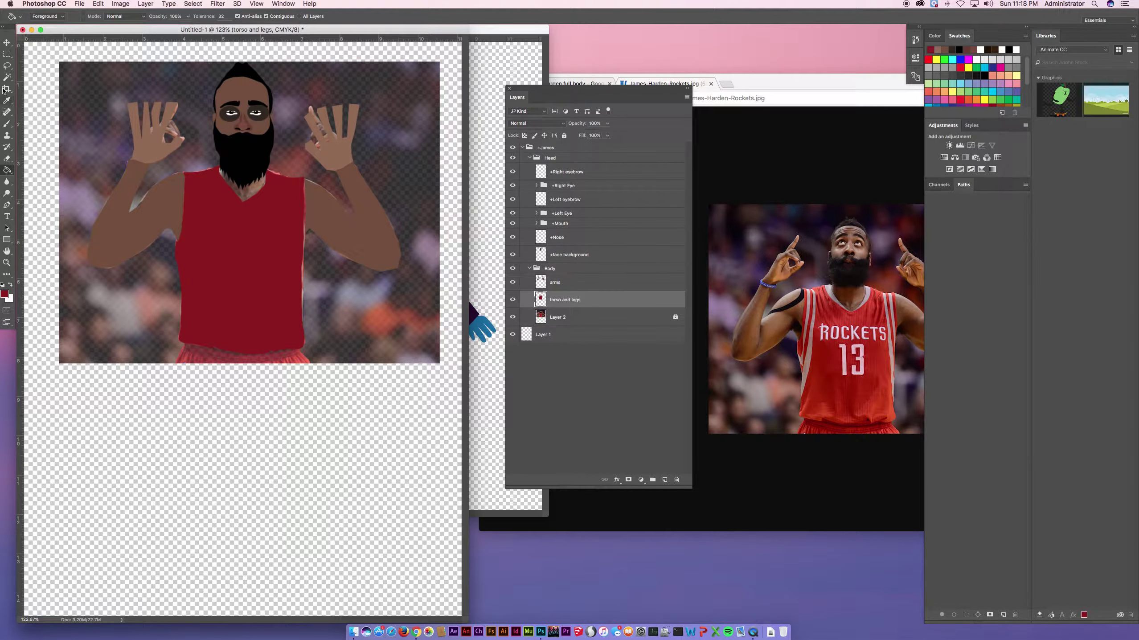
click(7, 67)
mouse_move(224, 158)
mouse_down()
mouse_move(221, 180)
mouse_move(239, 208)
mouse_move(268, 185)
mouse_move(260, 158)
mouse_move(222, 159)
mouse_up()
Fill the neck selection with the brown sampled from the face and deselect
click(7, 170)
click(4, 294)
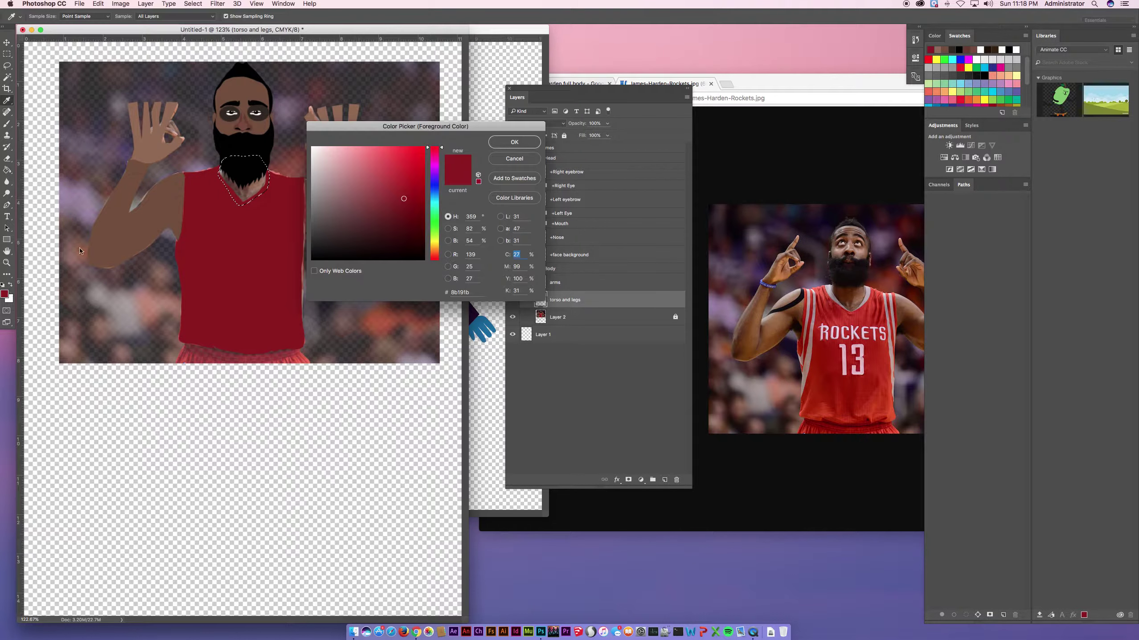
click(260, 128)
click(514, 142)
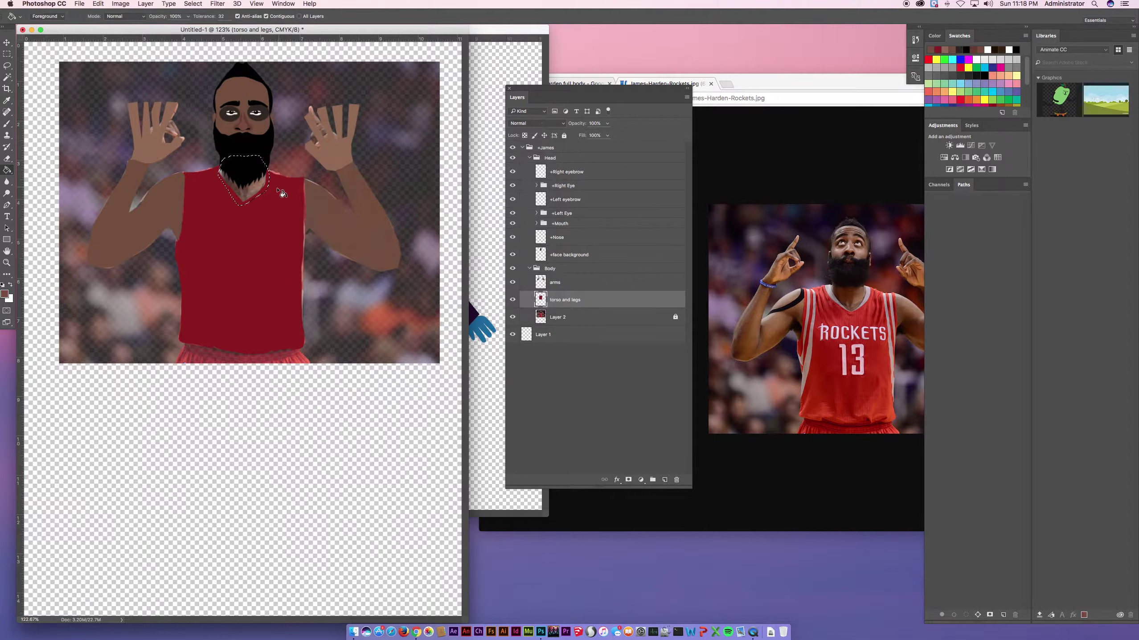
click(266, 193)
key(super+d)
Outline a thin curved waistband along the jersey's lower hem with the Lasso tool and fill it with off-white #fffcfa
click(8, 66)
mouse_move(185, 344)
mouse_down()
mouse_move(261, 364)
mouse_move(300, 352)
mouse_move(185, 345)
mouse_up()
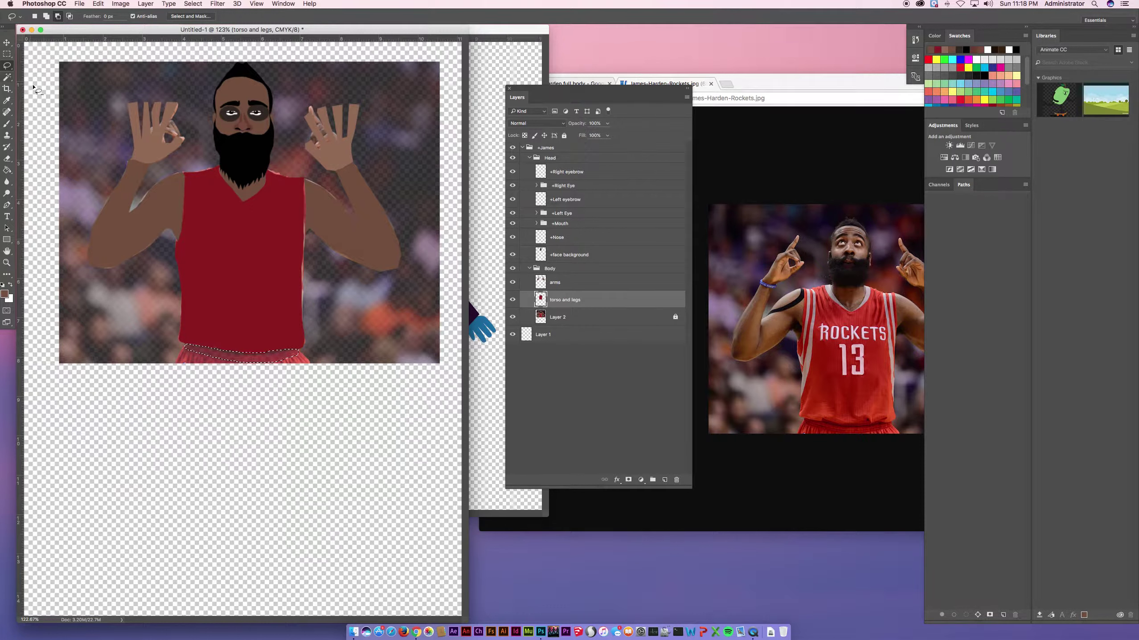
click(5, 293)
drag(332, 162, 314, 147)
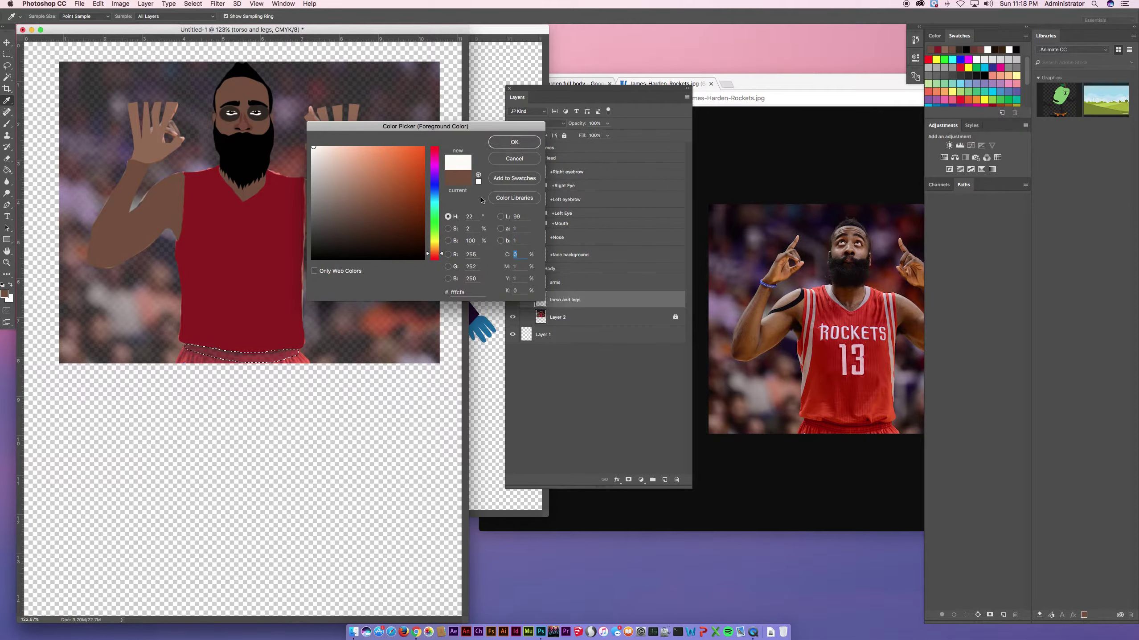
key(Return)
key(e)
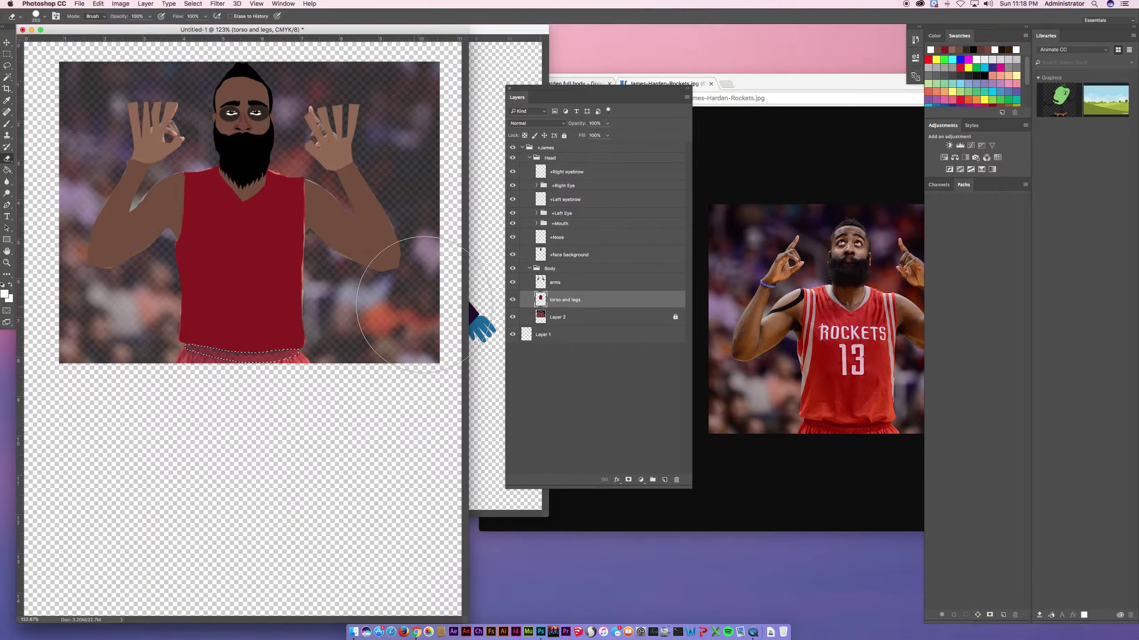
click(8, 170)
click(269, 356)
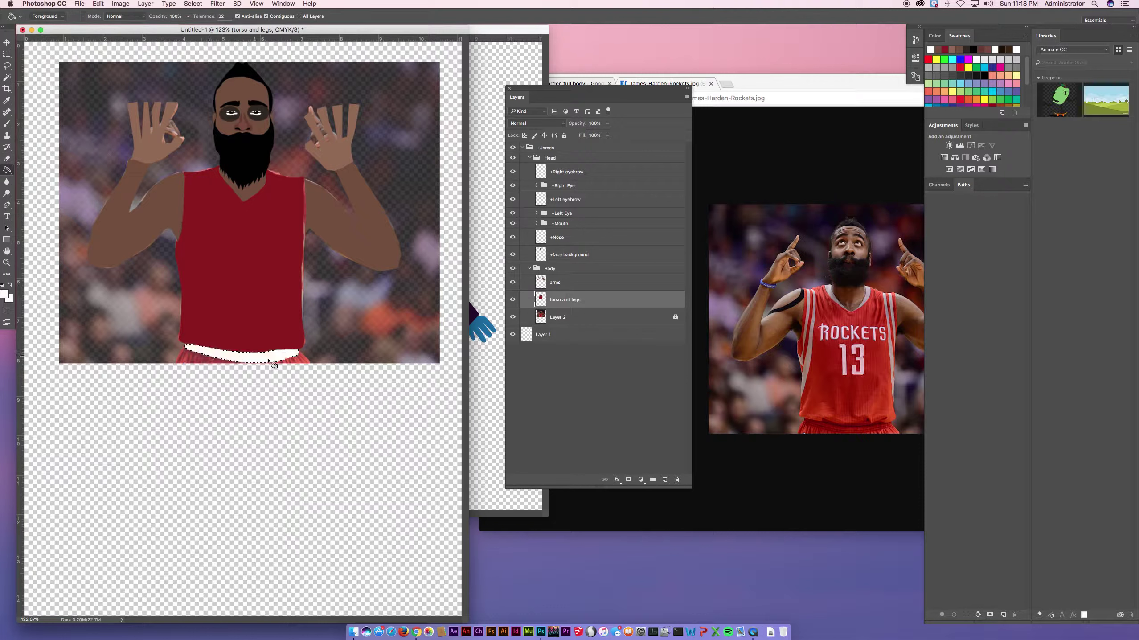
key(super+d)
click(9, 68)
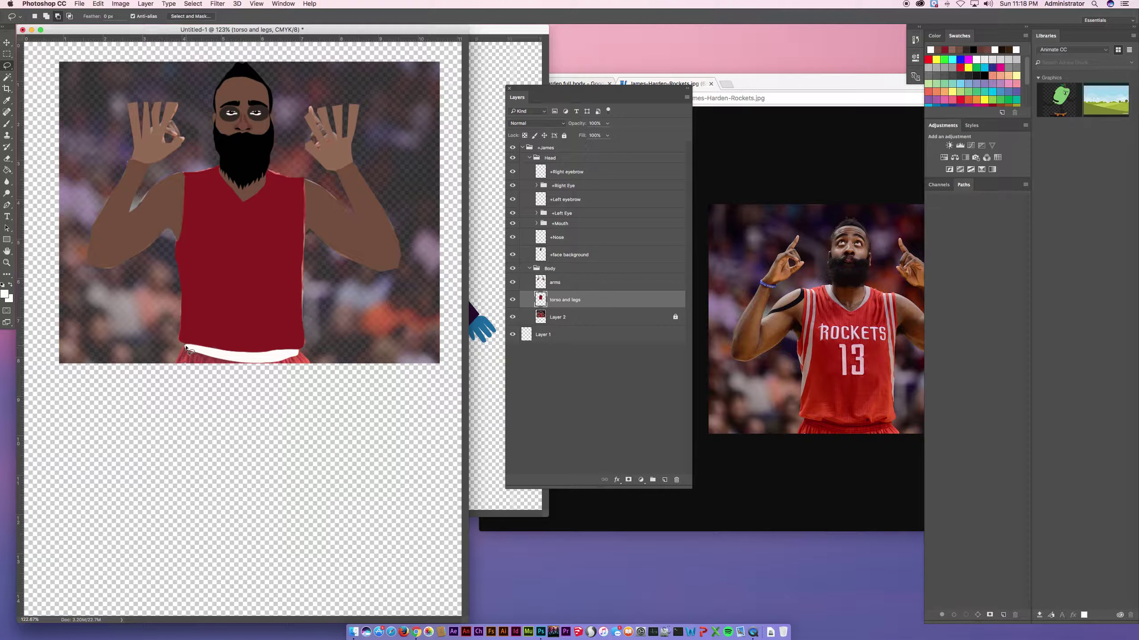
key(super+d)
Switch to Chrome and look through the "james harden full body" image results for a reference photo showing the legs
click(819, 289)
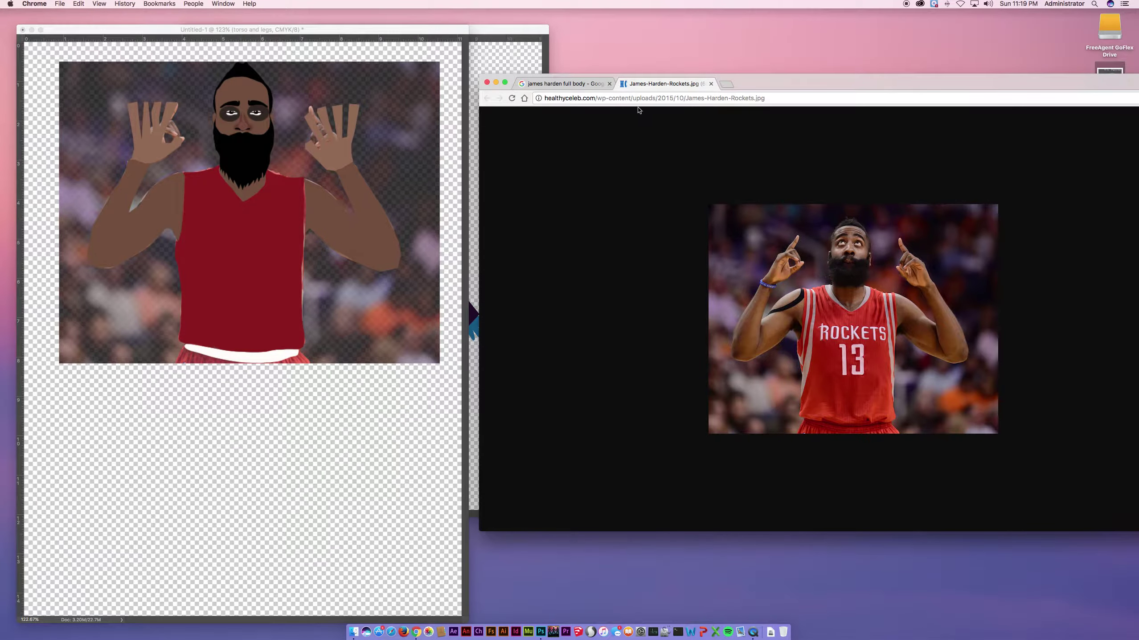
key(ctrl+shift+Tab)
scroll(785, 209, down, 2)
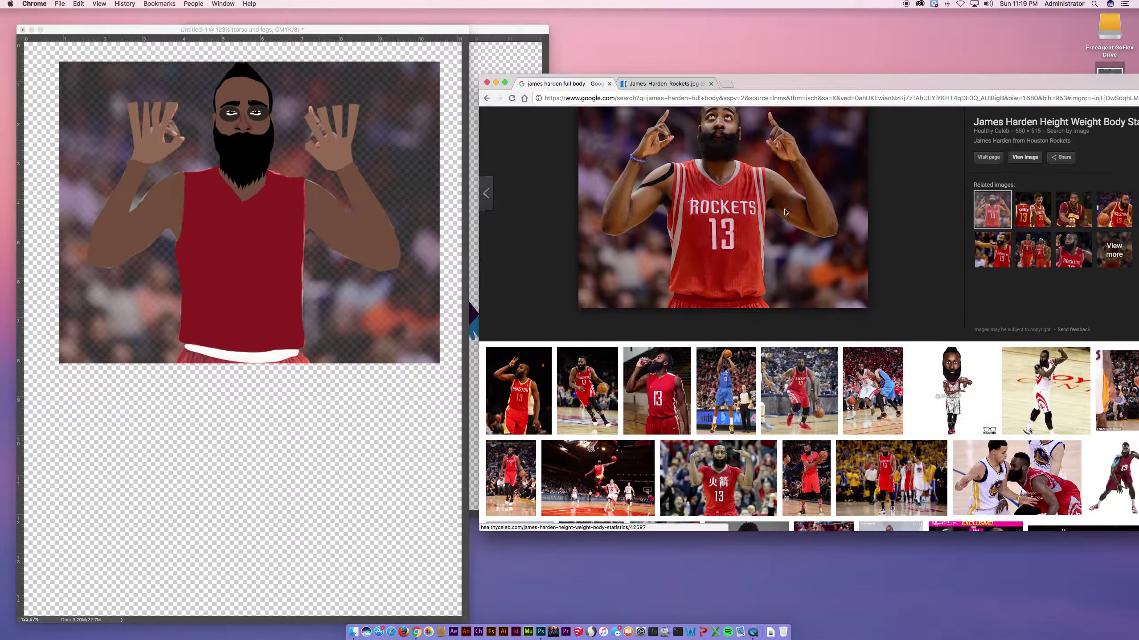
scroll(809, 213, up, 4)
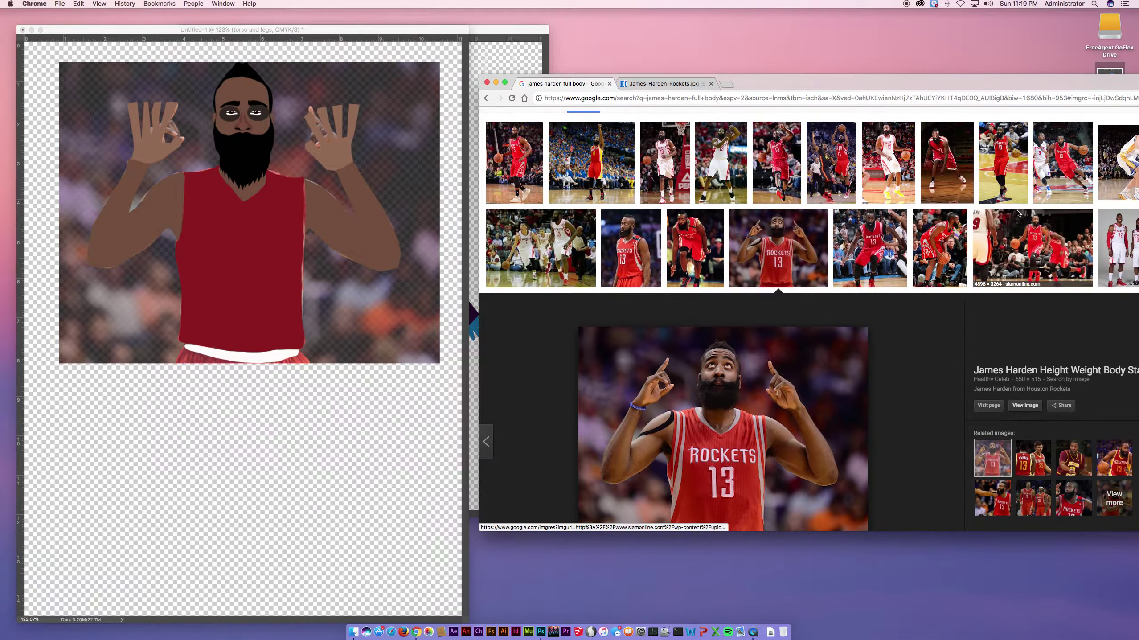
scroll(1012, 223, down, 10)
scroll(989, 224, down, 8)
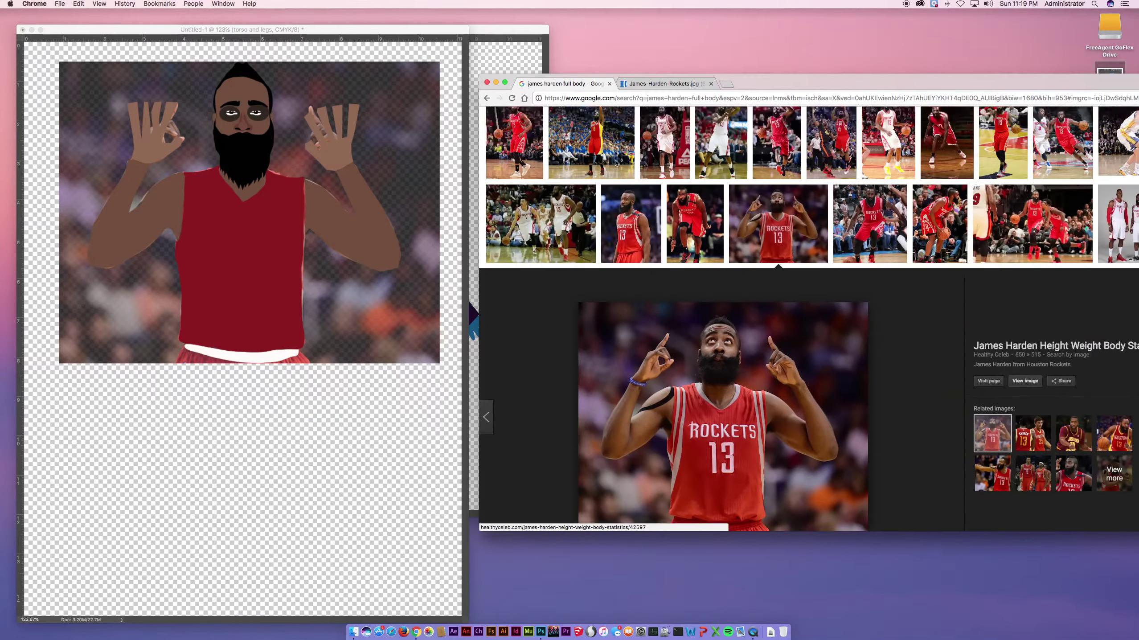
scroll(615, 163, down, 10)
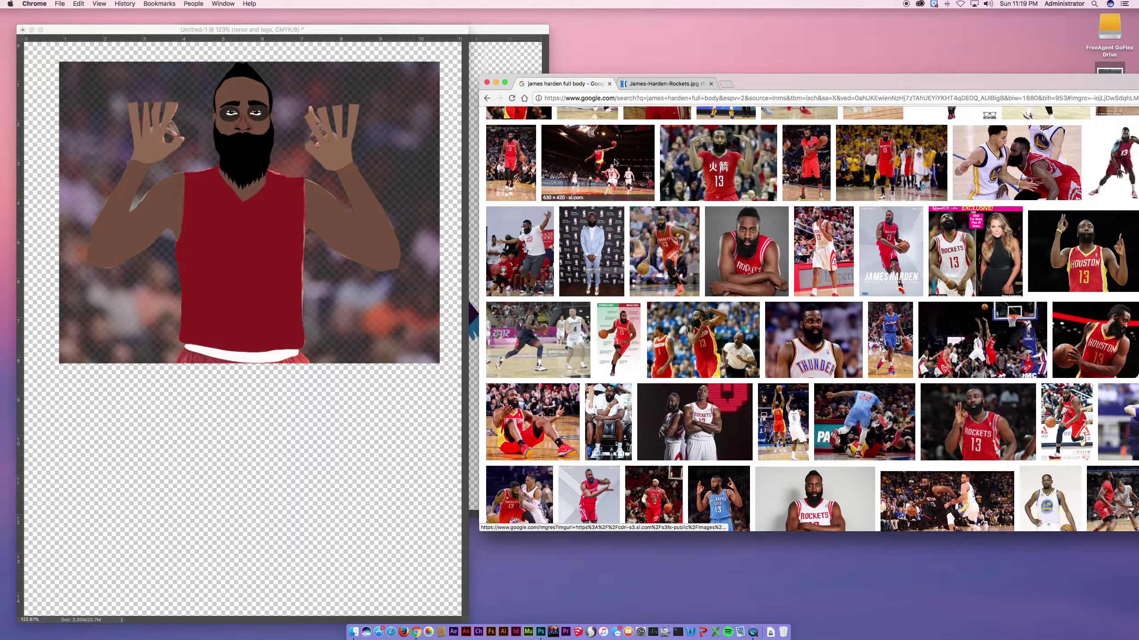
scroll(615, 162, down, 4)
scroll(615, 163, down, 6)
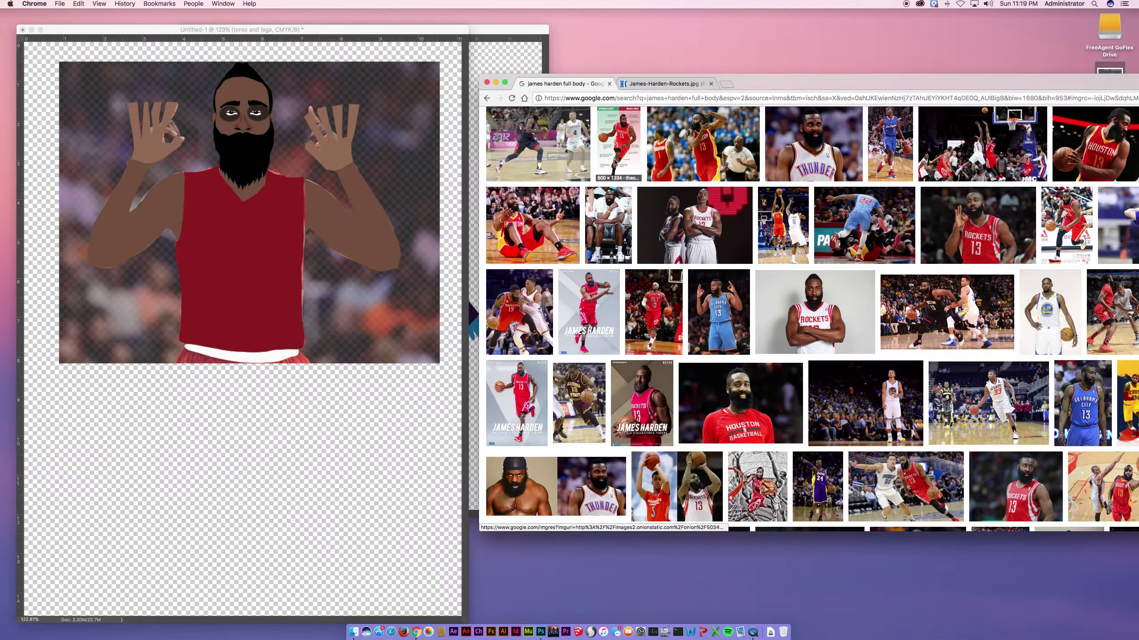
scroll(616, 162, up, 15)
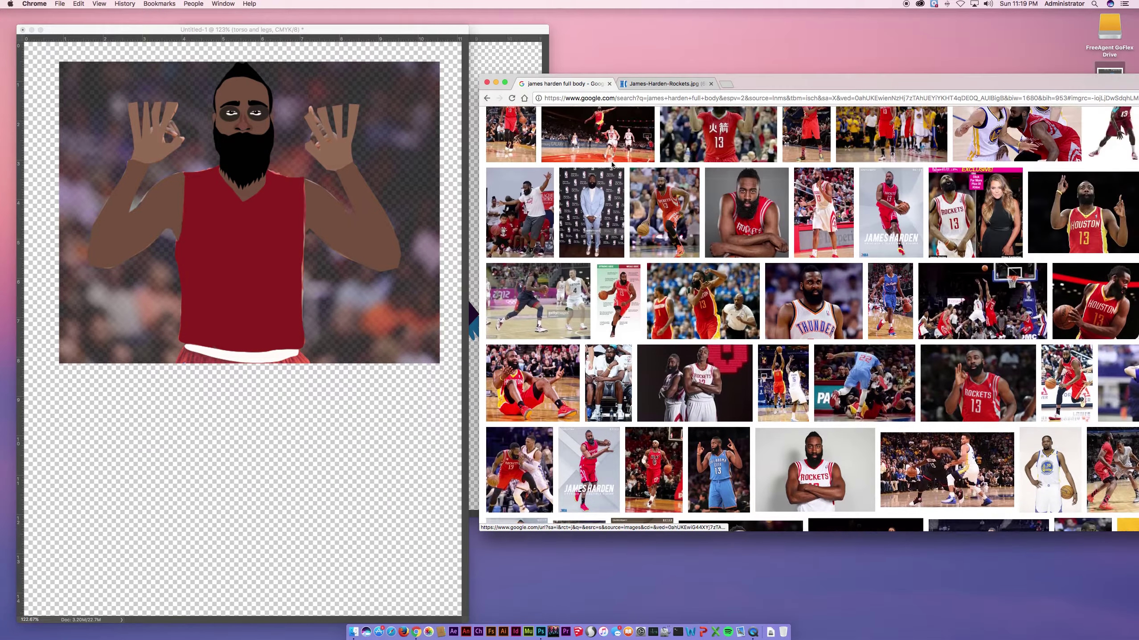
scroll(545, 208, up, 8)
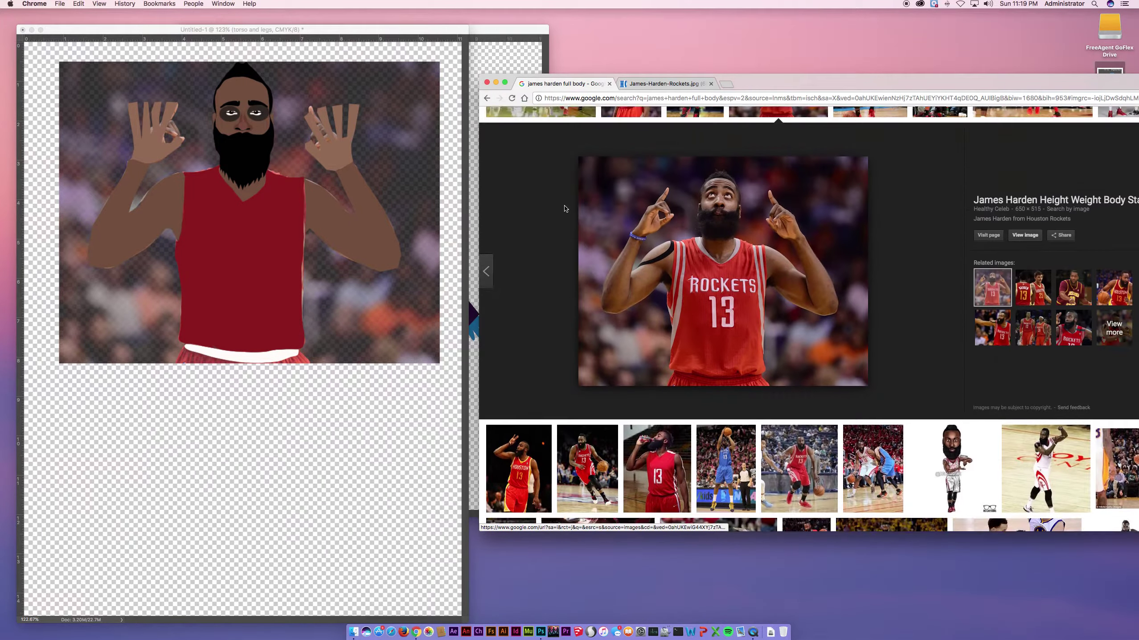
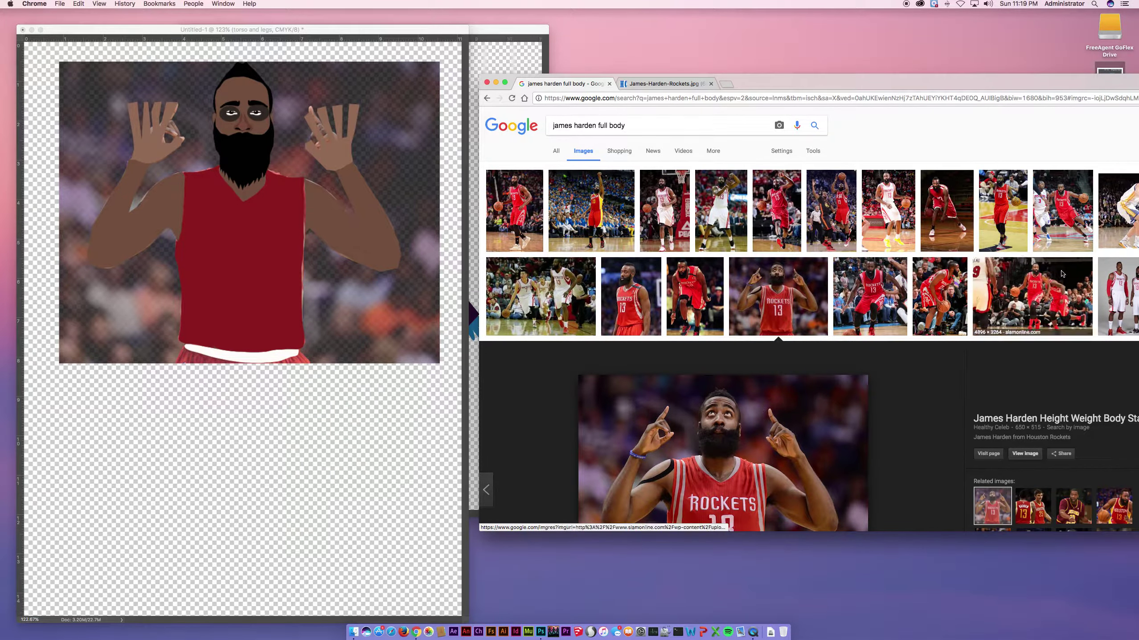
Open the full-size photo of two players standing in white Rockets uniforms and add it to the Photoshop document beneath Layer 2
click(1090, 284)
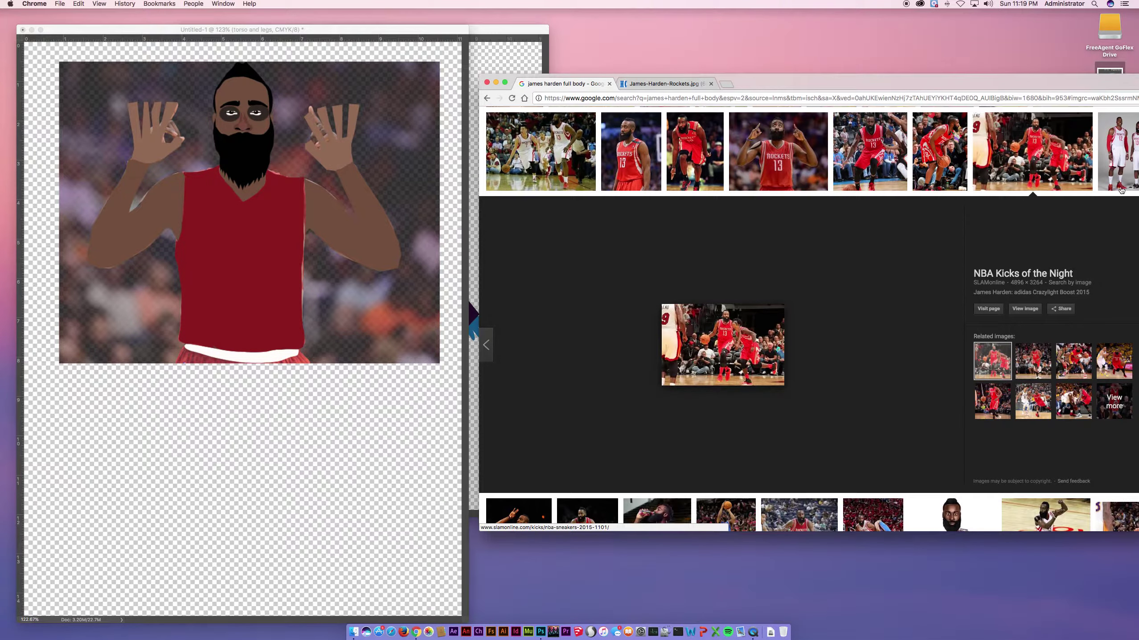
click(1120, 179)
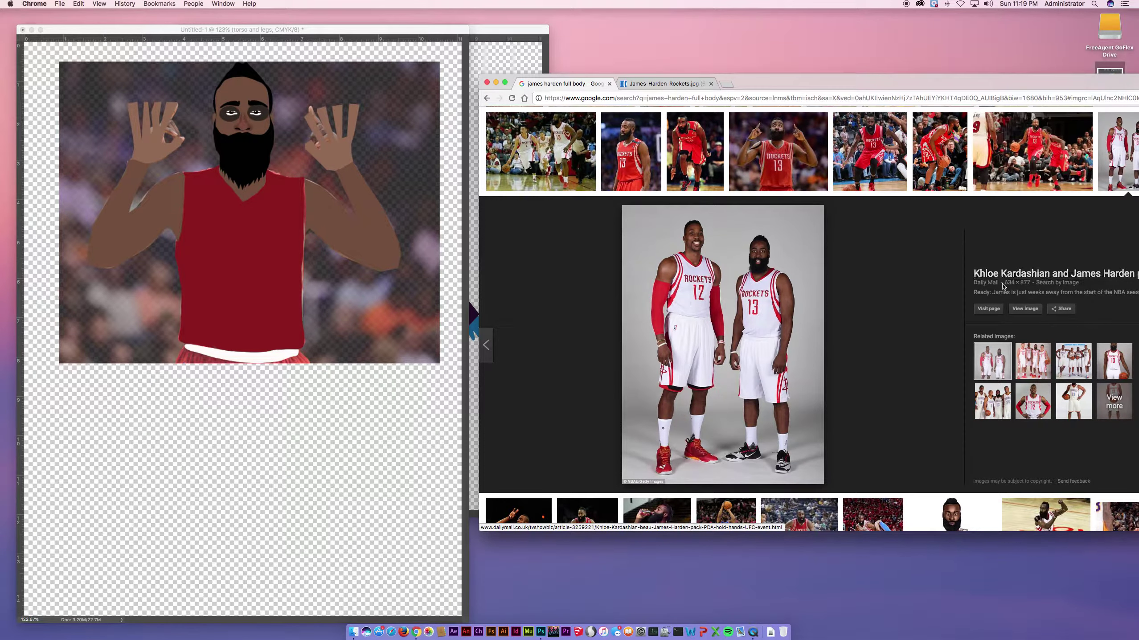
click(1025, 309)
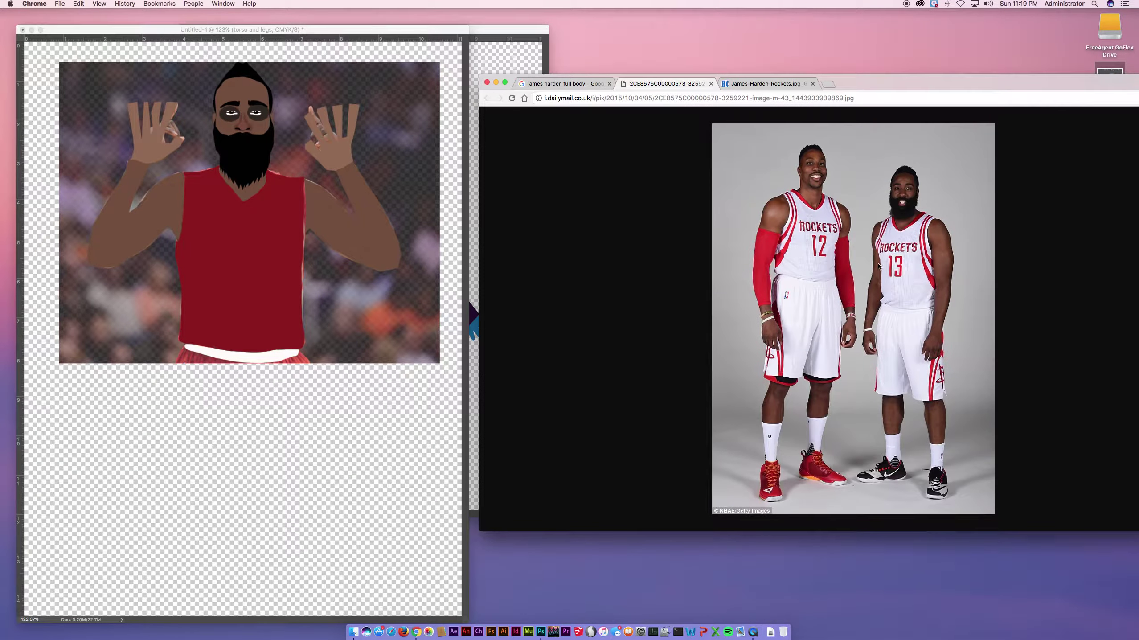
drag(879, 266, 239, 307)
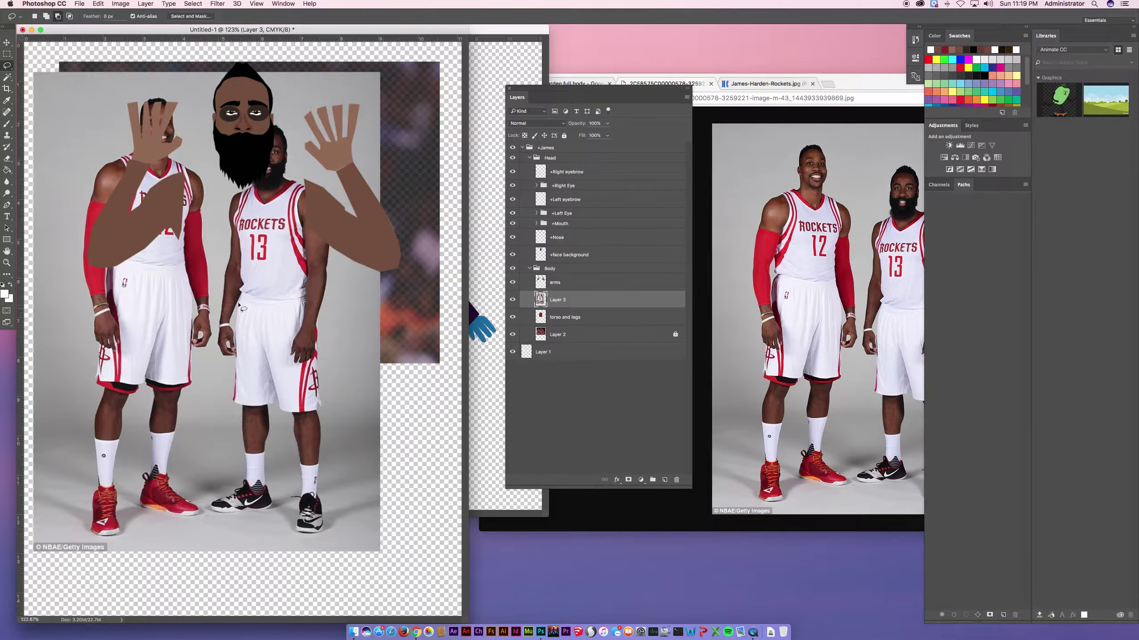
drag(588, 308, 546, 343)
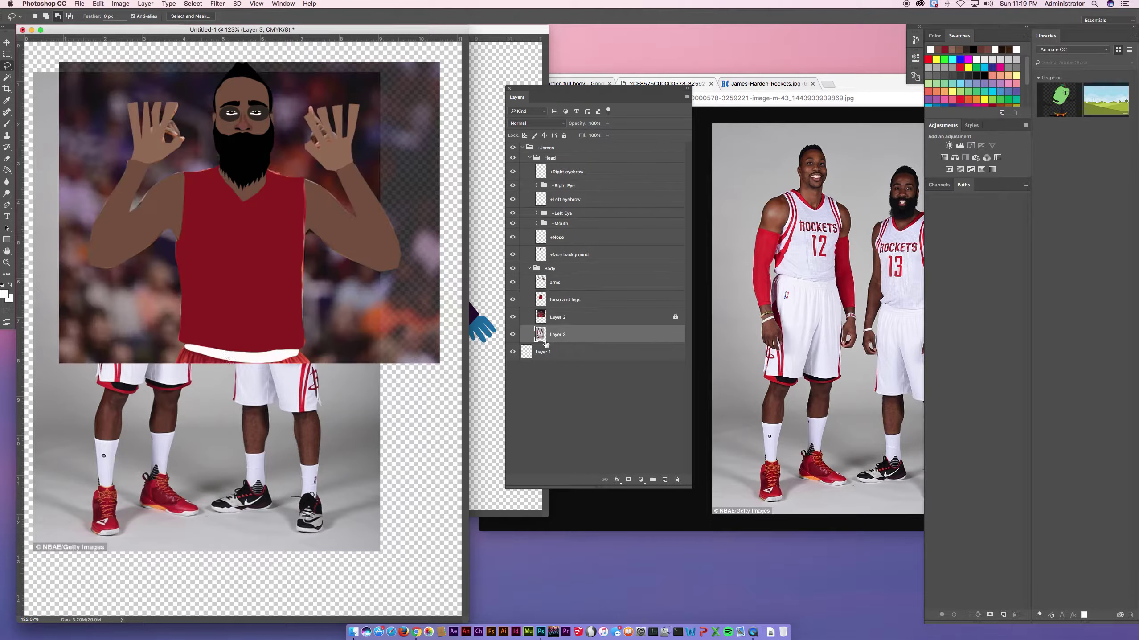
Move the standing players' photo so that its legs sit below the puppet's torso, roughly aligned with the jersey photo
key(v)
drag(274, 381, 262, 423)
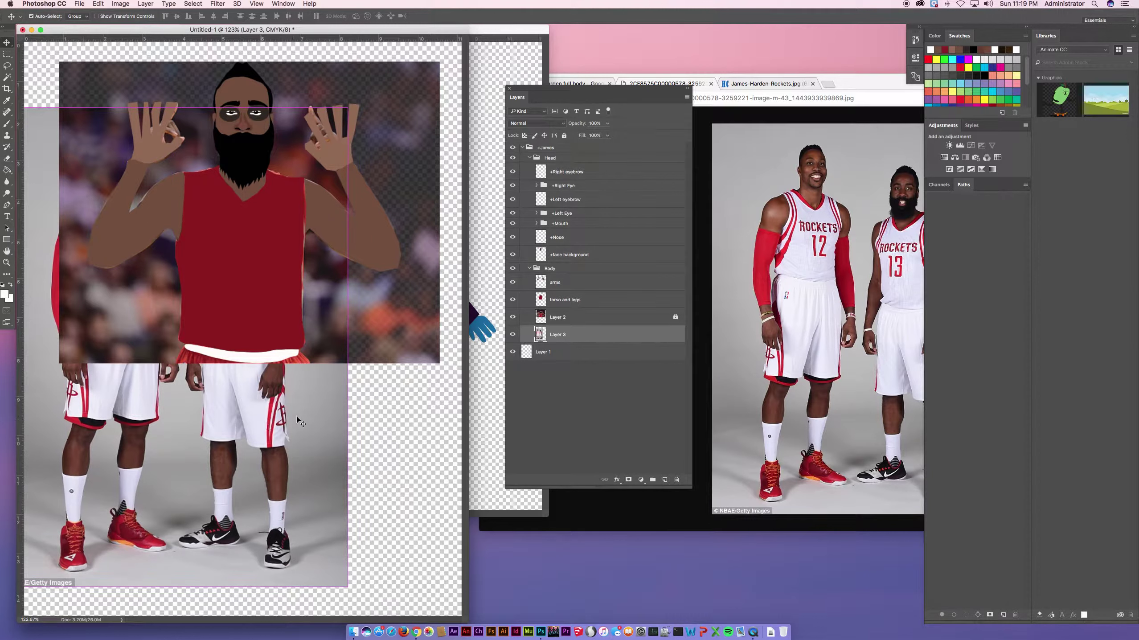
key(super+t)
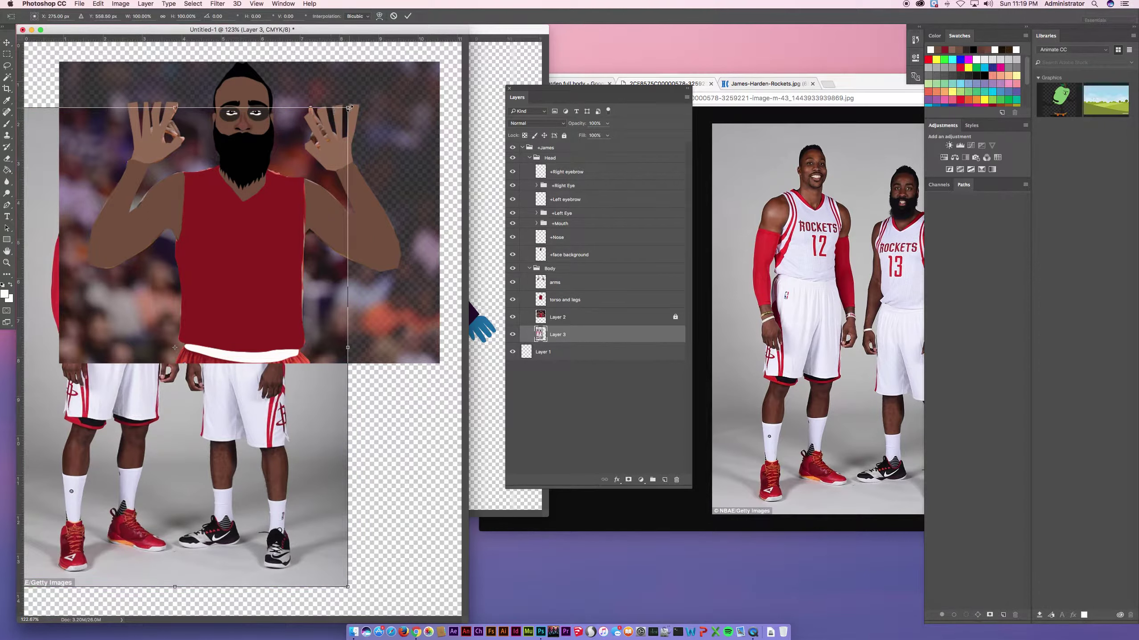
key(Return)
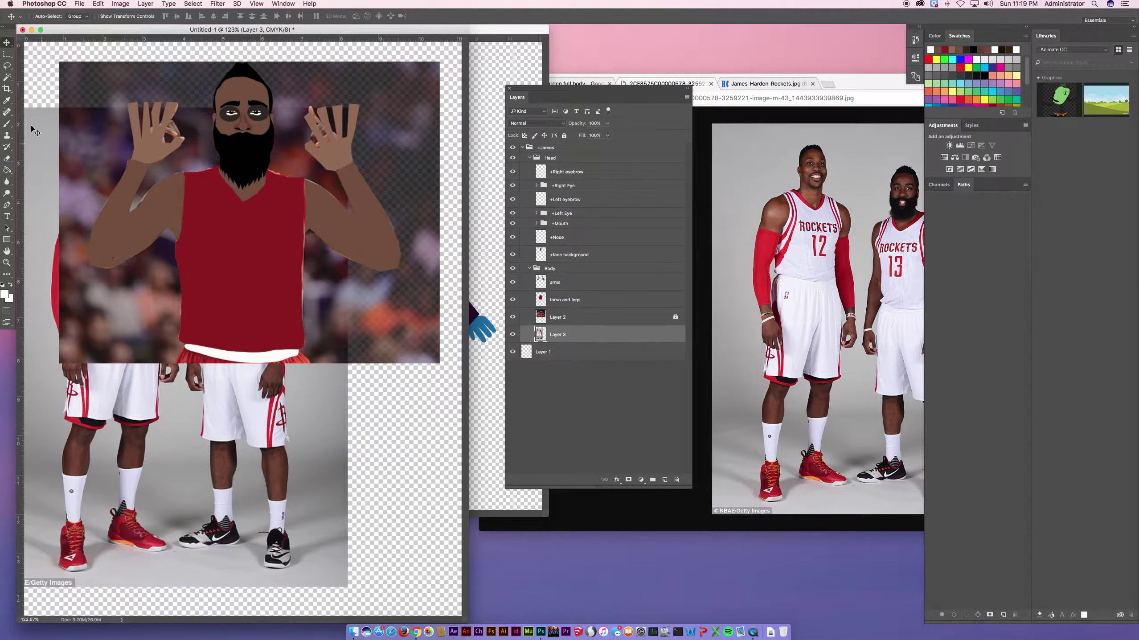
click(8, 57)
key(v)
drag(202, 377, 261, 373)
Bring Layer 3 to the top of the layer stack and delete the photo area above the lower shorts using a rectangular selection
click(7, 54)
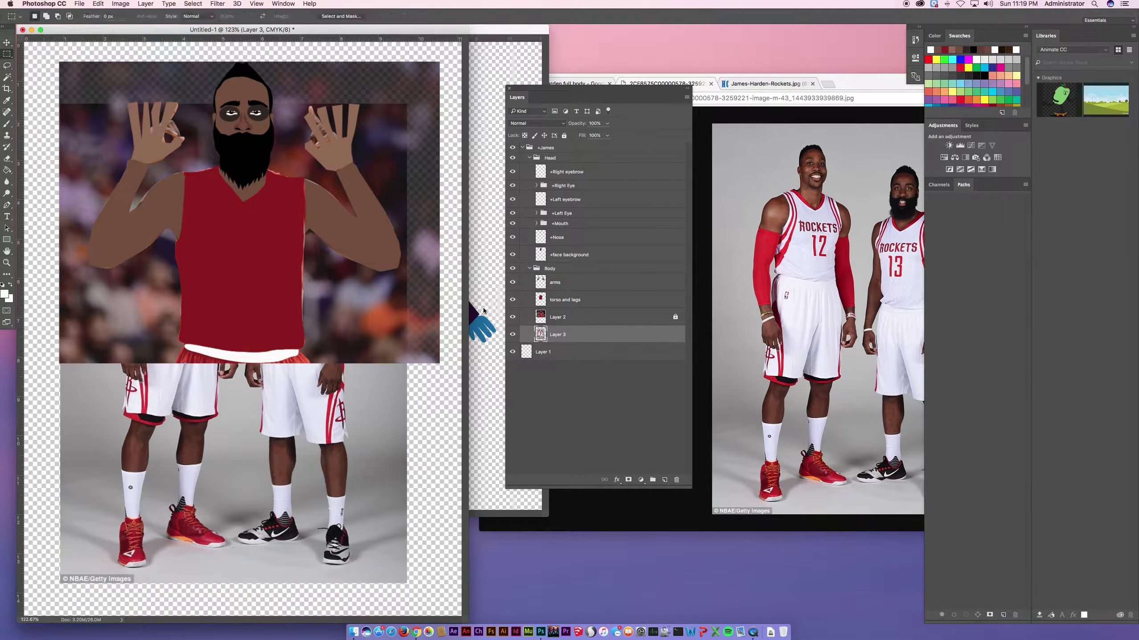
drag(579, 335, 561, 146)
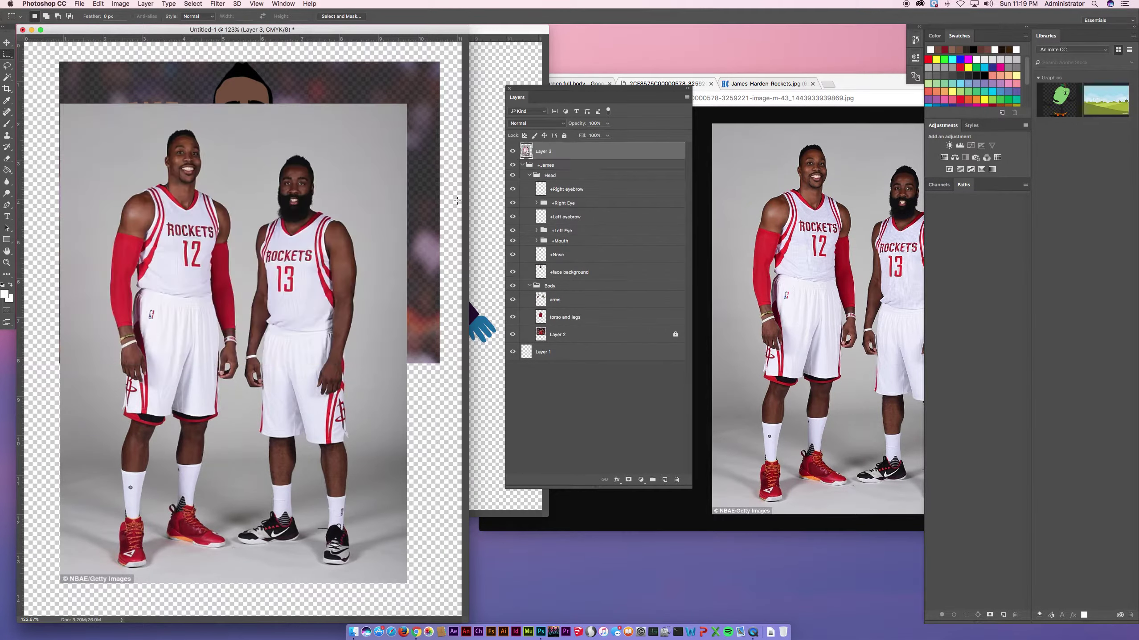
drag(426, 89, 48, 401)
click(49, 401)
key(Delete)
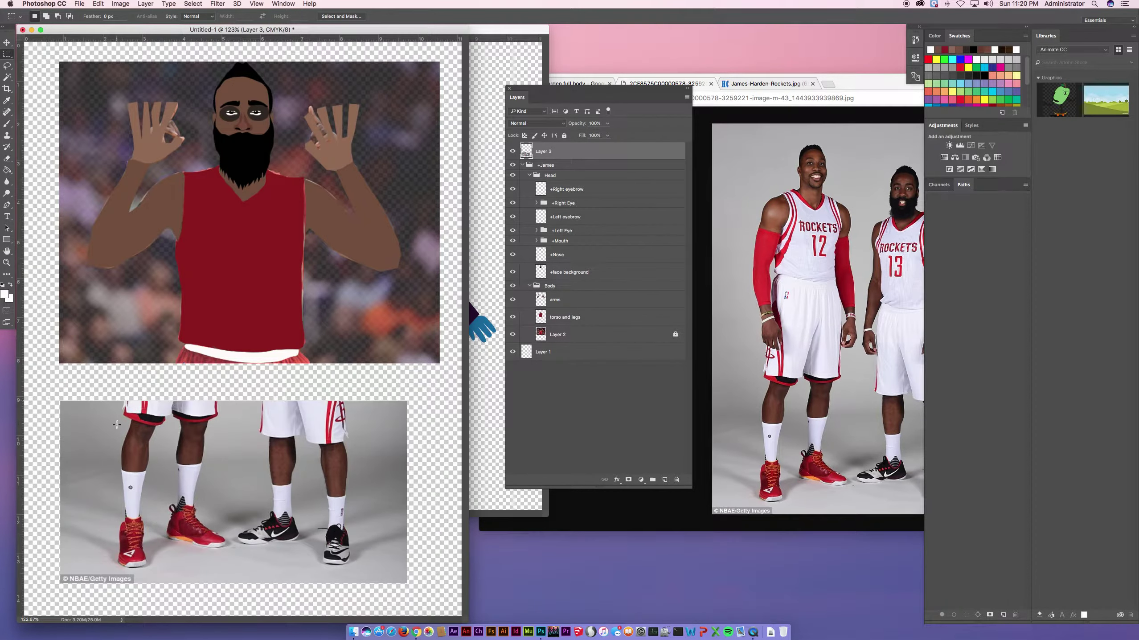
Enlarge the legs photo on Layer 3 and move it so the black-shoed player's legs sit beneath the puppet's torso
key(super+t)
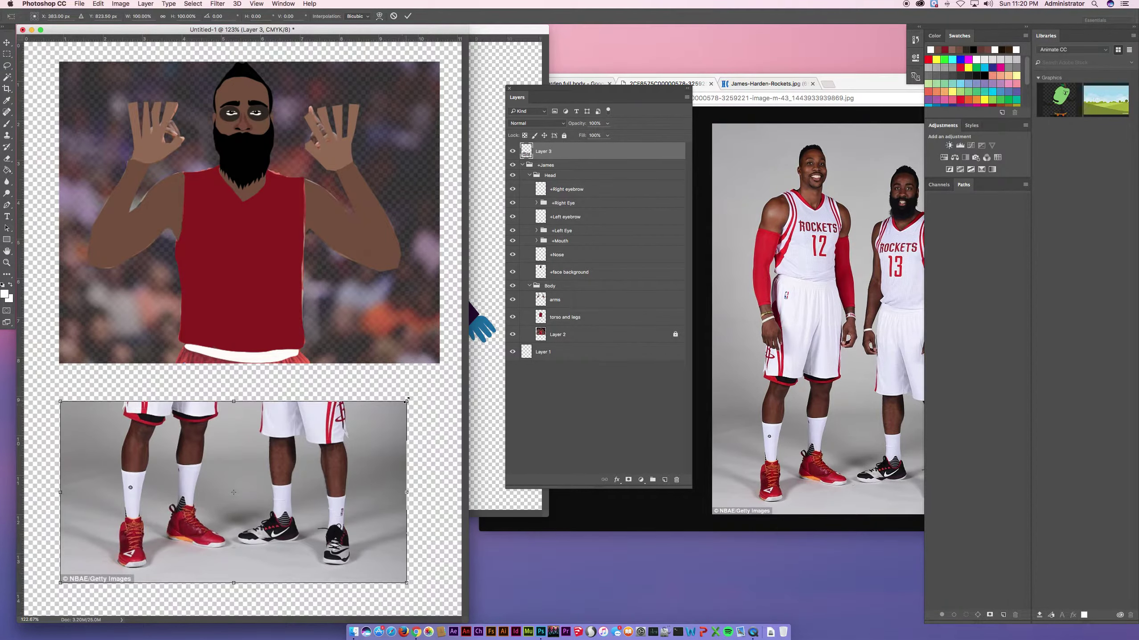
drag(406, 399, 607, 294)
drag(377, 354, 256, 406)
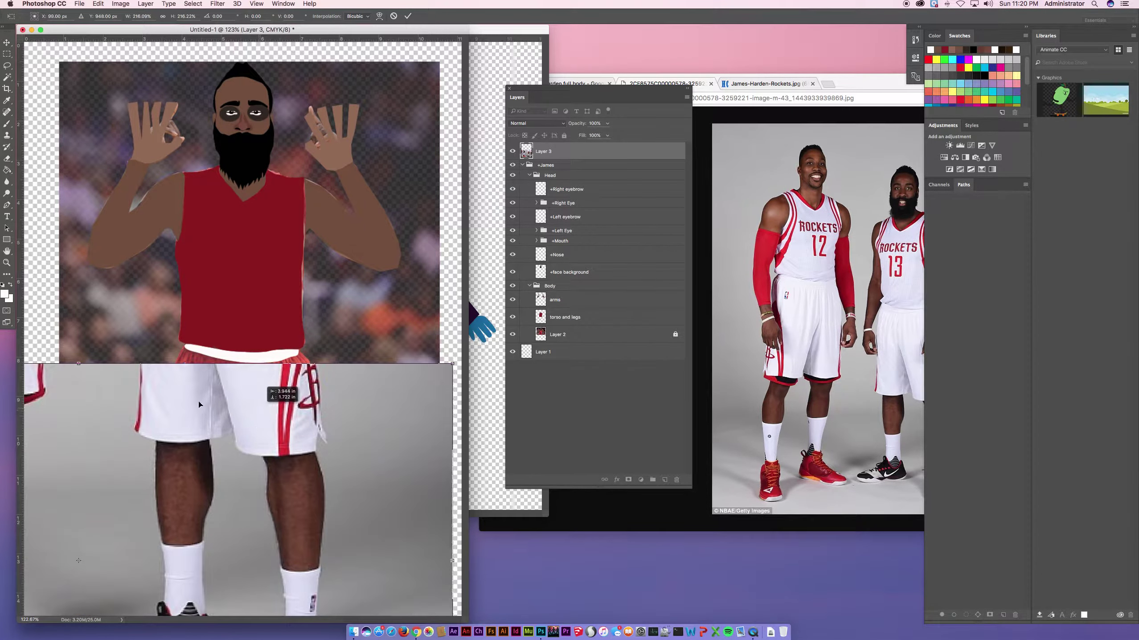
drag(445, 367, 340, 391)
drag(418, 364, 374, 387)
drag(282, 416, 319, 414)
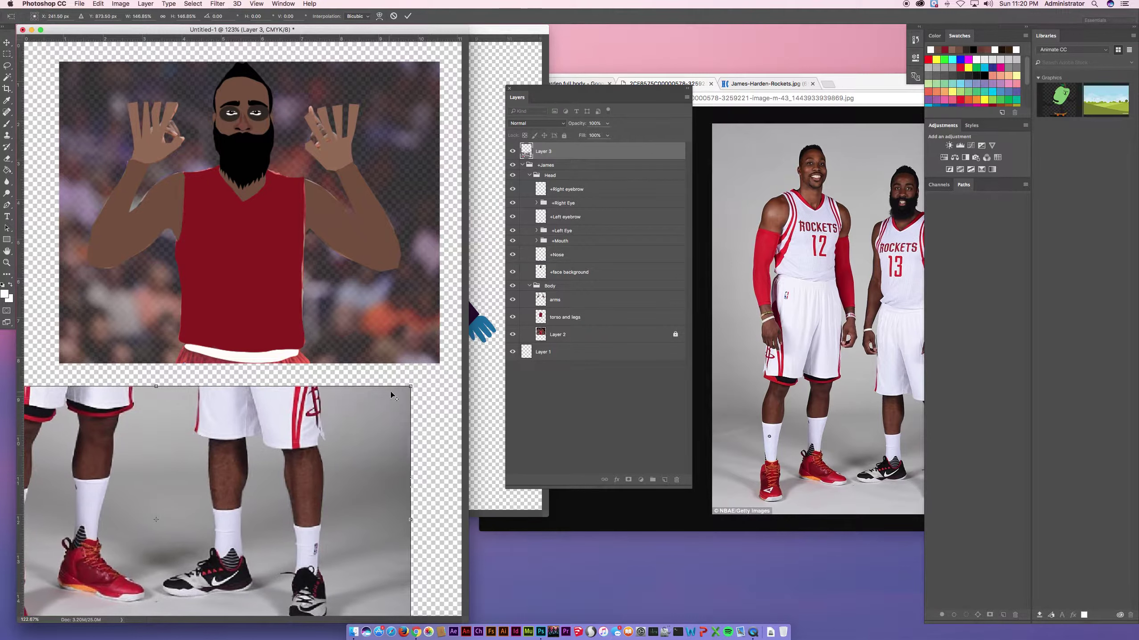
drag(410, 385, 382, 406)
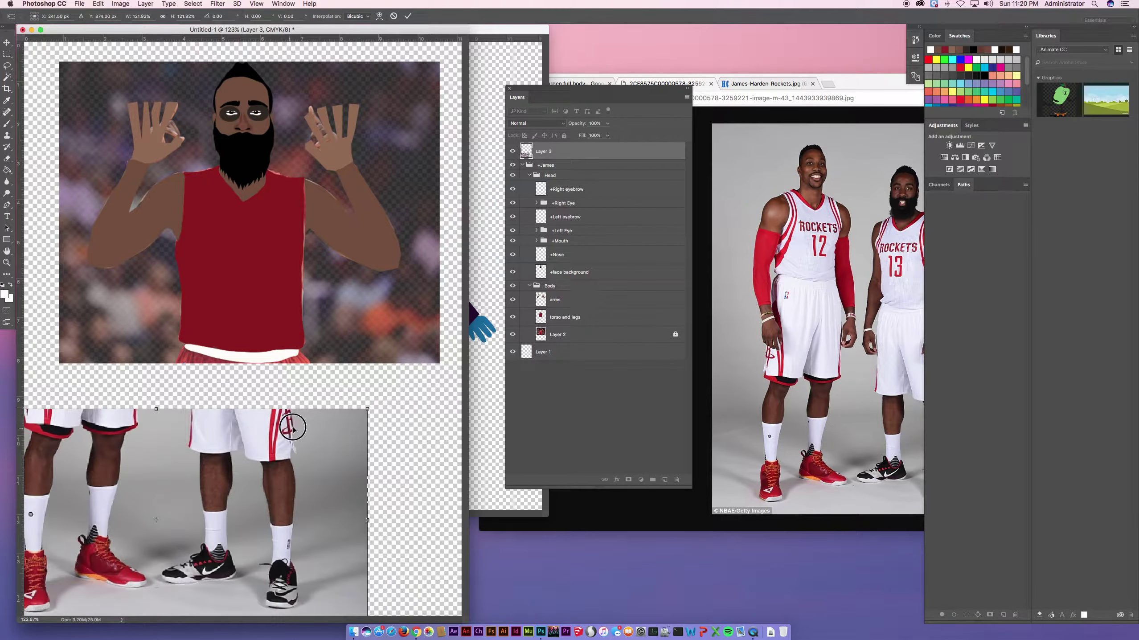
drag(306, 429, 318, 428)
key(Return)
Delete the part of the legs photo showing the red-shoed player using a rectangular selection, and clear the selection
key(m)
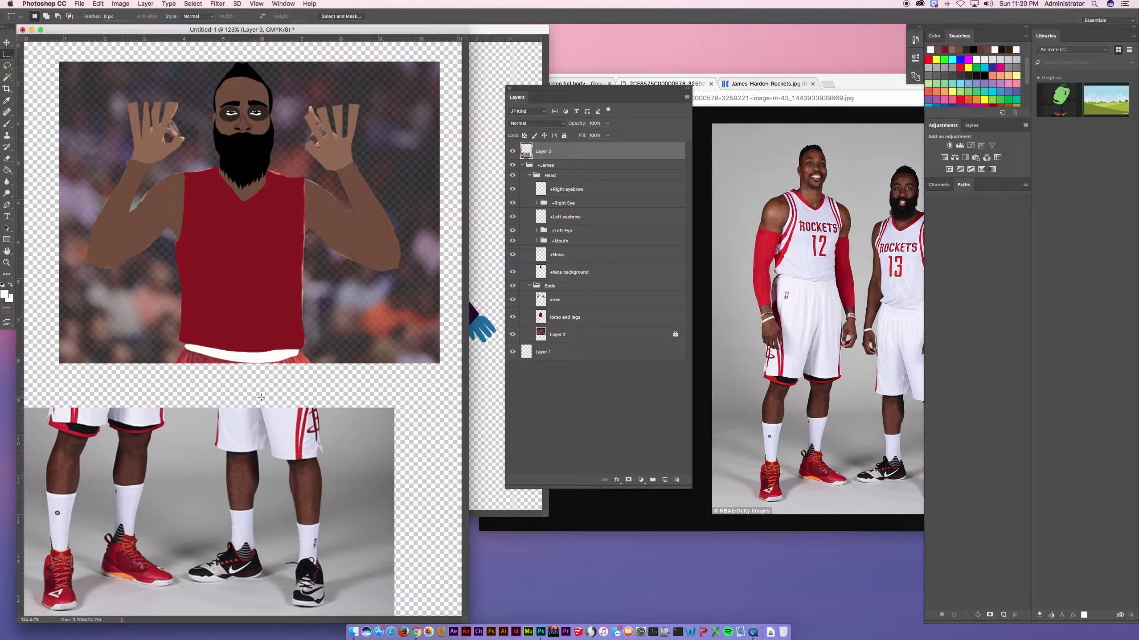
drag(187, 375, 9, 636)
key(Delete)
key(ctrl+d)
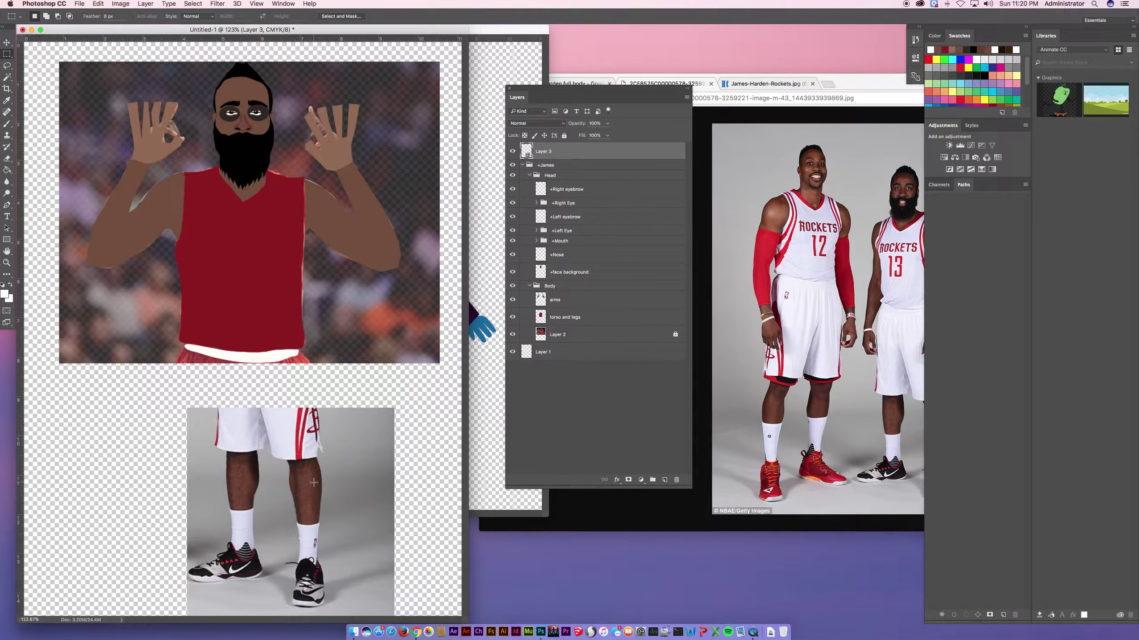
Scale the remaining legs photo up to about 143% and align its shorts beneath the puppet's torso
key(ctrl+t)
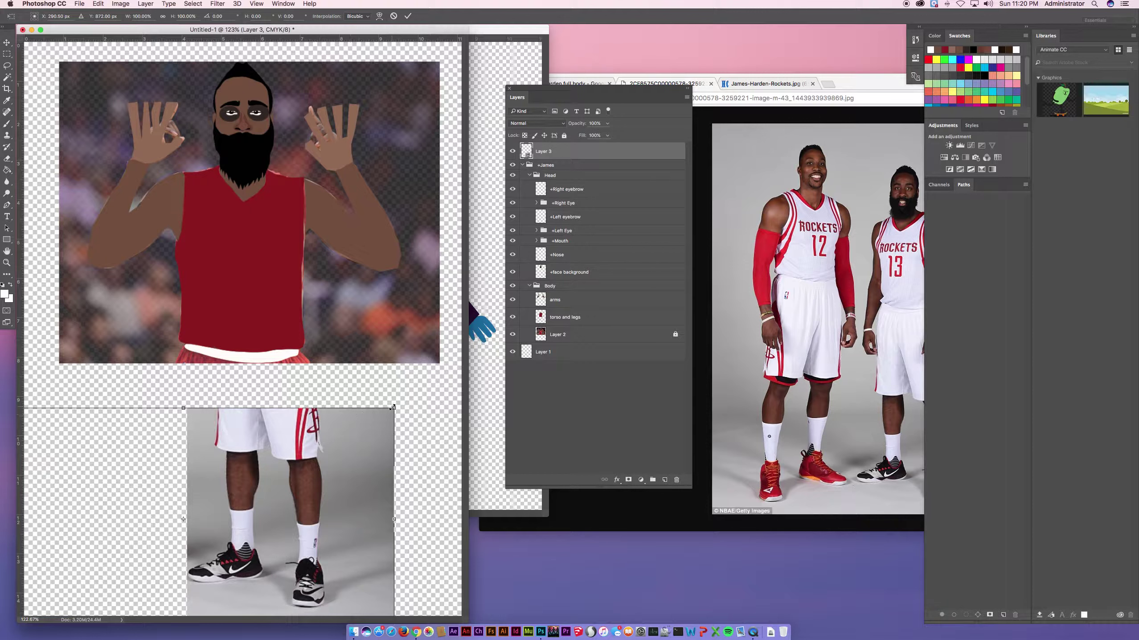
drag(393, 407, 323, 441)
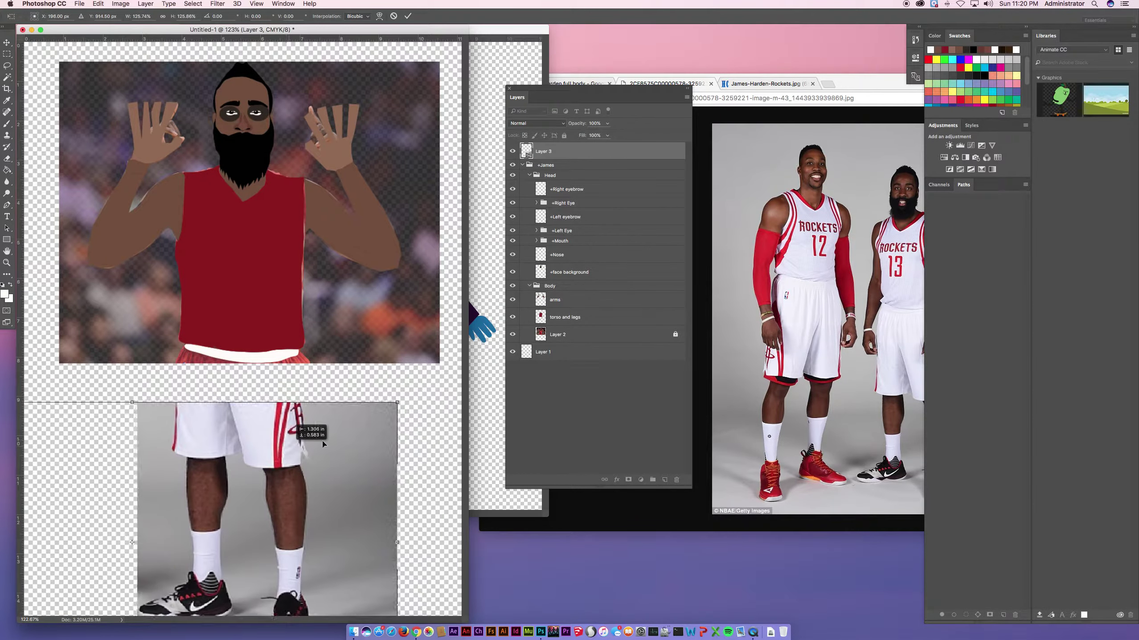
drag(397, 402, 416, 383)
mouse_move(280, 444)
mouse_down()
mouse_move(290, 455)
mouse_move(292, 437)
mouse_move(294, 454)
mouse_up()
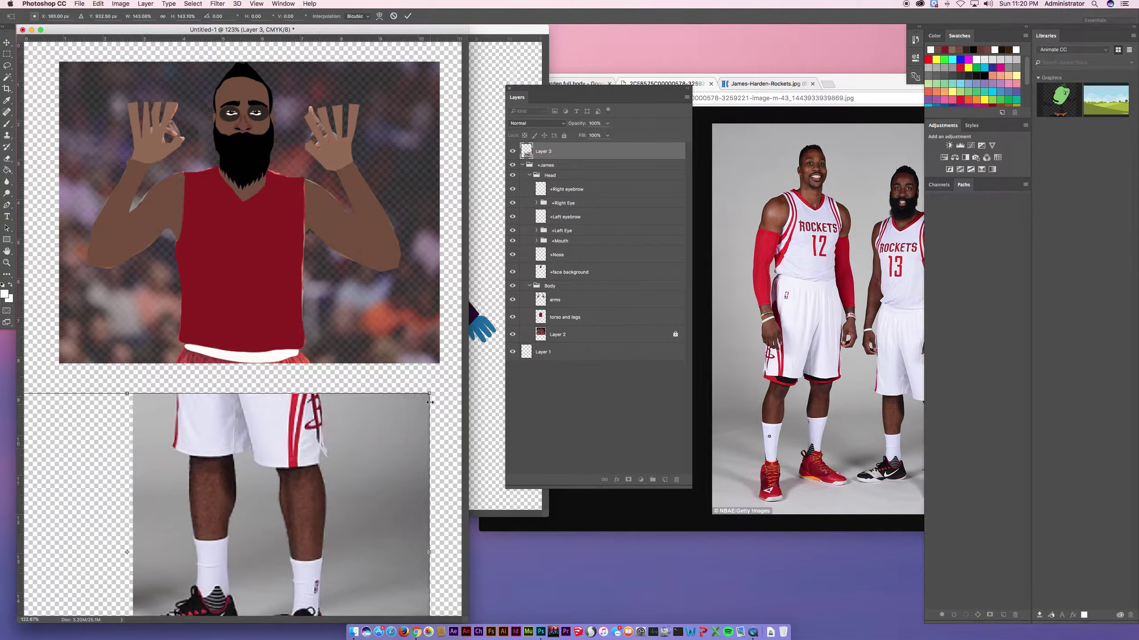
key(Return)
key(m)
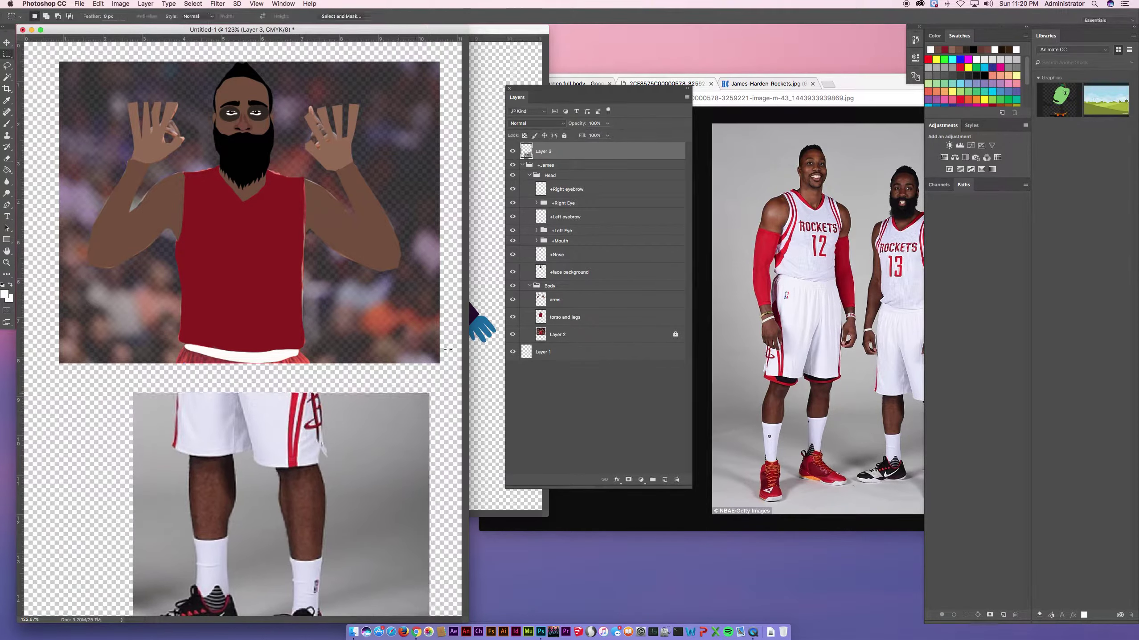
Delete the jersey photo Layer 2, scale all remaining layers together to about 81%, and move them up on the canvas
click(577, 337)
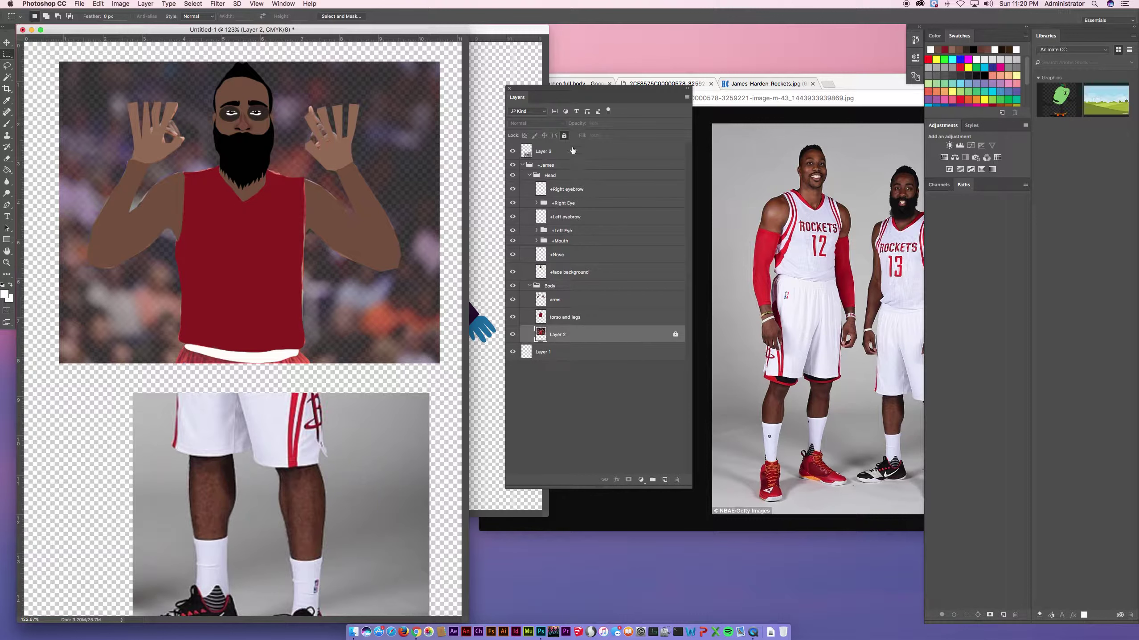
key(Delete)
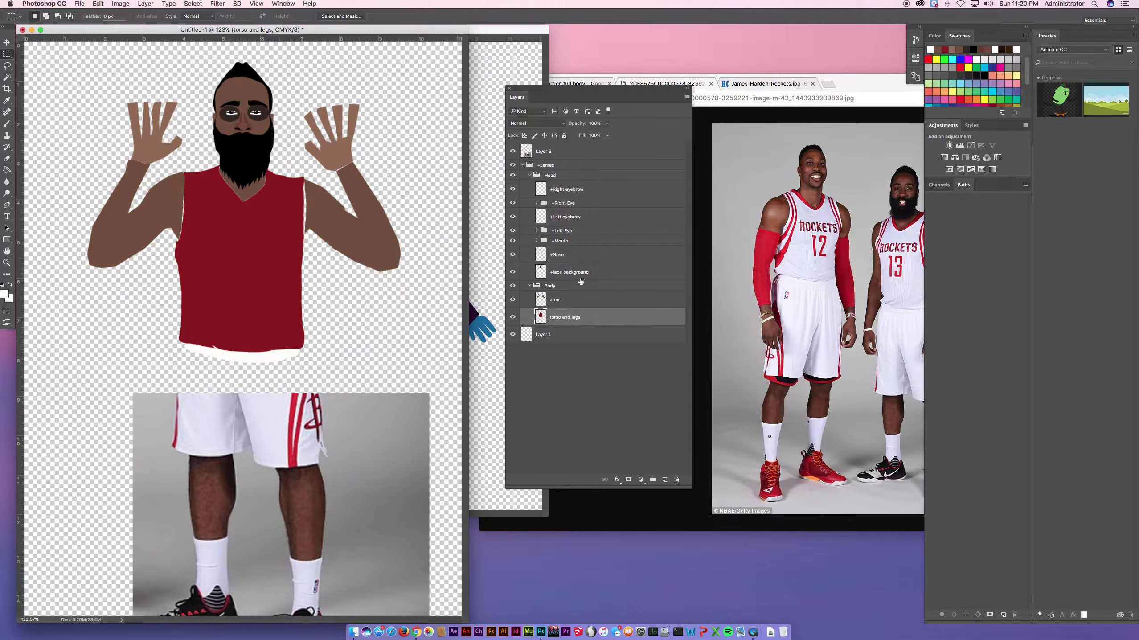
click(569, 333)
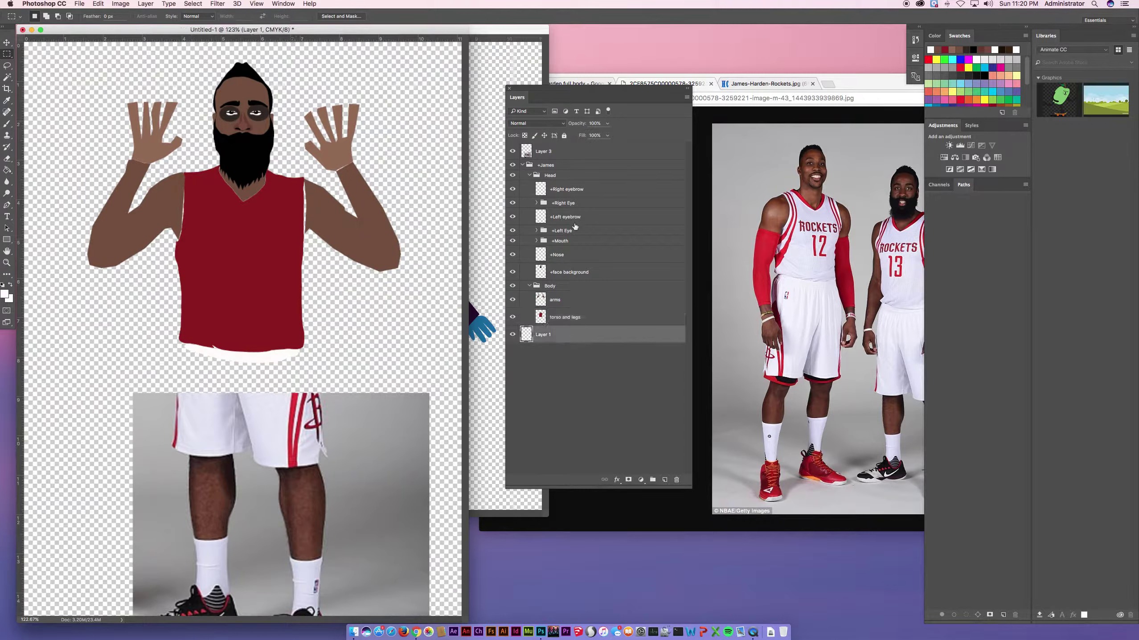
shift+click(554, 154)
key(super+t)
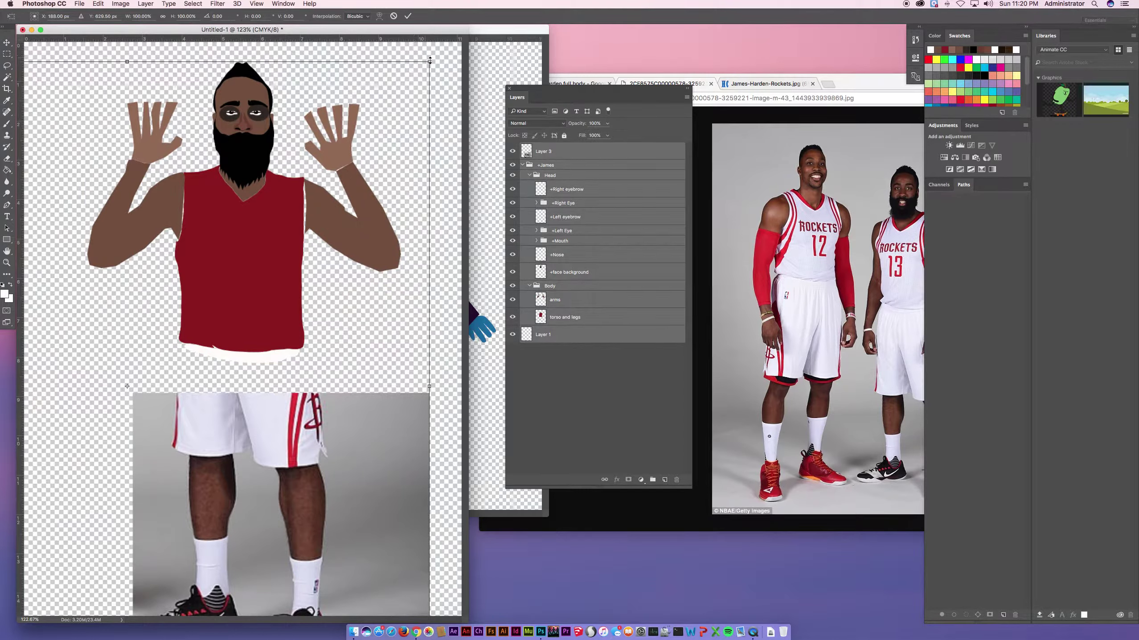
drag(429, 60, 373, 124)
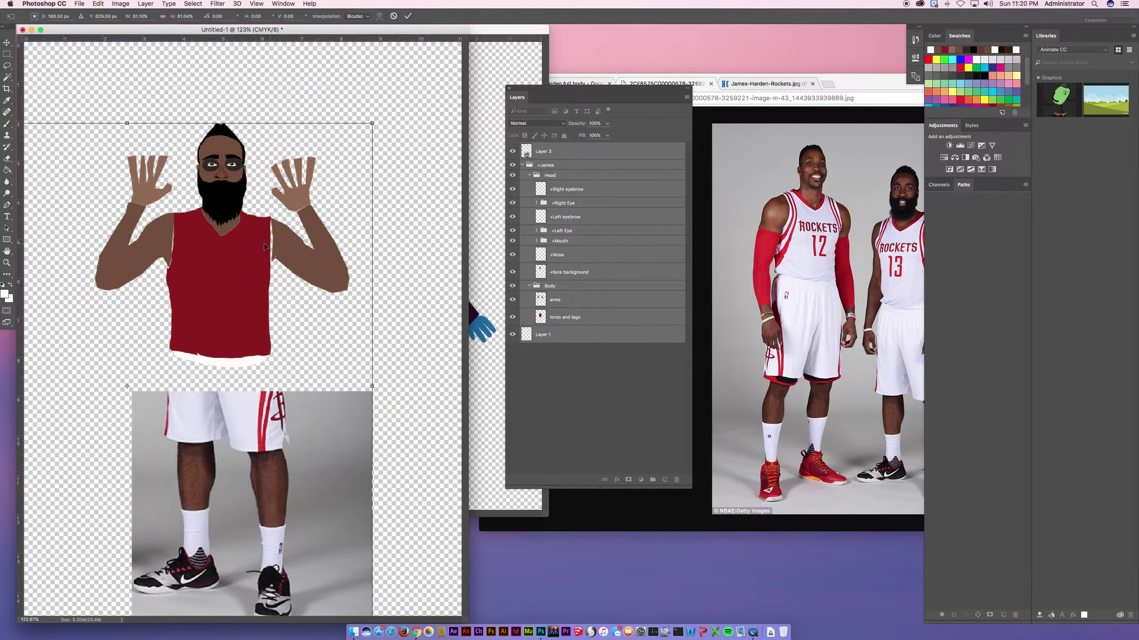
drag(265, 247, 294, 169)
key(Return)
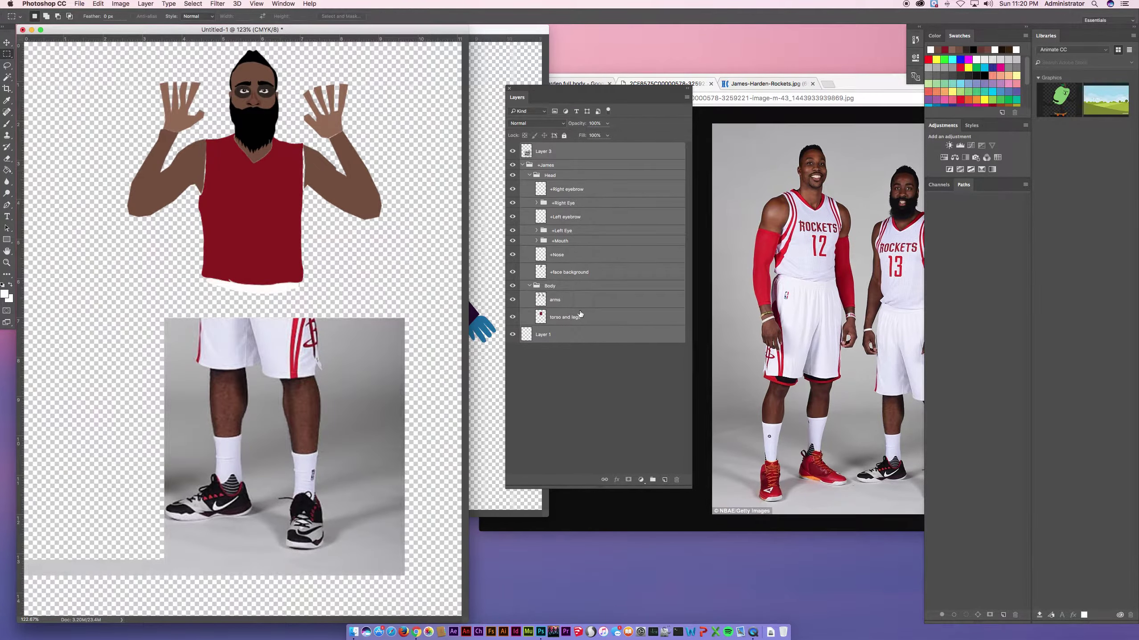
click(580, 315)
key(super+t)
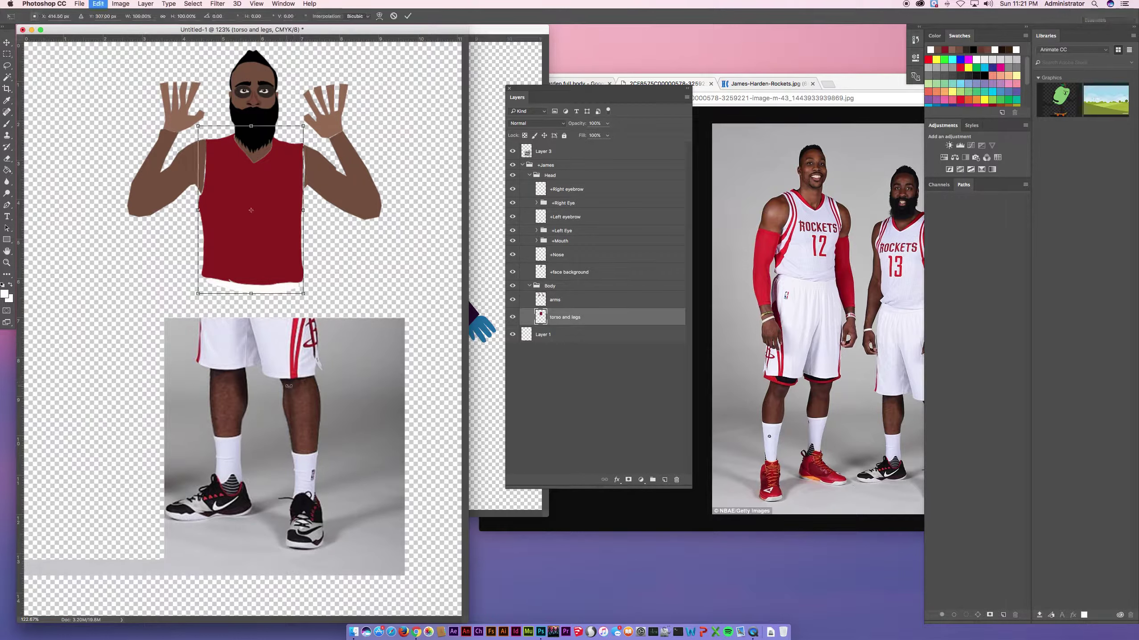
double_click(281, 268)
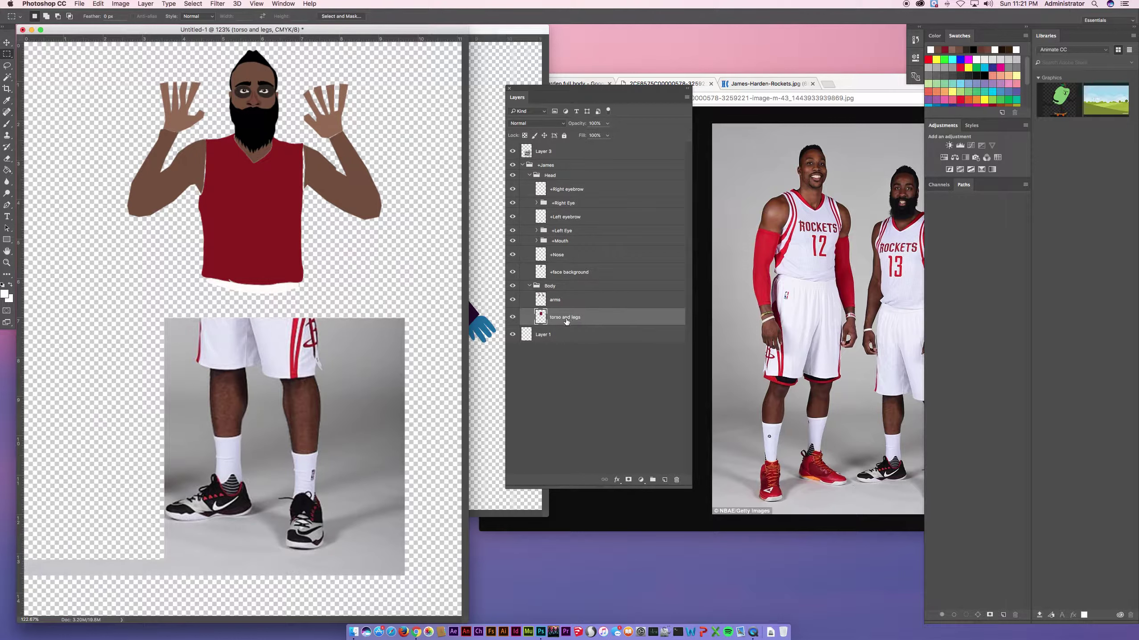
Move Layer 3 below the puppet group in the layer stack, enlarge its photo slightly, and shift it down beneath the torso
drag(573, 153, 586, 329)
key(super+t)
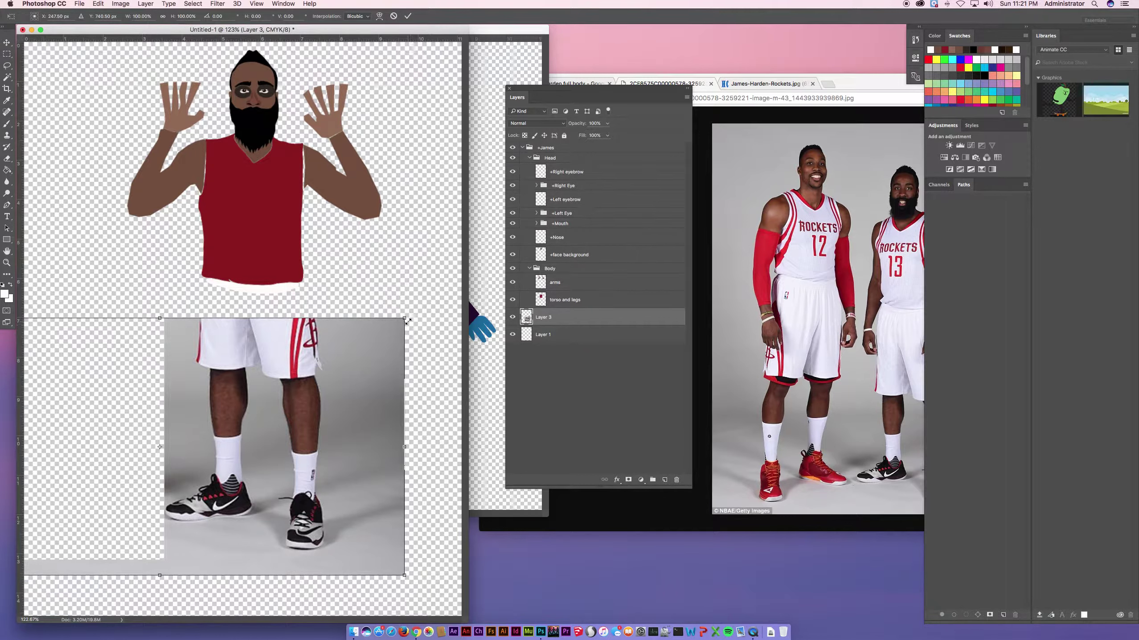
drag(408, 320, 421, 300)
drag(356, 336, 344, 392)
key(Return)
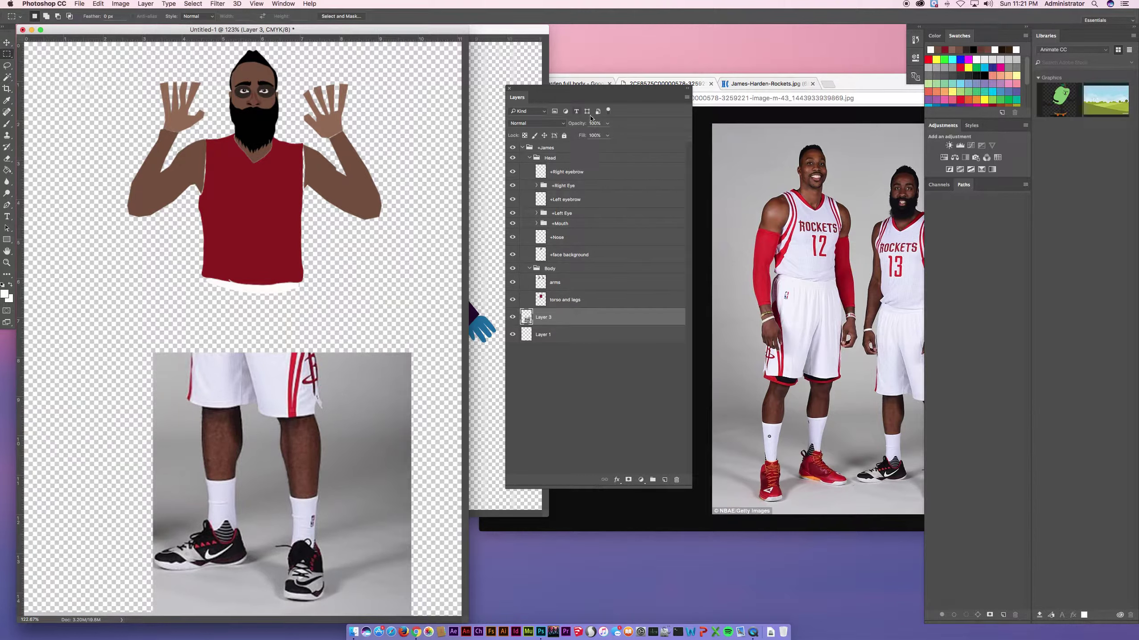
Lower the opacity of Layer 3 to 84% and lock the layer as a tracing reference
click(608, 124)
drag(607, 135, 600, 134)
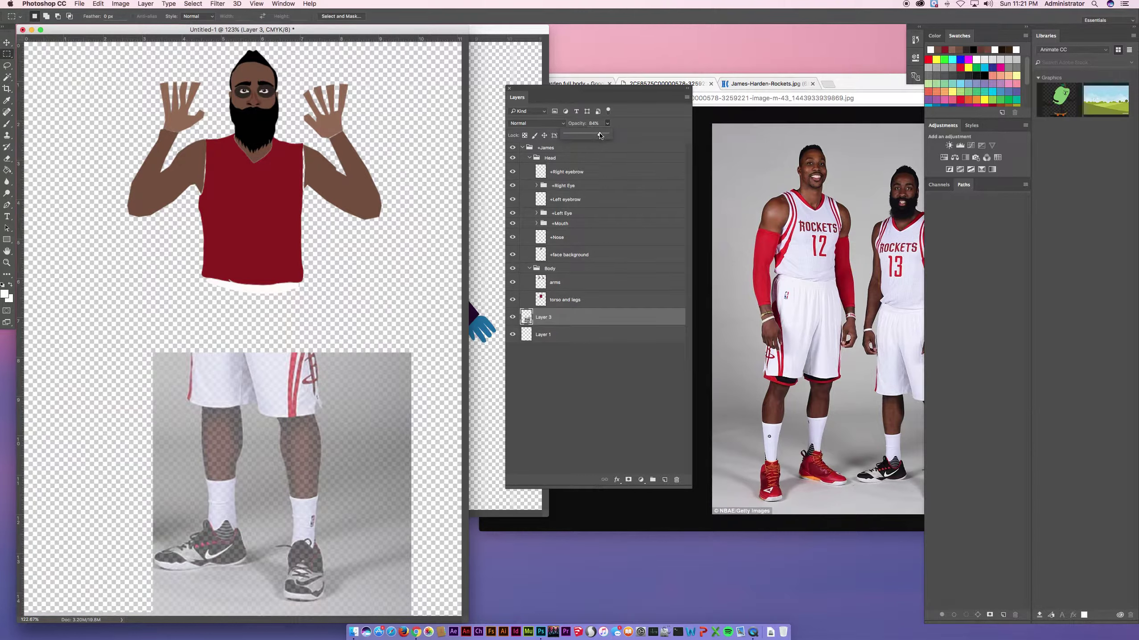
click(542, 300)
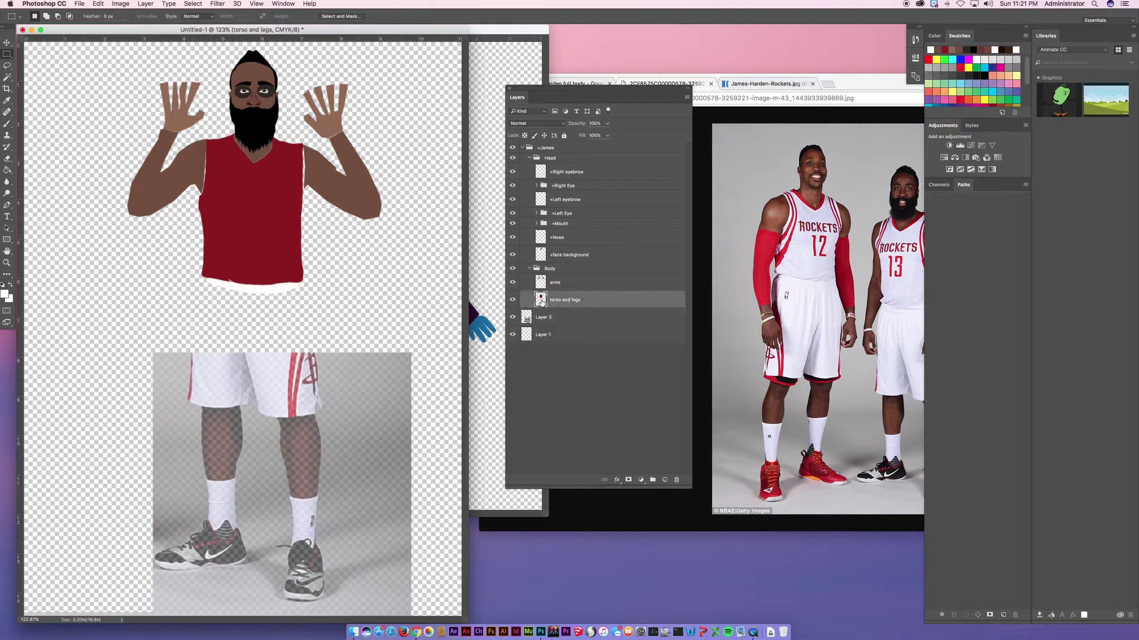
click(551, 317)
click(564, 136)
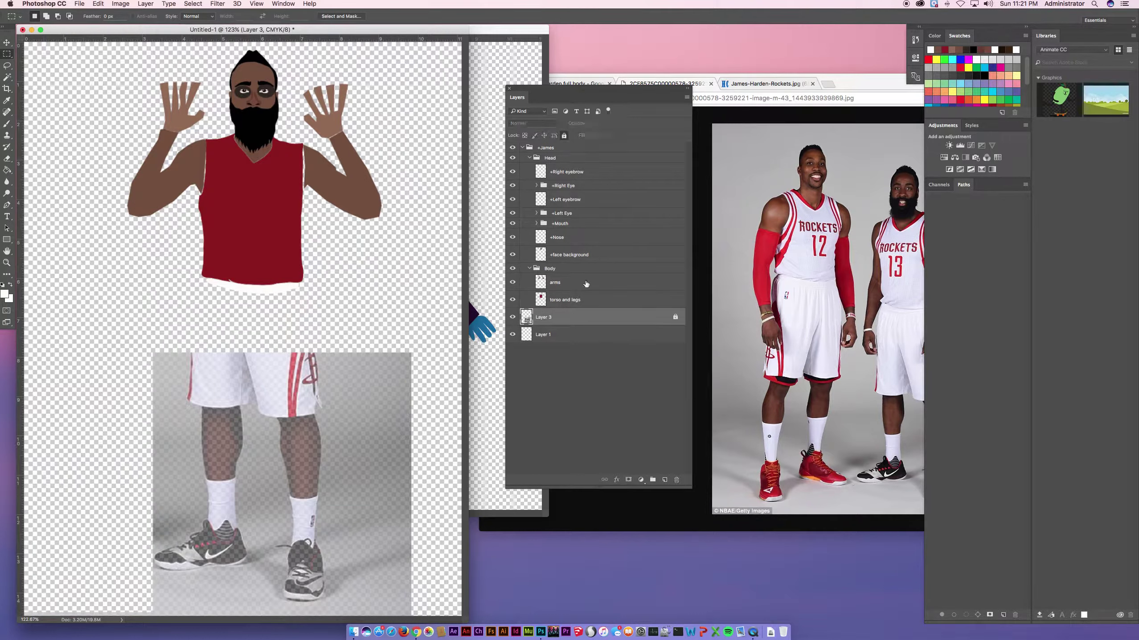
Outline the shorts with the Lasso from the waistband to the photo's hems on "torso and legs" and fill them with the jersey's dark red
click(563, 303)
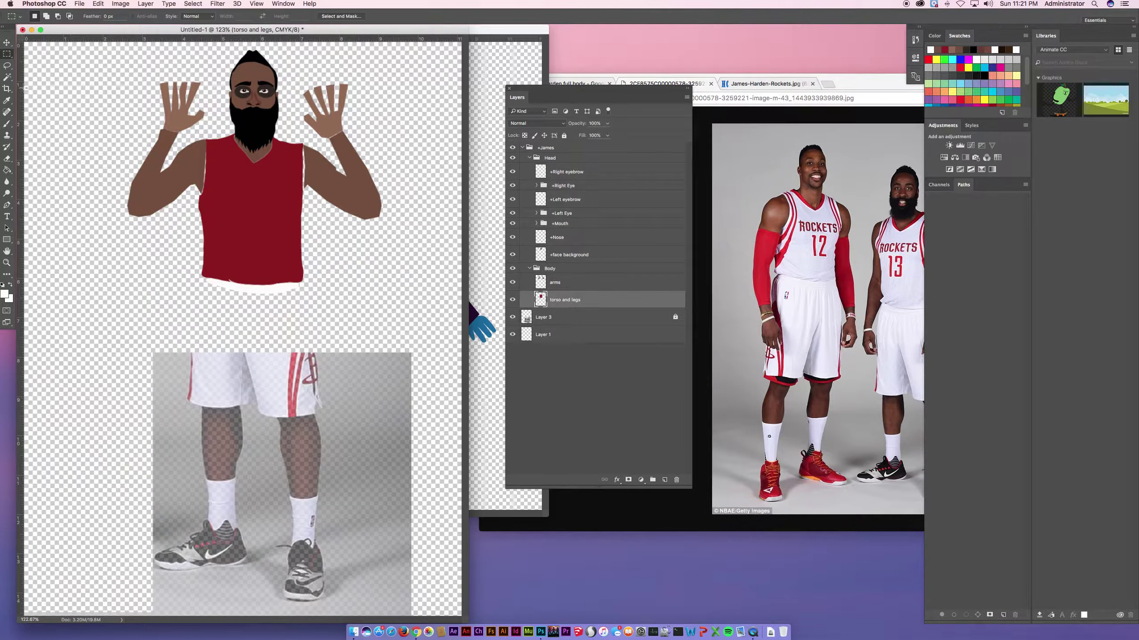
click(8, 66)
drag(207, 281, 194, 327)
mouse_move(190, 347)
mouse_down()
mouse_move(188, 398)
mouse_move(249, 405)
mouse_move(251, 370)
mouse_move(257, 410)
mouse_move(301, 418)
mouse_move(322, 407)
mouse_move(303, 290)
mouse_move(206, 280)
mouse_up()
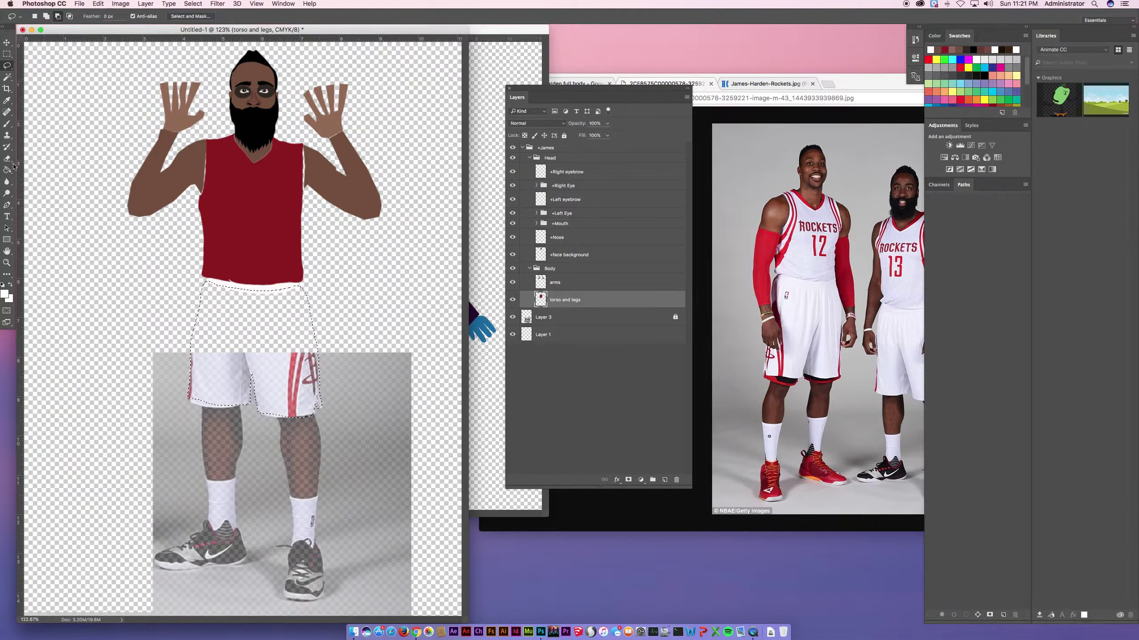
click(6, 99)
click(4, 293)
click(208, 251)
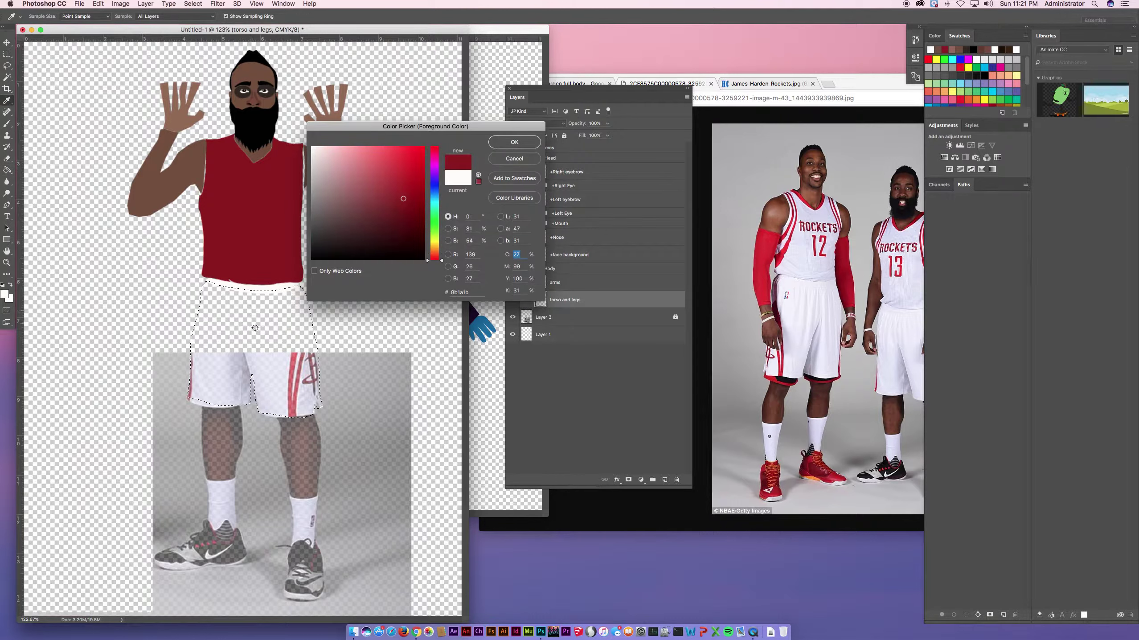
click(515, 142)
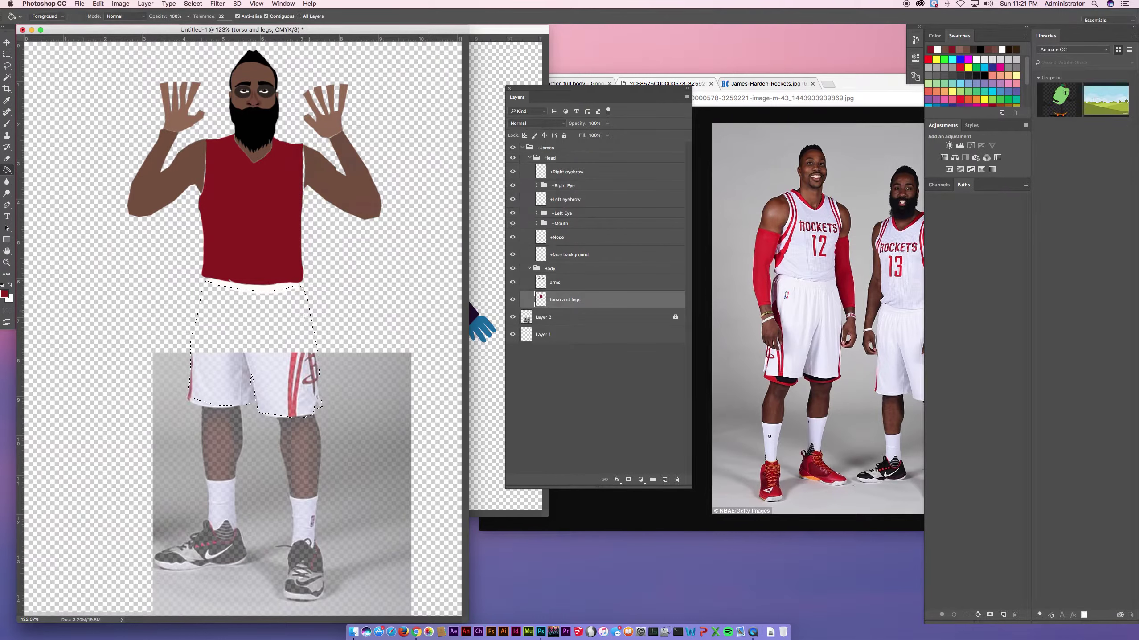
key(g)
click(312, 326)
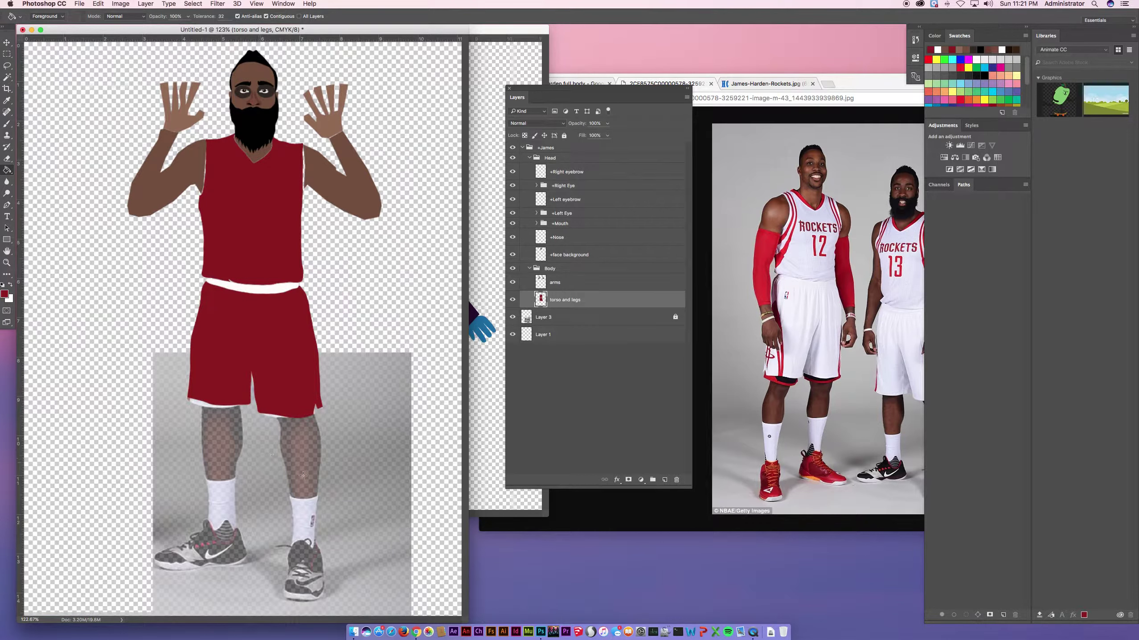
Lasso both bare legs between the shorts and socks, fill them with the brown sampled from the forehead, and clear the selection
click(7, 66)
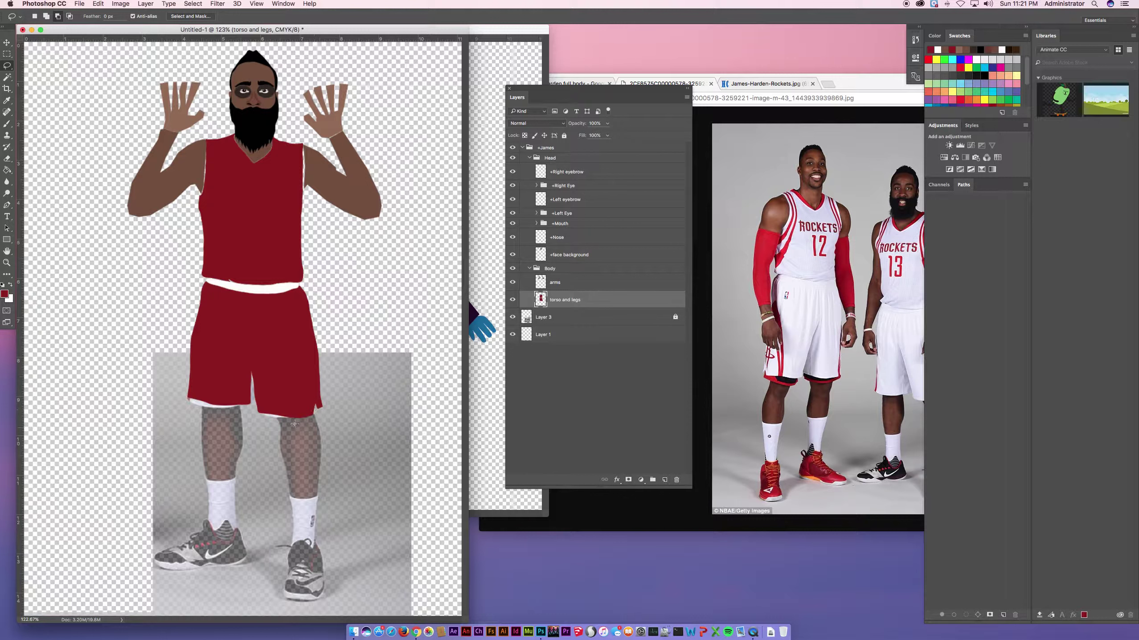
drag(276, 418, 287, 493)
mouse_move(277, 416)
mouse_down()
mouse_move(289, 495)
mouse_move(317, 499)
mouse_move(314, 415)
mouse_move(240, 417)
mouse_move(234, 479)
mouse_move(208, 479)
mouse_move(204, 403)
mouse_move(240, 409)
mouse_up()
key(i)
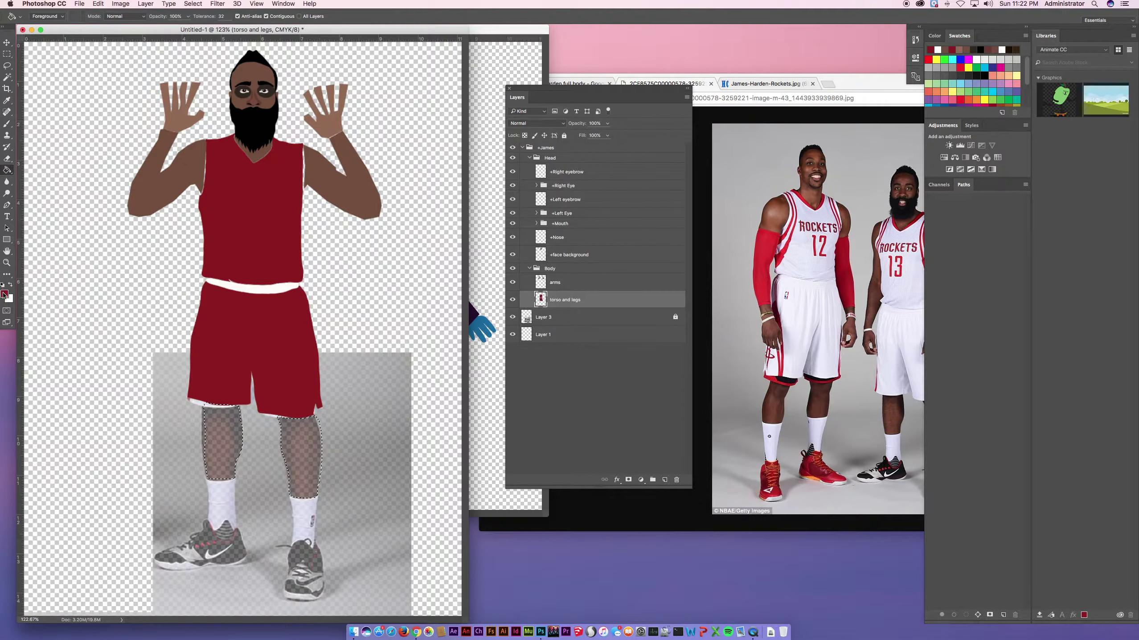
click(4, 294)
click(244, 106)
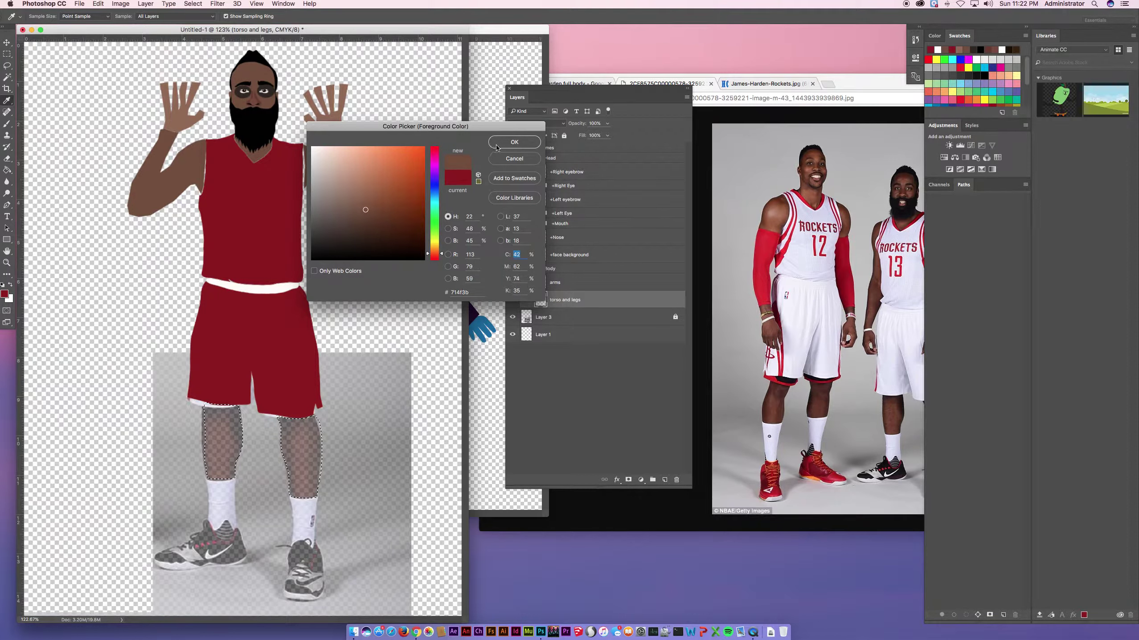
click(514, 141)
key(g)
click(301, 449)
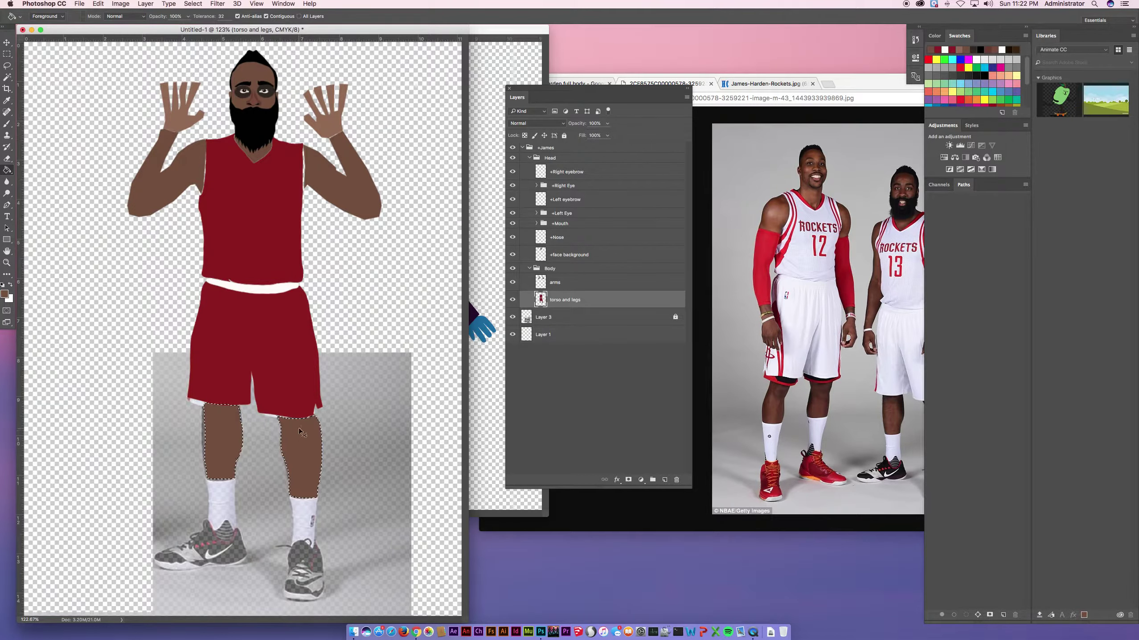
key(super+d)
Lasso both socks in the reference photo, fill them with white, clear the selection, and hide Layer 3
click(7, 65)
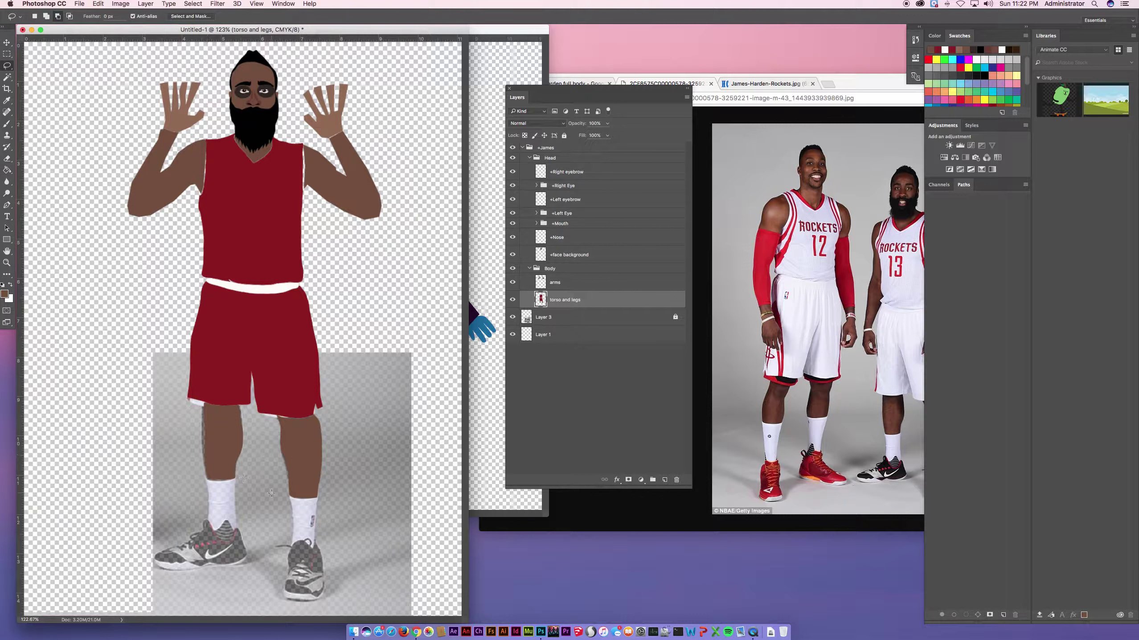
mouse_move(291, 494)
mouse_down()
mouse_move(290, 549)
mouse_move(315, 548)
mouse_move(319, 494)
mouse_move(238, 482)
mouse_move(236, 529)
mouse_move(222, 539)
mouse_move(207, 520)
mouse_move(207, 478)
mouse_move(233, 477)
mouse_up()
click(8, 171)
key(x)
click(237, 497)
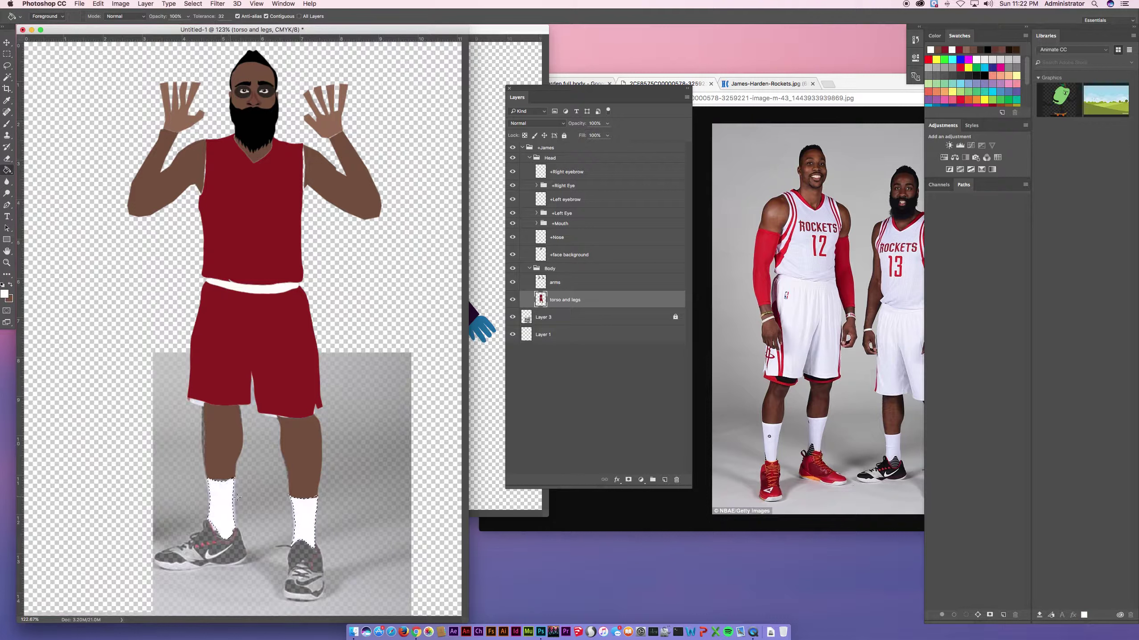
key(super+d)
click(513, 317)
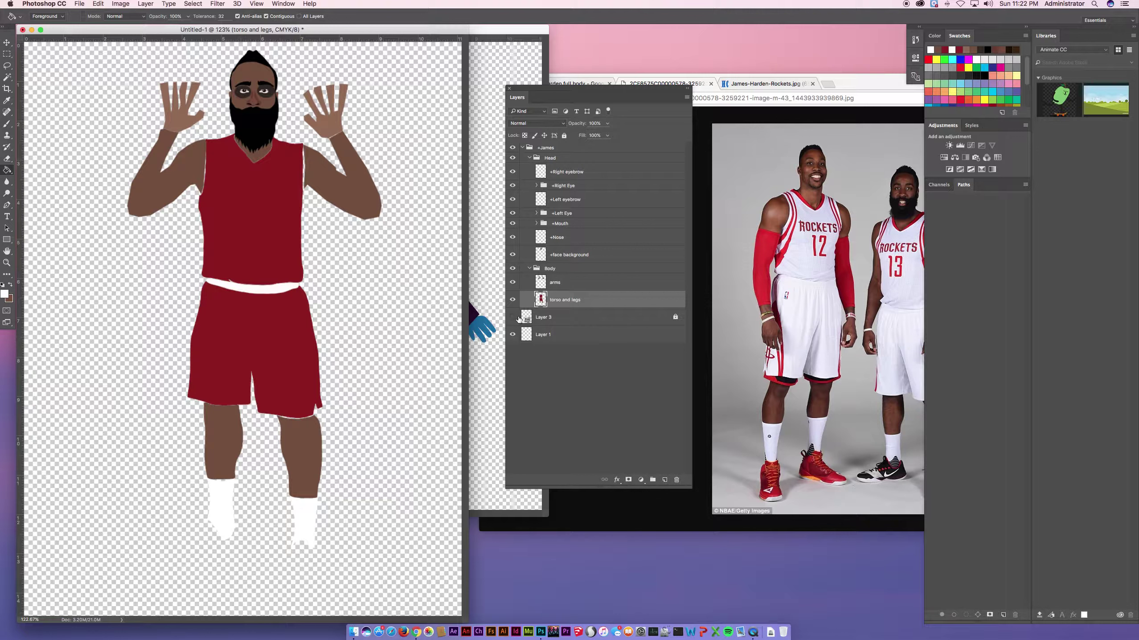
Brush white over the gaps between both socks and the bare legs on the "torso and legs" layer
click(525, 317)
drag(205, 468, 207, 334)
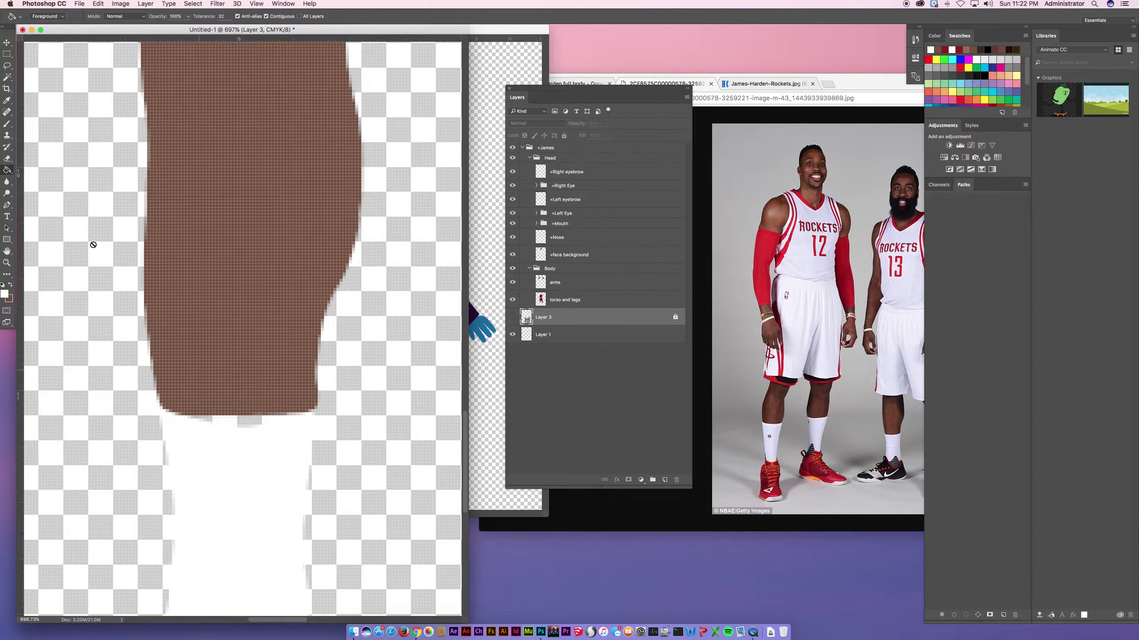
click(7, 125)
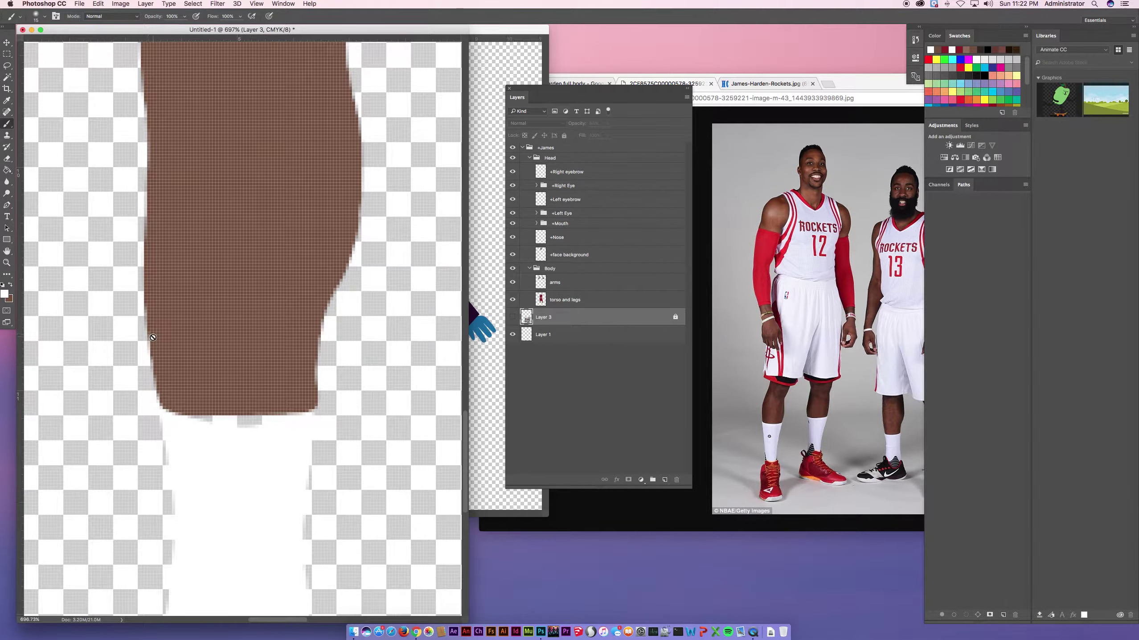
click(568, 300)
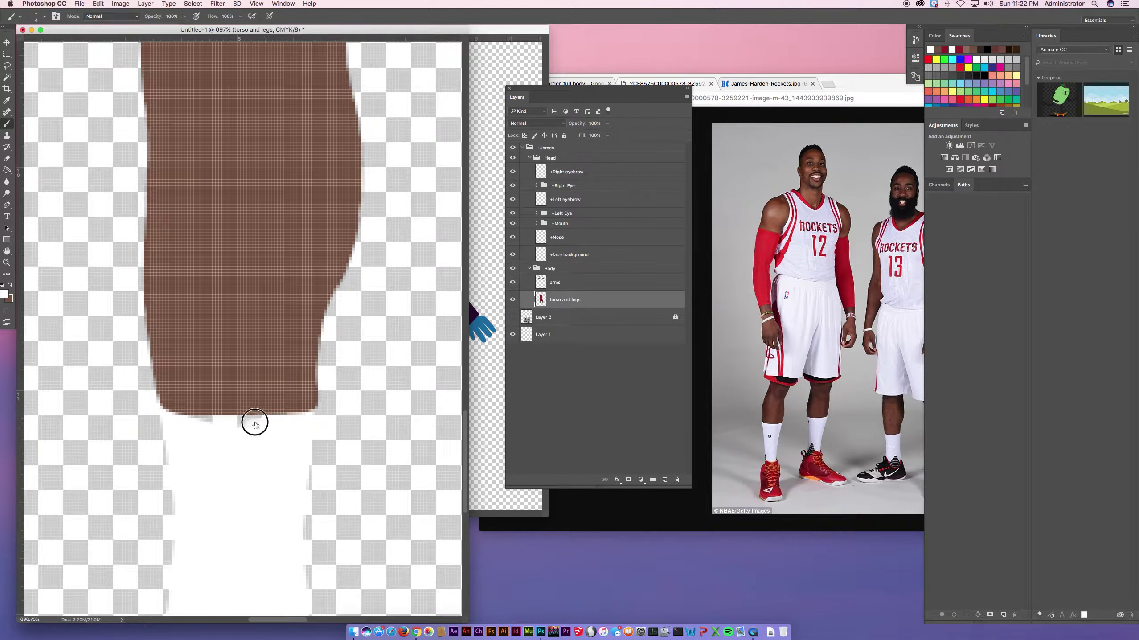
mouse_move(255, 423)
mouse_down()
mouse_move(229, 424)
mouse_move(300, 412)
mouse_move(226, 425)
mouse_move(178, 417)
mouse_move(303, 412)
mouse_move(170, 413)
mouse_move(311, 413)
mouse_up()
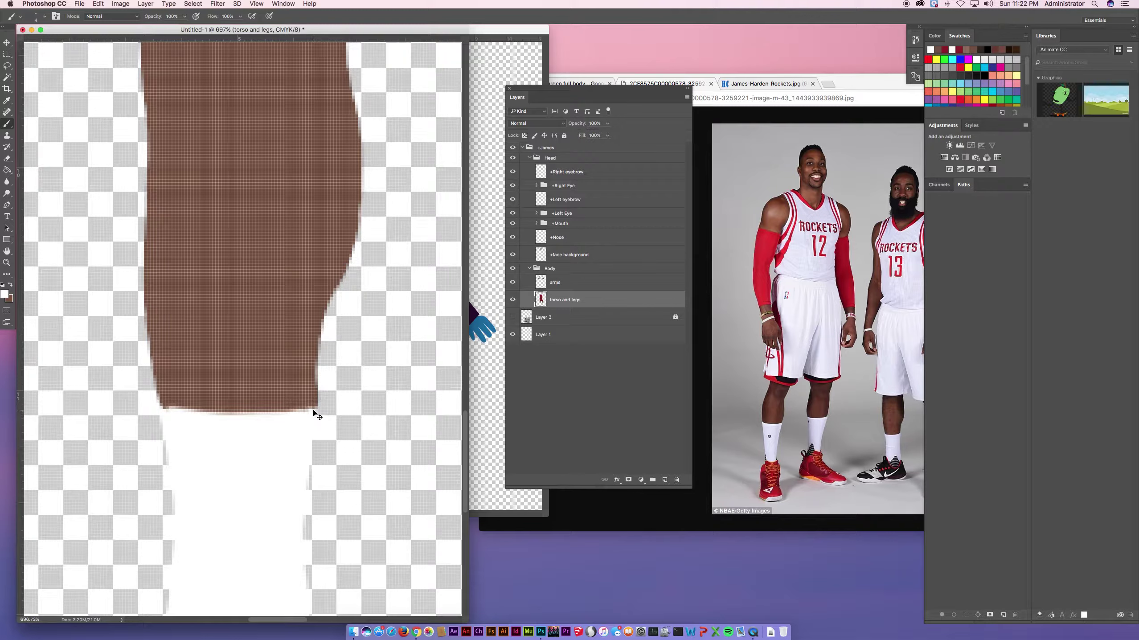
key(super+0)
drag(284, 484, 356, 511)
drag(295, 453, 178, 345)
mouse_move(227, 460)
mouse_down()
mouse_move(321, 474)
mouse_move(378, 465)
mouse_move(316, 471)
mouse_move(208, 452)
mouse_up()
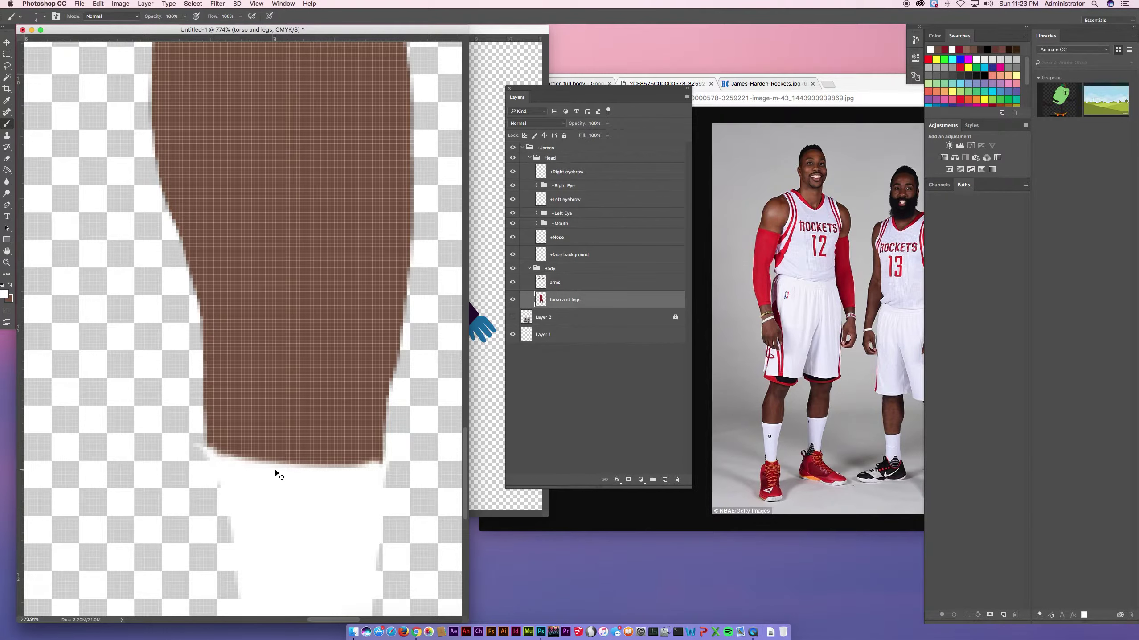
Sample the legs' brown and brush it over the gaps between the shorts' hems and both legs
key(super+0)
drag(201, 394, 261, 417)
click(4, 294)
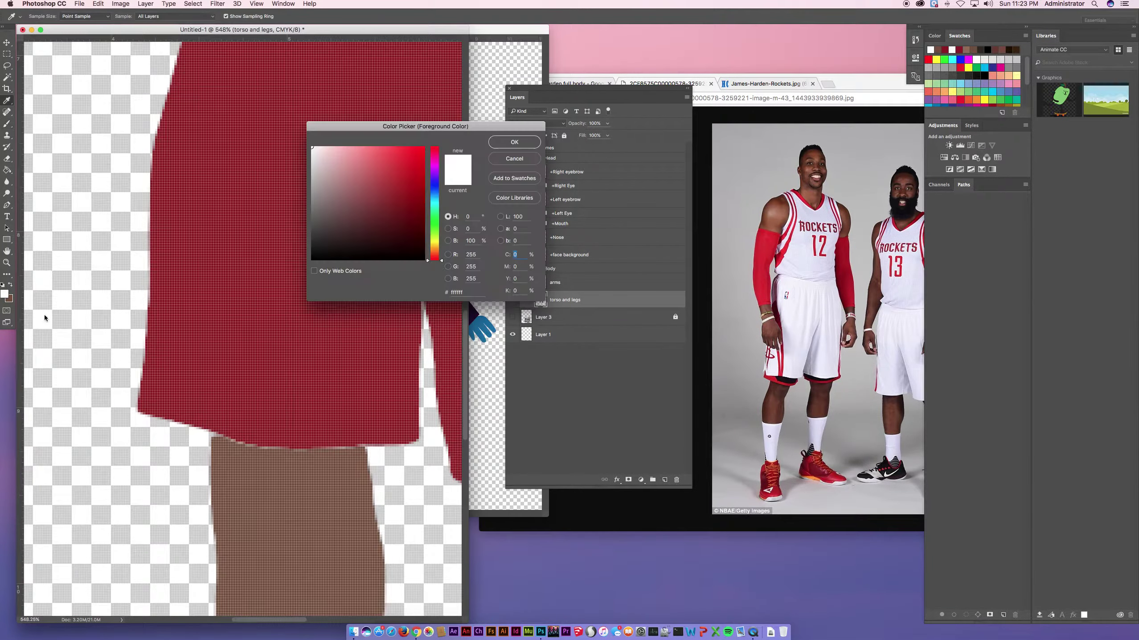
click(338, 497)
key(Return)
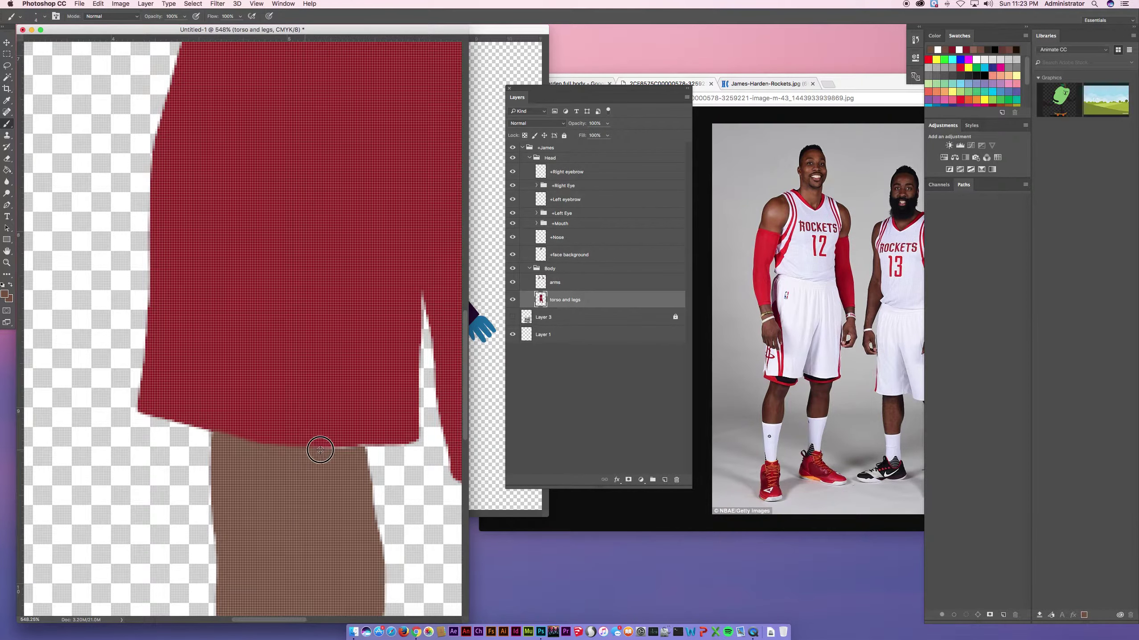
mouse_move(361, 448)
mouse_down()
mouse_move(147, 419)
mouse_move(215, 447)
mouse_move(163, 437)
mouse_move(253, 447)
mouse_move(302, 437)
mouse_up()
scroll(147, 418, right, 5)
scroll(244, 437, down, 1)
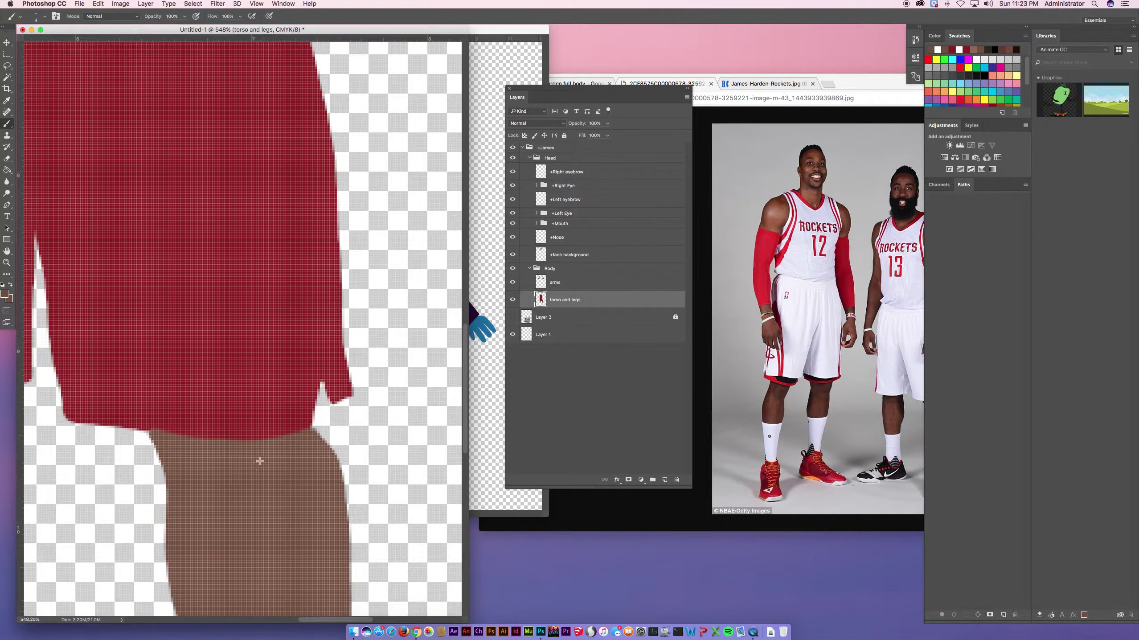
key(super+0)
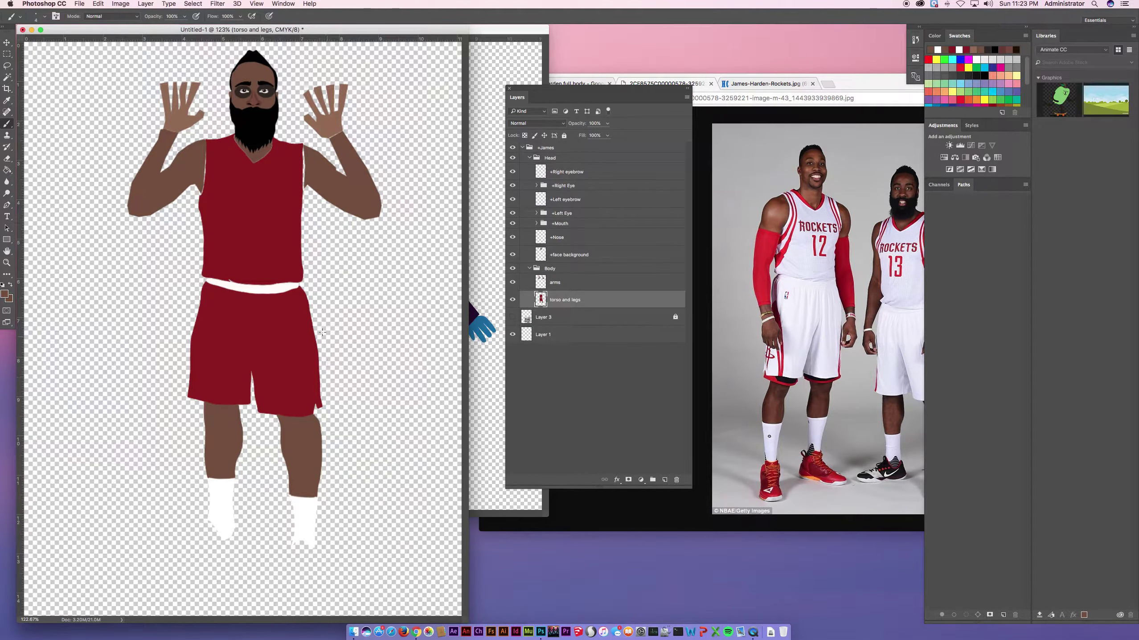
Brush the same brown on the "arms" layer to close the gaps between both arms and the jersey
scroll(292, 160, up, 6)
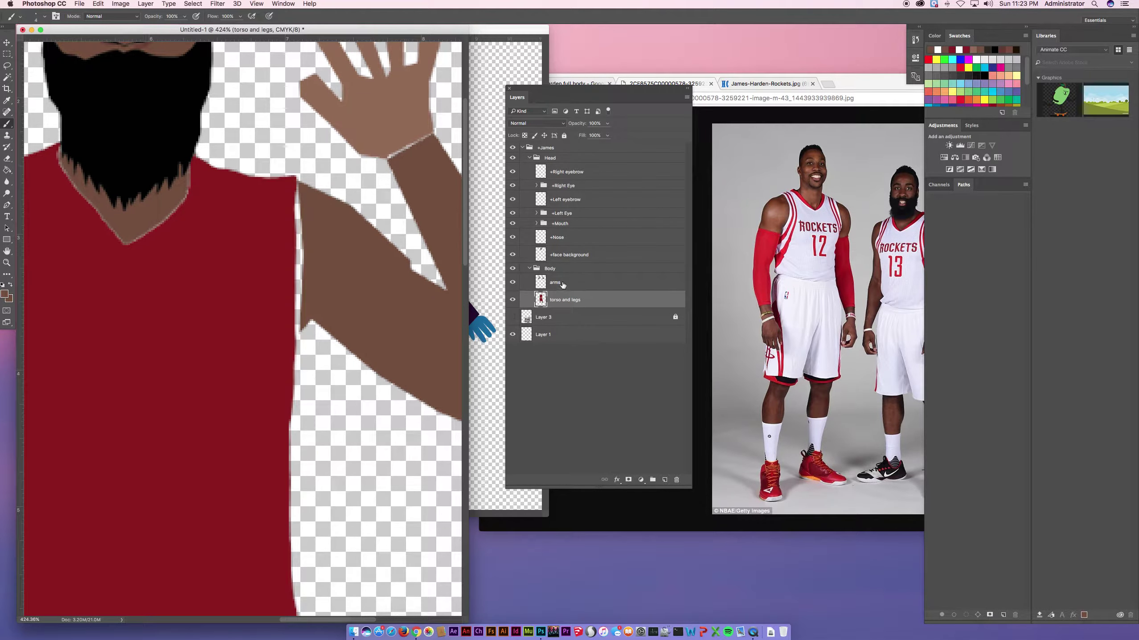
click(560, 285)
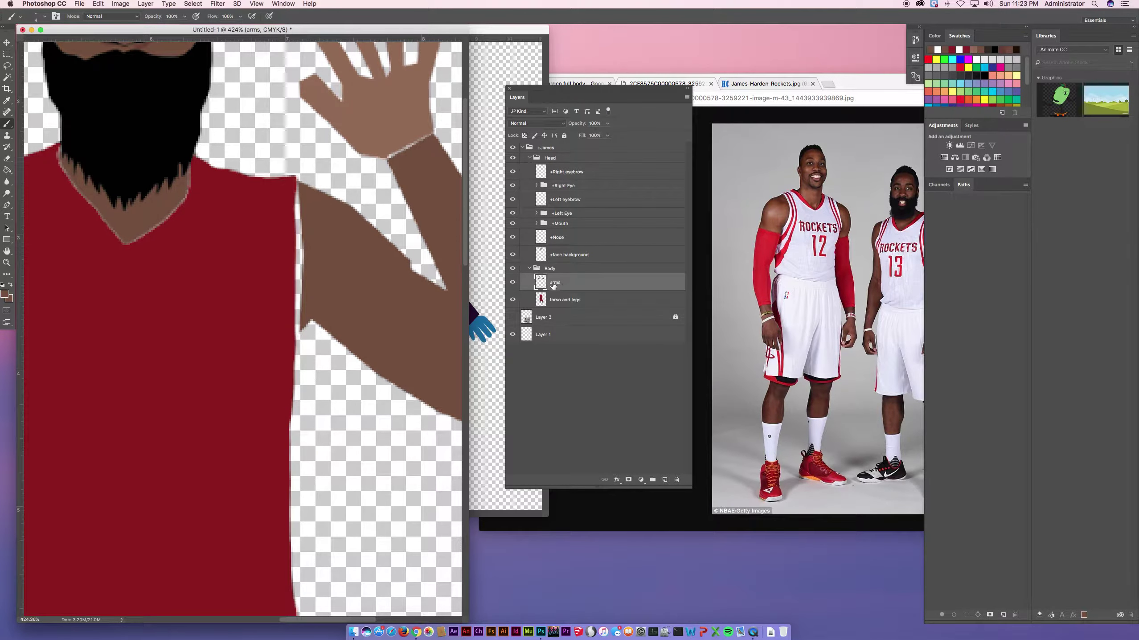
mouse_move(301, 218)
mouse_down()
mouse_move(296, 241)
mouse_move(298, 184)
mouse_move(297, 340)
mouse_move(305, 242)
mouse_move(298, 269)
mouse_move(294, 234)
mouse_move(293, 334)
mouse_up()
scroll(367, 292, left, 3)
scroll(367, 292, left, 5)
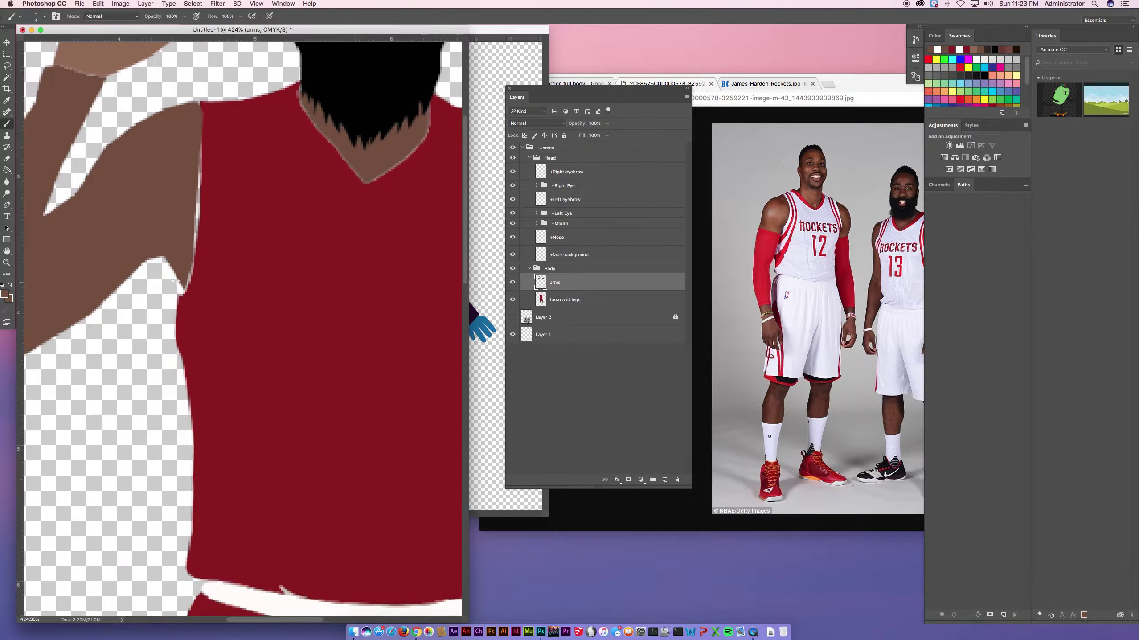
mouse_move(182, 284)
mouse_down()
mouse_move(196, 247)
mouse_move(196, 126)
mouse_move(198, 221)
mouse_move(193, 110)
mouse_move(202, 223)
mouse_move(191, 270)
mouse_up()
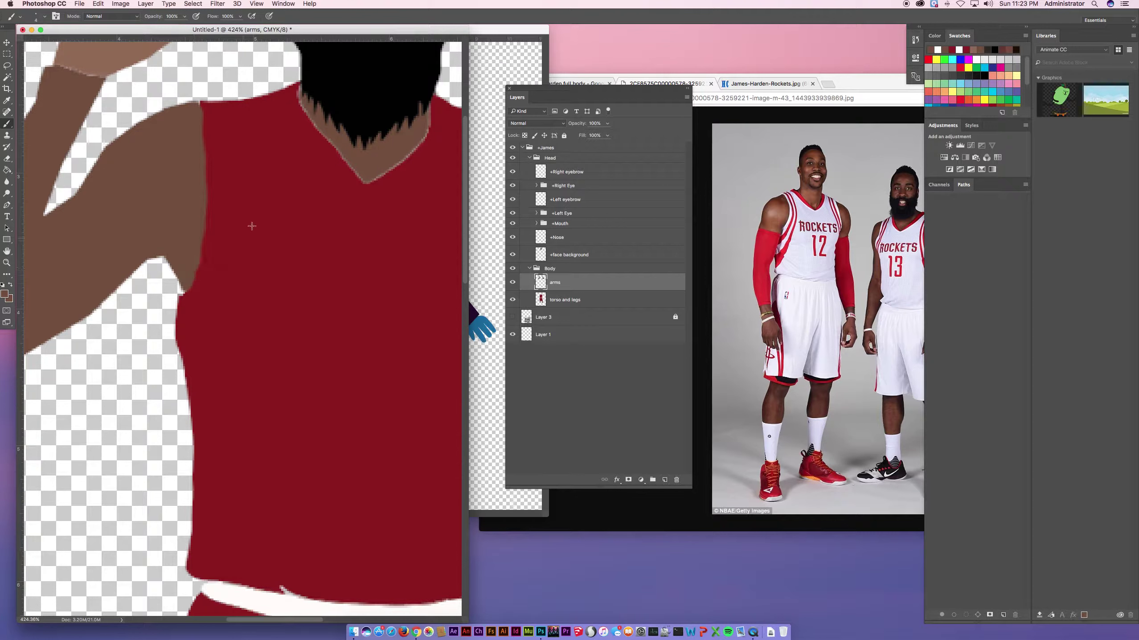
key(super+0)
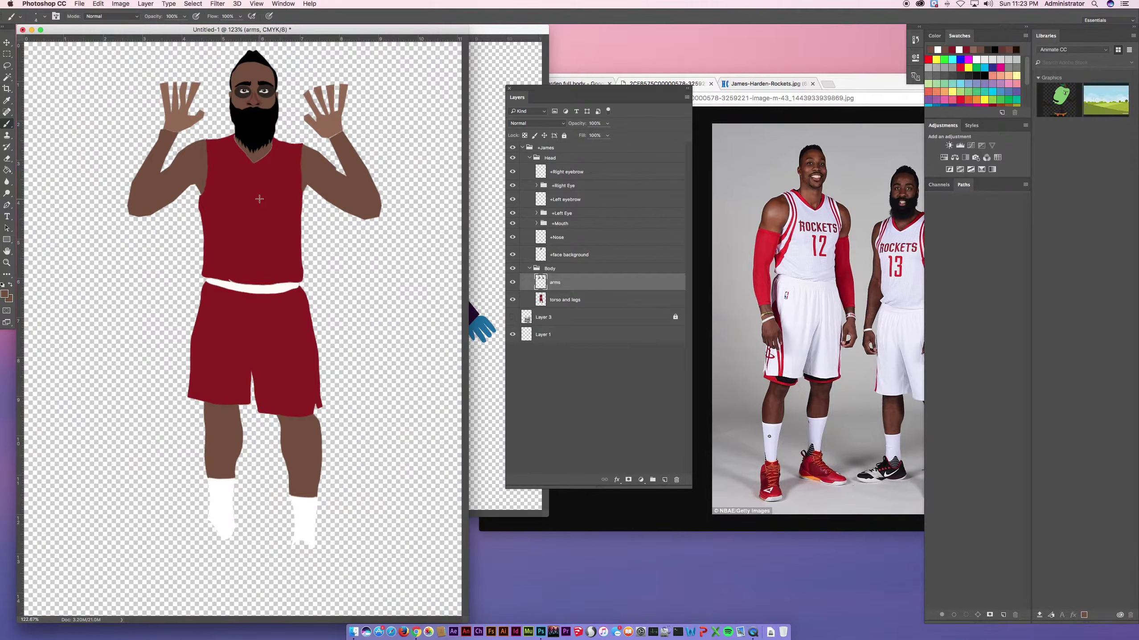
Save the document in Photoshop format on the Desktop as HARDEN, with Maximize Compatibility on
click(82, 3)
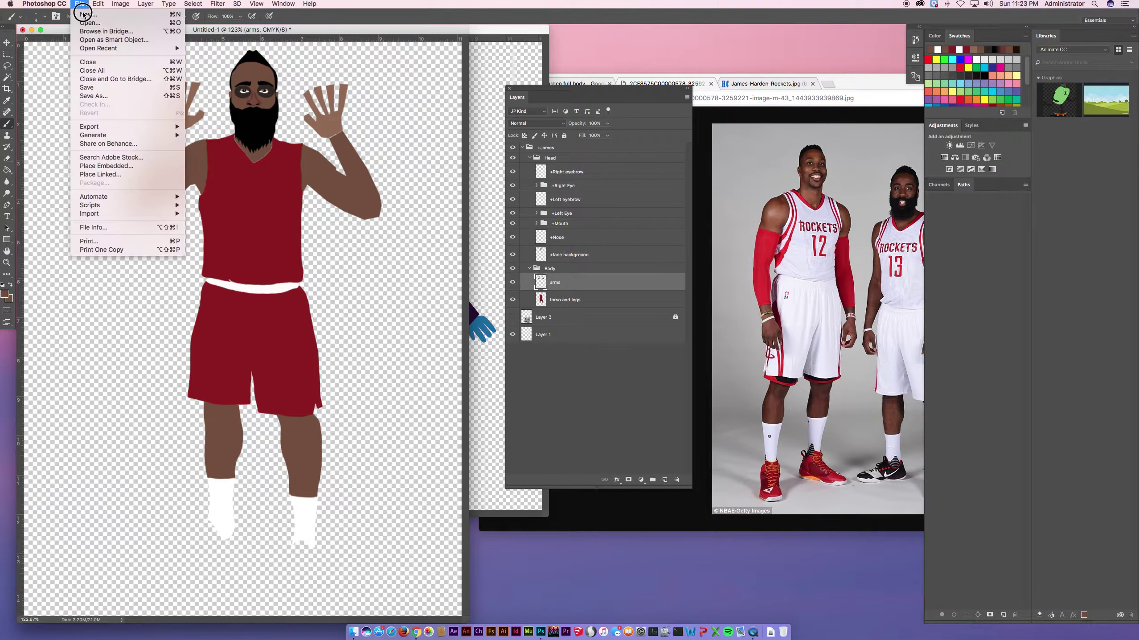
click(91, 94)
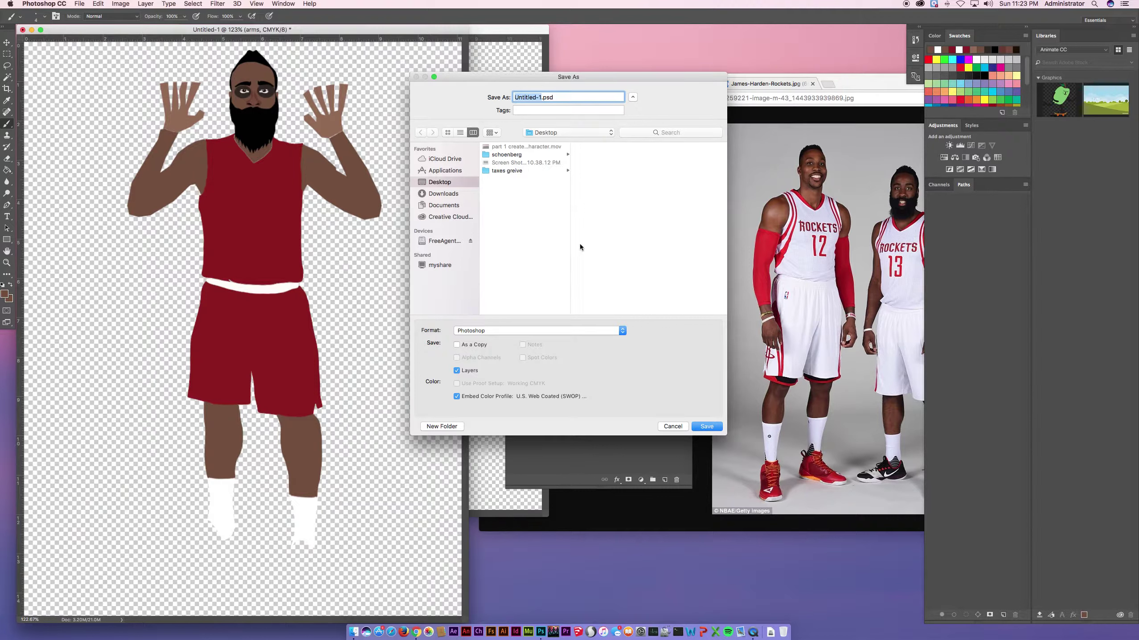
text(HARDEN)
key(Return)
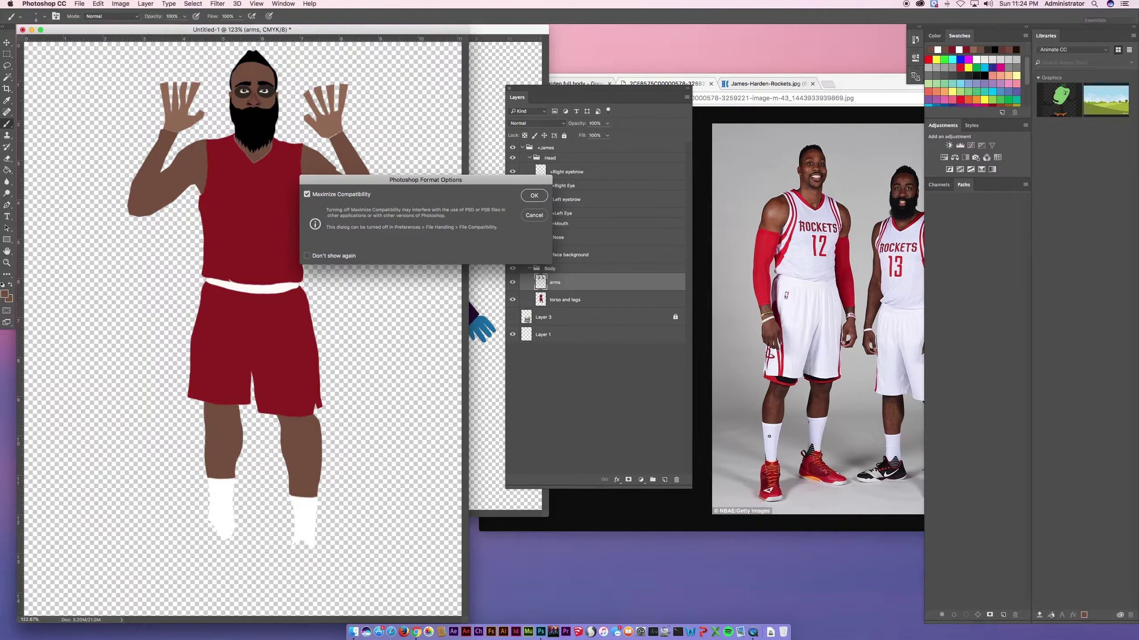
key(Return)
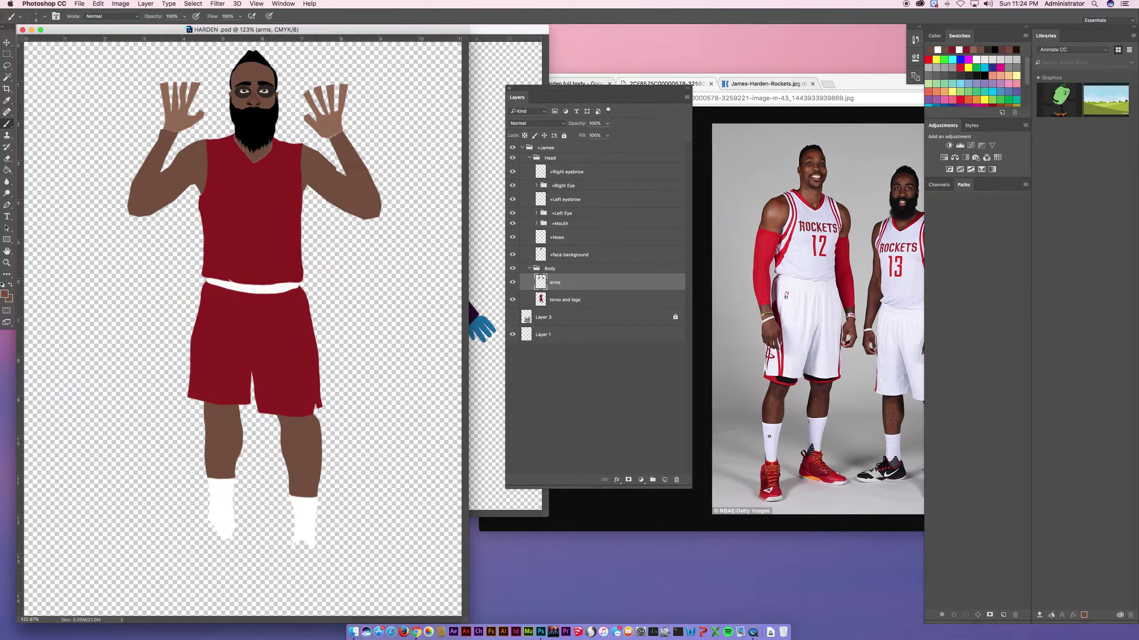
Show Layer 3, lasso both shoes on "torso and legs", fill them with dark grey #655d5d, clear the selection and save
click(566, 300)
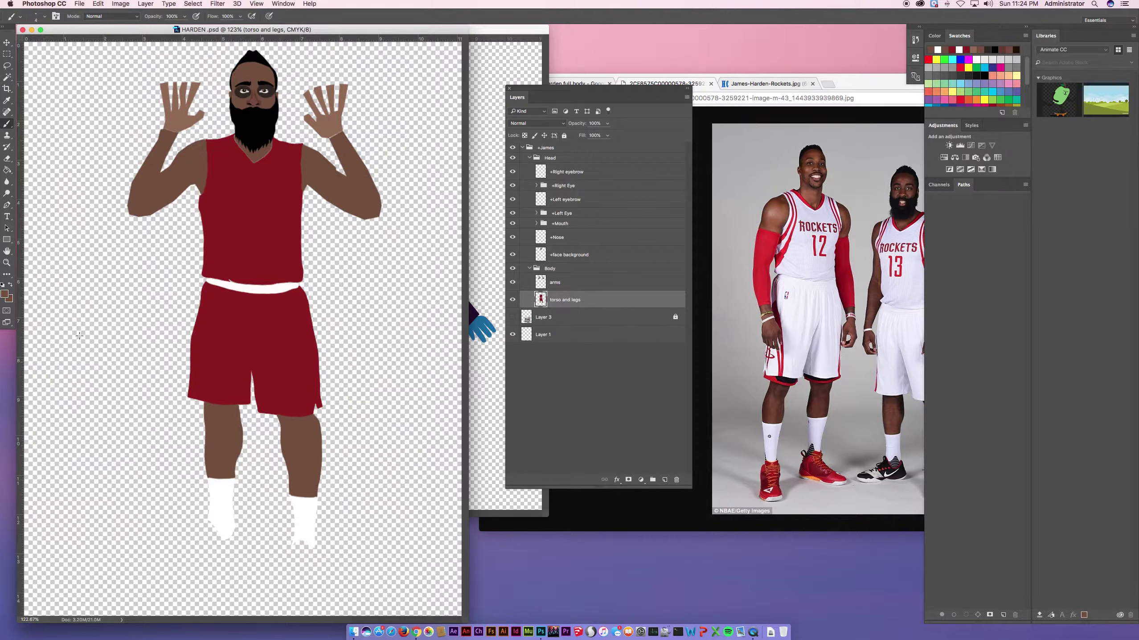
click(513, 317)
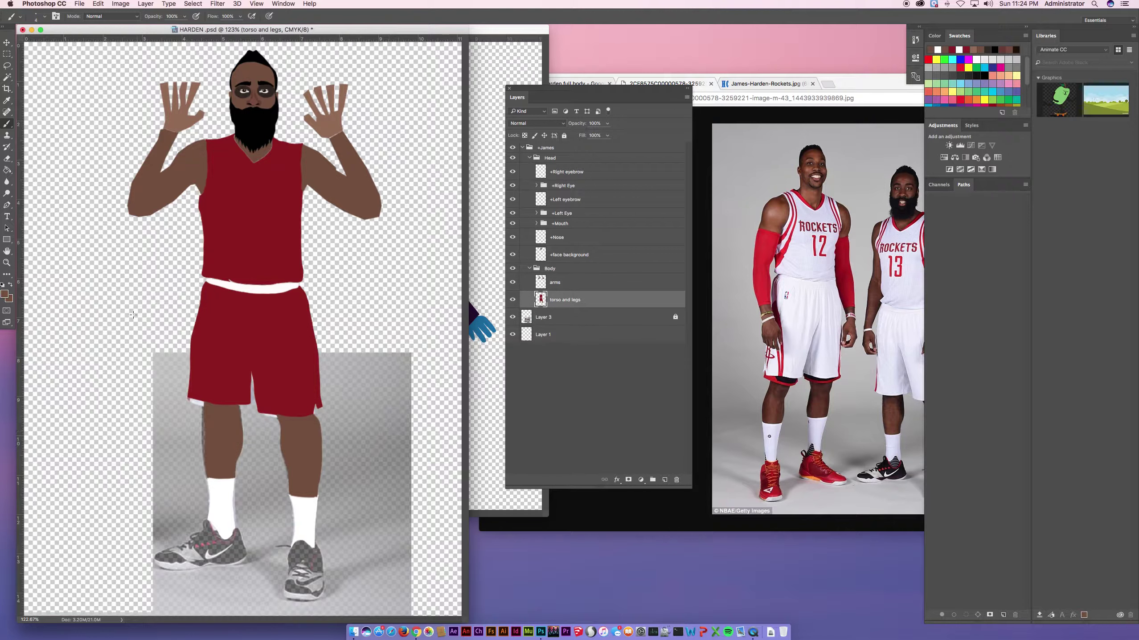
click(7, 66)
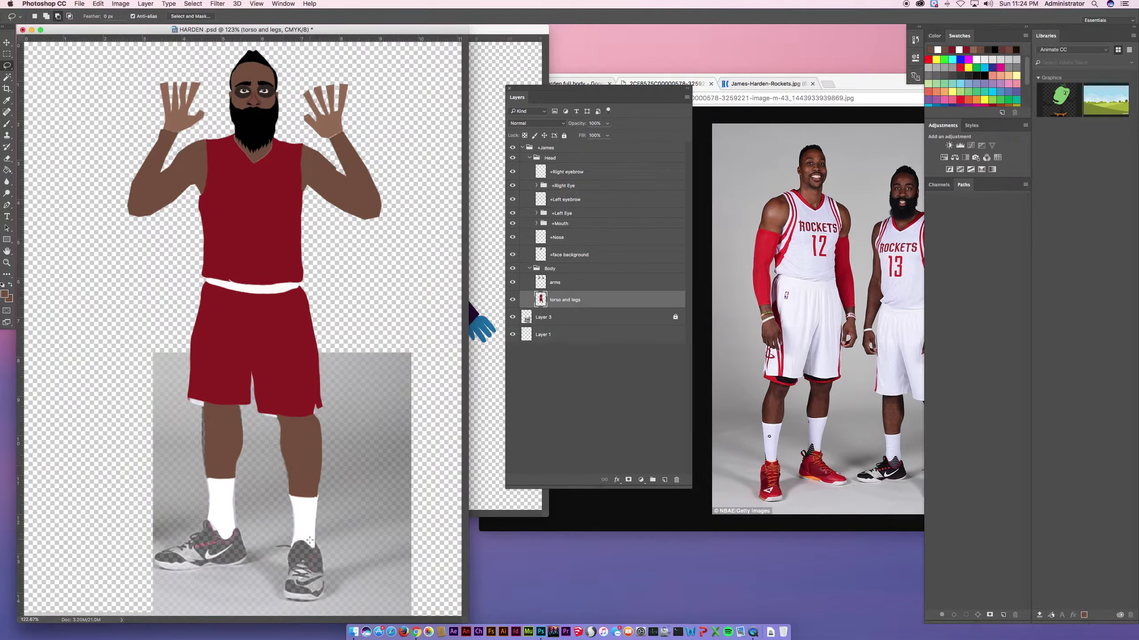
mouse_move(307, 543)
mouse_down()
mouse_move(292, 547)
mouse_move(283, 589)
mouse_move(314, 601)
mouse_move(319, 538)
mouse_move(205, 521)
mouse_move(154, 554)
mouse_move(160, 567)
mouse_move(233, 563)
mouse_move(247, 550)
mouse_move(237, 534)
mouse_up()
click(6, 170)
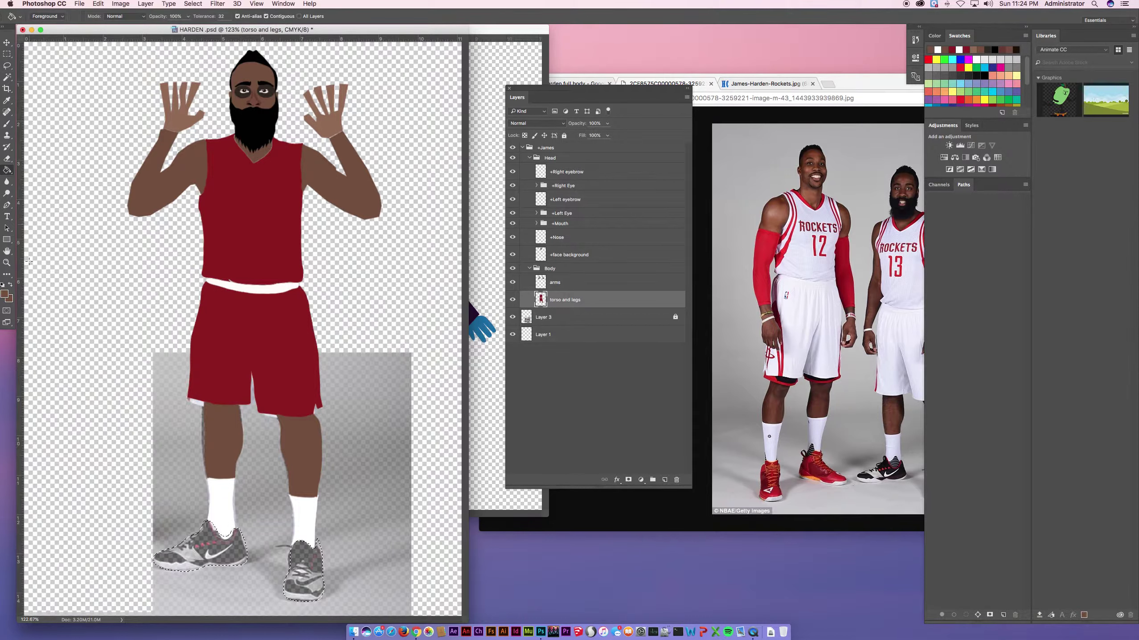
click(6, 295)
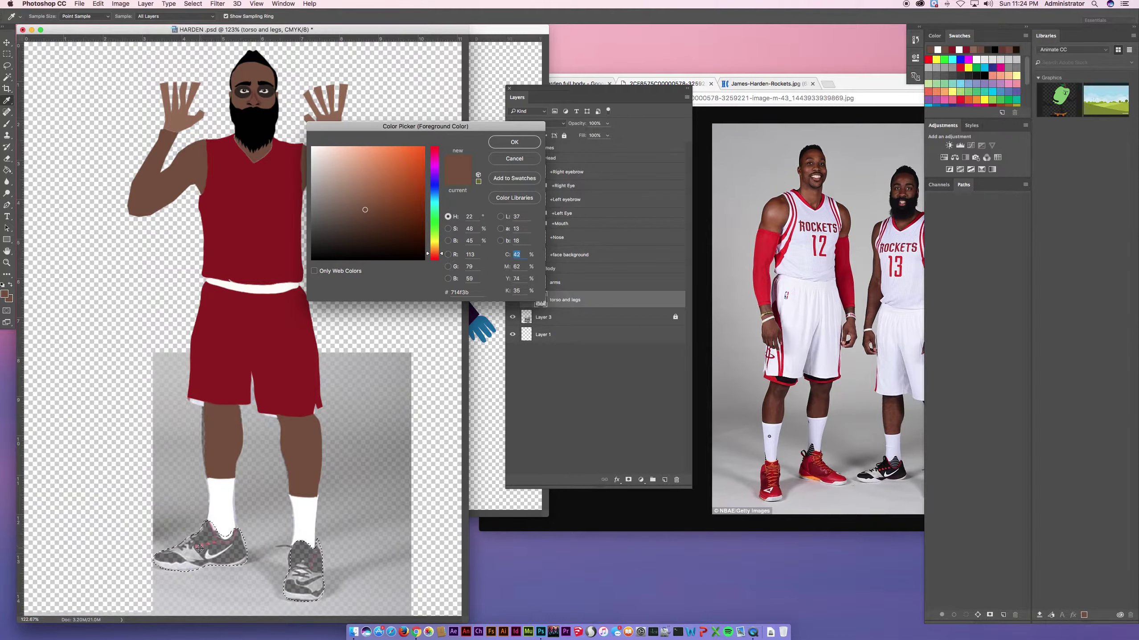
click(195, 552)
click(321, 215)
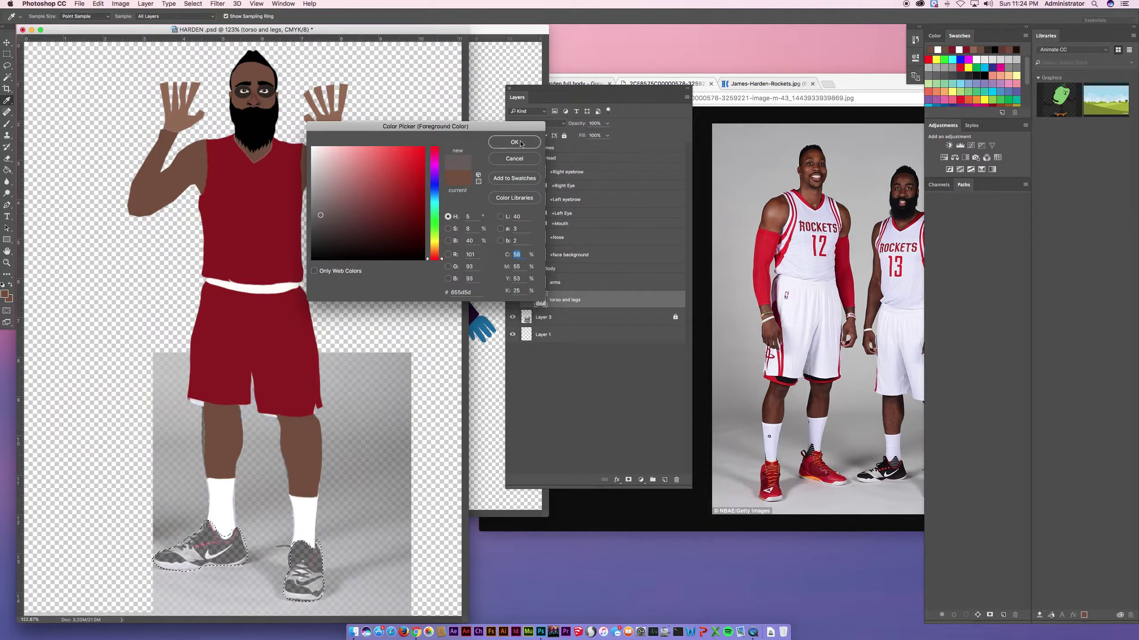
key(Return)
click(284, 564)
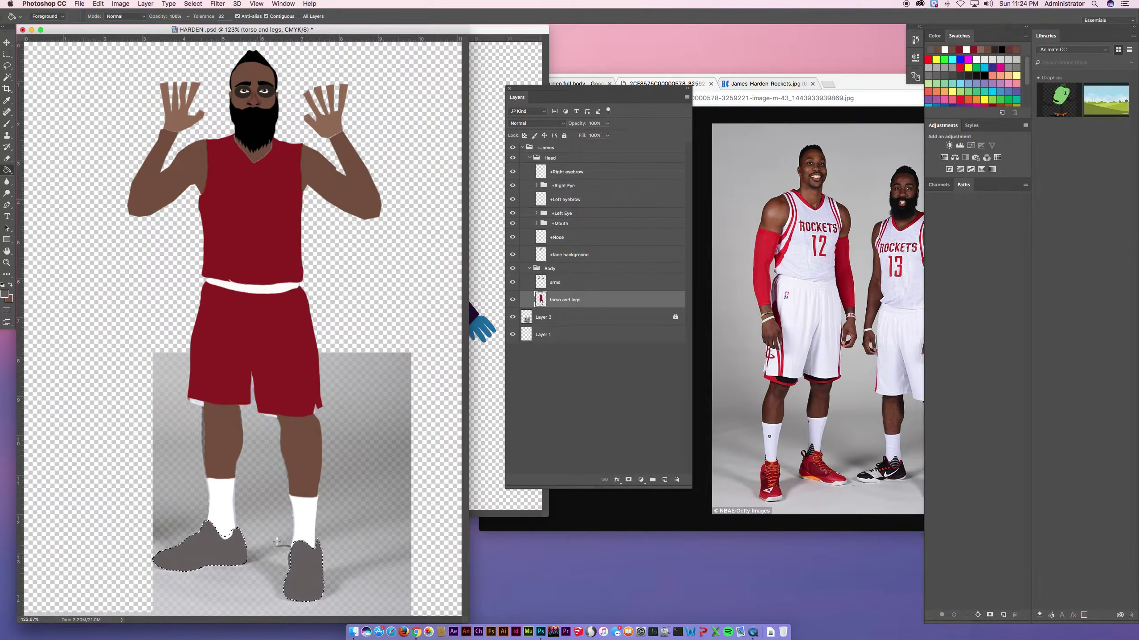
key(super+d)
key(super+s)
Bring the sample puppet document forward, put the browser window away, and move the Layers panel clear of the artwork
click(490, 220)
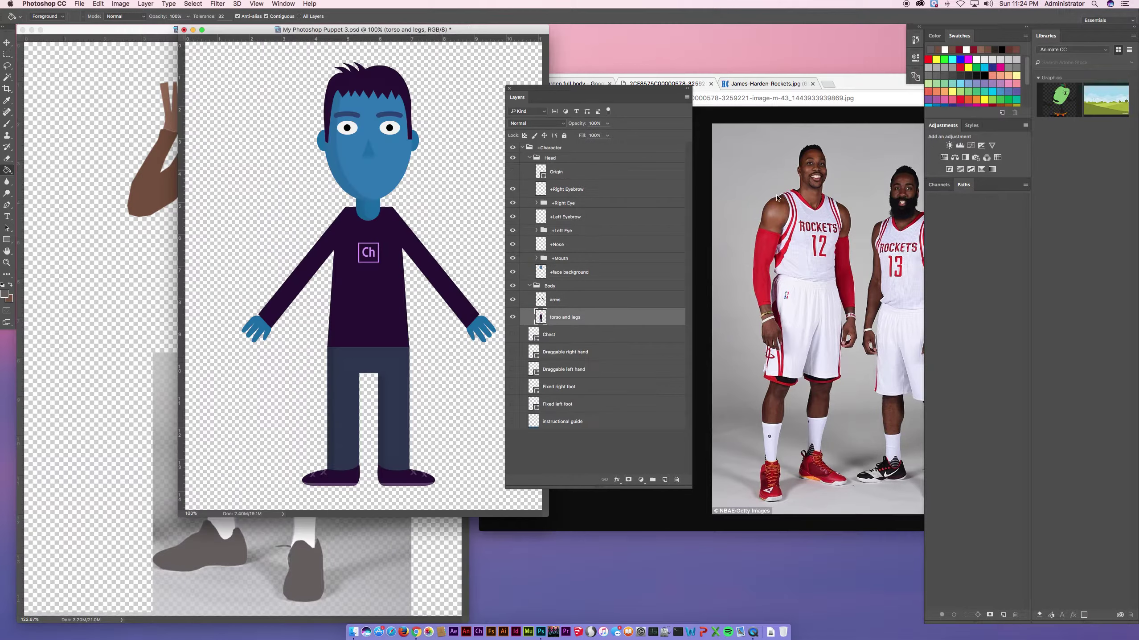
click(749, 177)
click(498, 83)
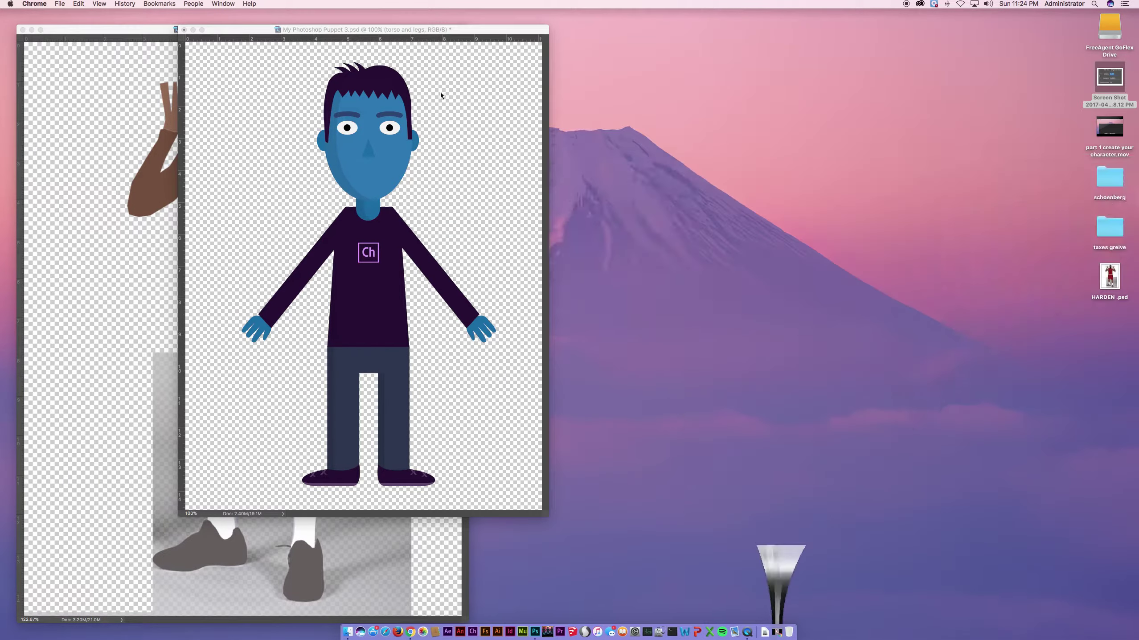
drag(549, 91, 652, 76)
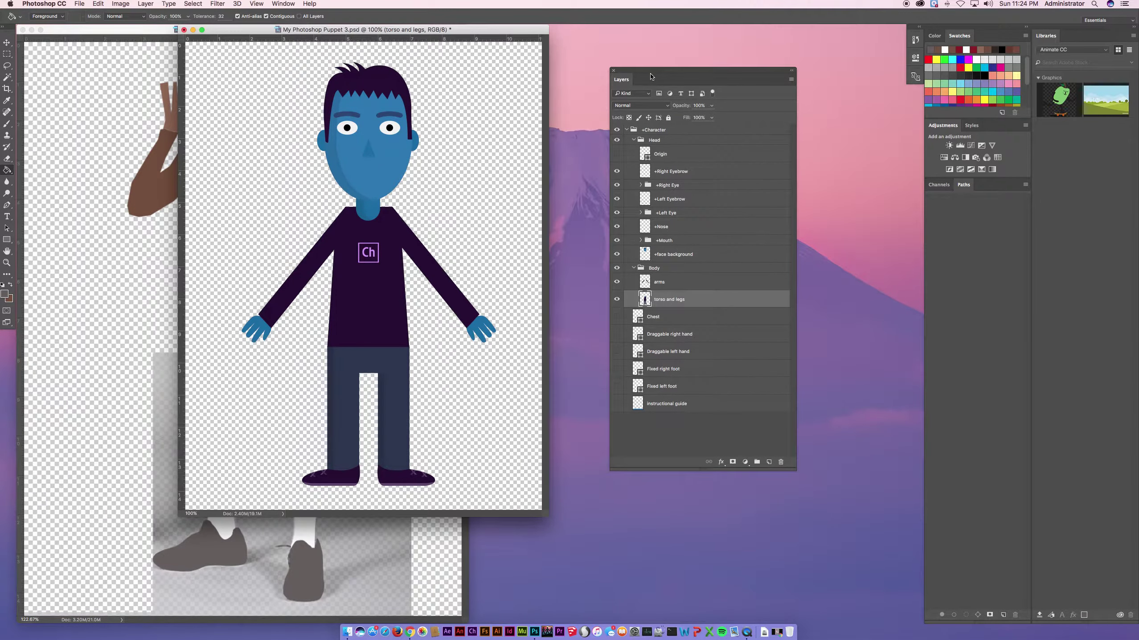
Examine the sample puppet's Chest and Origin layers, making Origin visible and choosing the Direct Selection tool to inspect its shape path
click(653, 320)
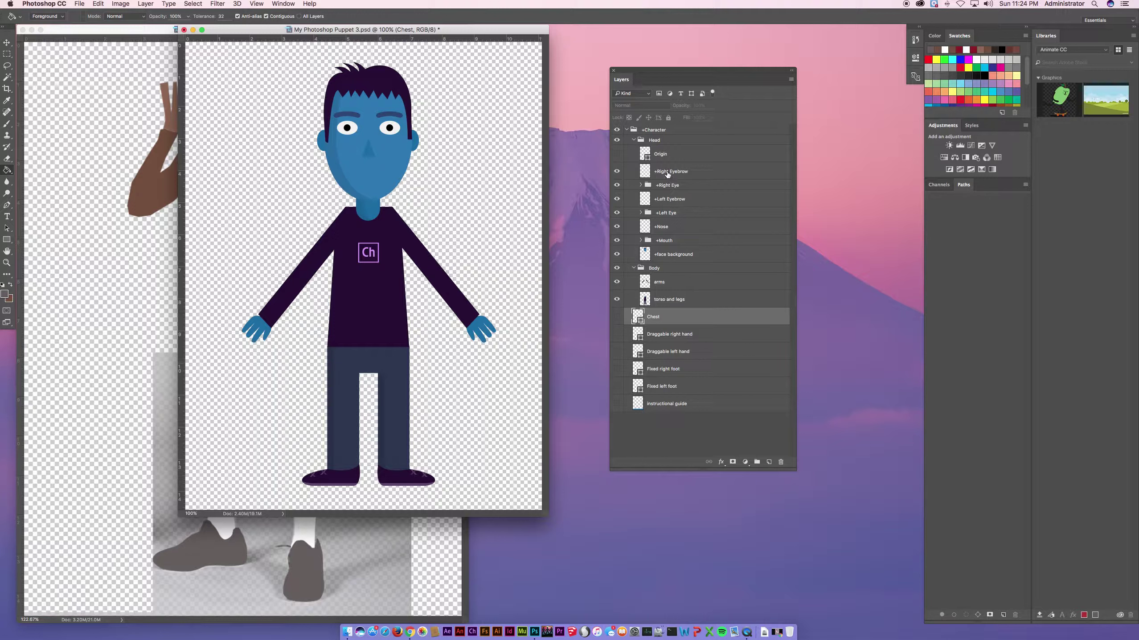
click(666, 156)
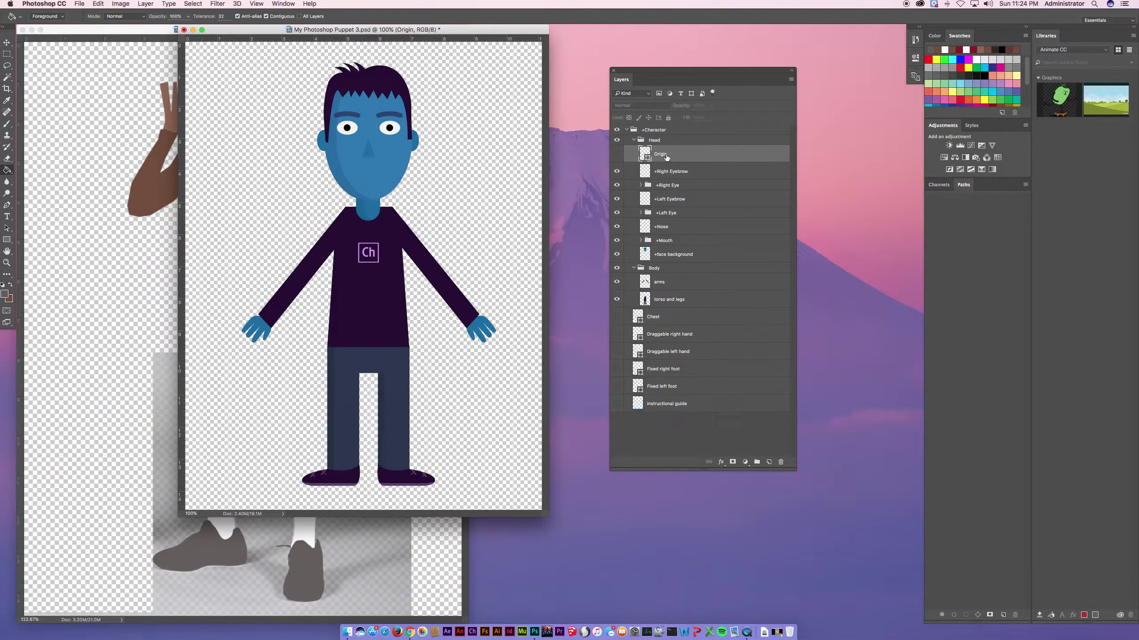
click(617, 155)
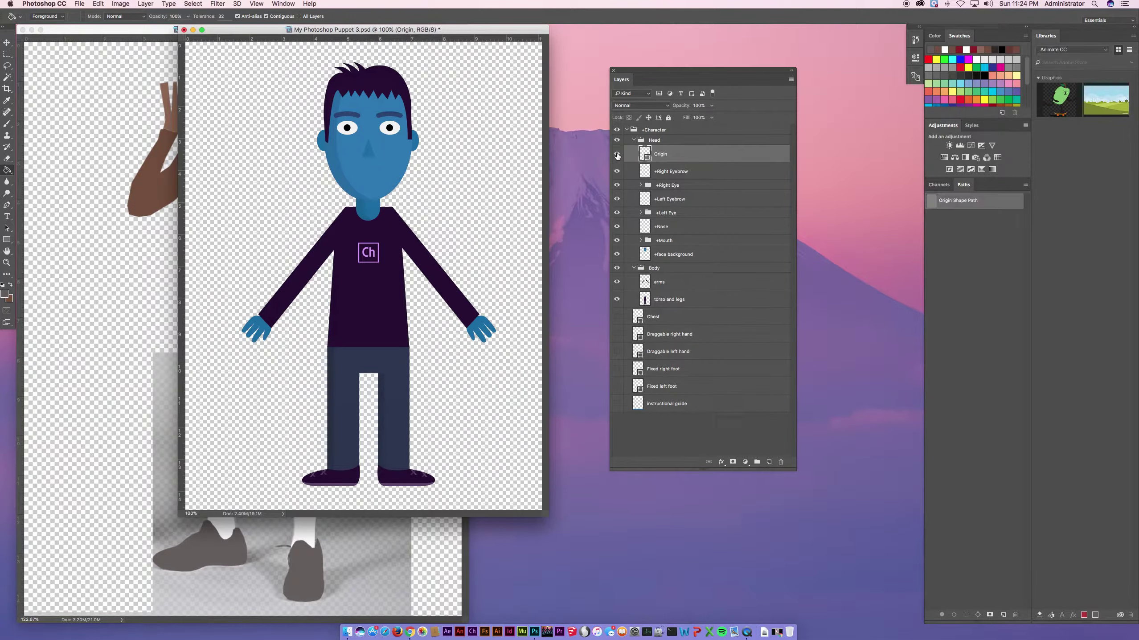
click(10, 229)
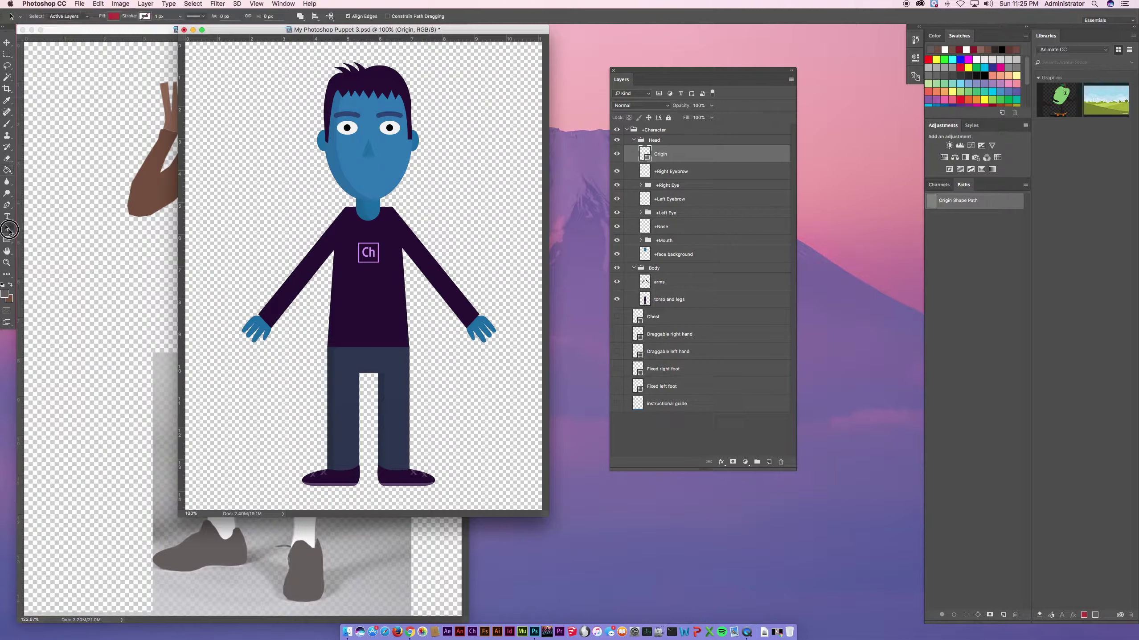
click(31, 239)
click(483, 190)
click(7, 228)
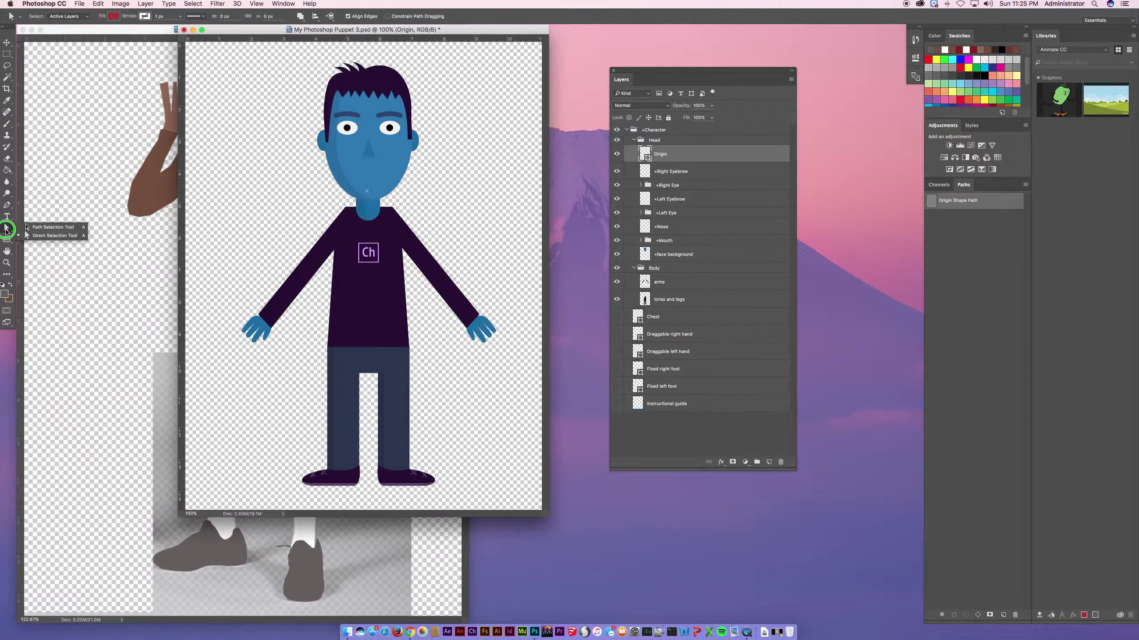
click(27, 236)
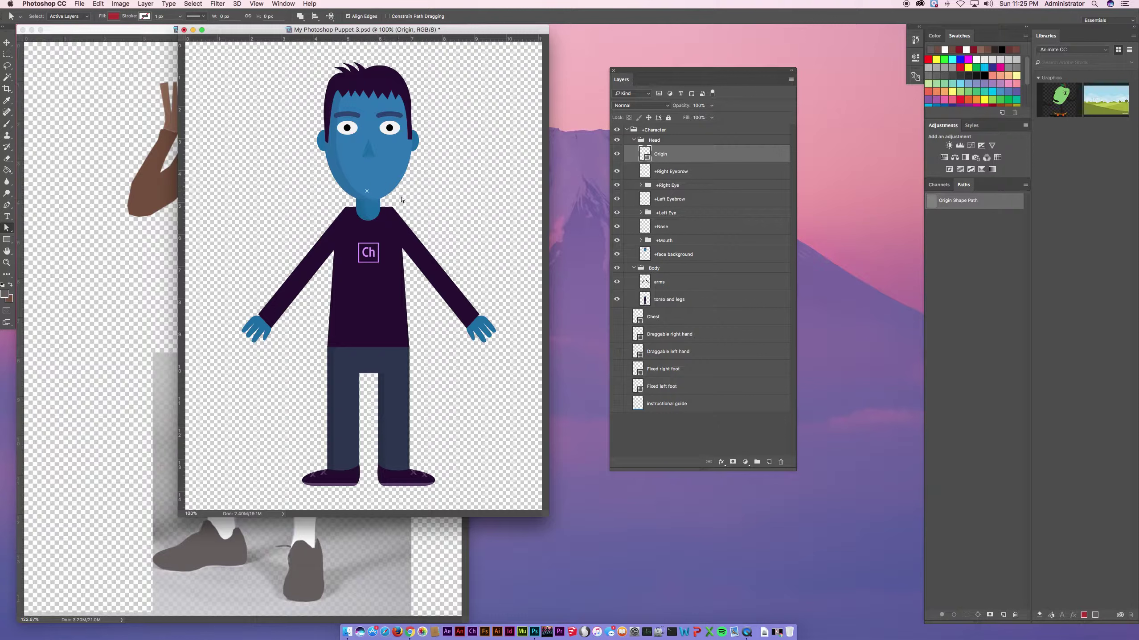
Bring the HARDEN document forward and set the Pen tool to Shape mode with no fill and a black stroke
click(116, 31)
click(7, 205)
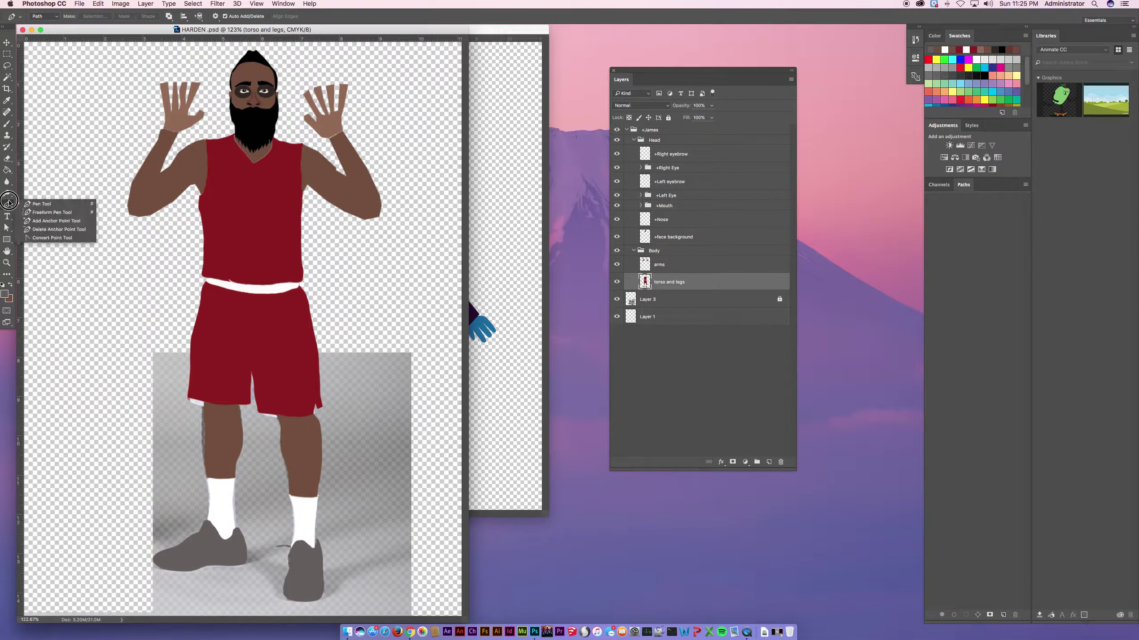
click(43, 204)
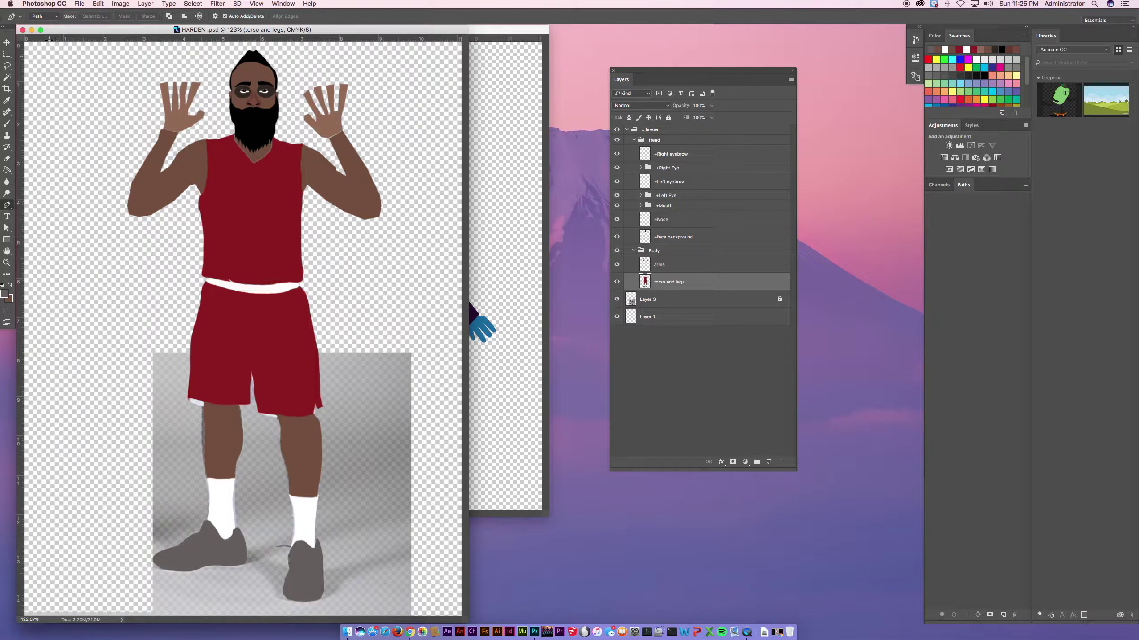
click(45, 16)
click(43, 9)
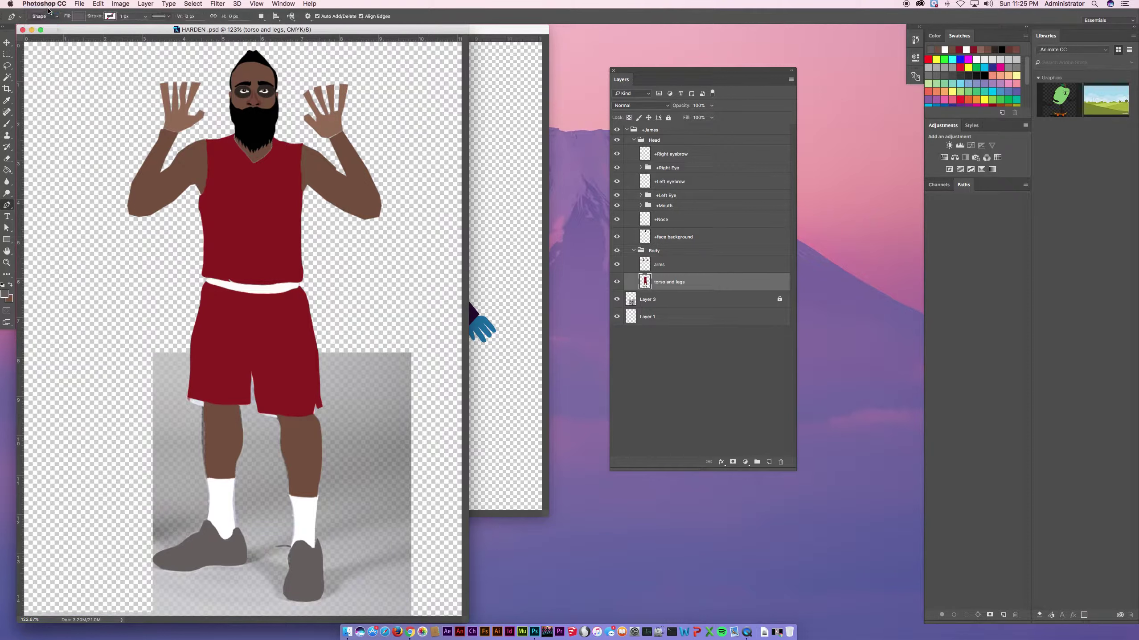
click(74, 17)
click(42, 33)
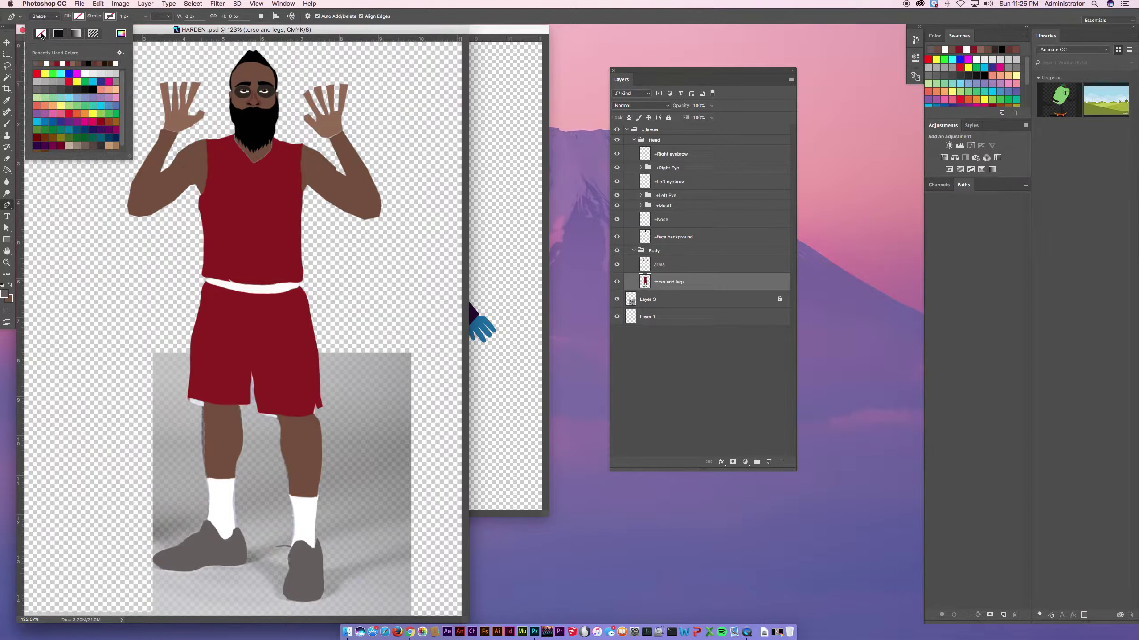
click(111, 17)
click(89, 34)
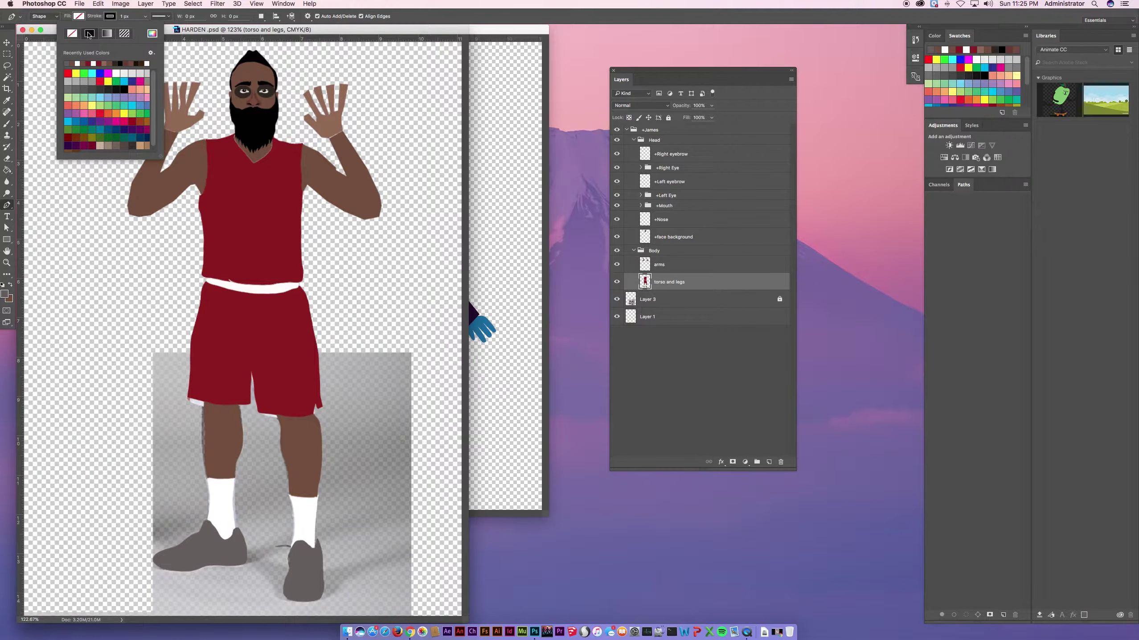
drag(195, 32, 194, 33)
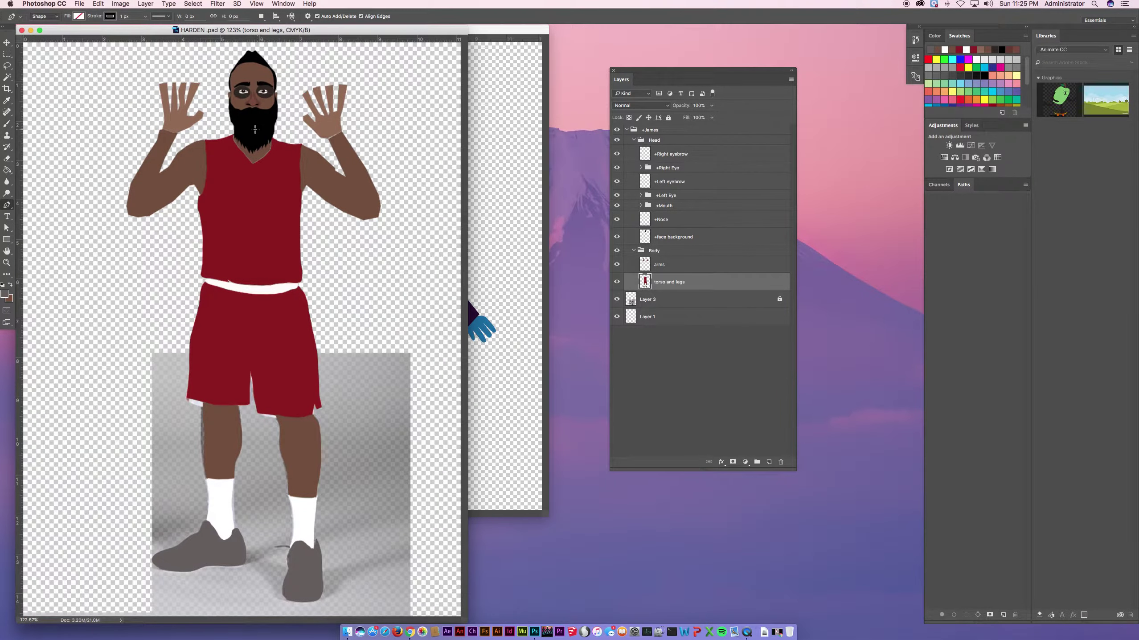
Place a single-point shape on the beard above "+Right eyebrow" in the Head group and name its layer ORIGIN
click(667, 140)
click(667, 154)
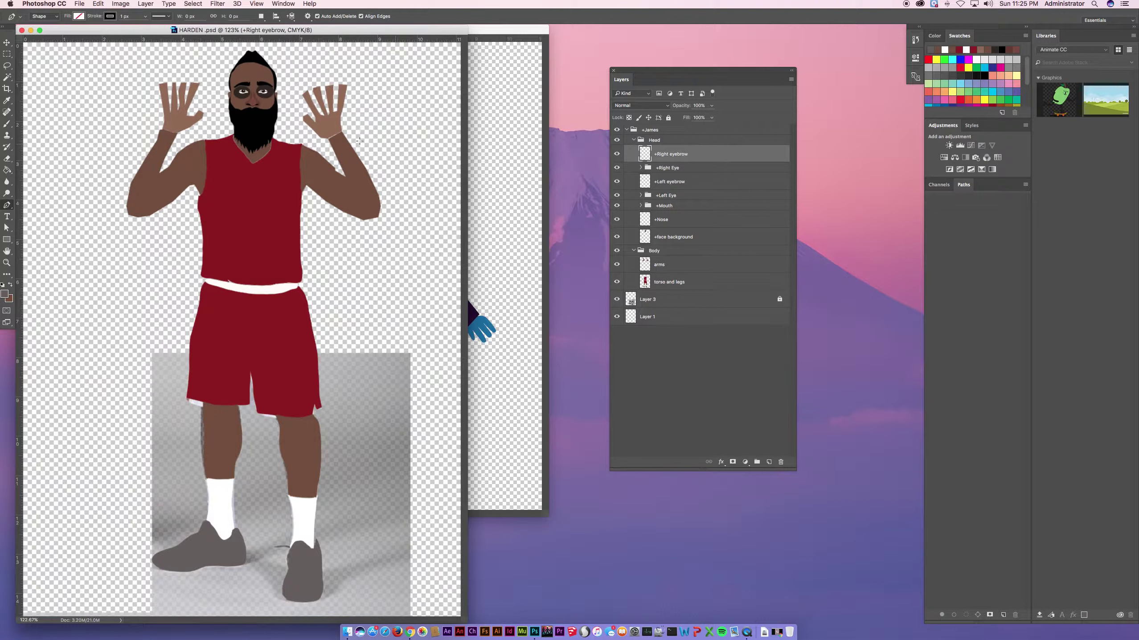
click(253, 131)
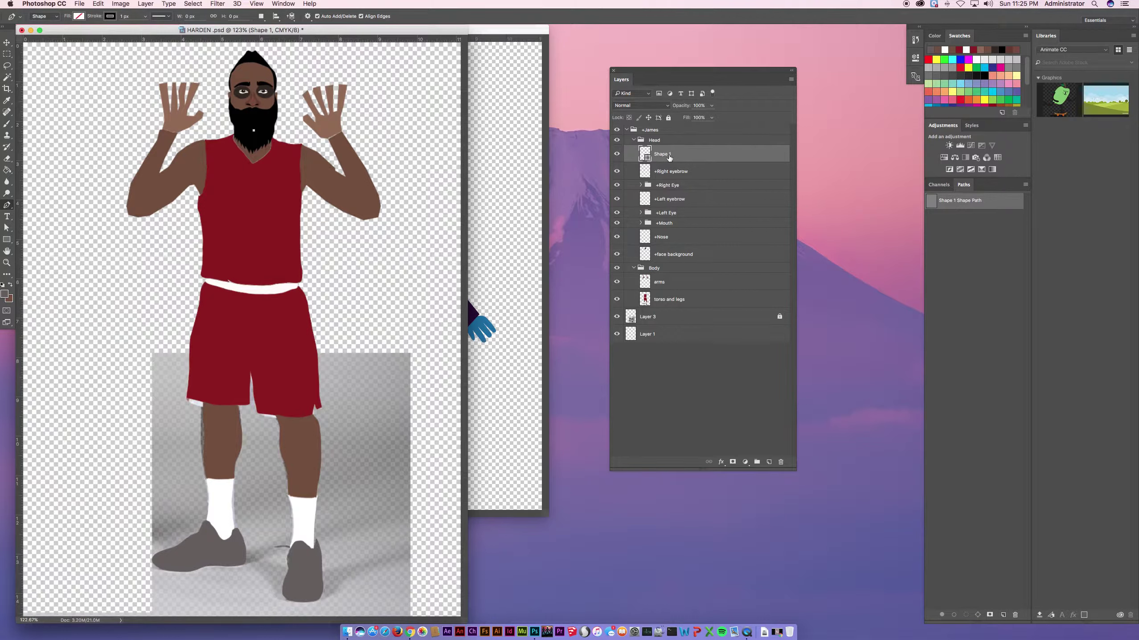
double_click(665, 153)
text(ORIGIN)
key(Return)
Compare the new ORIGIN point with the sample puppet's Origin point, using the Direct Selection tool on the ORIGIN layer
click(522, 151)
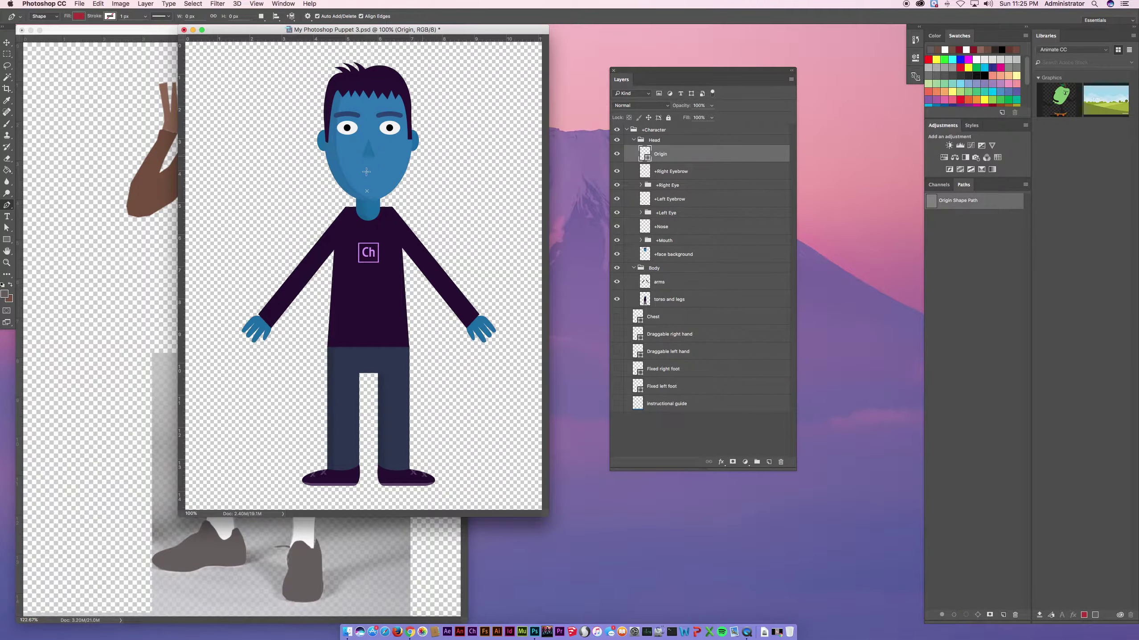
click(83, 243)
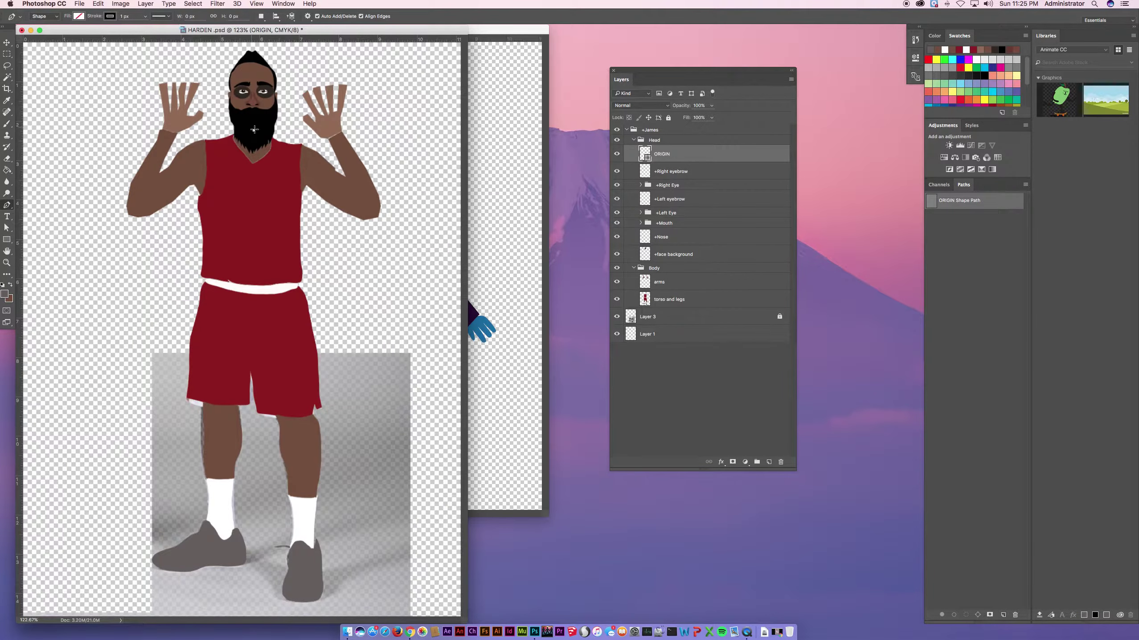
click(12, 229)
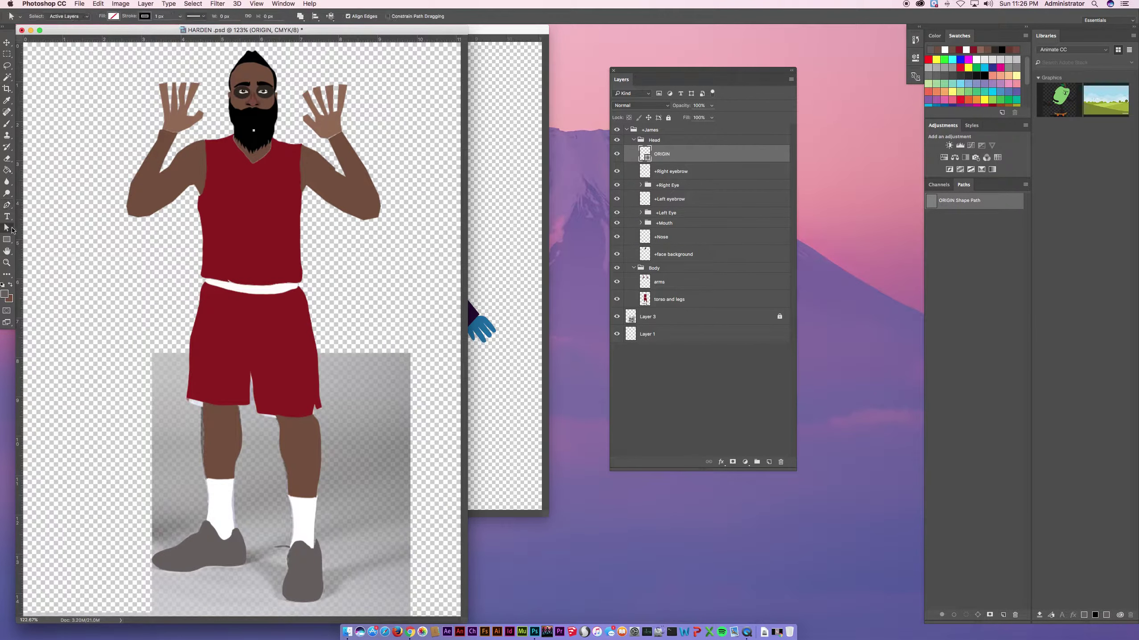
click(670, 170)
click(661, 153)
Show the sample puppet's Chest layer and inspect its point's position with the Direct Selection tool, comparing it against HARDEN
click(501, 366)
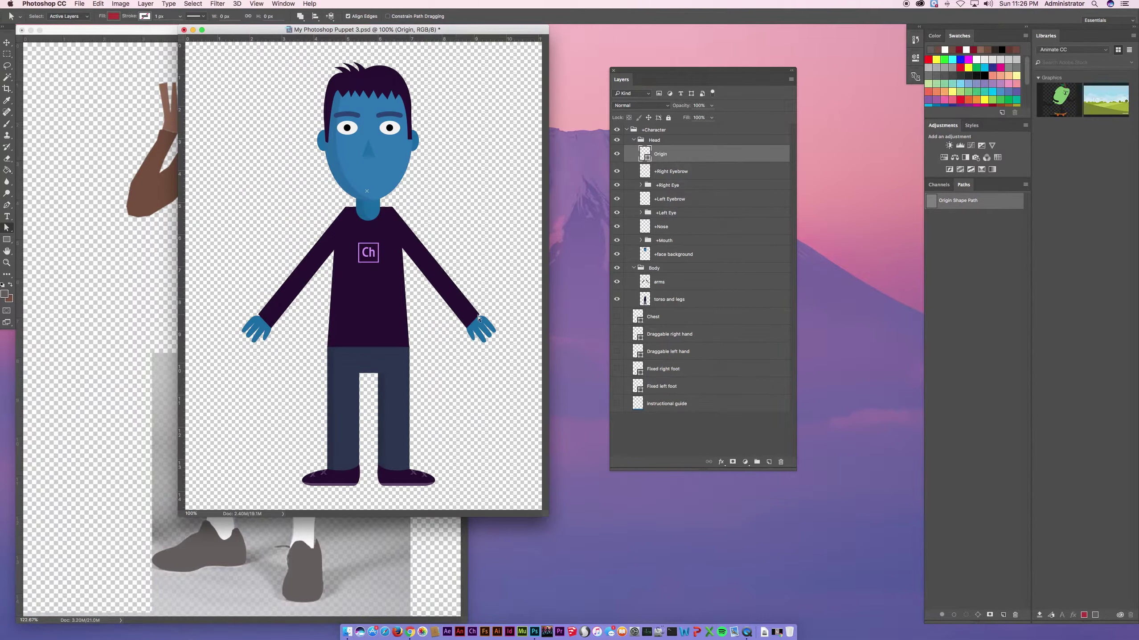
click(671, 319)
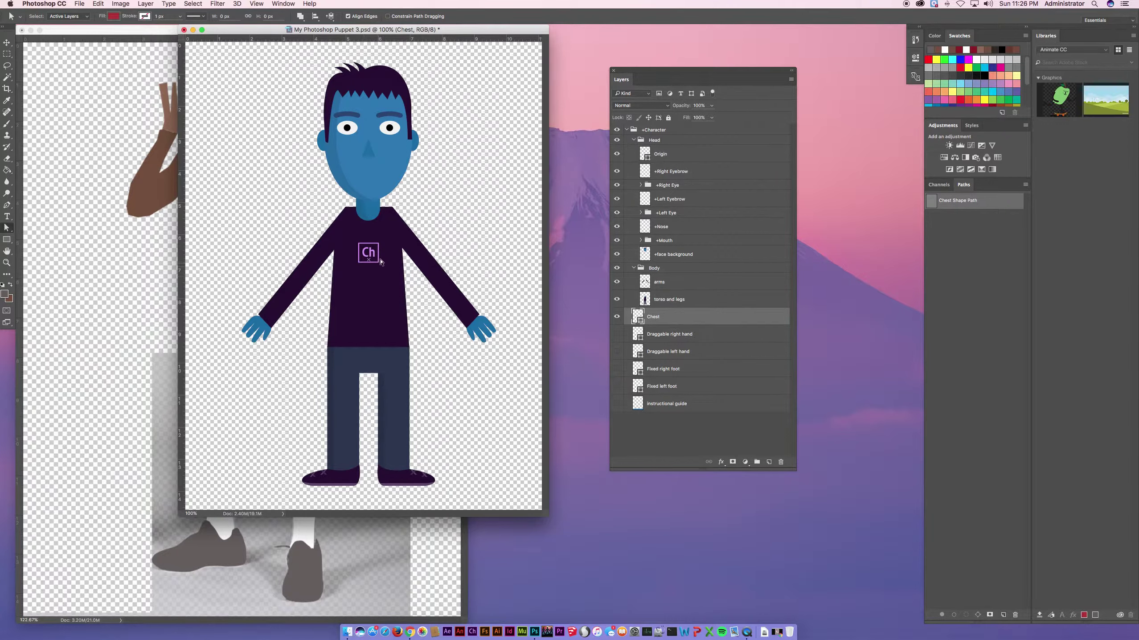
click(6, 230)
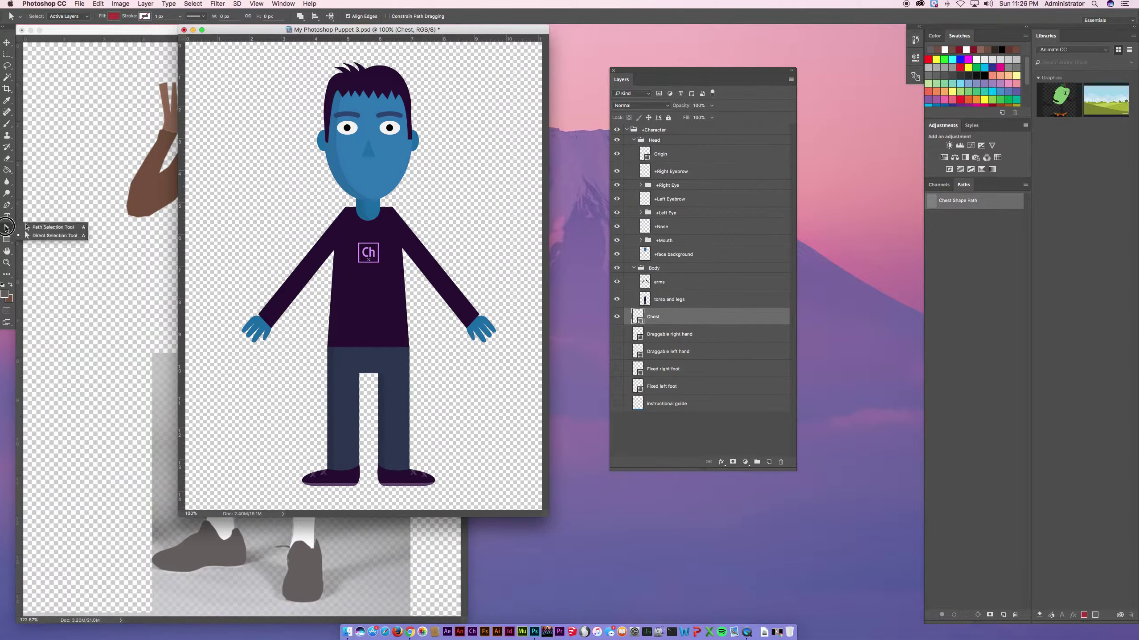
click(29, 238)
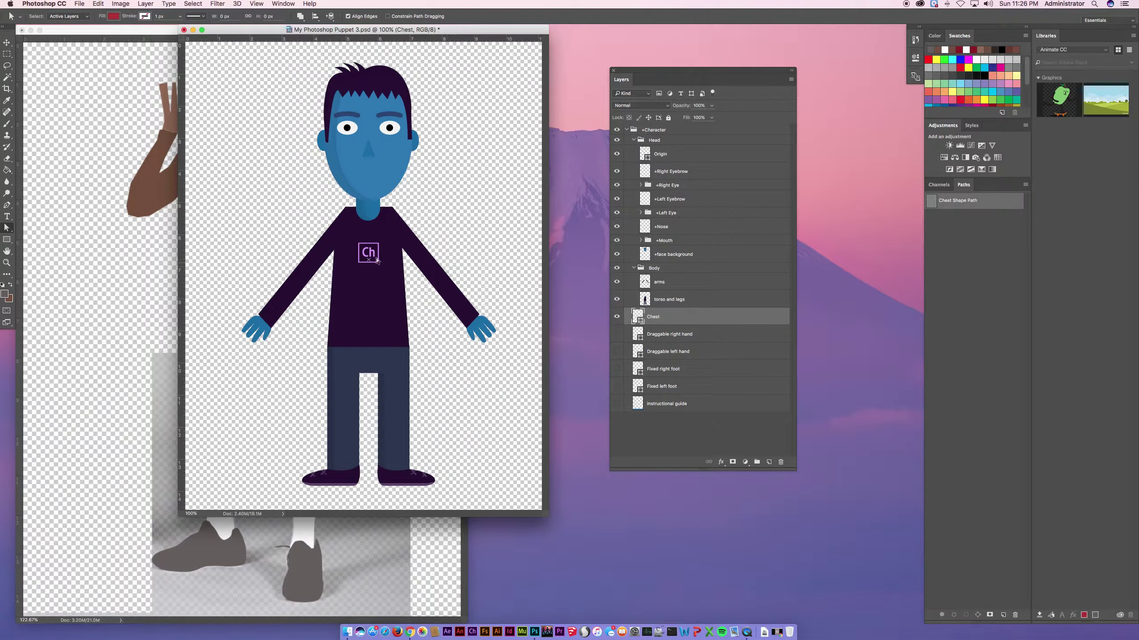
click(99, 224)
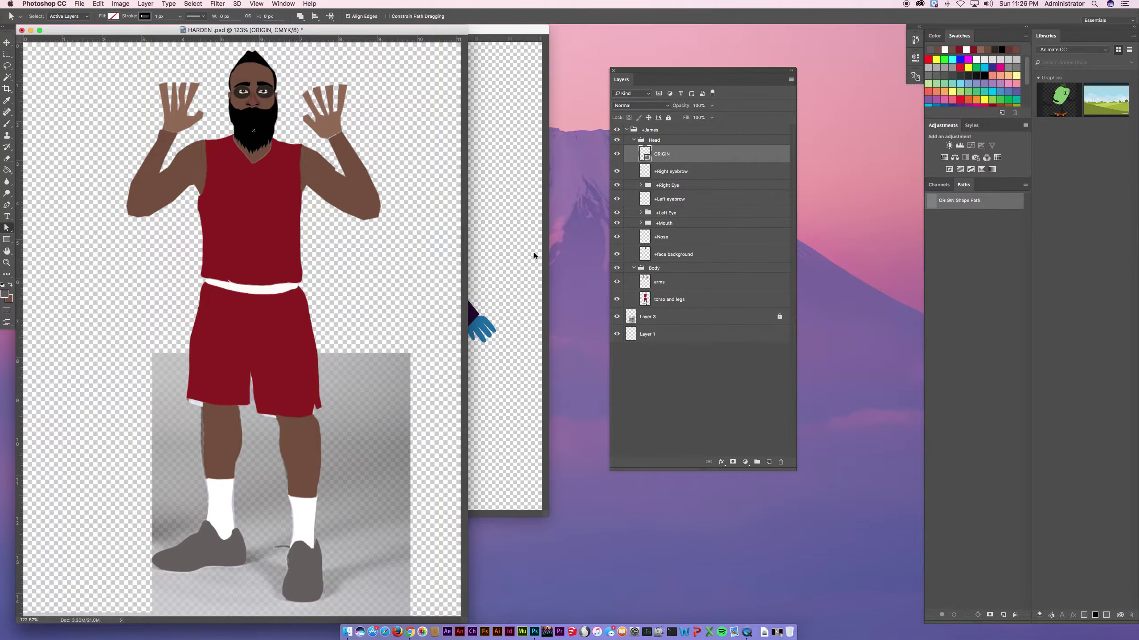
click(534, 256)
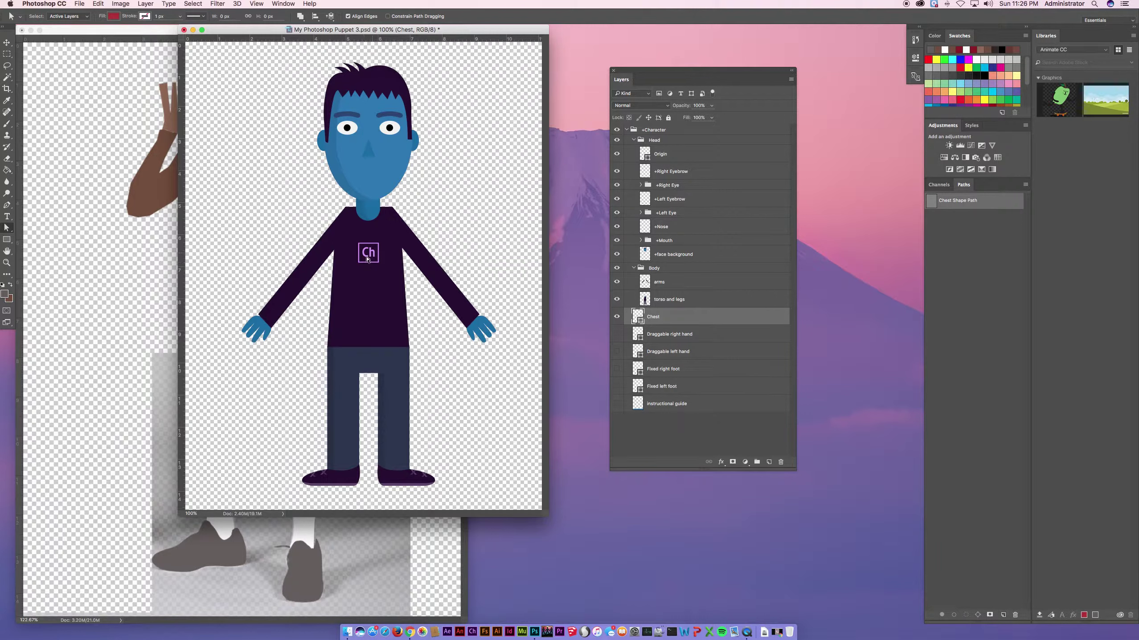
Unlock the reference photo layer, Layer 3, in the HARDEN document and delete it
click(156, 231)
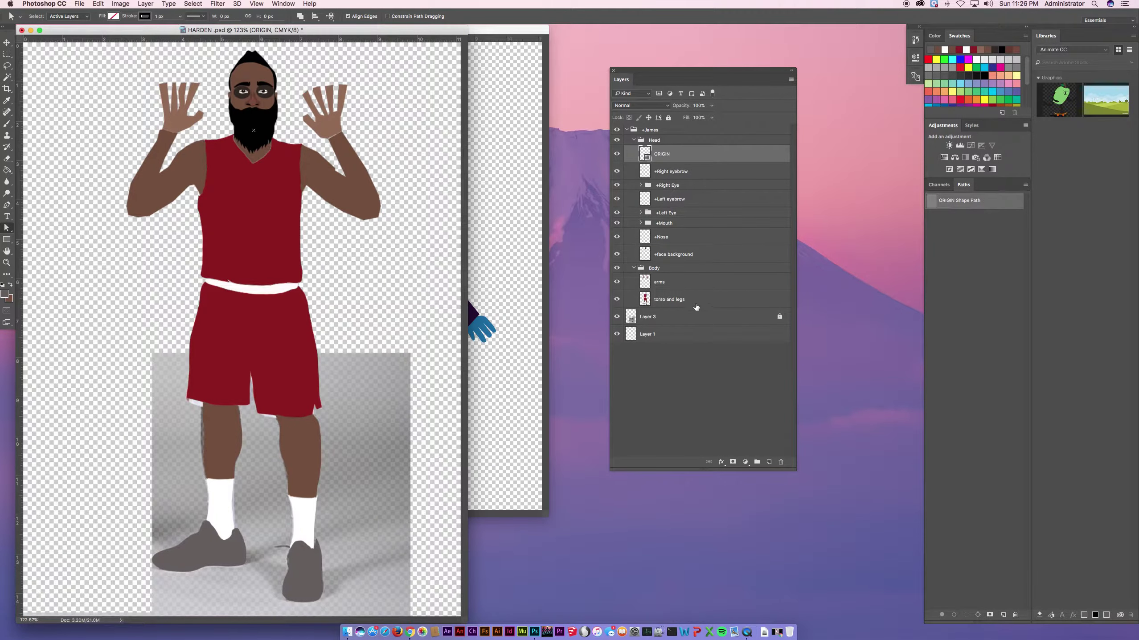
click(680, 299)
click(679, 317)
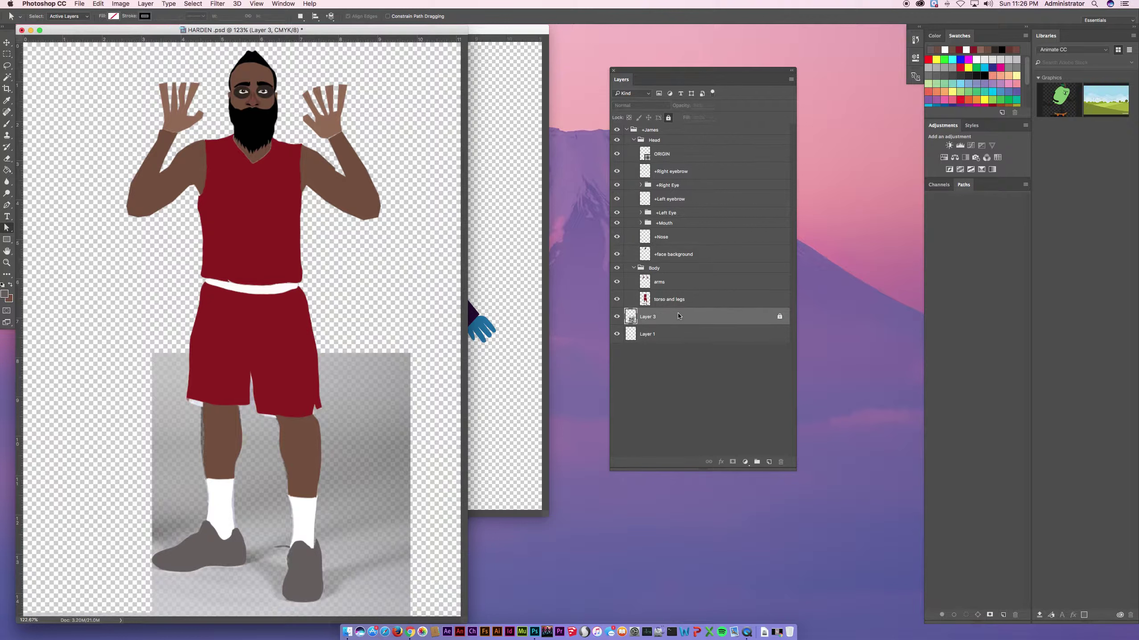
click(669, 118)
key(Delete)
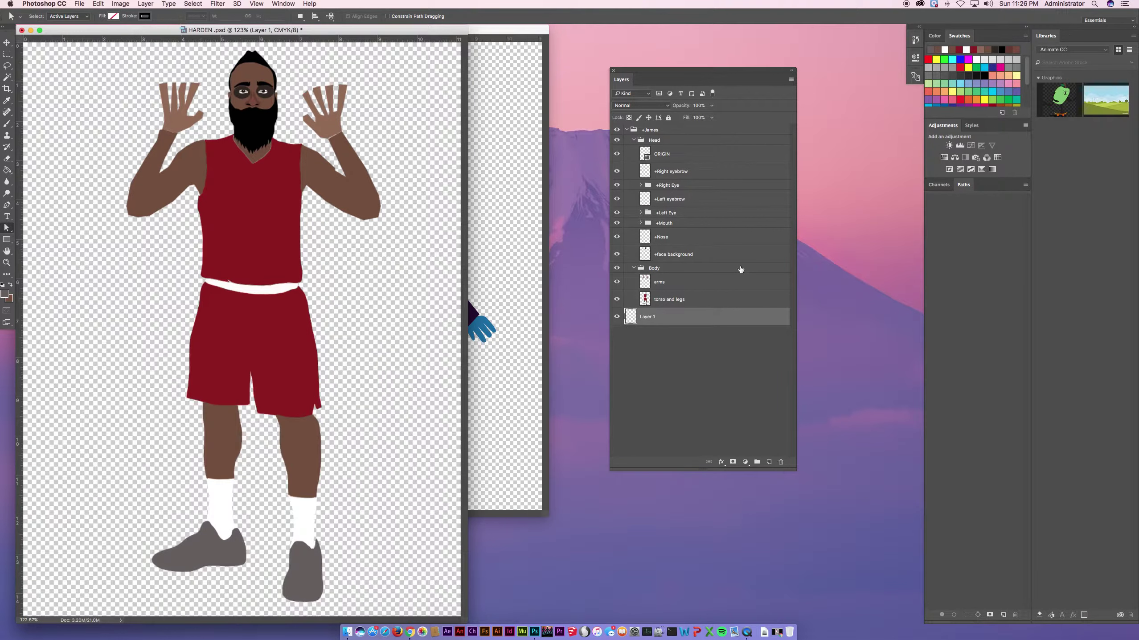
With the Pen tool, place a point shape at the centre of the chest on Layer 1 and name the layer CHEST
click(7, 206)
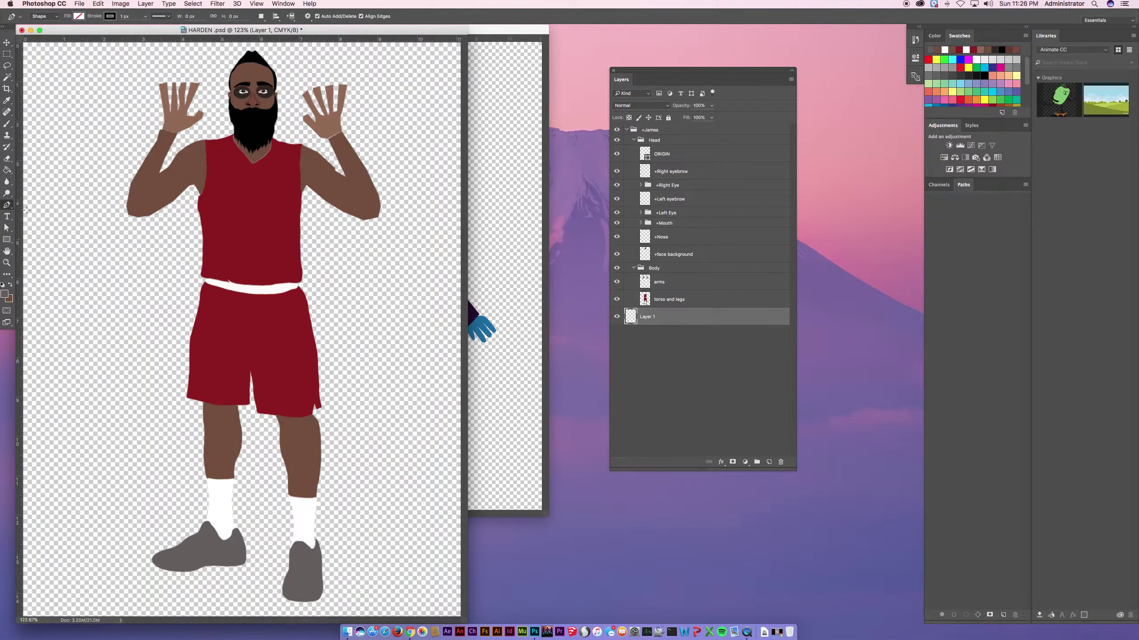
click(252, 200)
click(524, 305)
click(84, 292)
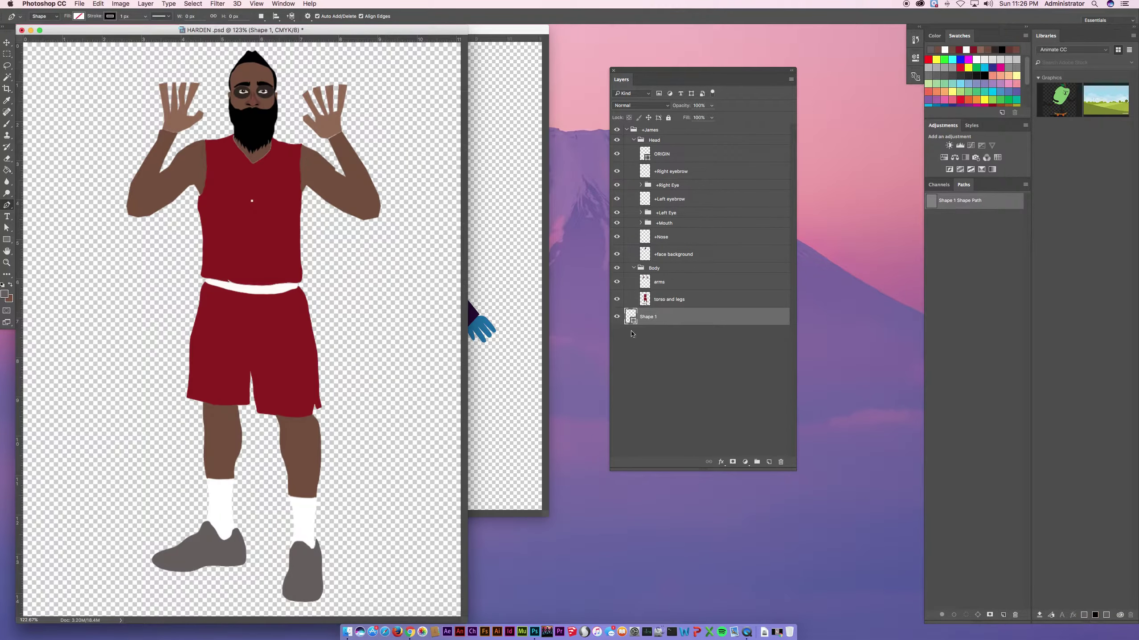
double_click(651, 317)
text(CHEST)
key(Return)
Show the sample puppet's "Draggable right hand" layer to check where its point sits, and return to the HARDEN document
click(516, 335)
click(660, 334)
click(618, 334)
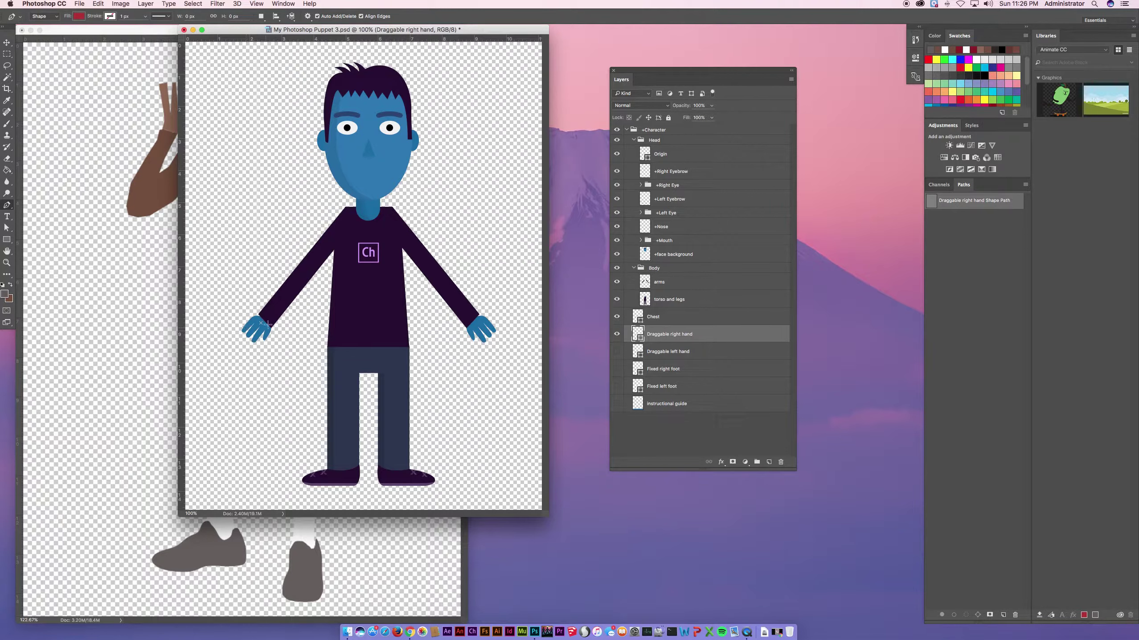
click(172, 319)
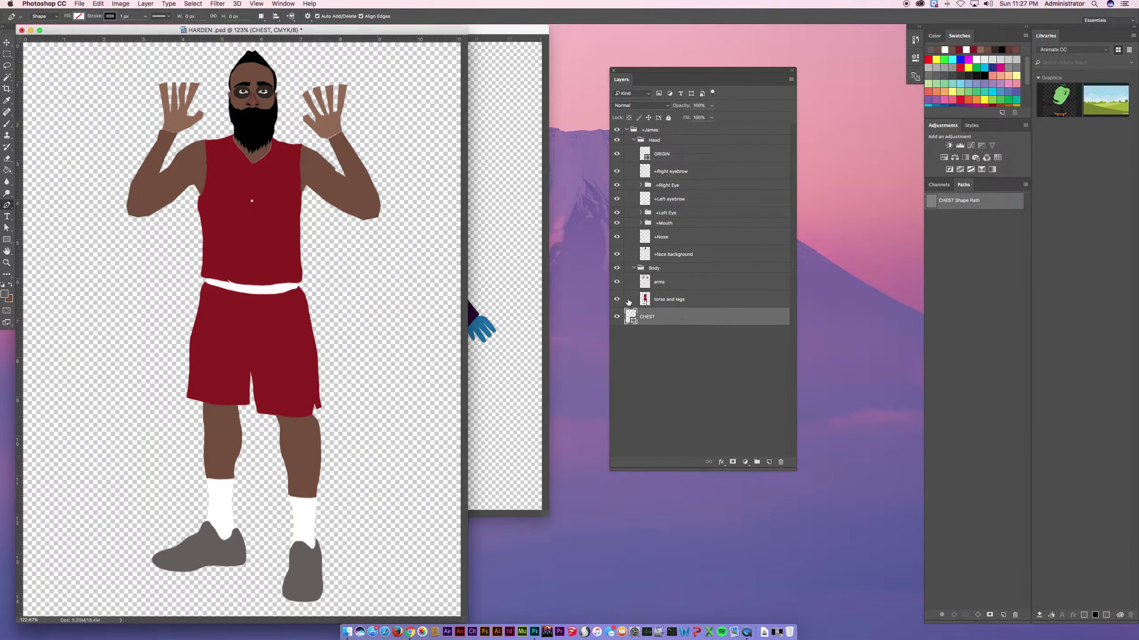
Place a point shape at the base of the puppet's right hand, move its layer directly above CHEST and name it DRAGGABLE RIGHT HAND
click(696, 300)
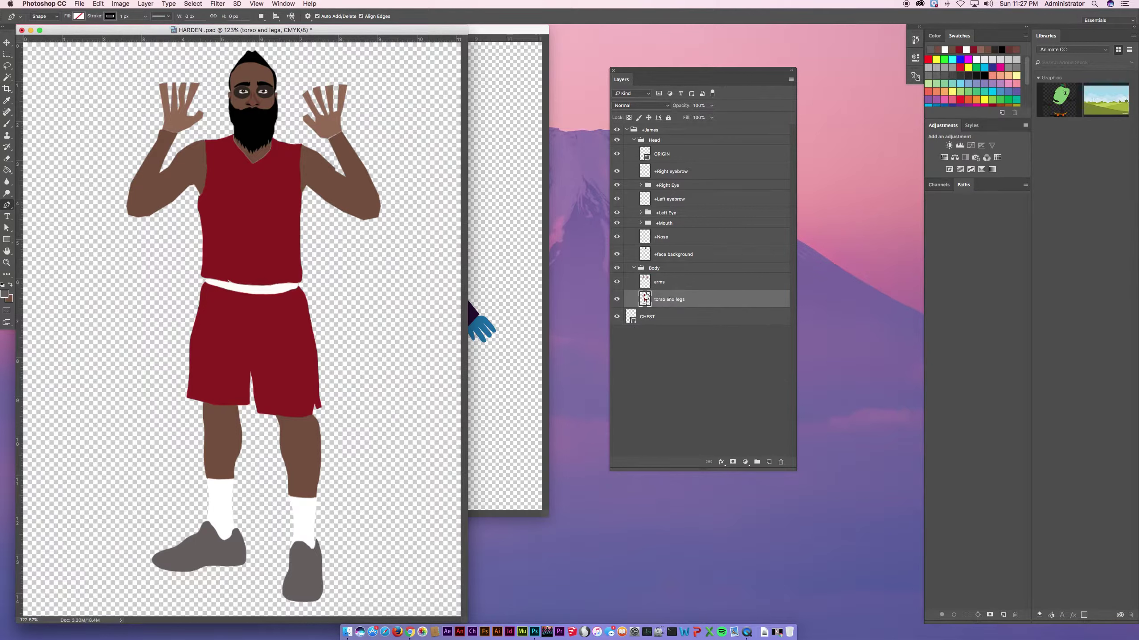
click(8, 205)
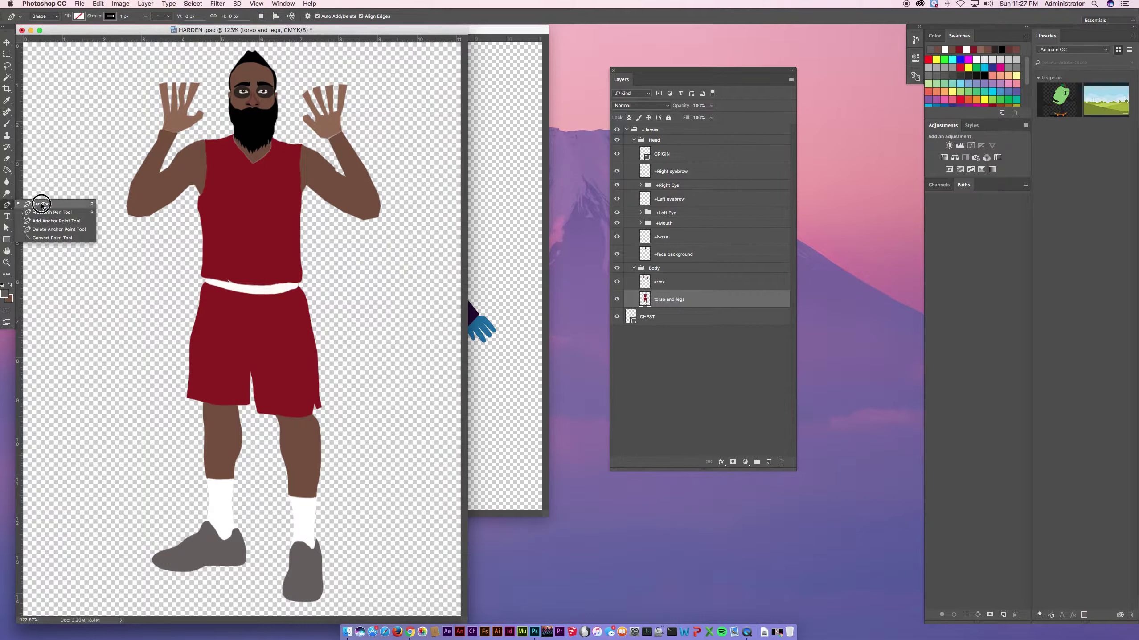
click(36, 200)
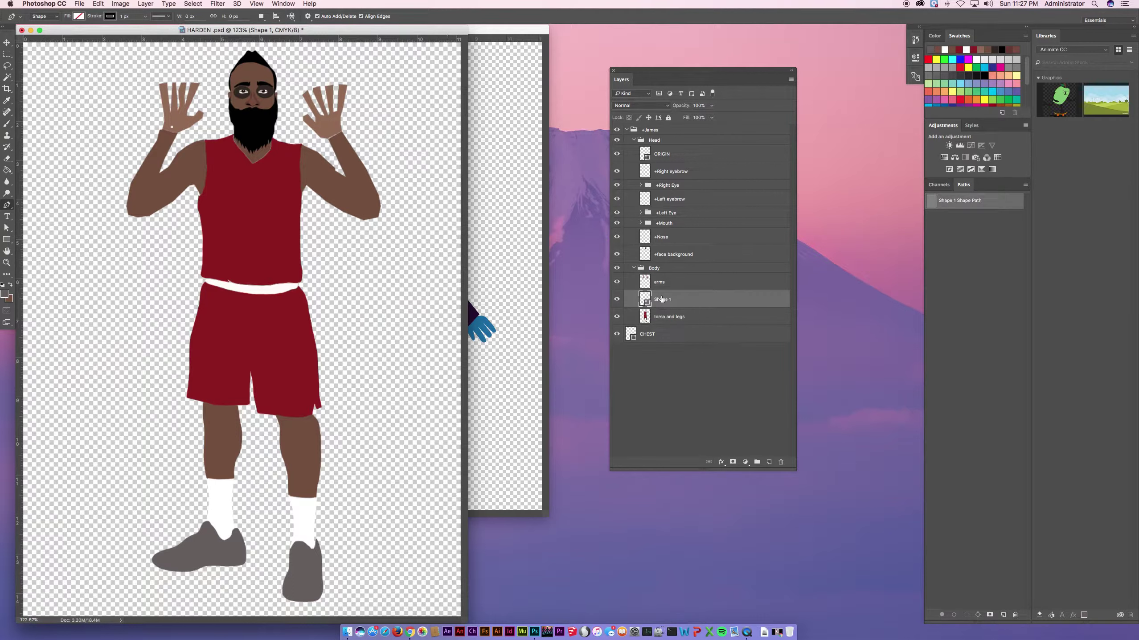
drag(661, 299, 654, 324)
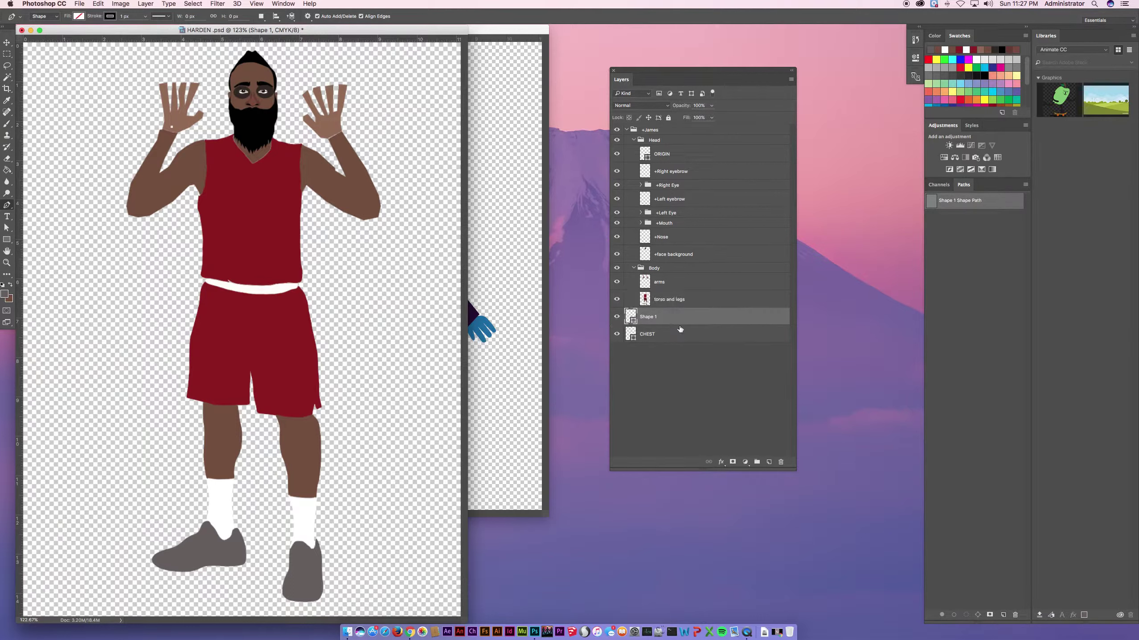
double_click(650, 317)
text(DRAGGABLE RIGHT HAND)
key(Return)
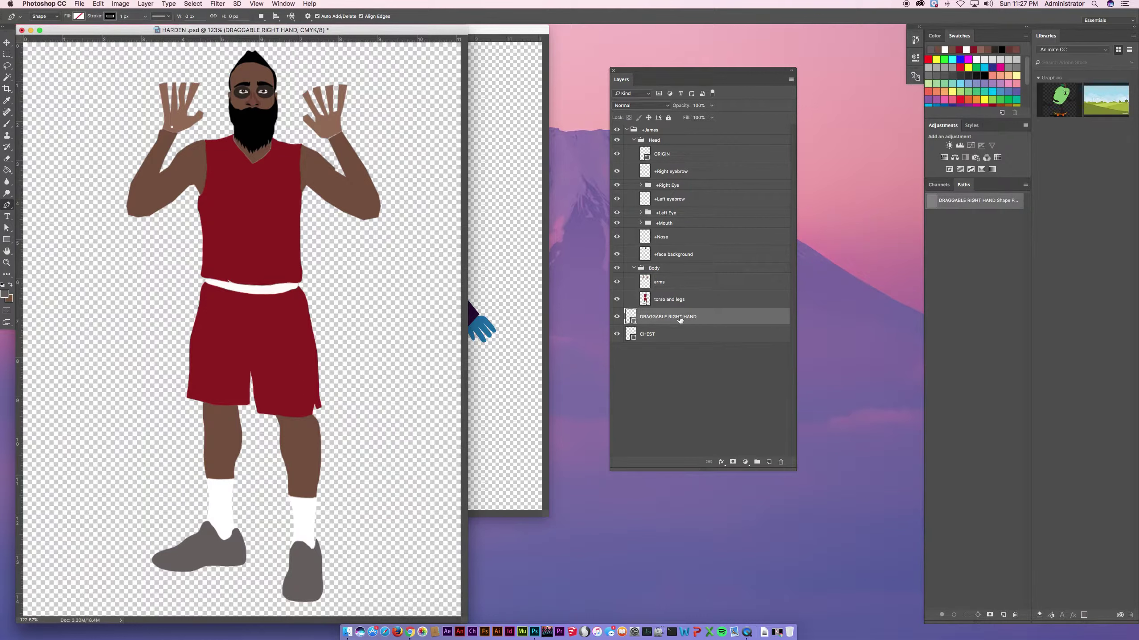
double_click(695, 317)
click(671, 341)
click(666, 364)
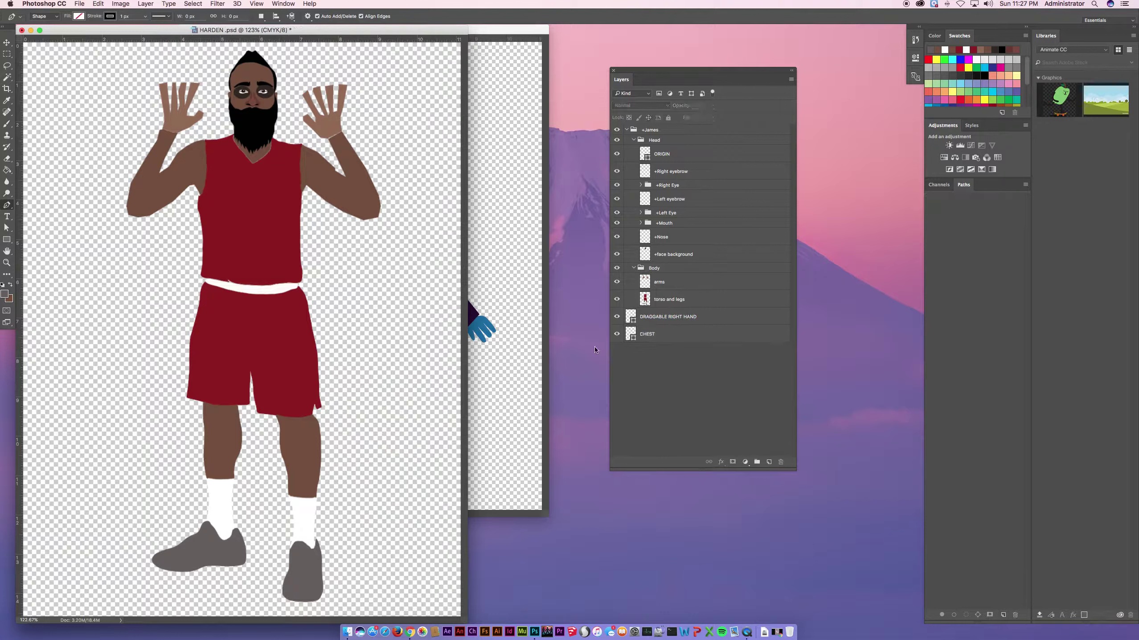
Check the sample puppet's "Draggable left hand" layer and return to the HARDEN document
click(507, 332)
click(617, 351)
click(693, 354)
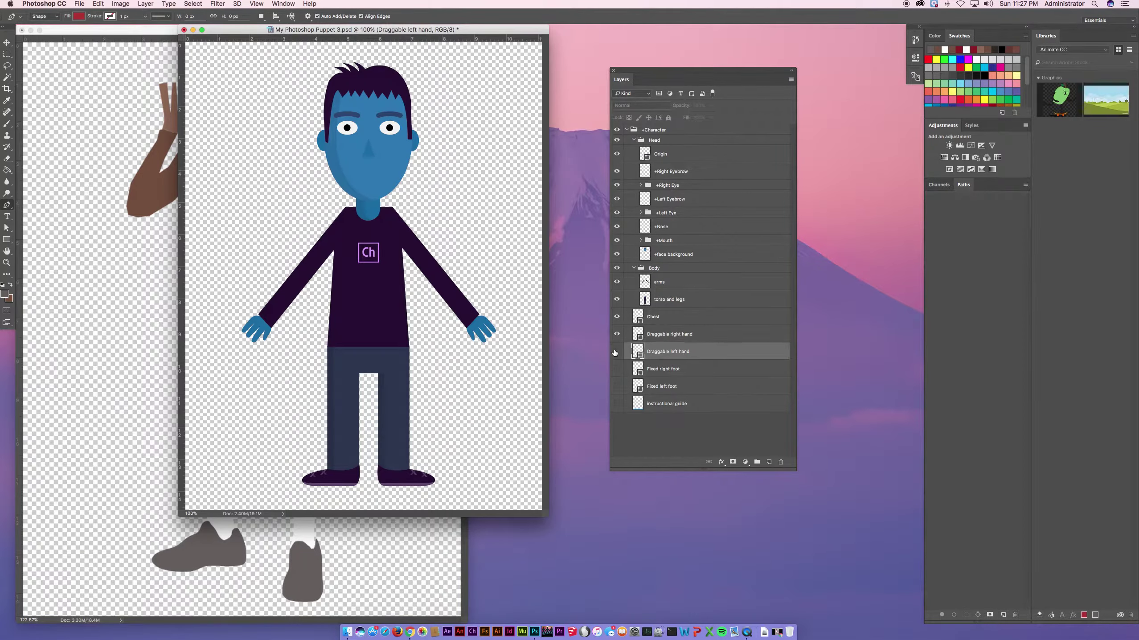
click(140, 267)
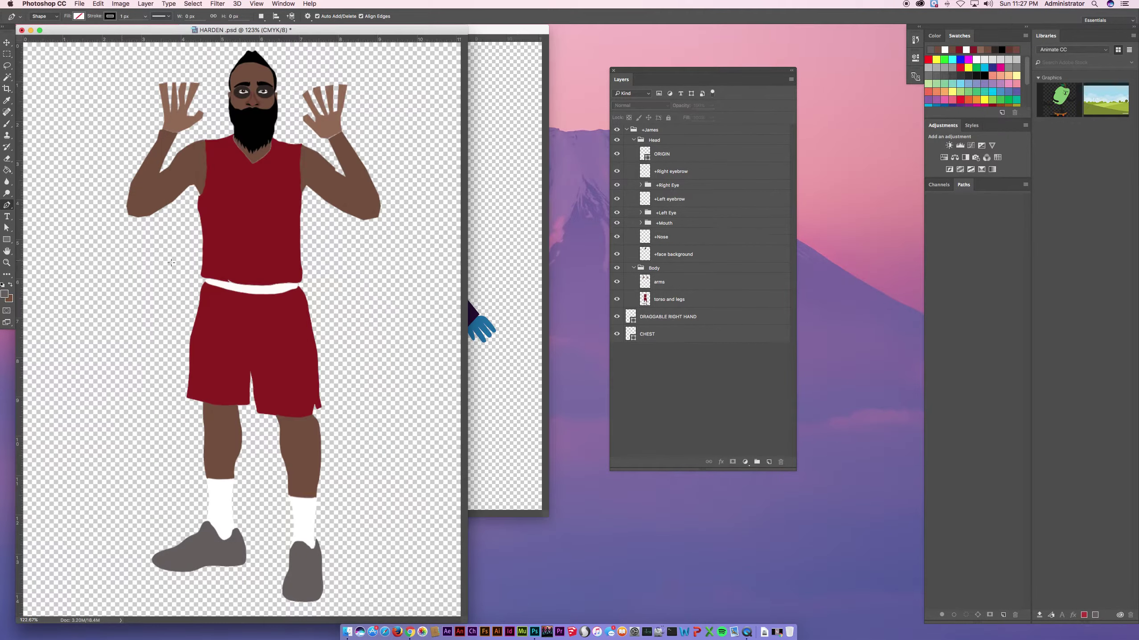
Place a point shape at the base of the puppet's left hand, move its layer below DRAGGABLE RIGHT HAND and name it DRAGGABLE LEFT HAND
click(685, 303)
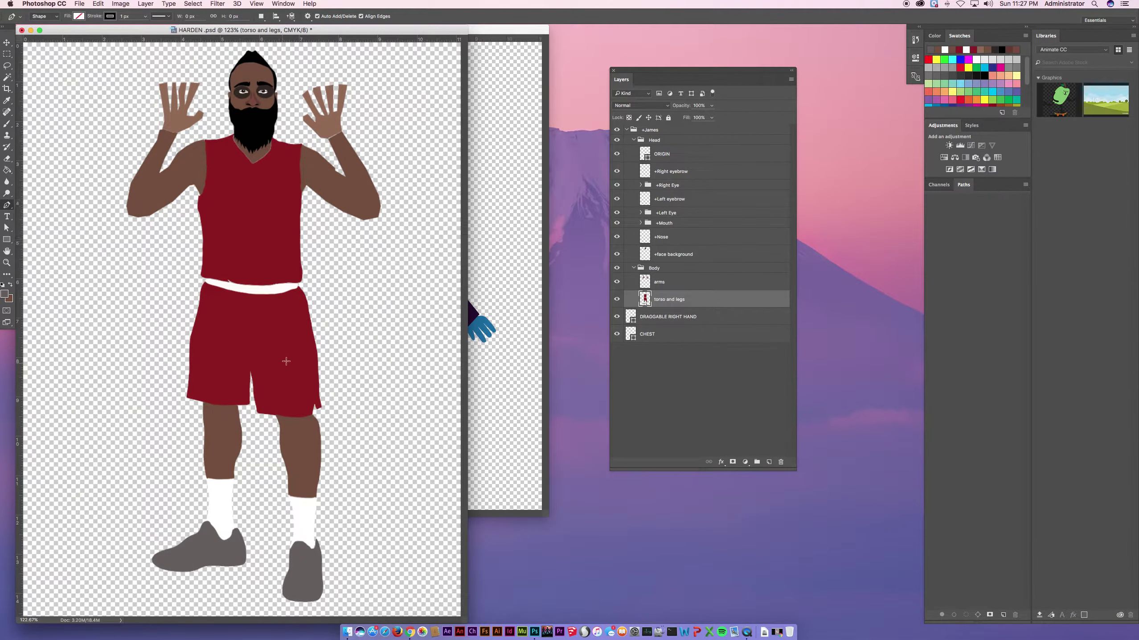
click(333, 130)
drag(667, 308, 665, 337)
double_click(665, 335)
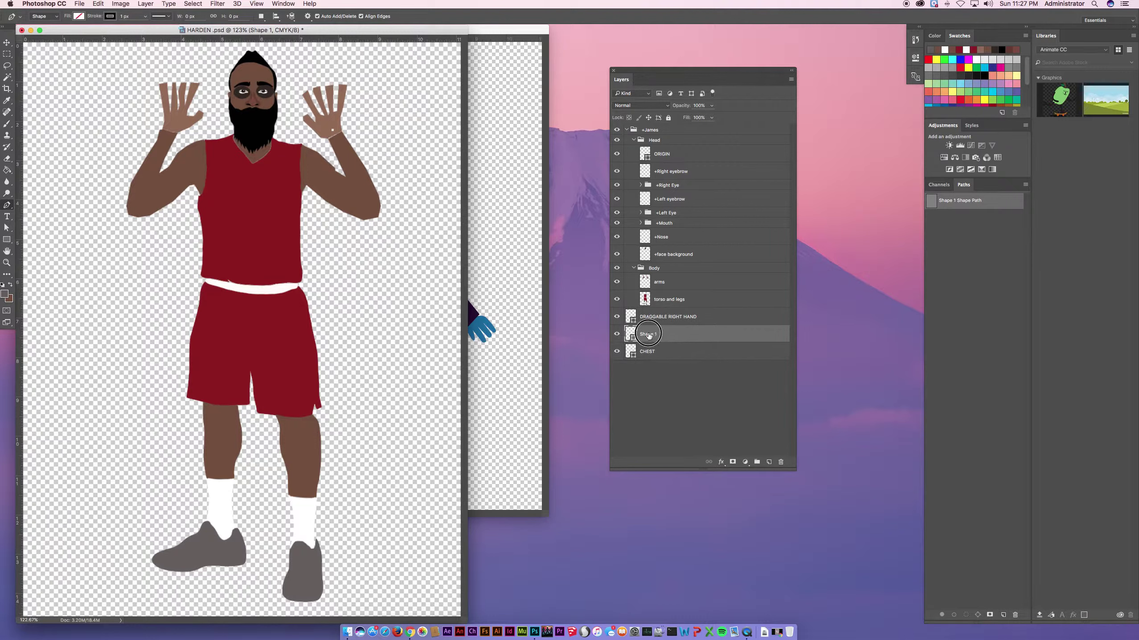
text(DRAGGABLE LEFT HAND)
key(Return)
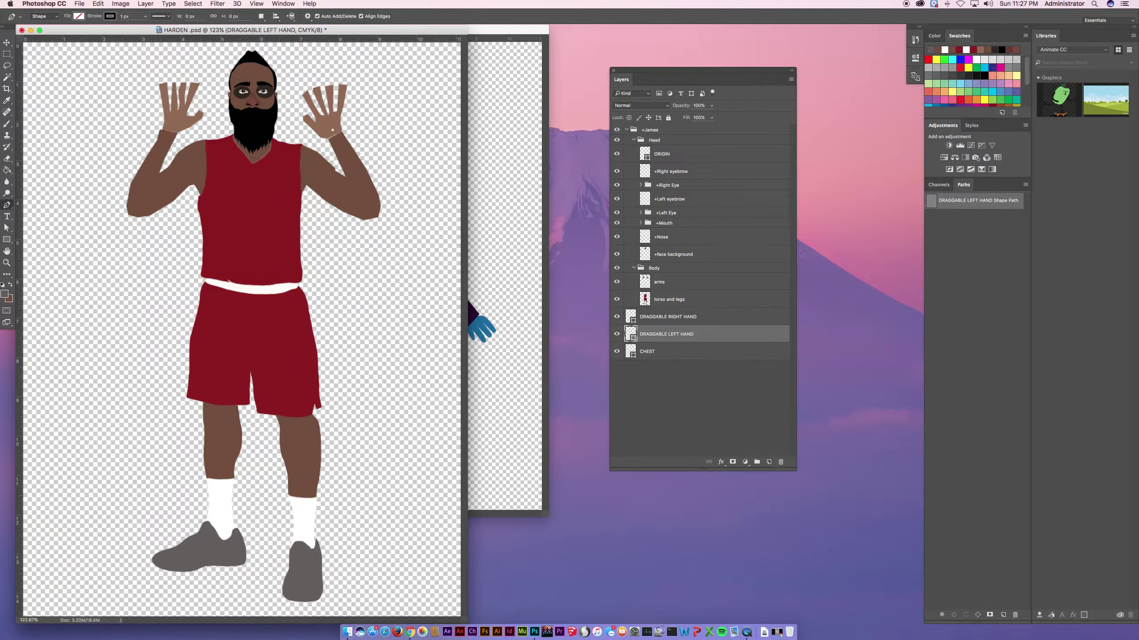
Show the sample puppet's "Fixed right foot" layer to check where its point sits, and return to the HARDEN document
click(482, 294)
click(672, 369)
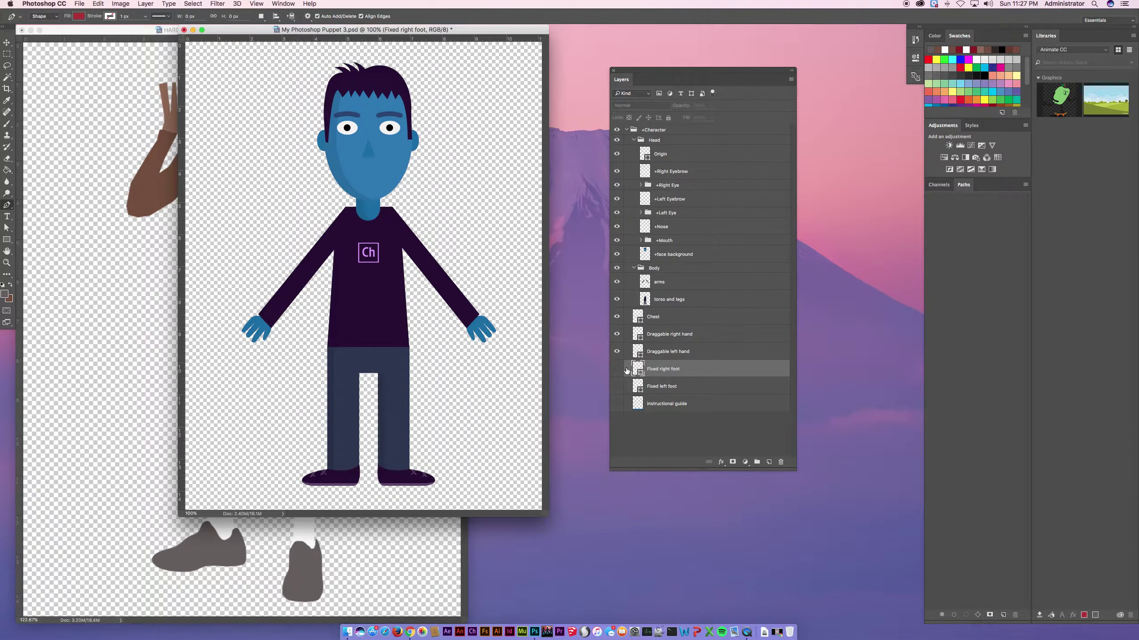
click(617, 369)
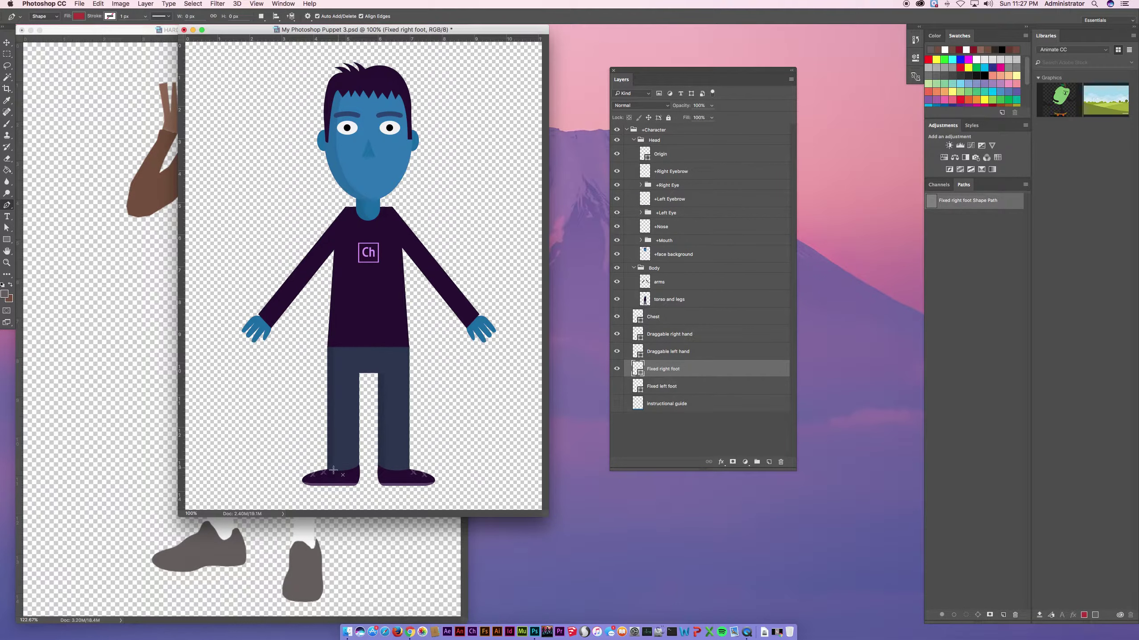
click(117, 411)
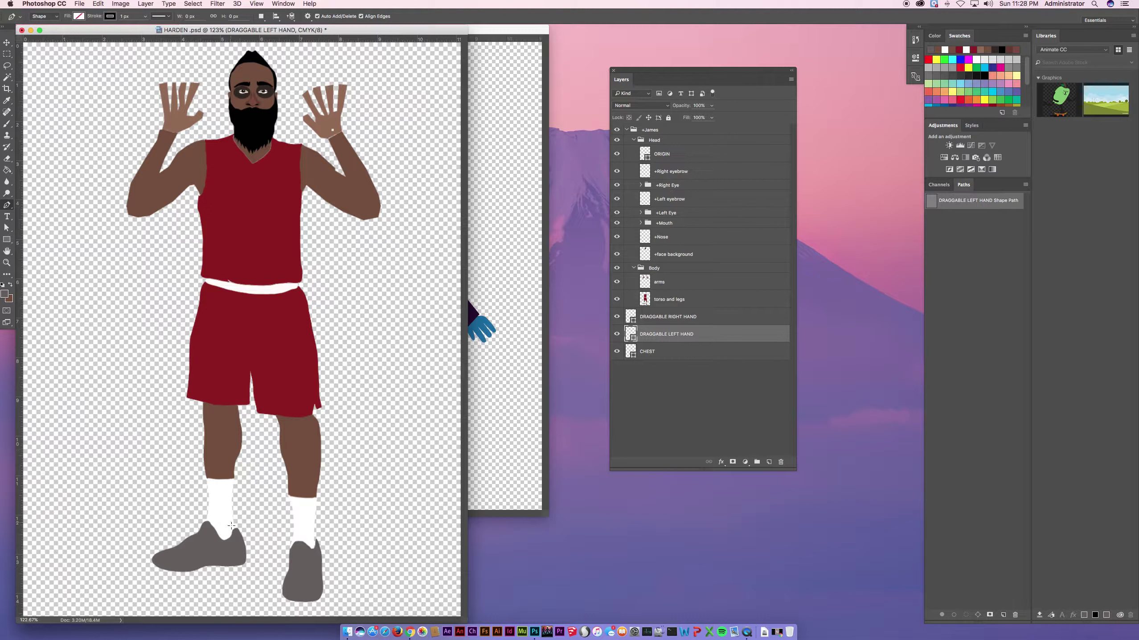
Place a point shape on the puppet's right shoe, name its layer FIXED RIGHT FOOT and move it directly below CHEST
click(686, 300)
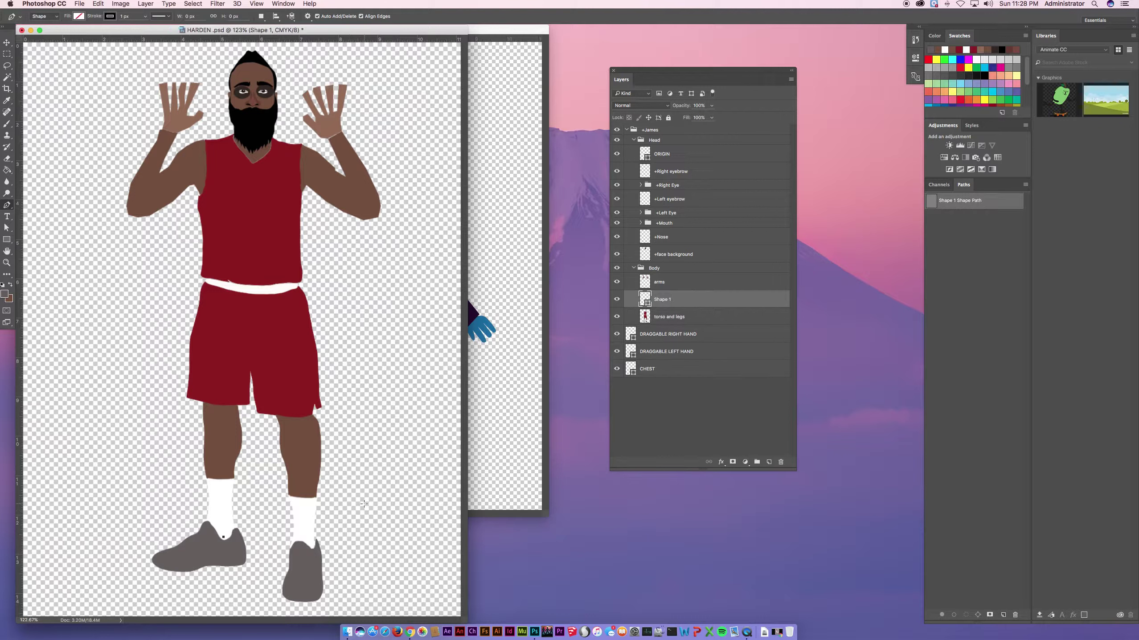
key(super+z)
click(223, 552)
double_click(664, 300)
text(FIXED RIGHT FOOT)
key(Return)
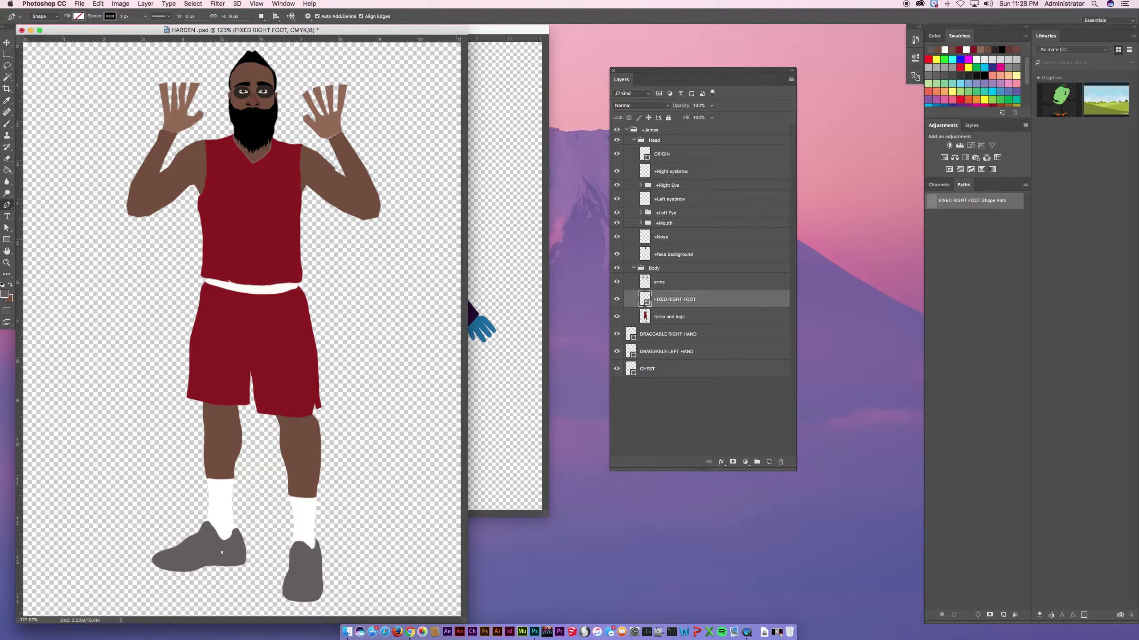
drag(722, 303, 696, 374)
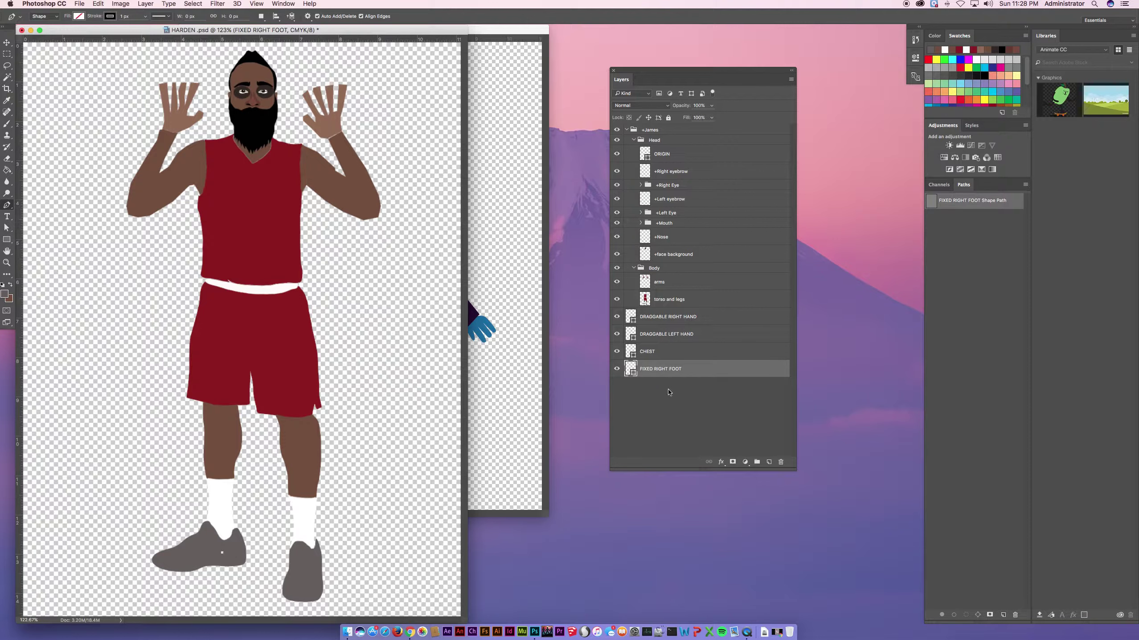
Show the sample puppet's "Fixed left foot" layer to check its point position, and return to the HARDEN document
click(528, 353)
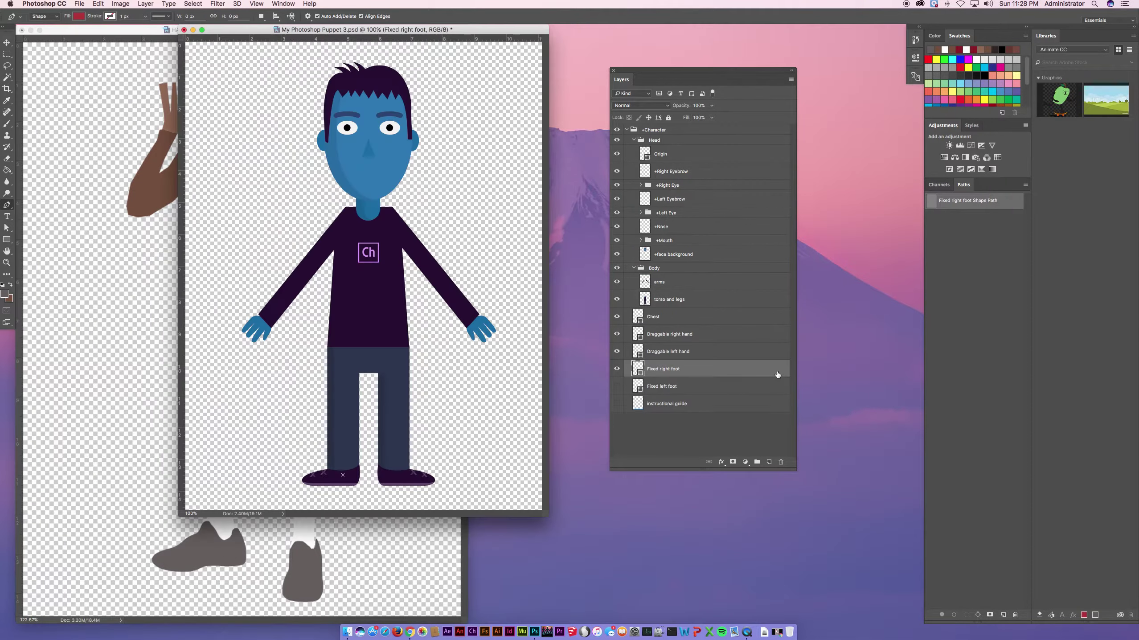
click(690, 386)
click(618, 386)
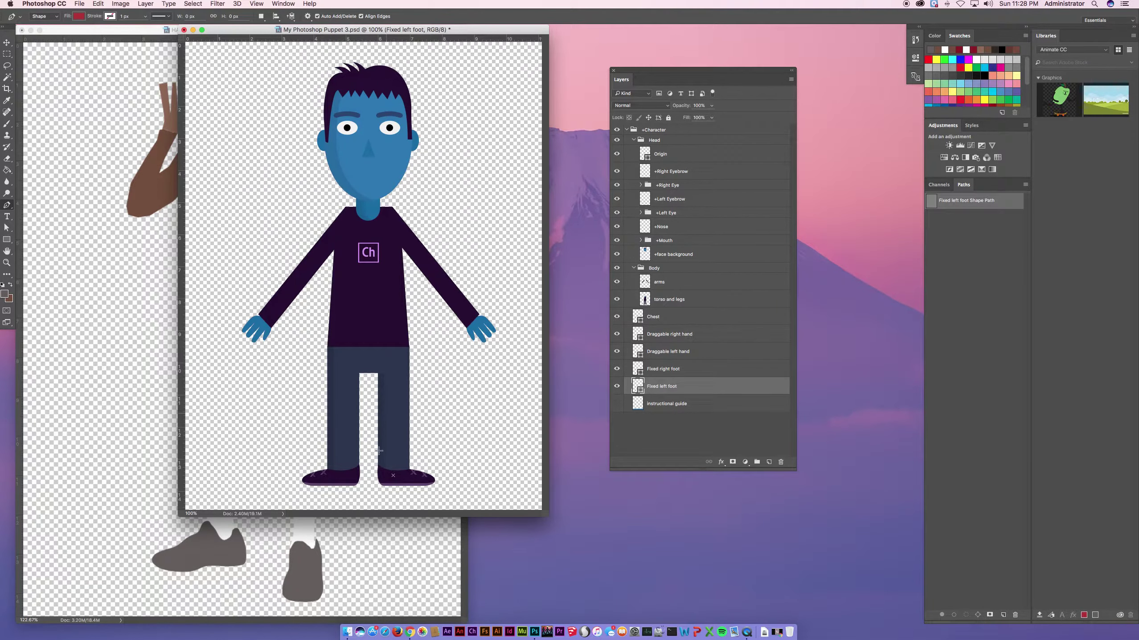
click(95, 411)
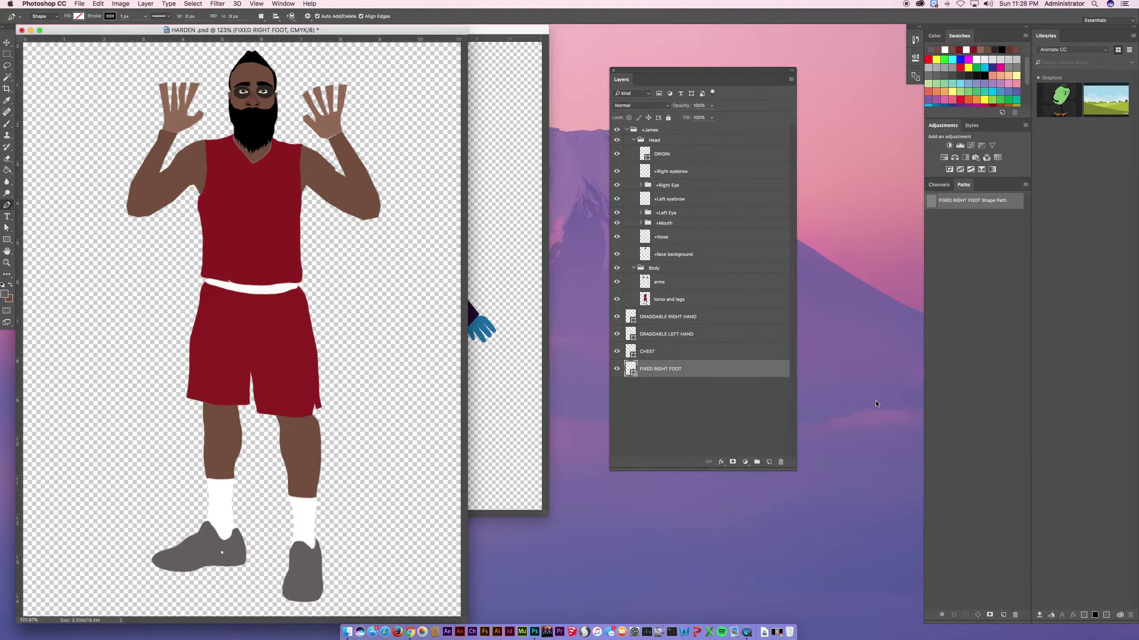
Place a point shape on the puppet's left shoe, name its layer FIXED LEFT FOOT and move it below FIXED RIGHT FOOT
click(666, 300)
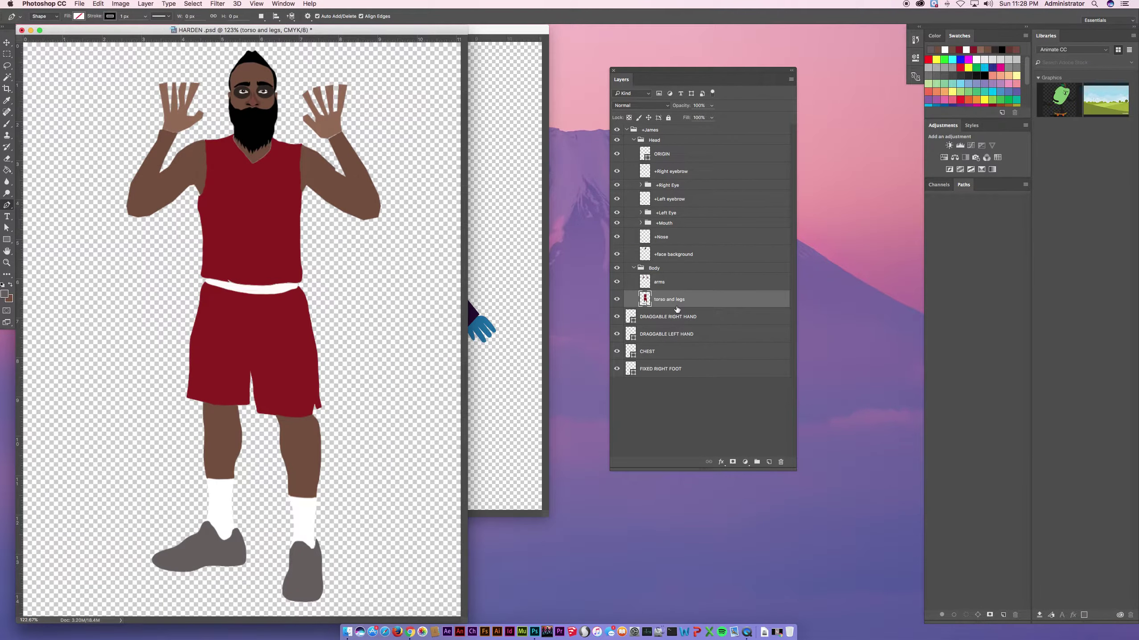
click(305, 559)
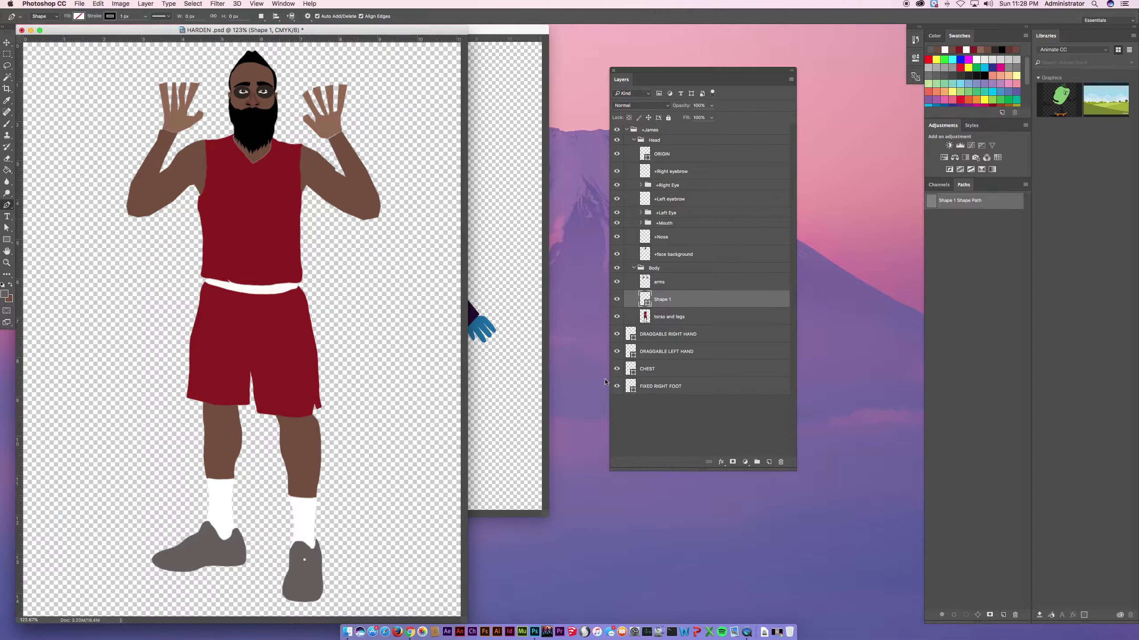
double_click(669, 299)
text(FIXED LEFT FOOT)
key(Return)
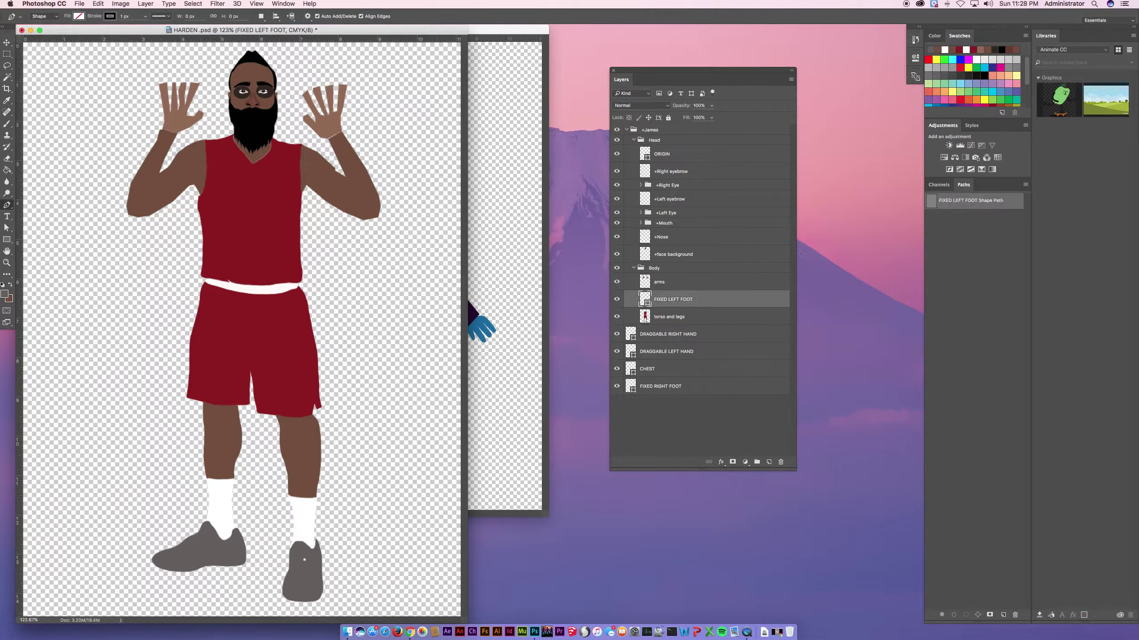
drag(715, 301, 705, 392)
Check the sample puppet's instructional guide layer and return to the HARDEN document
click(505, 382)
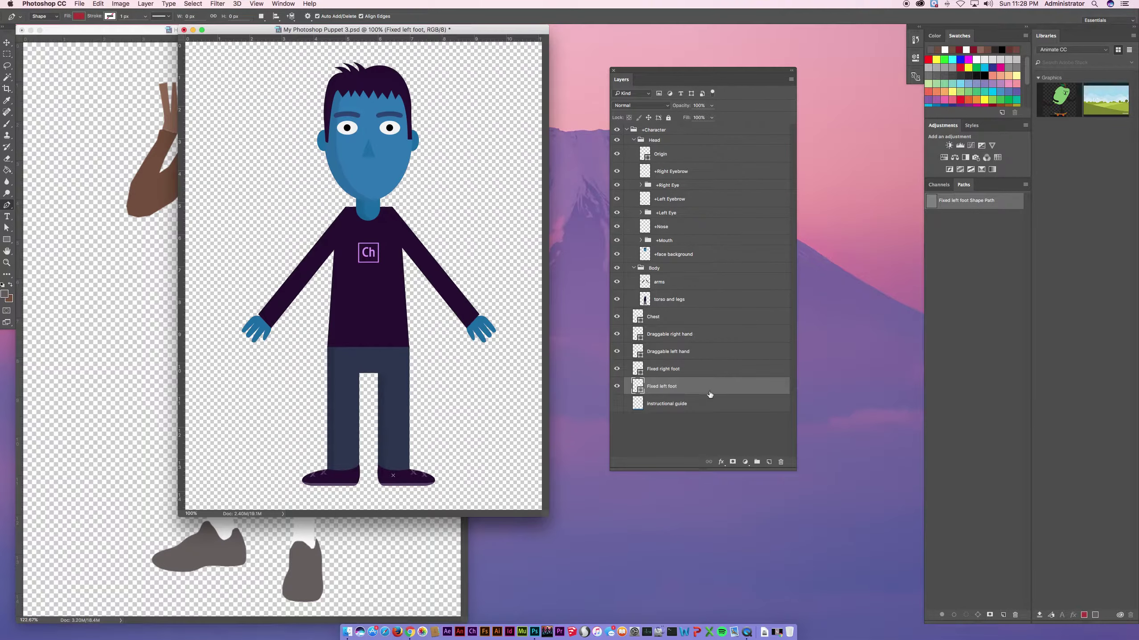
click(694, 405)
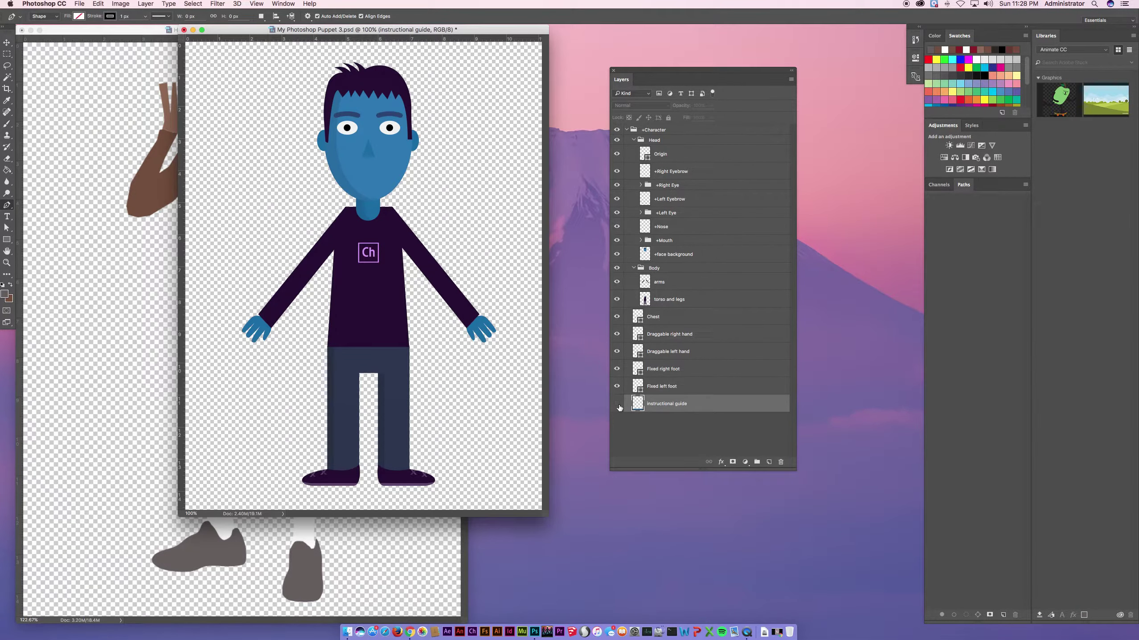
click(80, 366)
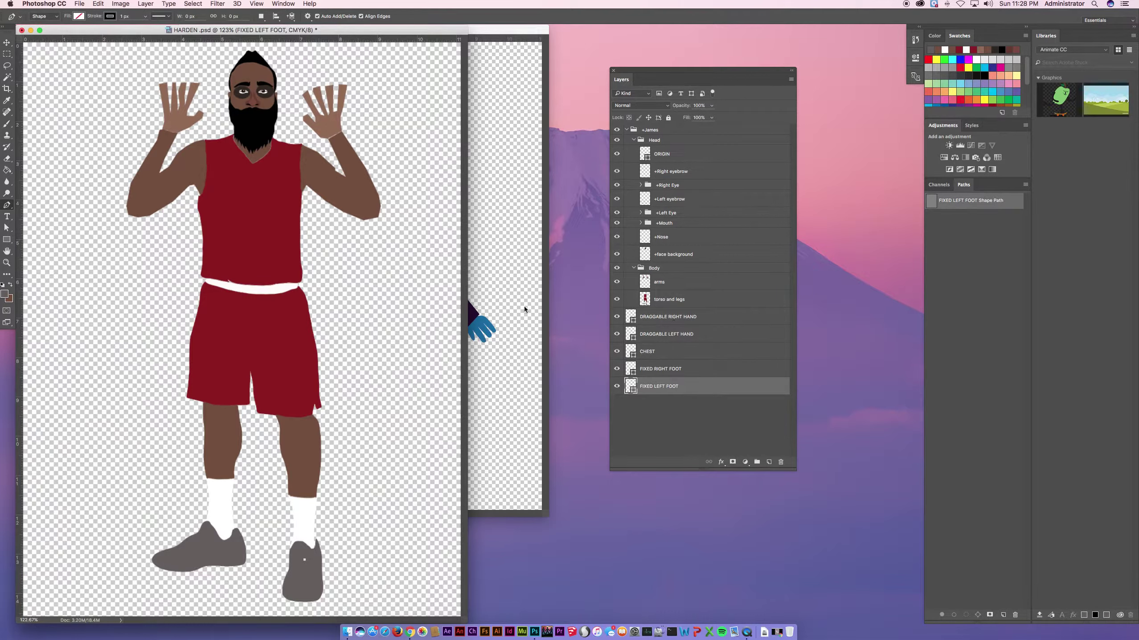
Save the HARDEN document and compare its layer structure once more with the sample puppet's
click(98, 4)
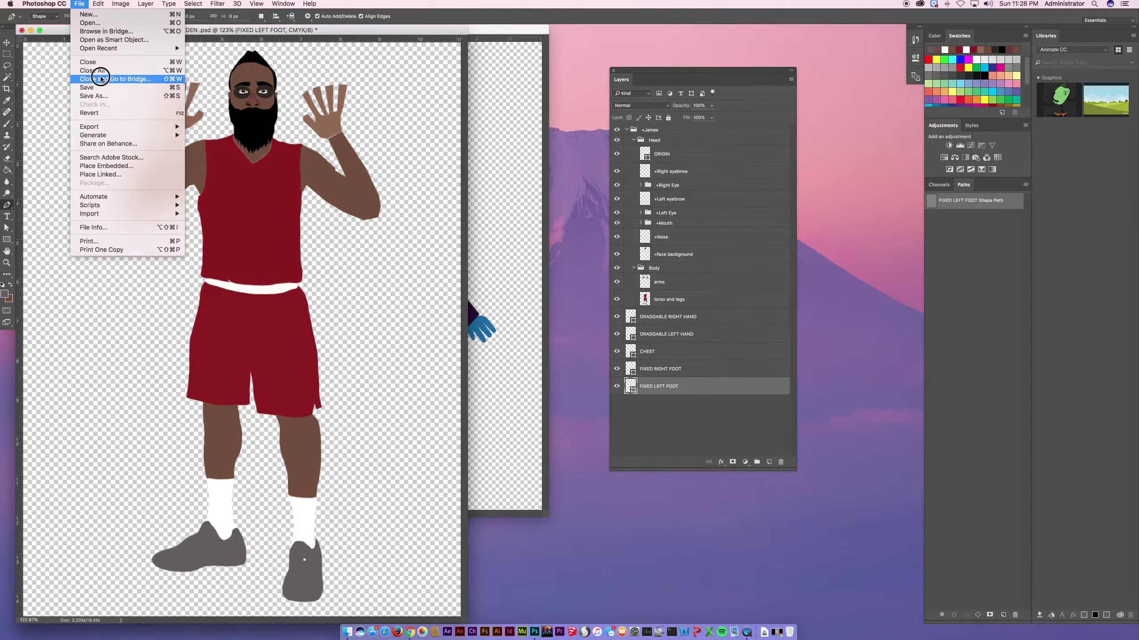
click(101, 90)
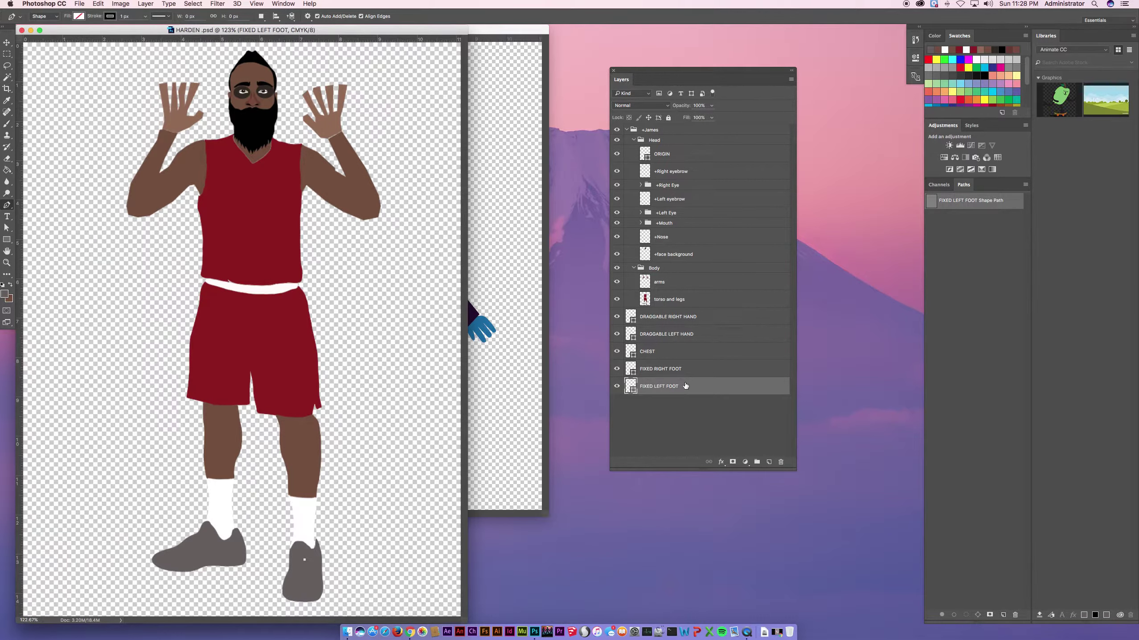
click(497, 191)
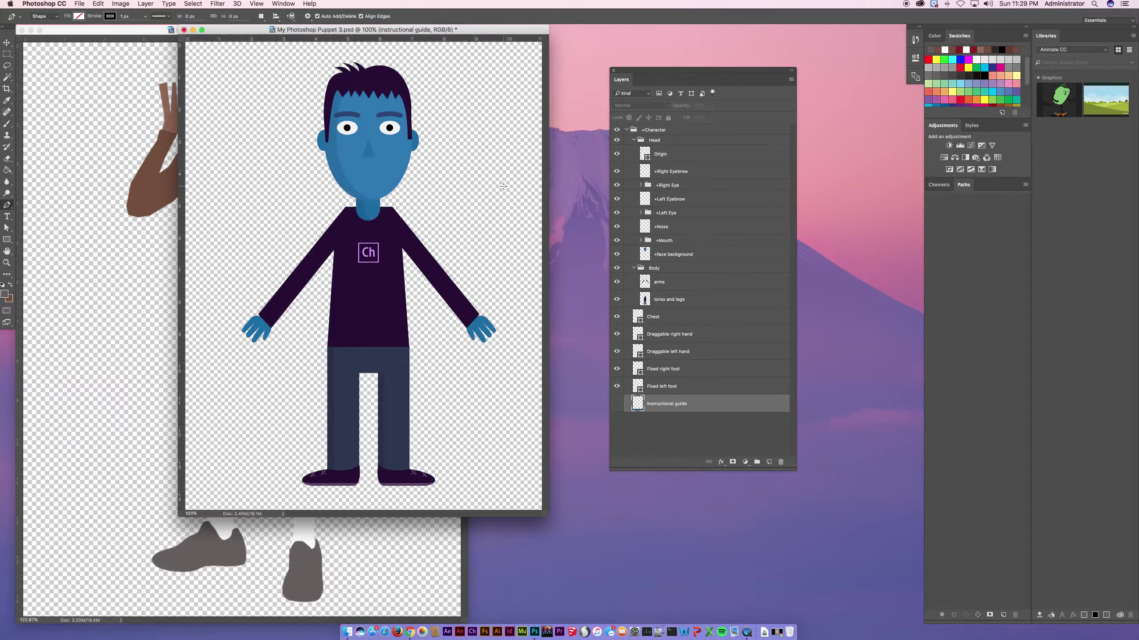
click(128, 44)
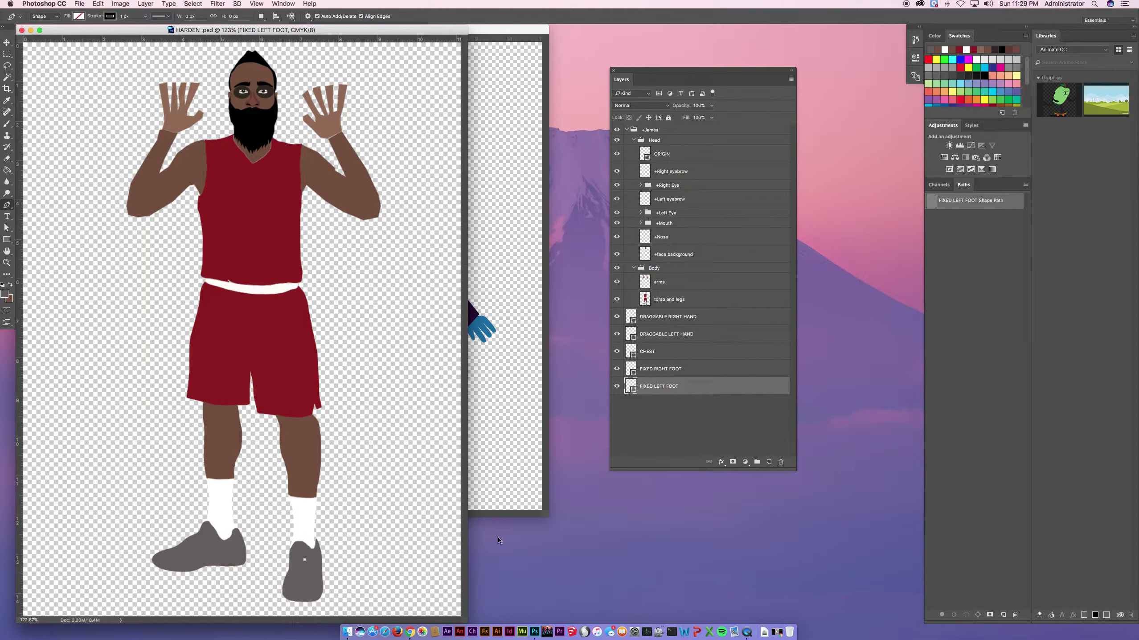
Switch to Character Animator and test the sample puppet by pulling its left and right hands in the scene
click(472, 631)
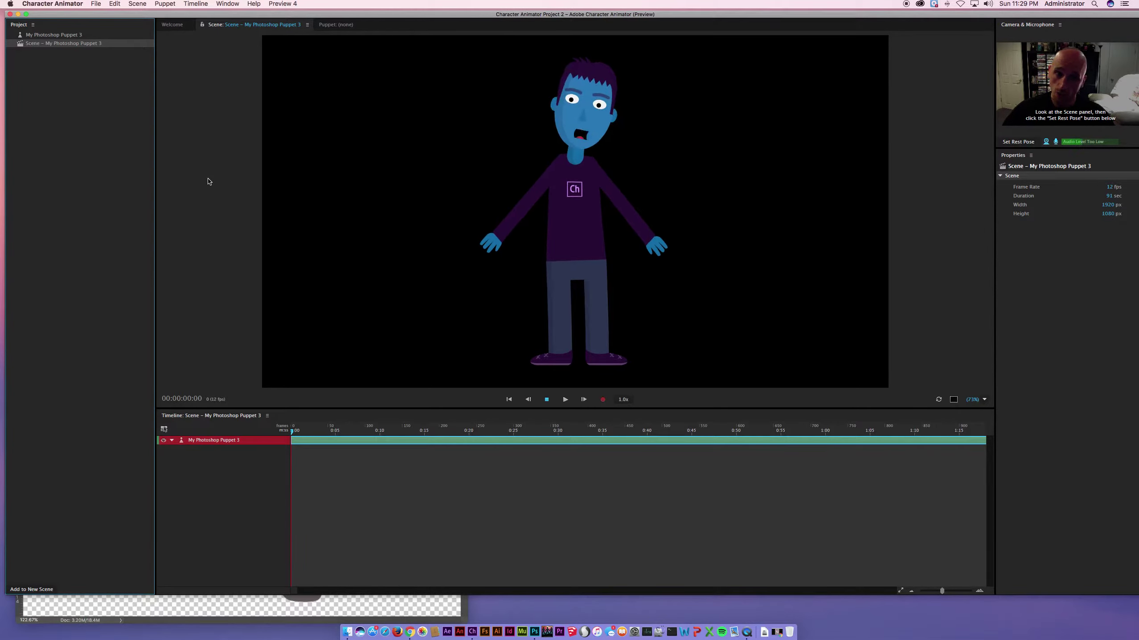
drag(657, 245, 687, 216)
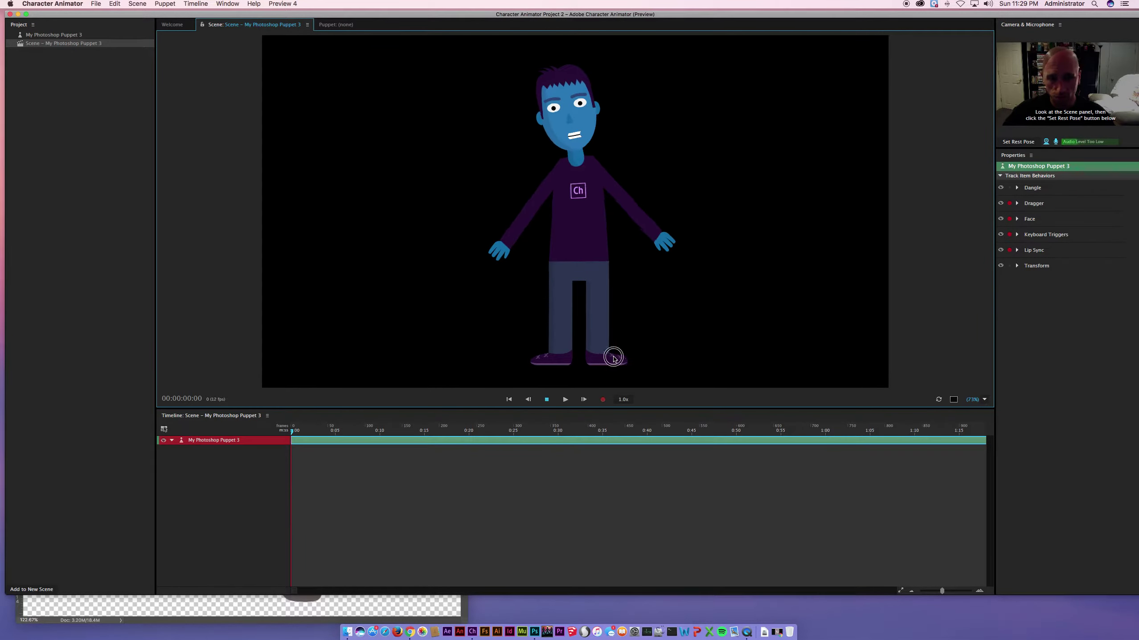
drag(495, 248, 399, 225)
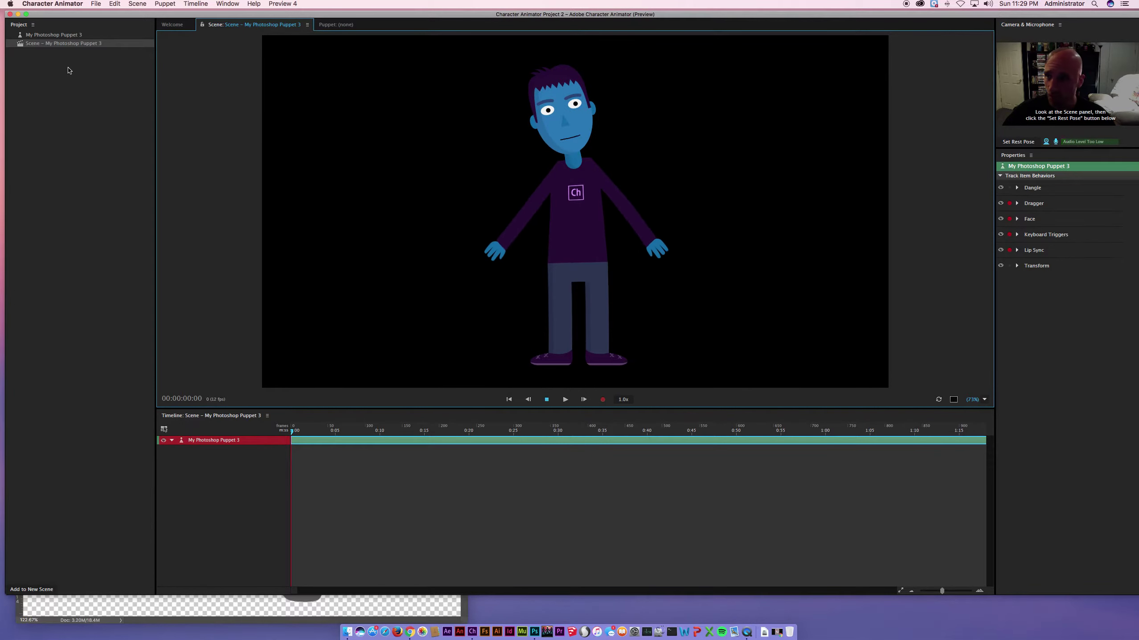
Import HARDEN.psd from the Desktop into the Character Animator project
click(70, 78)
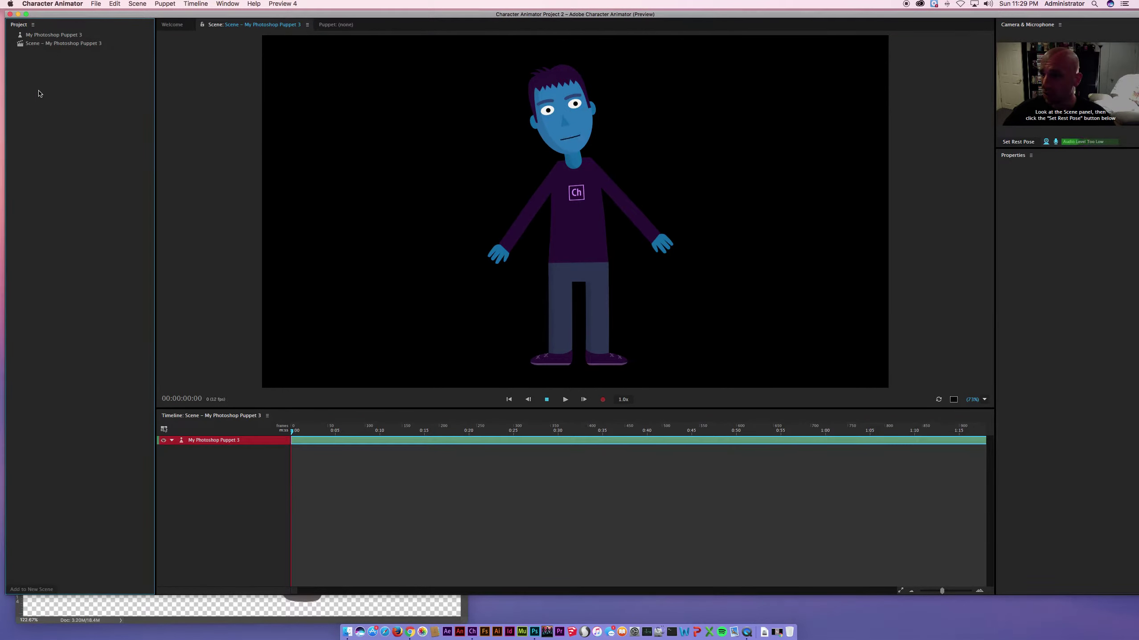
click(96, 4)
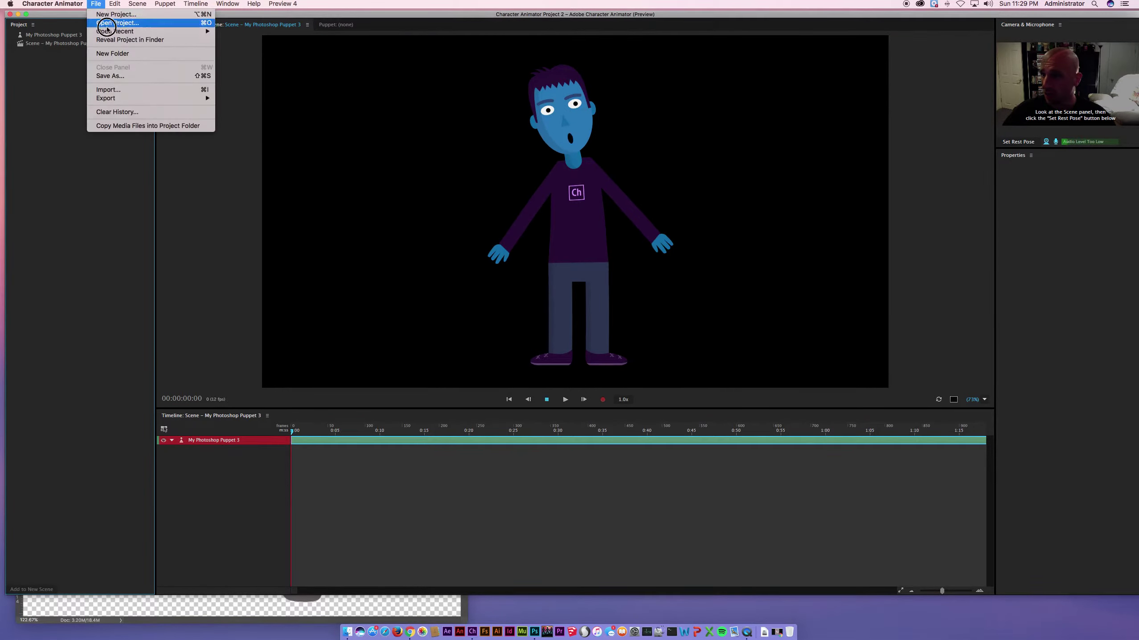
mouse_move(108, 33)
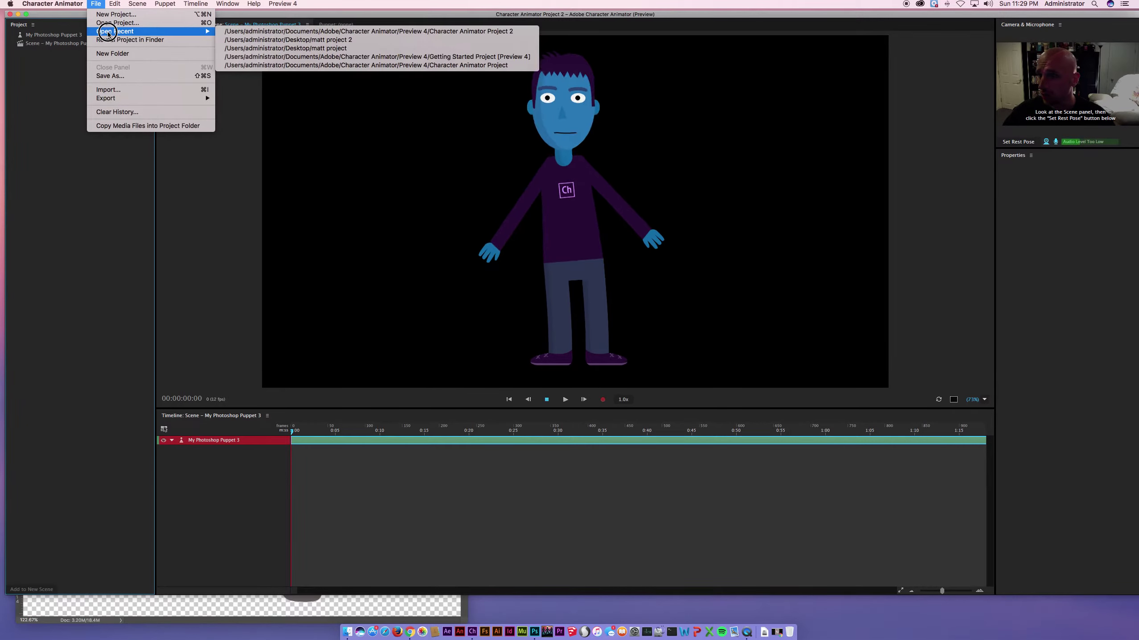
click(129, 92)
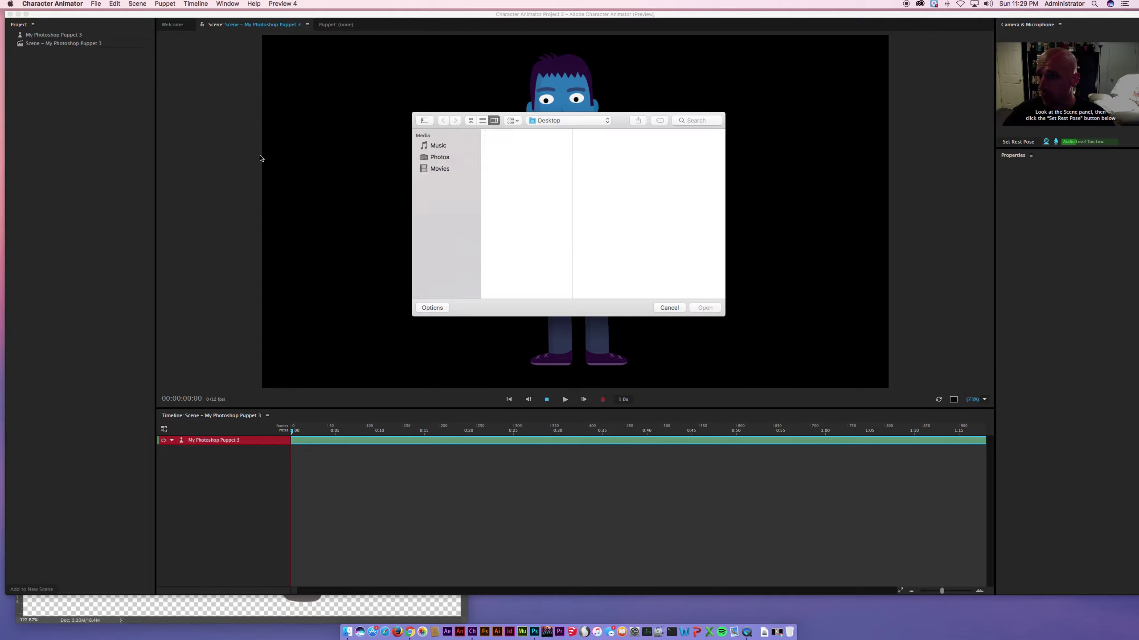
click(510, 134)
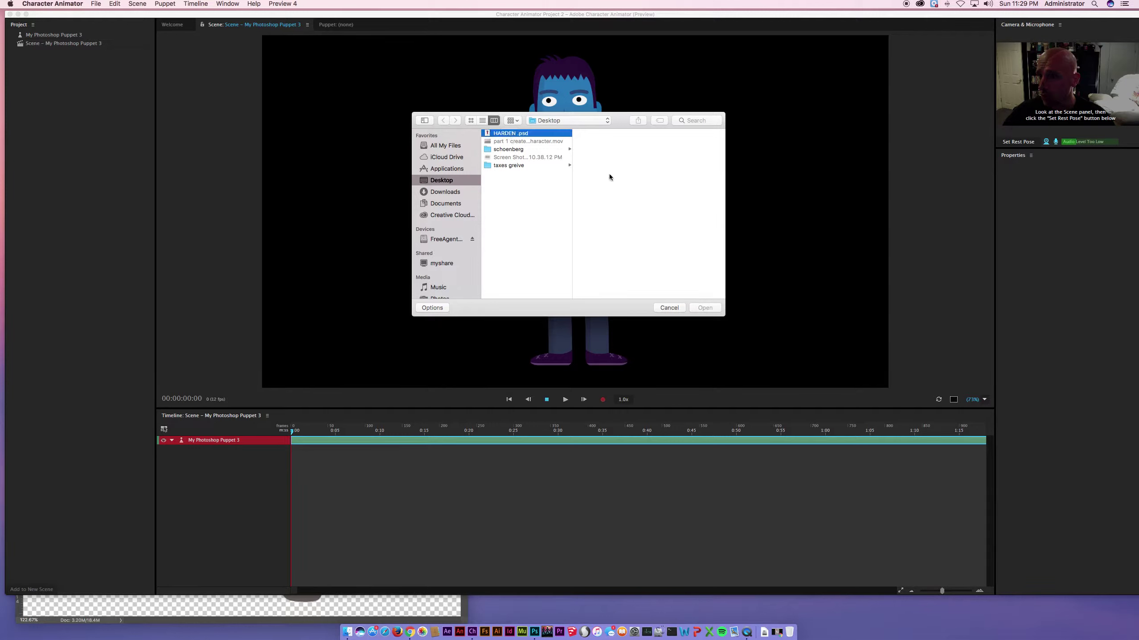
click(705, 308)
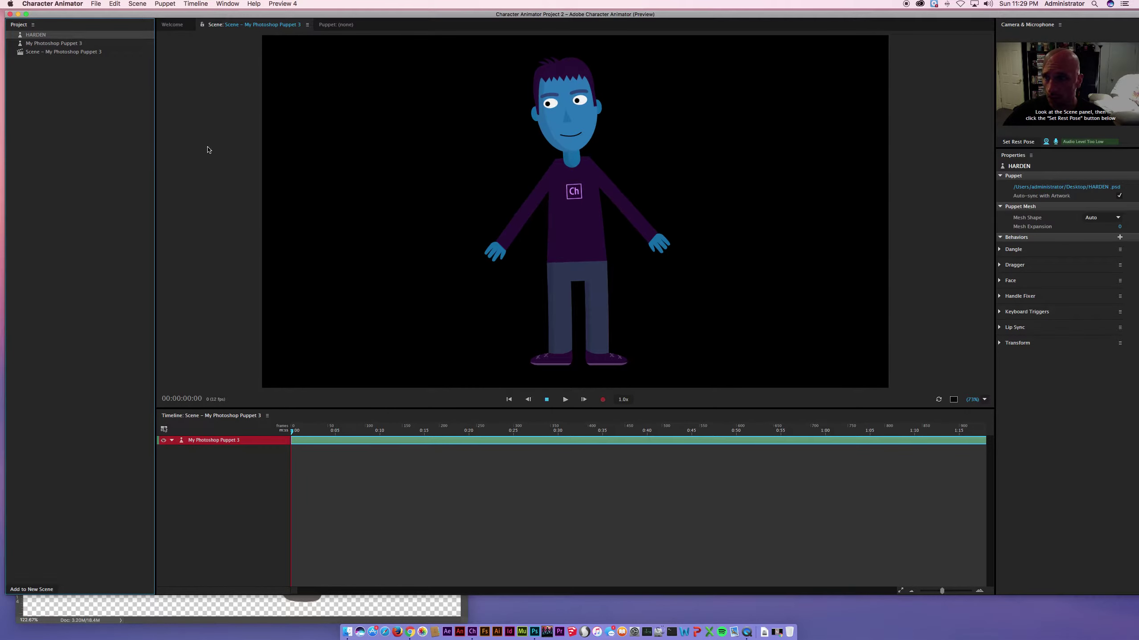
Open the HARDEN puppet for editing and examine its handles and its Head, Left Eye and Nose layers
double_click(52, 35)
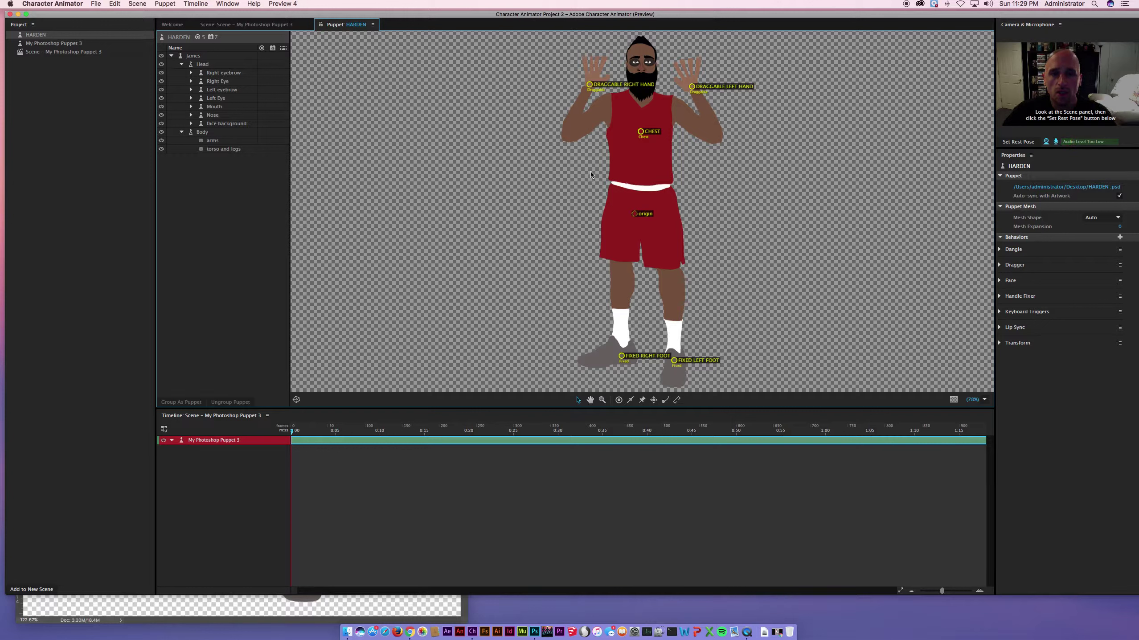
click(195, 56)
click(203, 65)
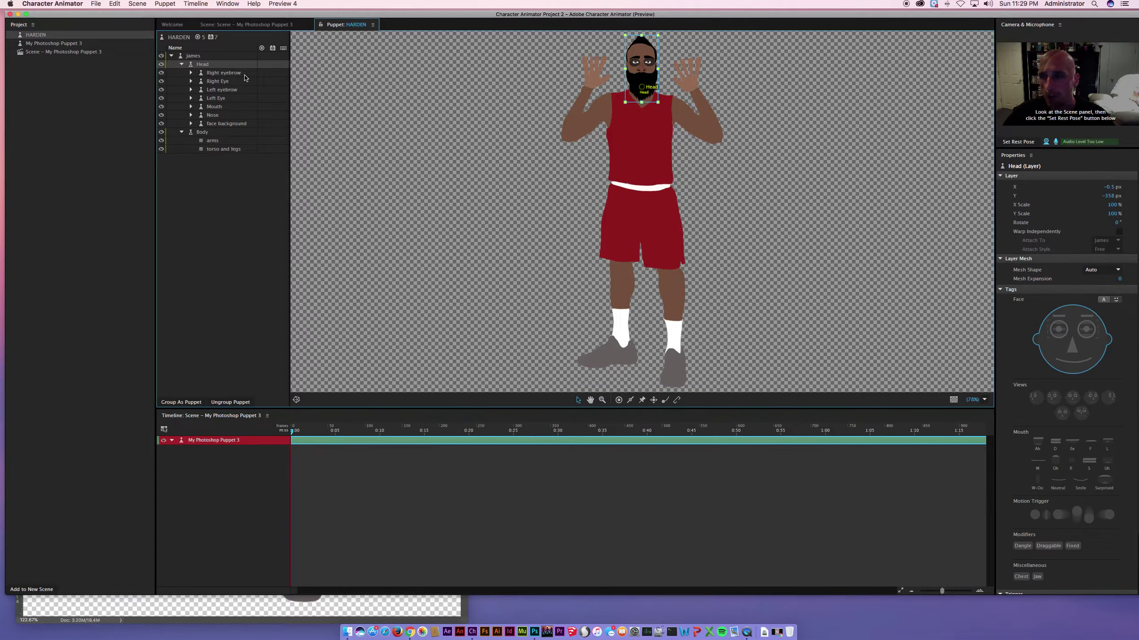
click(191, 99)
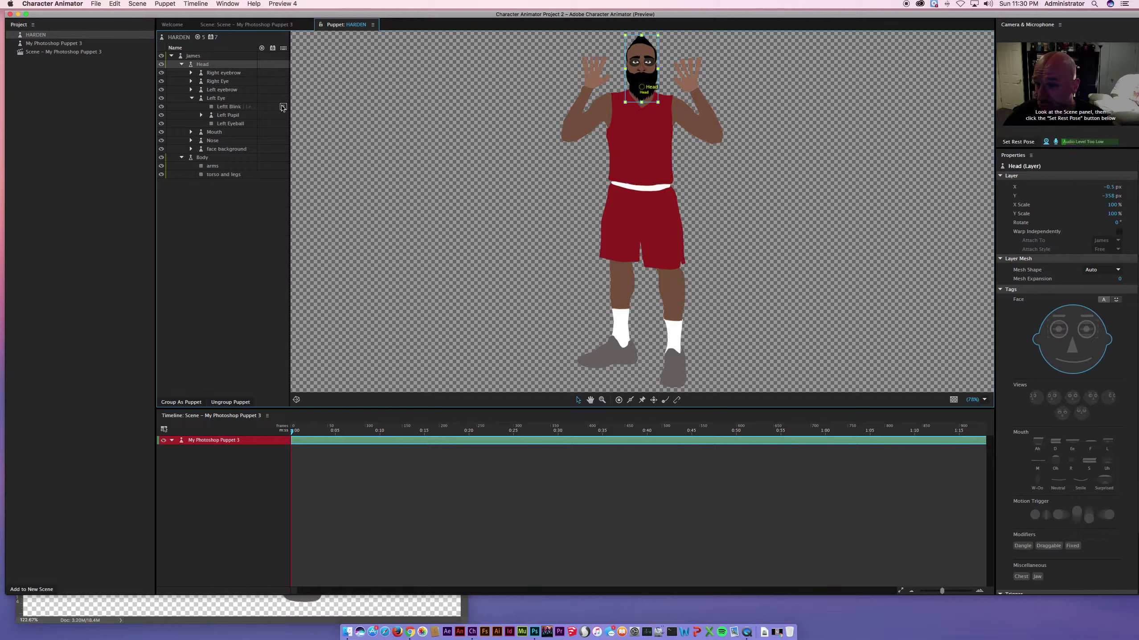
click(191, 98)
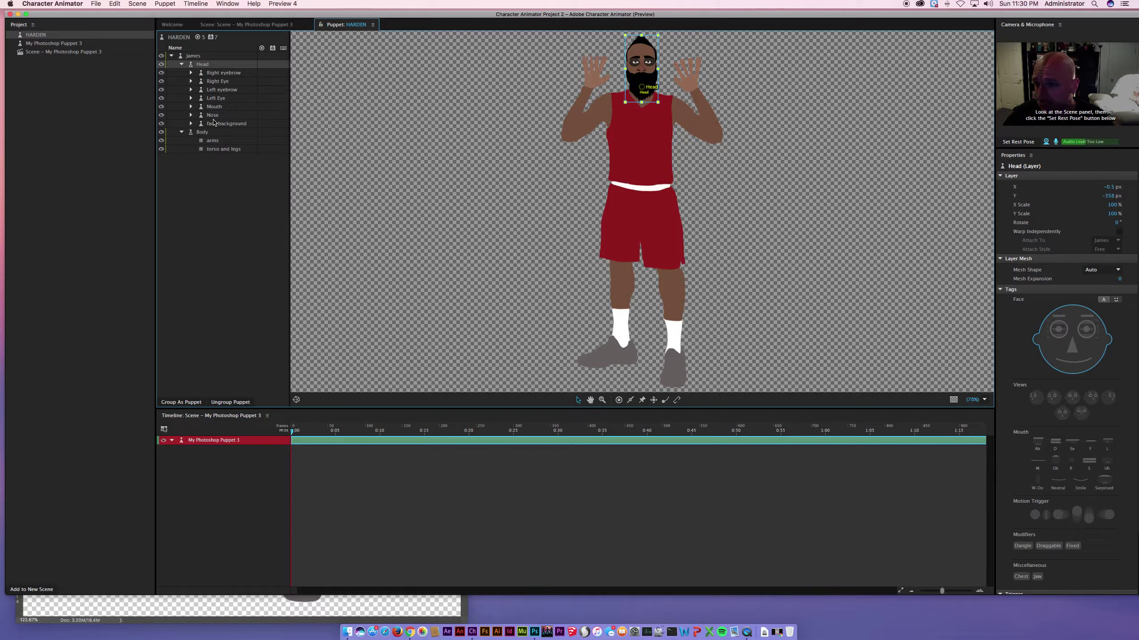
click(192, 115)
click(192, 115)
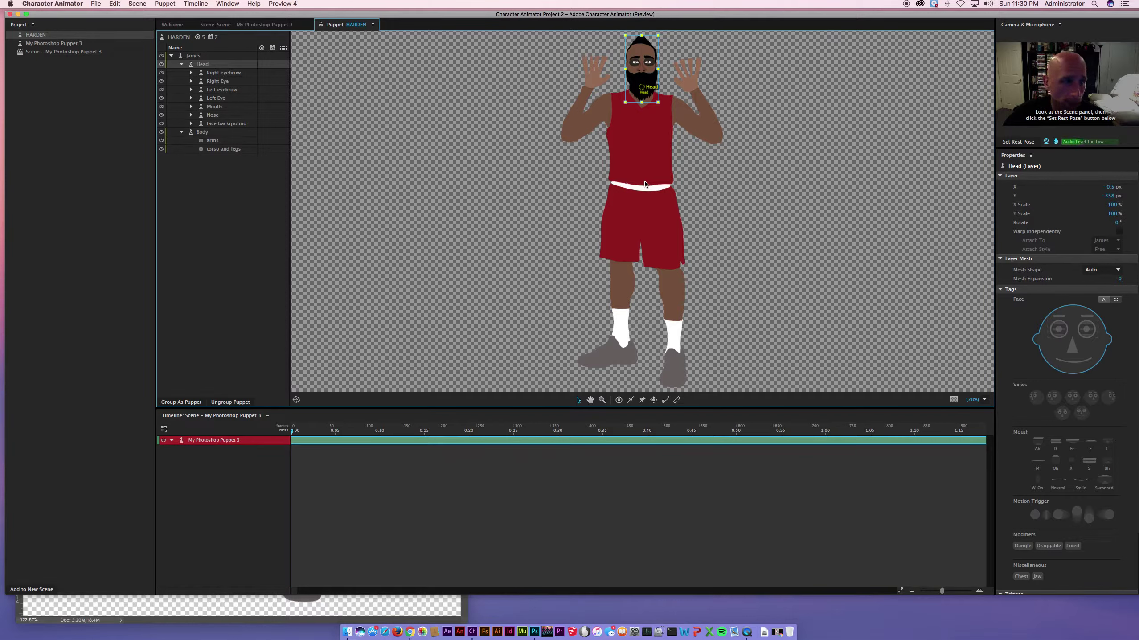
Add the HARDEN puppet to a new scene and test how it follows the camera
click(1072, 84)
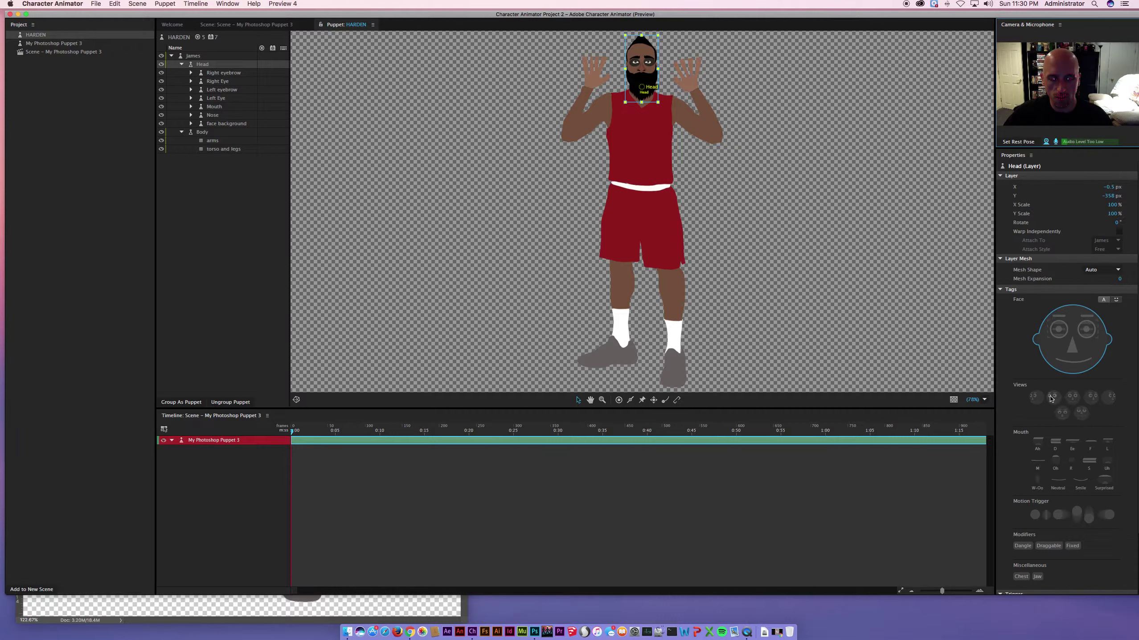
click(53, 77)
click(47, 37)
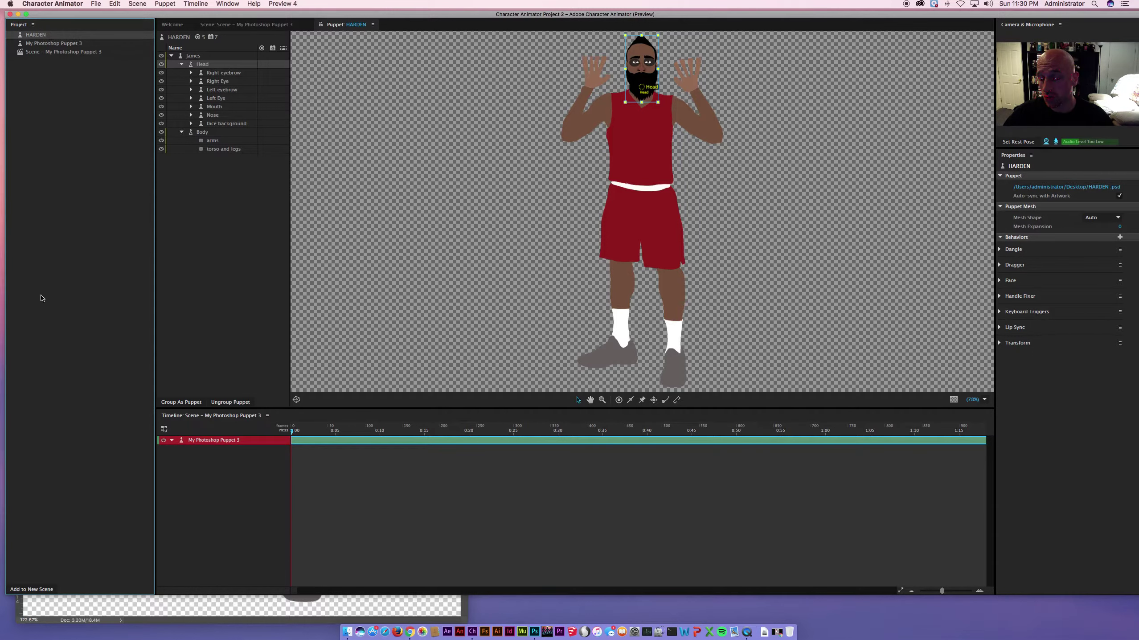
click(30, 591)
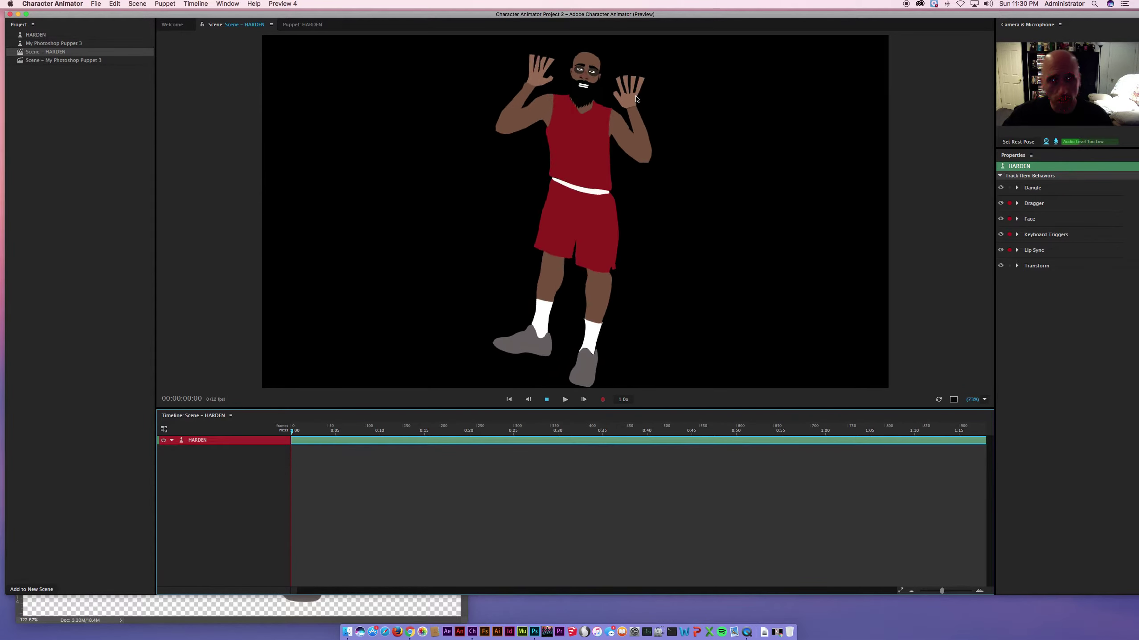
click(668, 89)
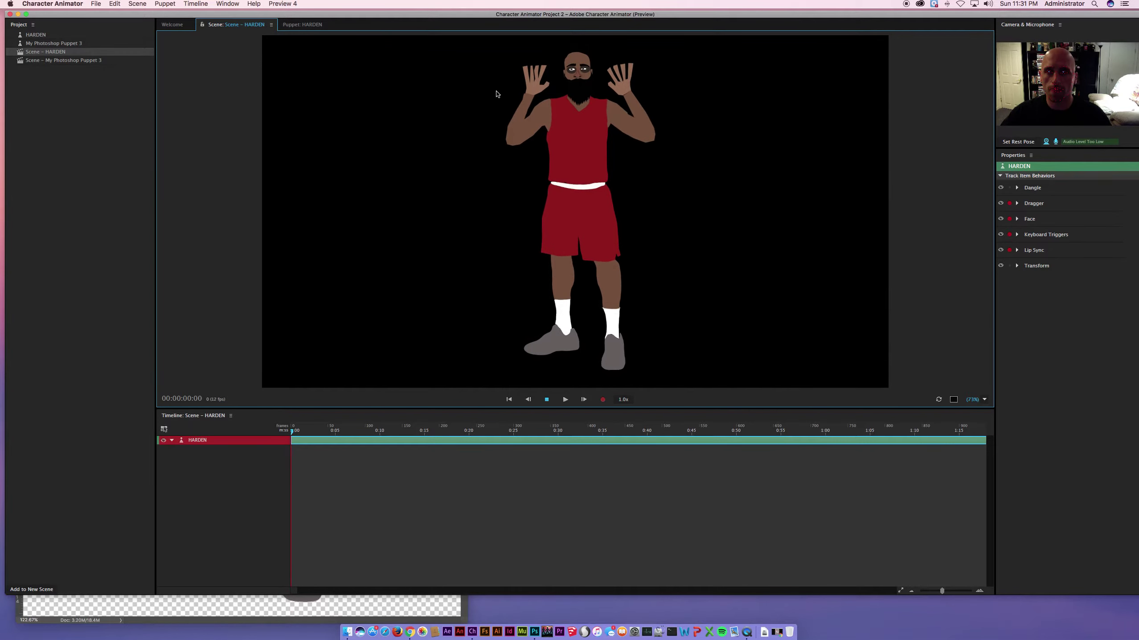
Reopen the HARDEN puppet and examine its Head handle and the Right eyebrow, arms, and torso and legs layers
click(307, 25)
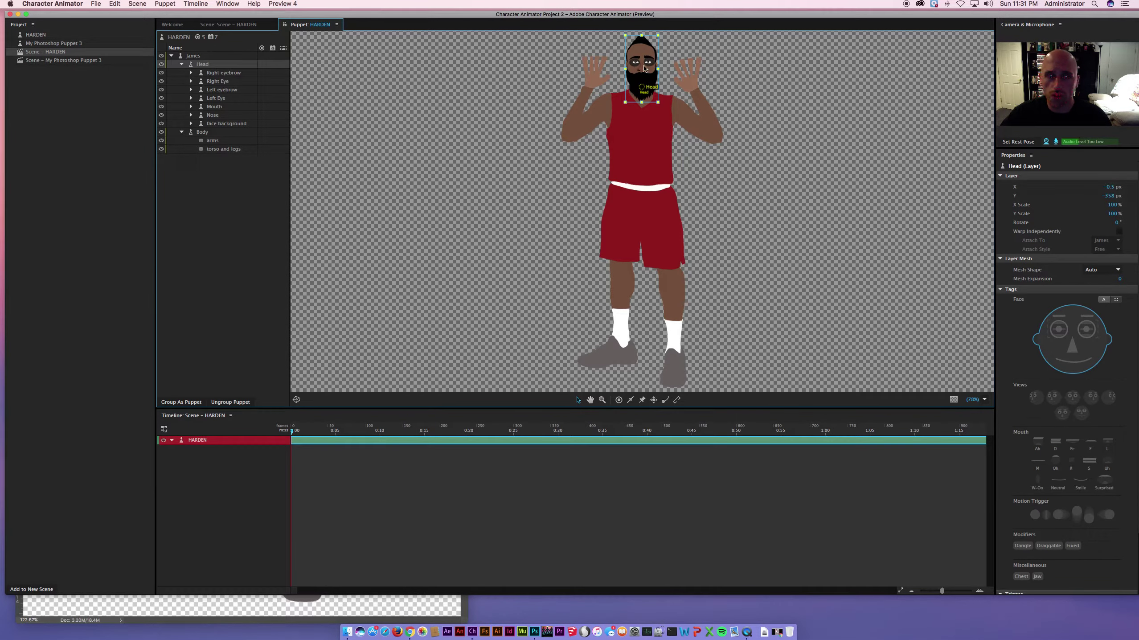
click(642, 87)
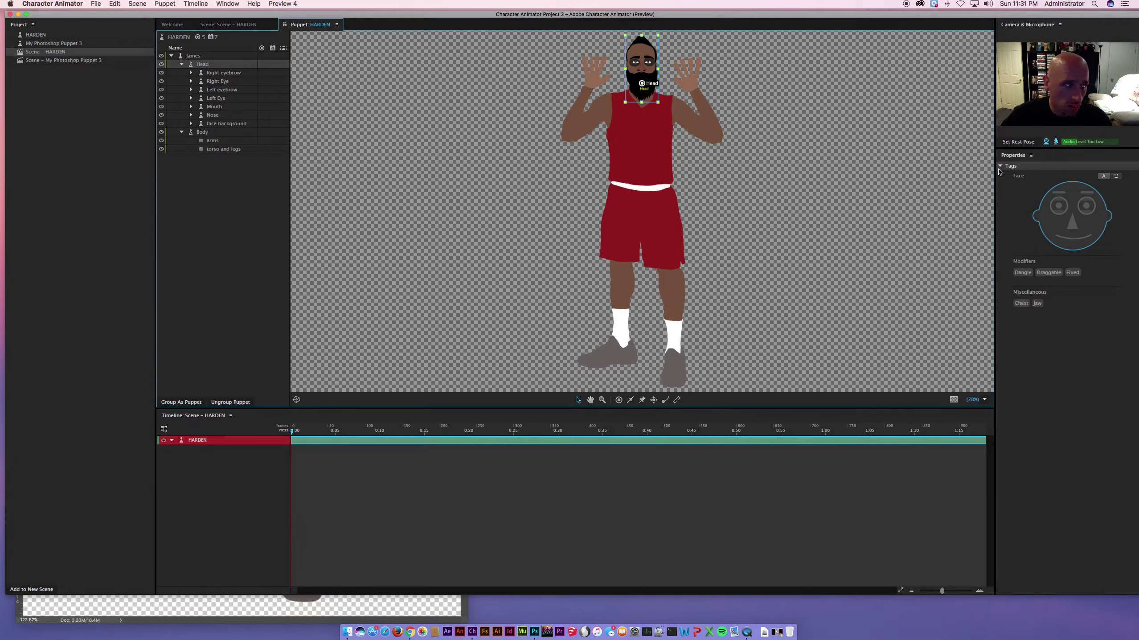
click(224, 72)
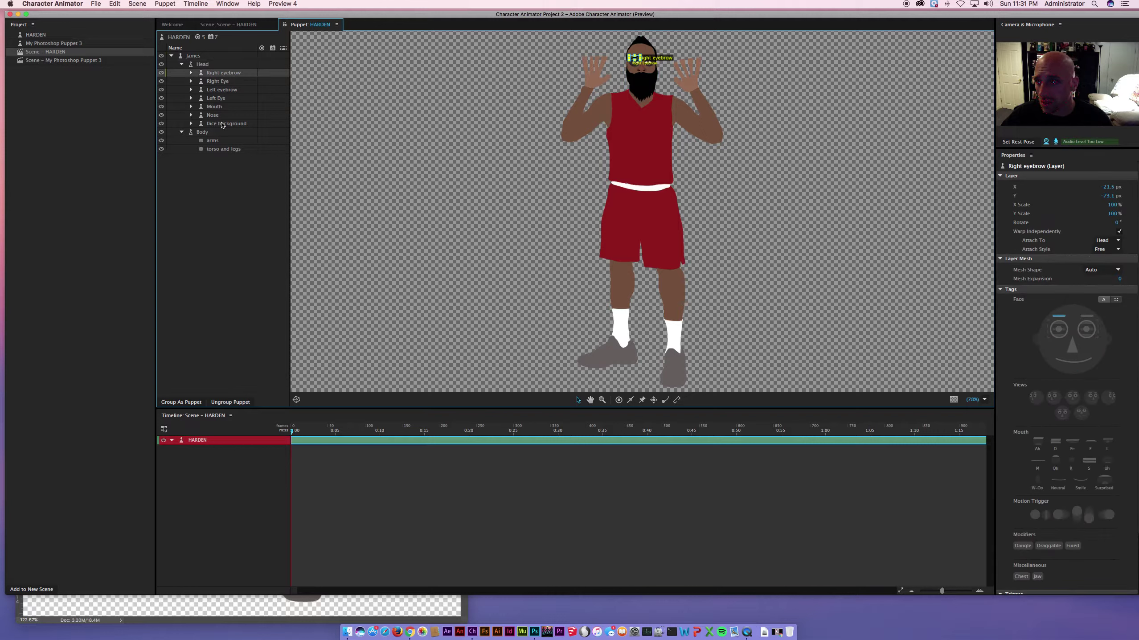
click(214, 141)
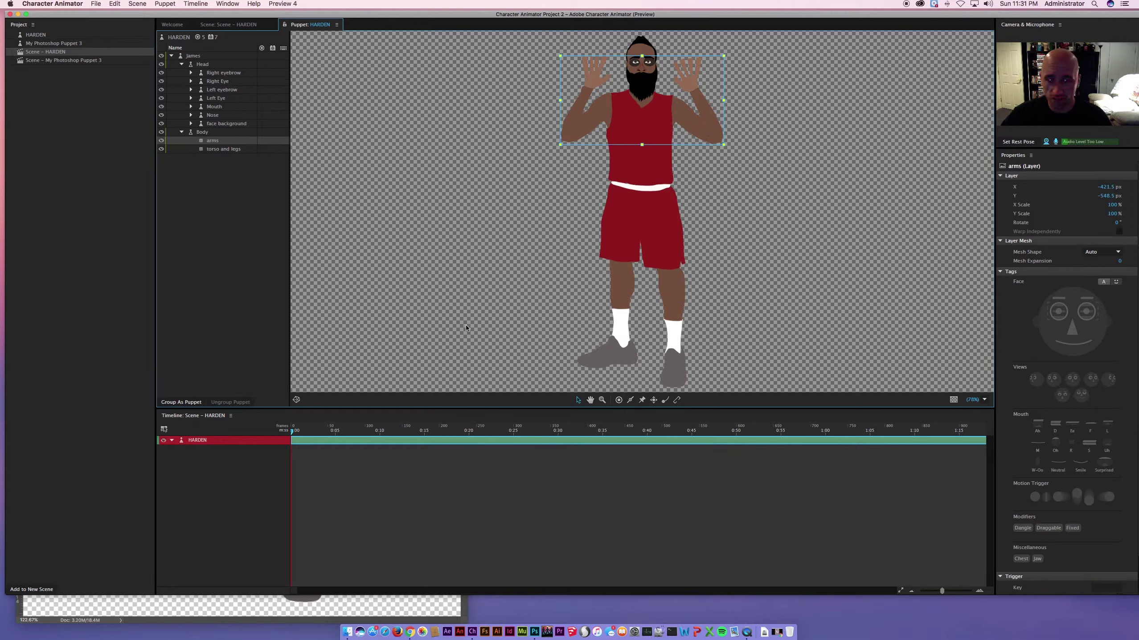
click(642, 399)
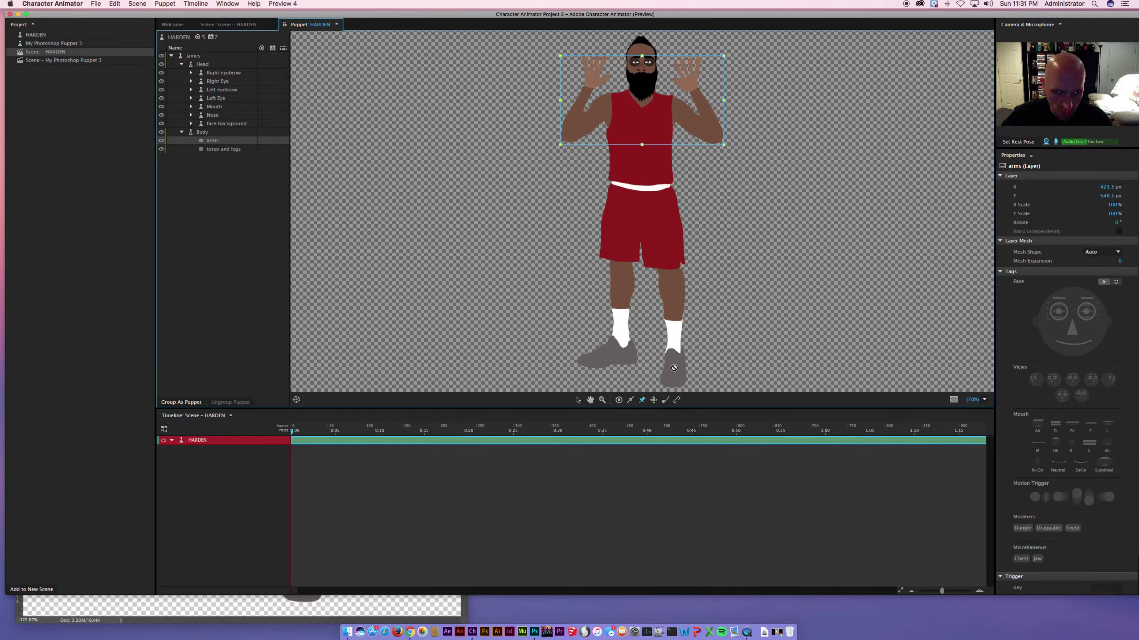
click(228, 149)
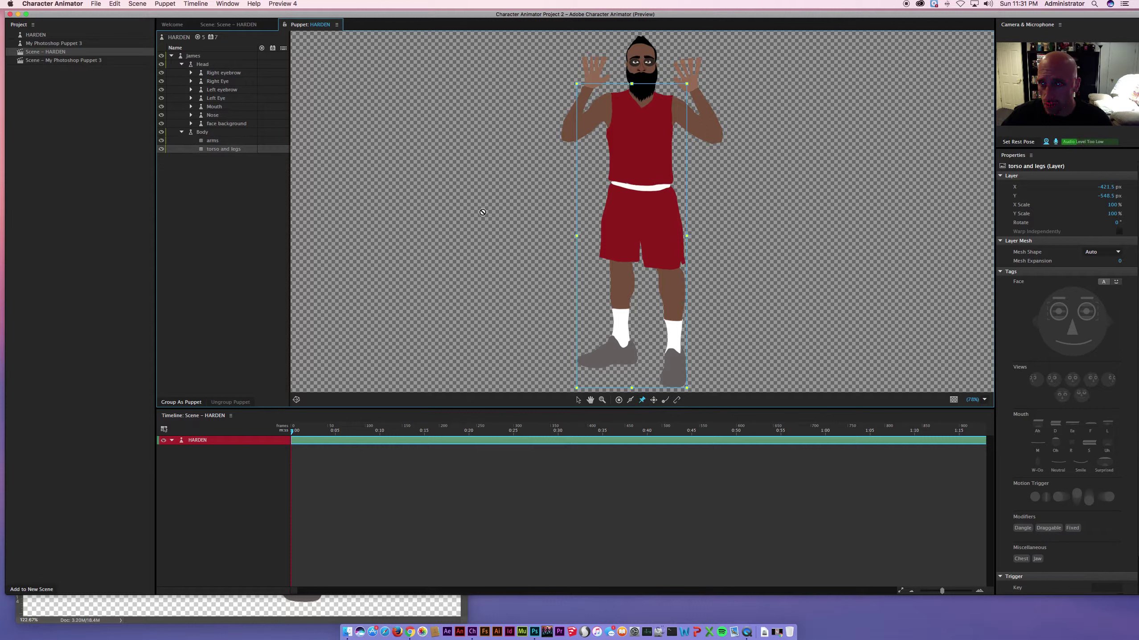
click(654, 400)
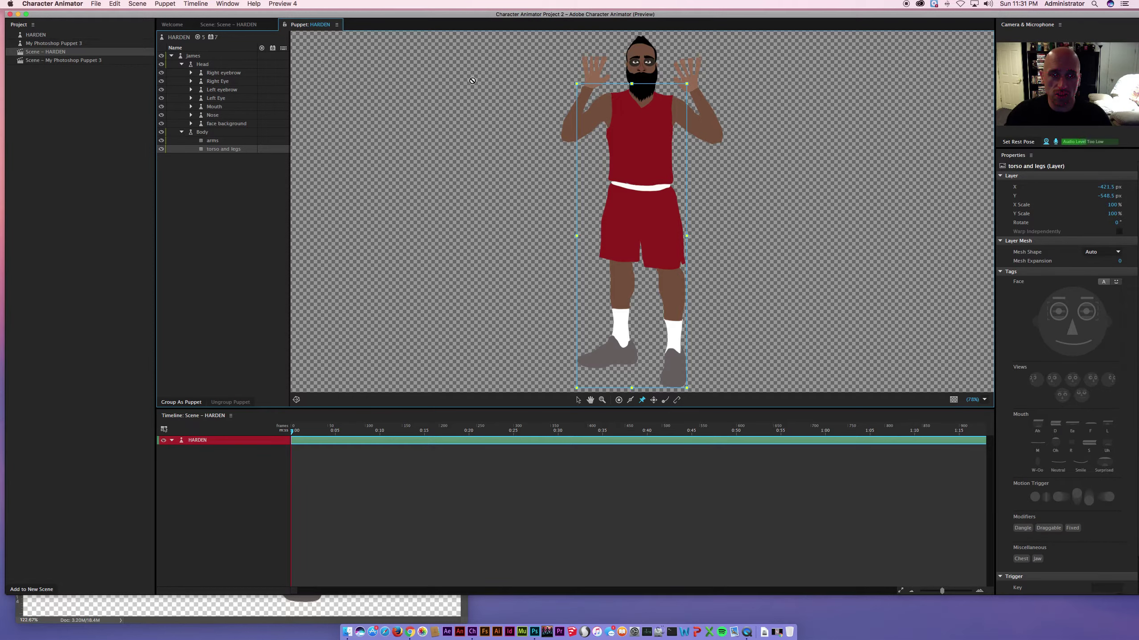
Switch to HARDEN.psd in Photoshop and inspect the mouth shape layers inside the +Mouth group
drag(296, 24, 396, 216)
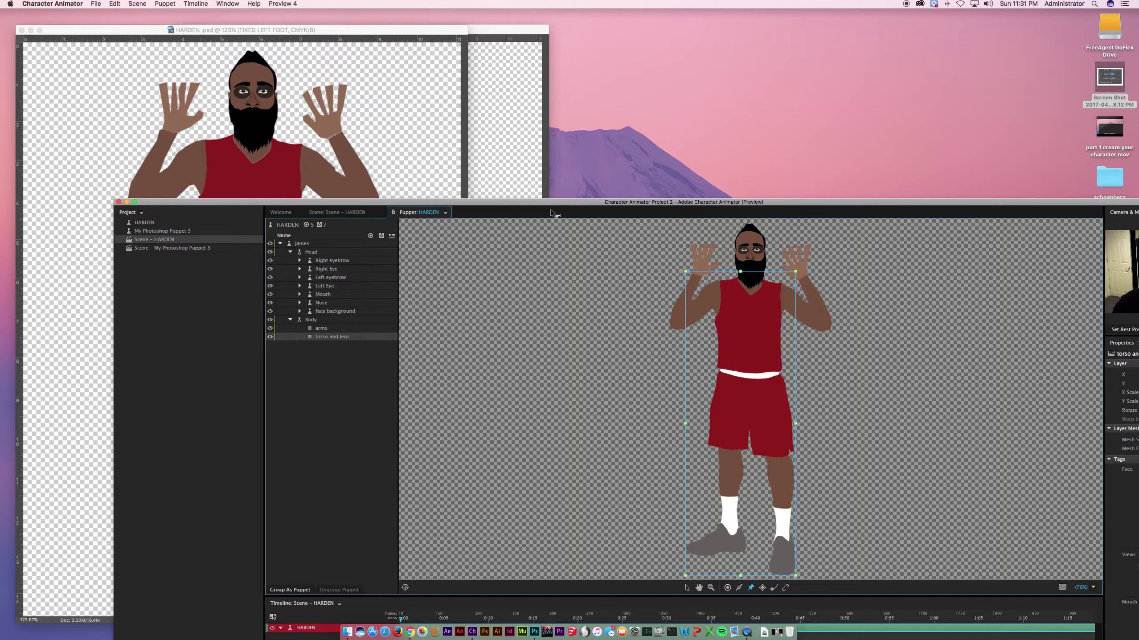
click(401, 137)
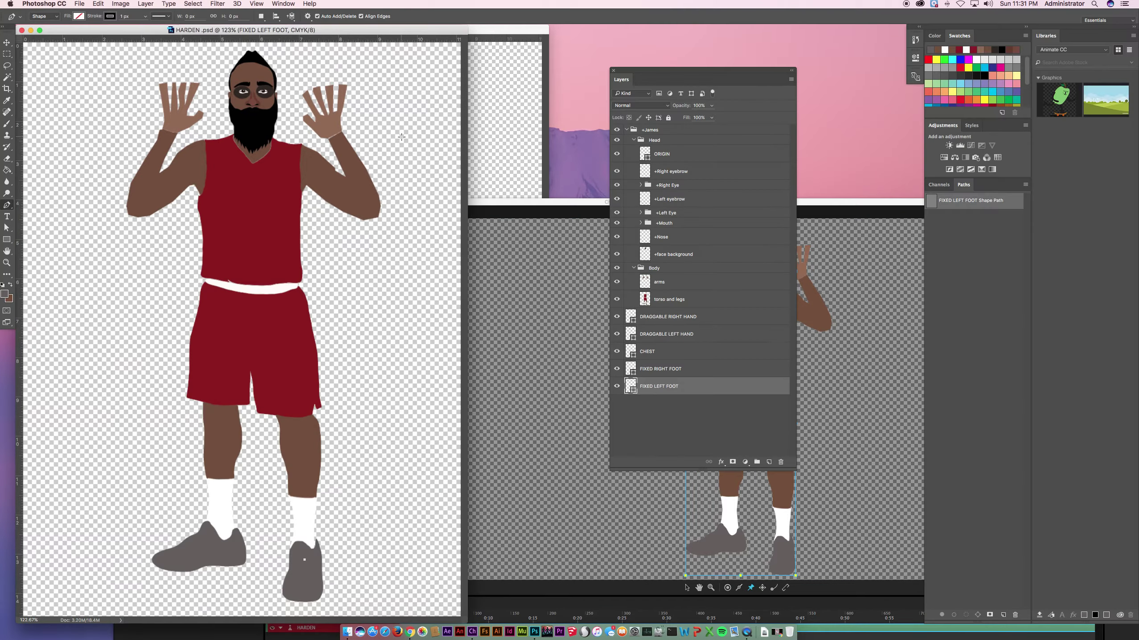
click(673, 224)
click(640, 223)
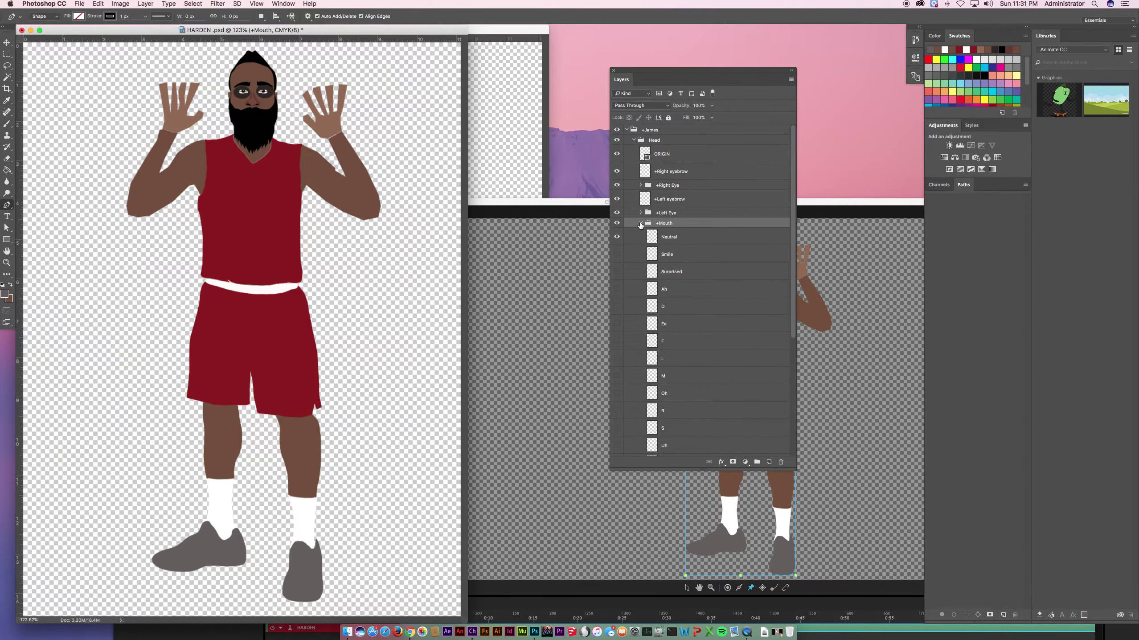
click(641, 223)
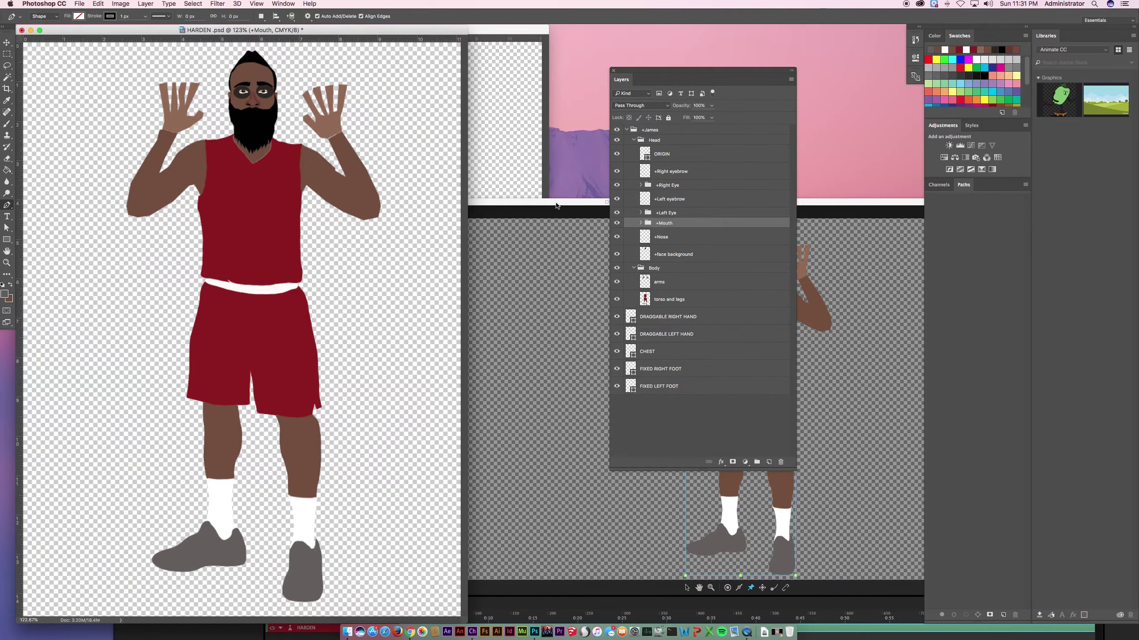
Inspect the sample puppet's +Mouth group for comparison and return to the HARDEN document
click(499, 165)
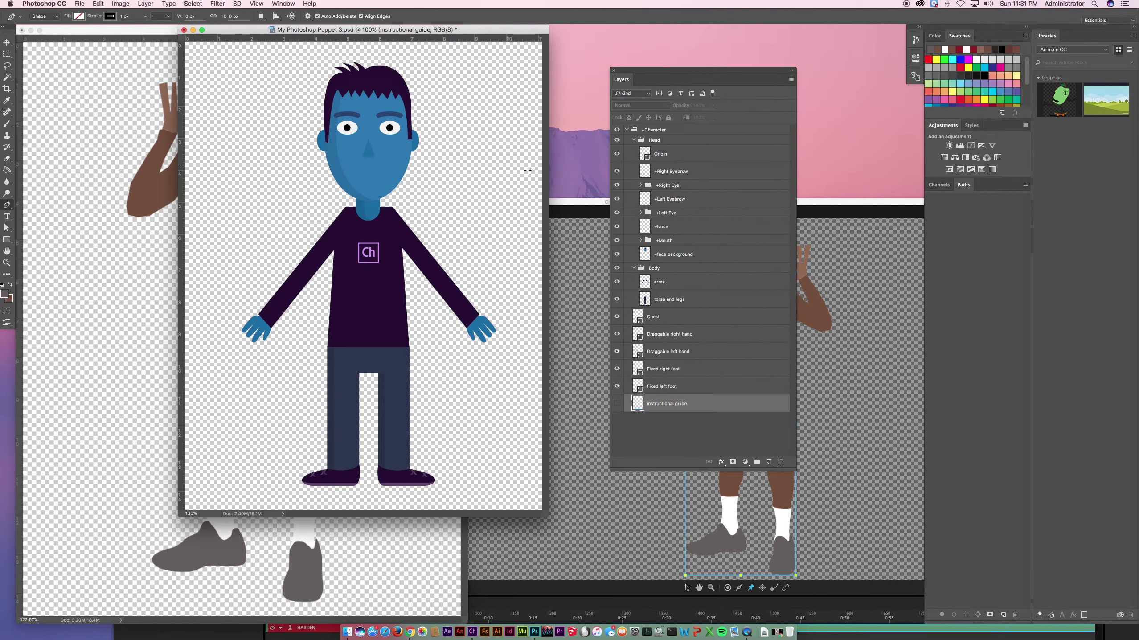
click(641, 242)
click(640, 241)
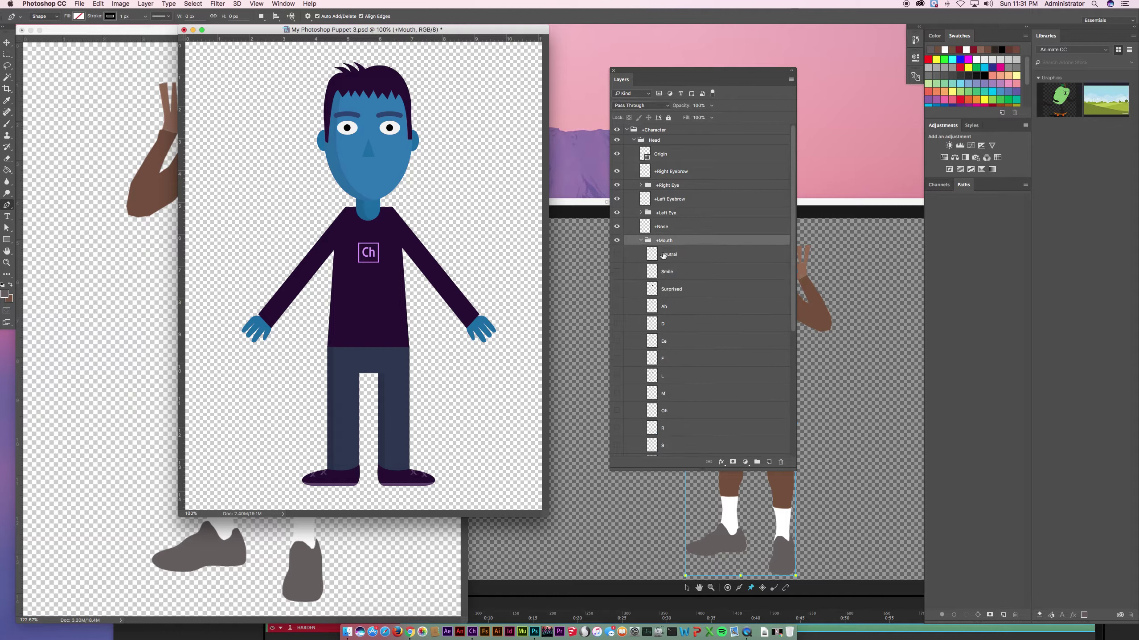
scroll(717, 305, down, 3)
scroll(700, 292, up, 3)
click(641, 241)
click(157, 138)
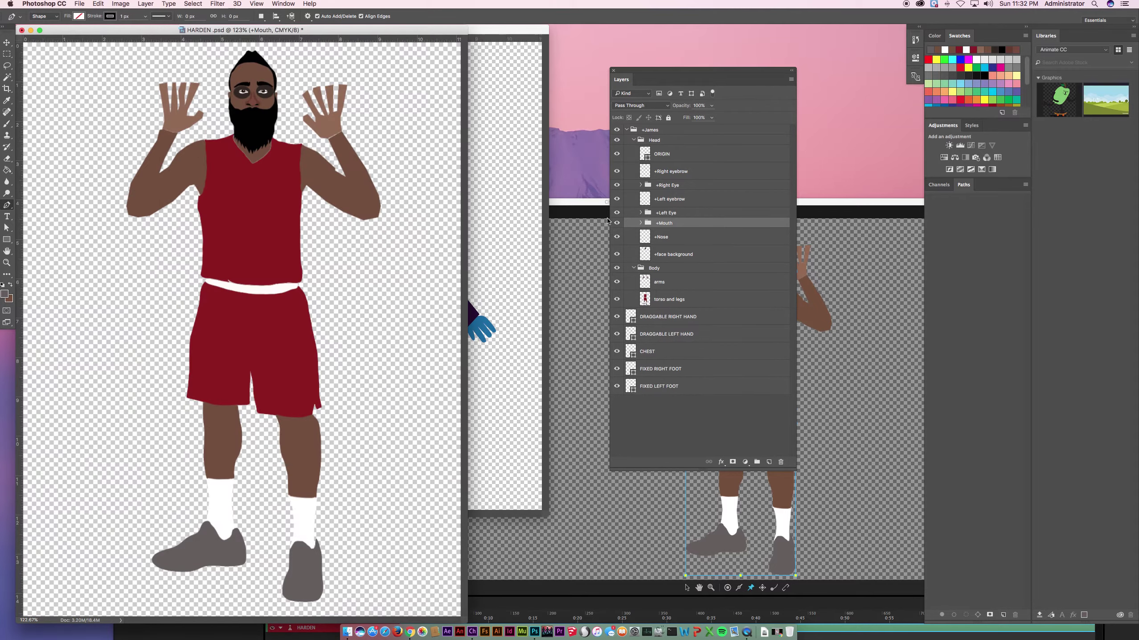
Switch back to Character Animator, view the sample puppet's scene and reopen the HARDEN scene to compare their behaviour
click(585, 206)
drag(661, 203, 624, 87)
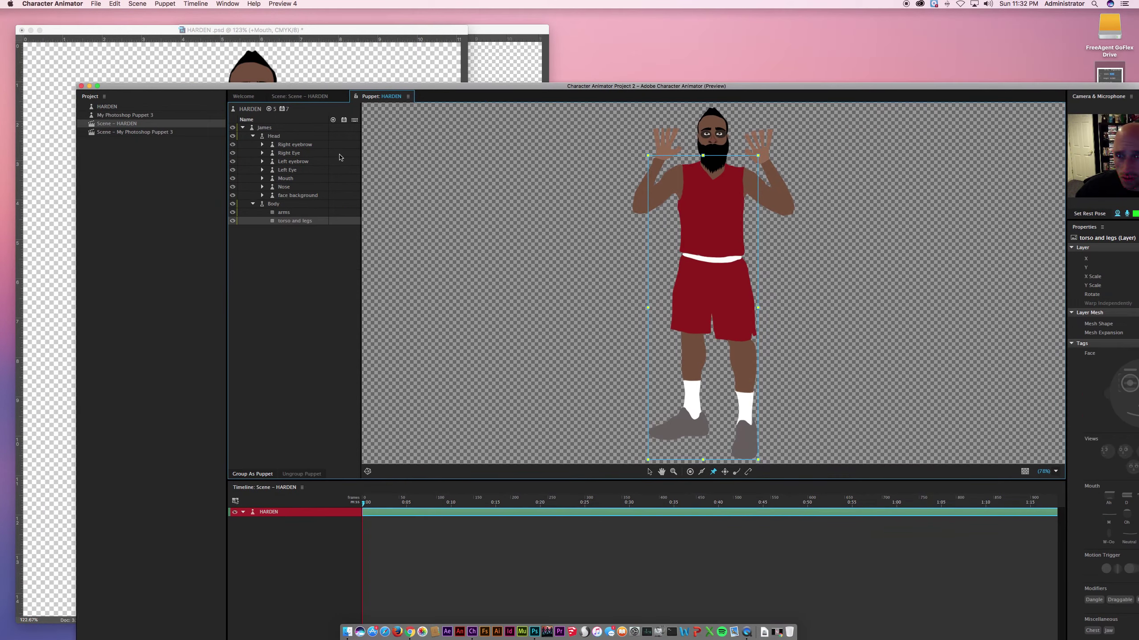
double_click(161, 133)
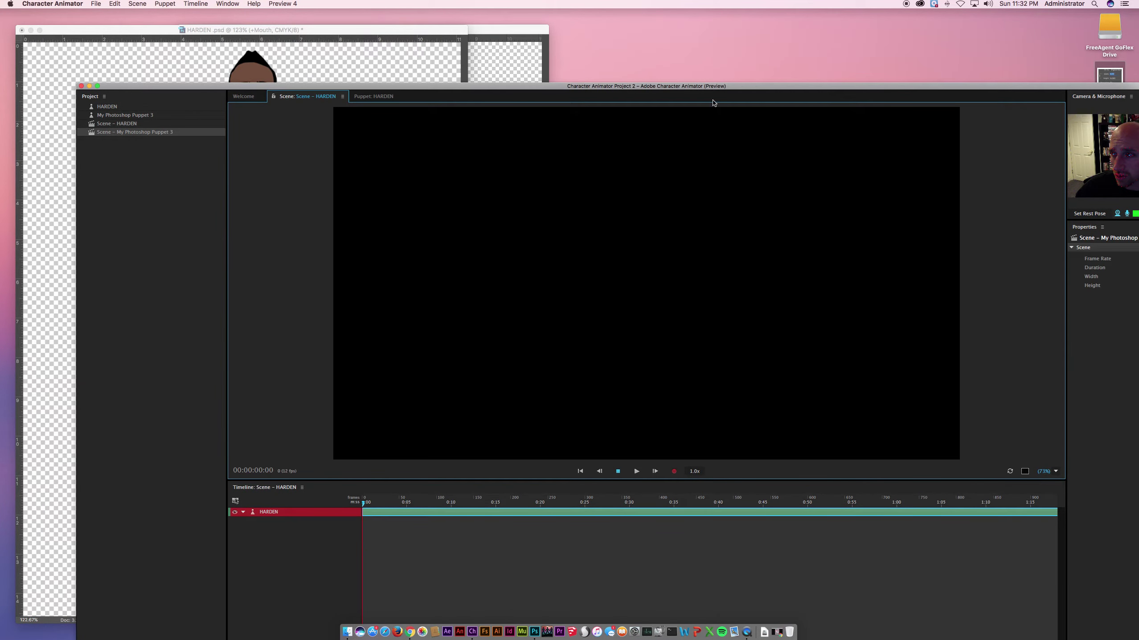
drag(814, 85, 698, 58)
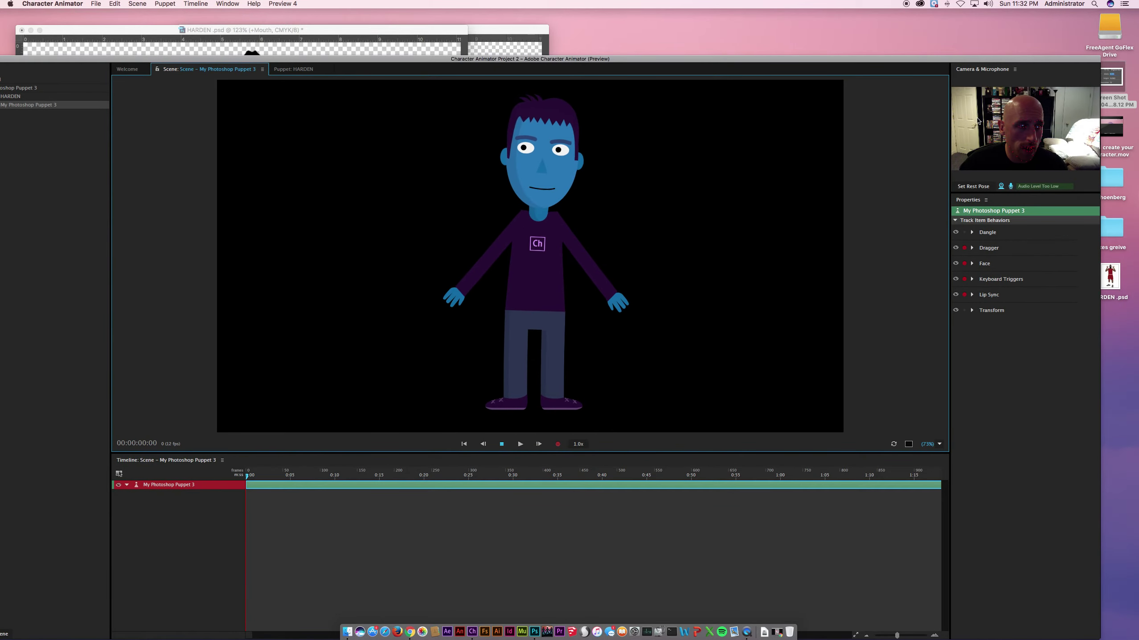
click(61, 98)
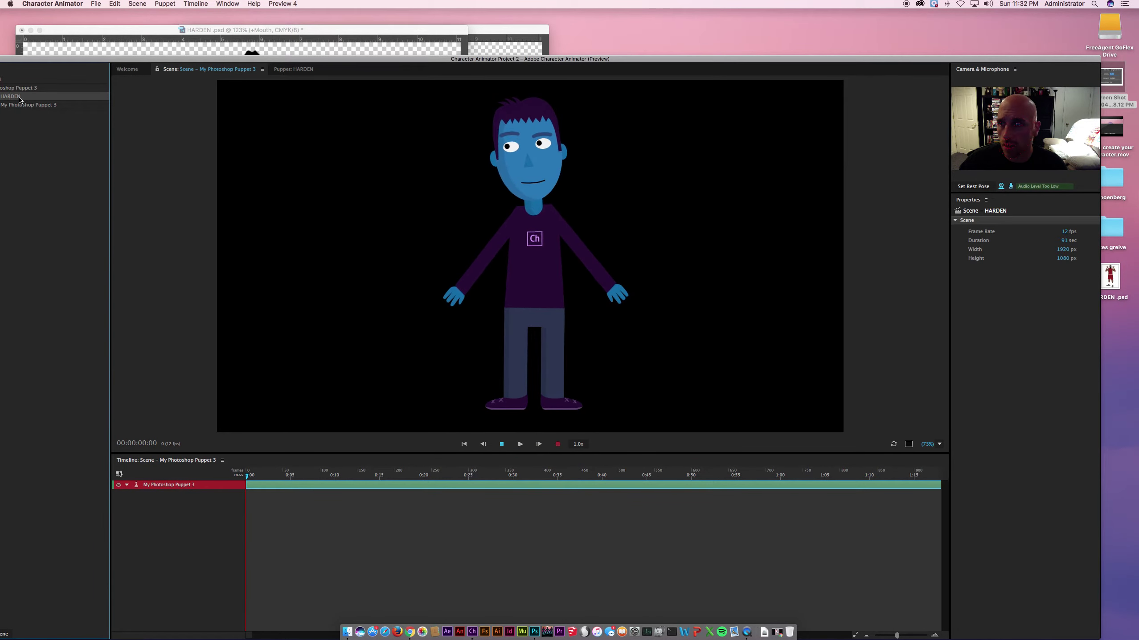
drag(20, 98, 224, 115)
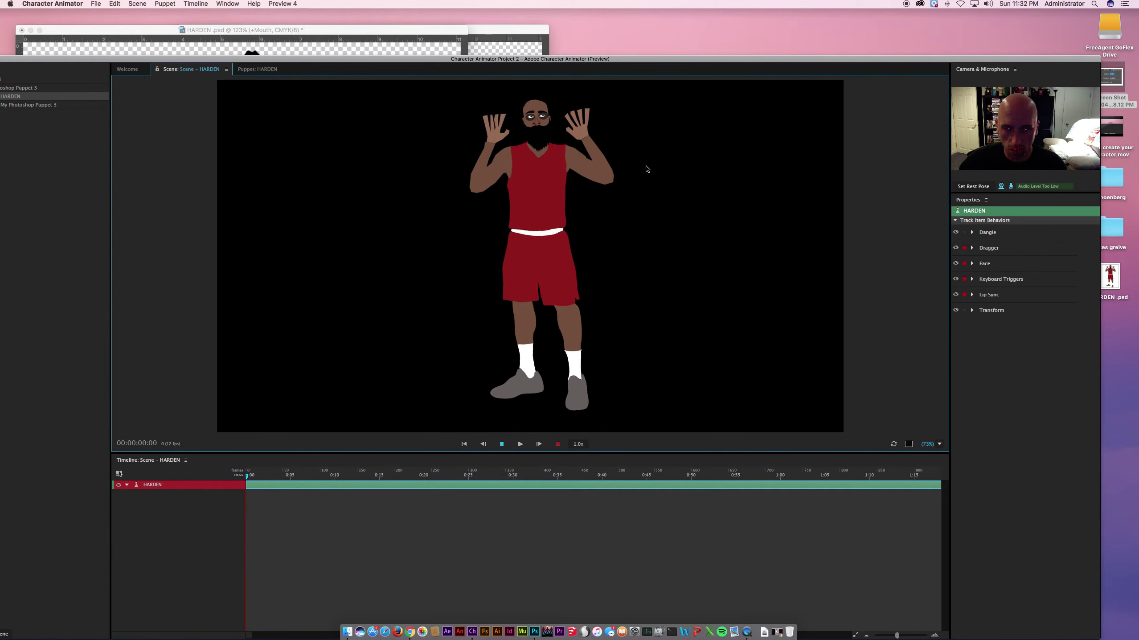
Play the HARDEN scene while viewing it at 400% and 100% magnification, and stop the playback
click(935, 445)
click(938, 445)
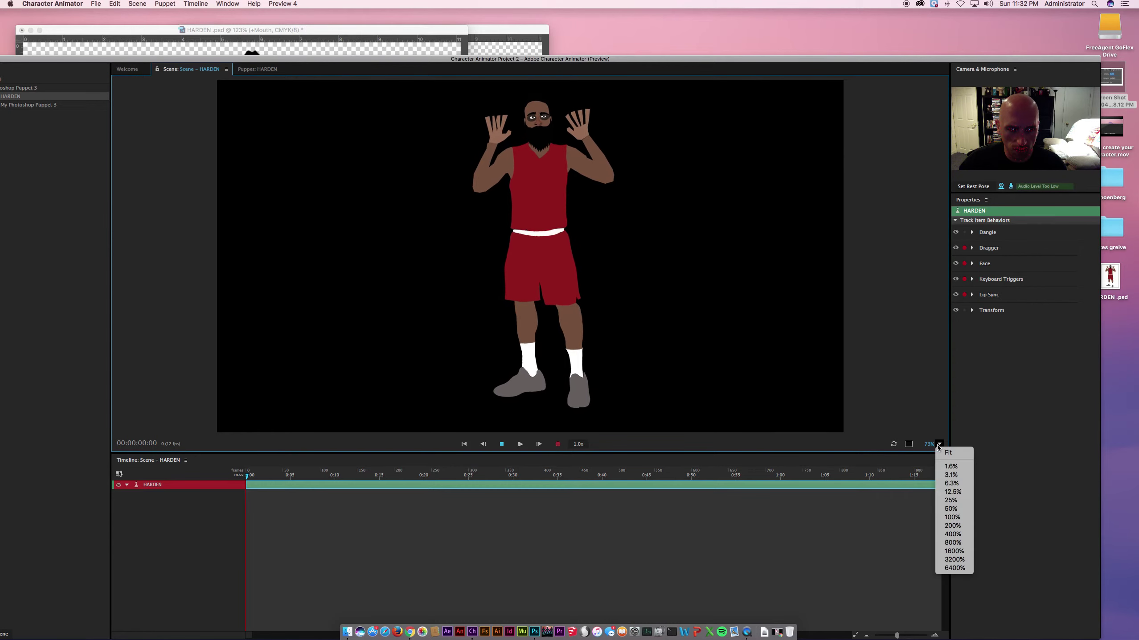
click(953, 533)
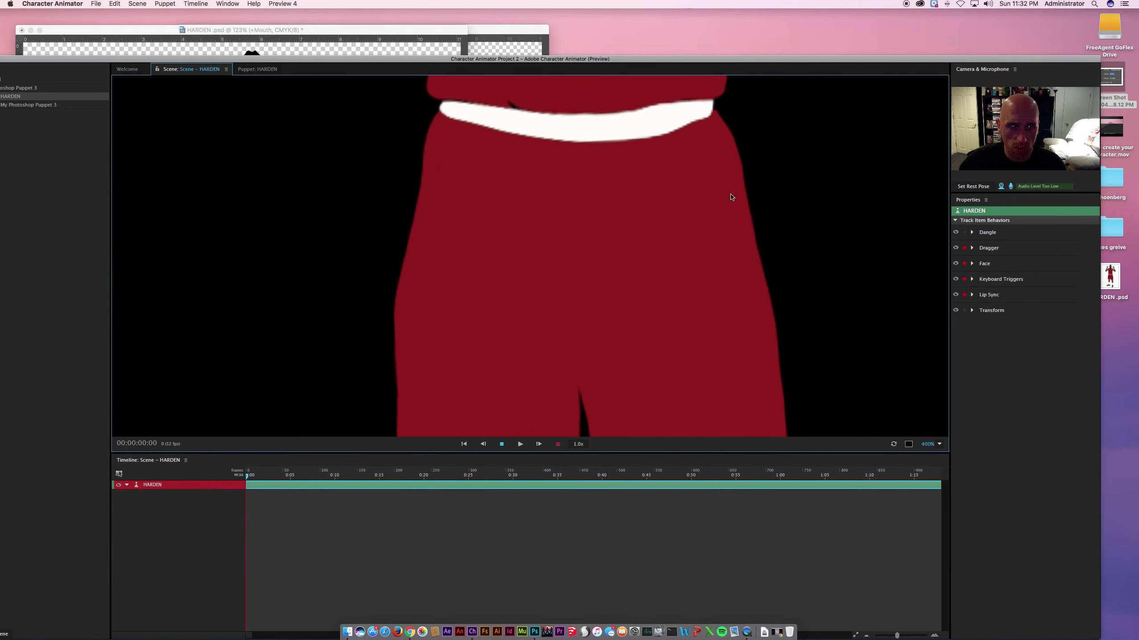
key(space)
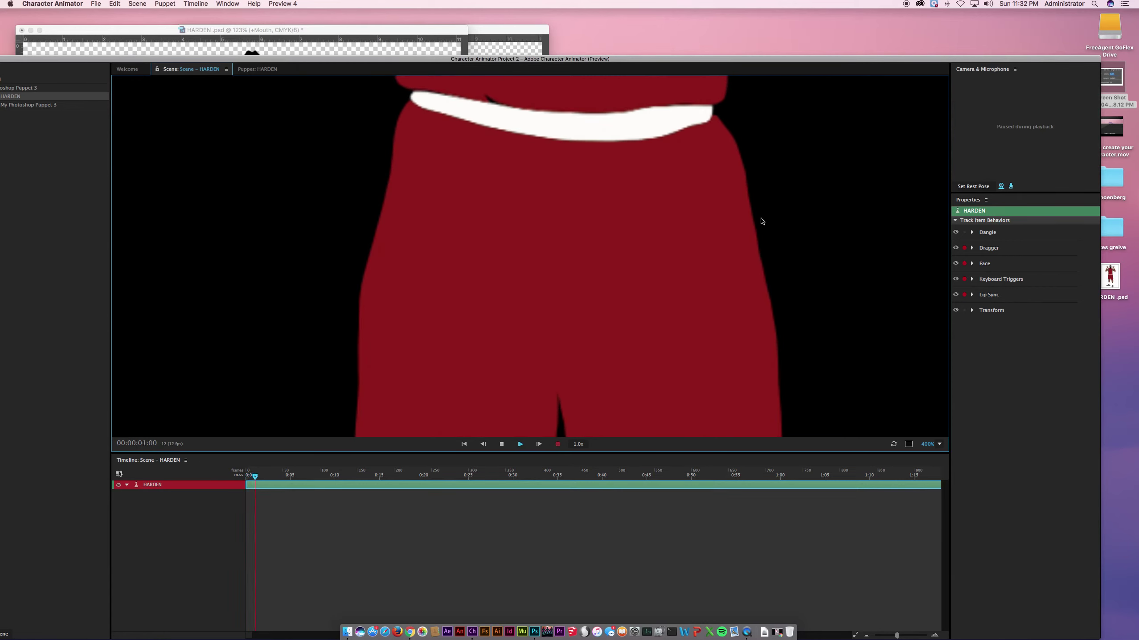
click(940, 446)
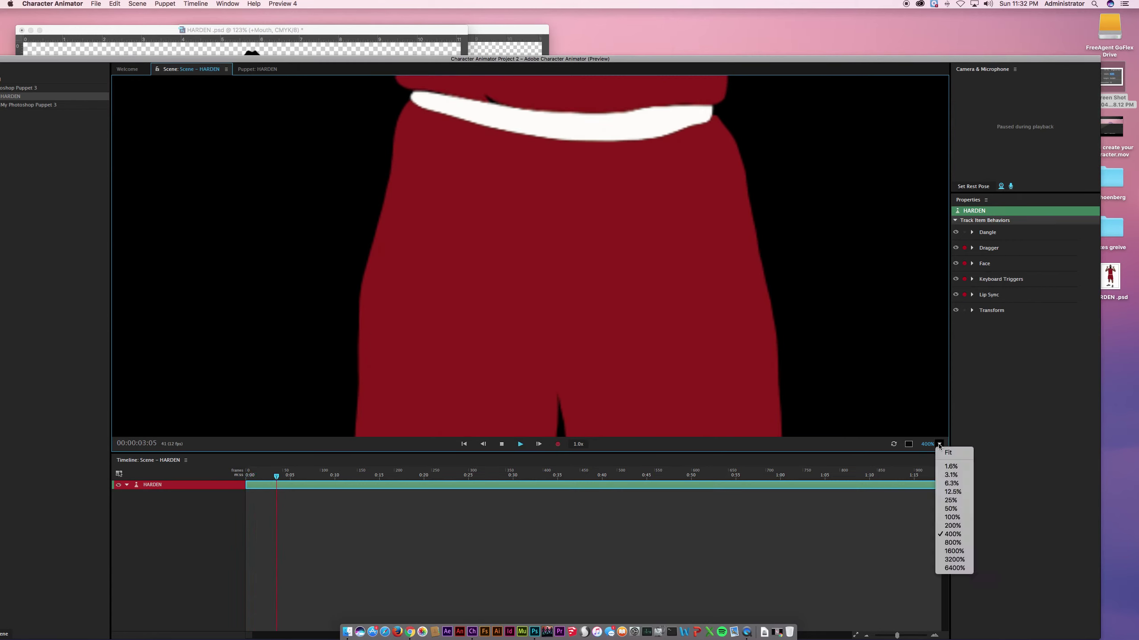
click(953, 517)
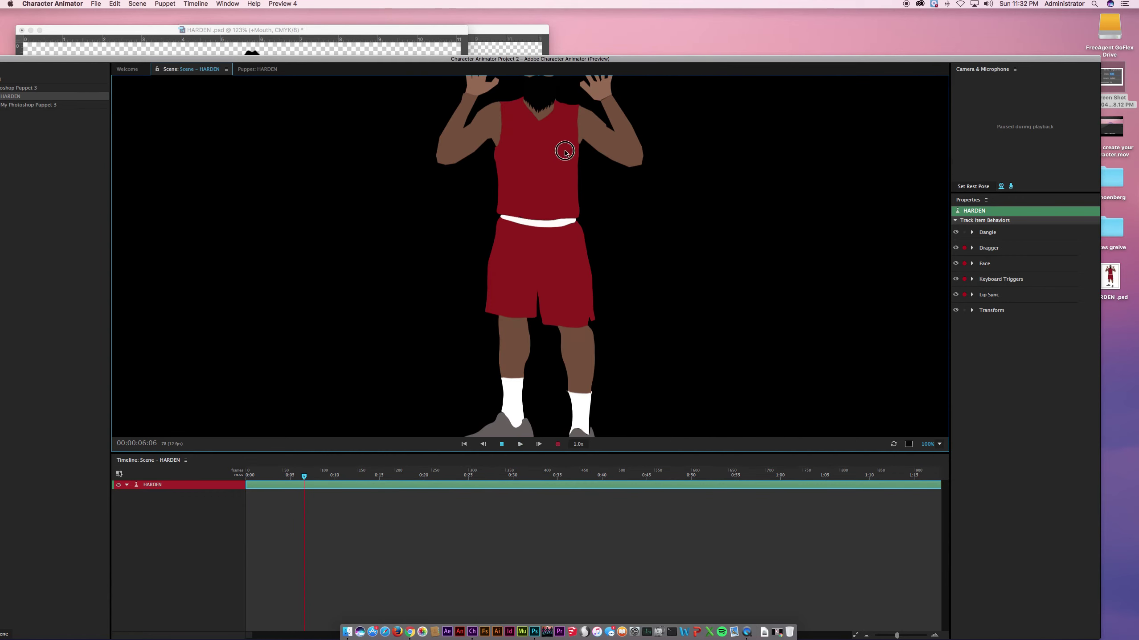
key(space)
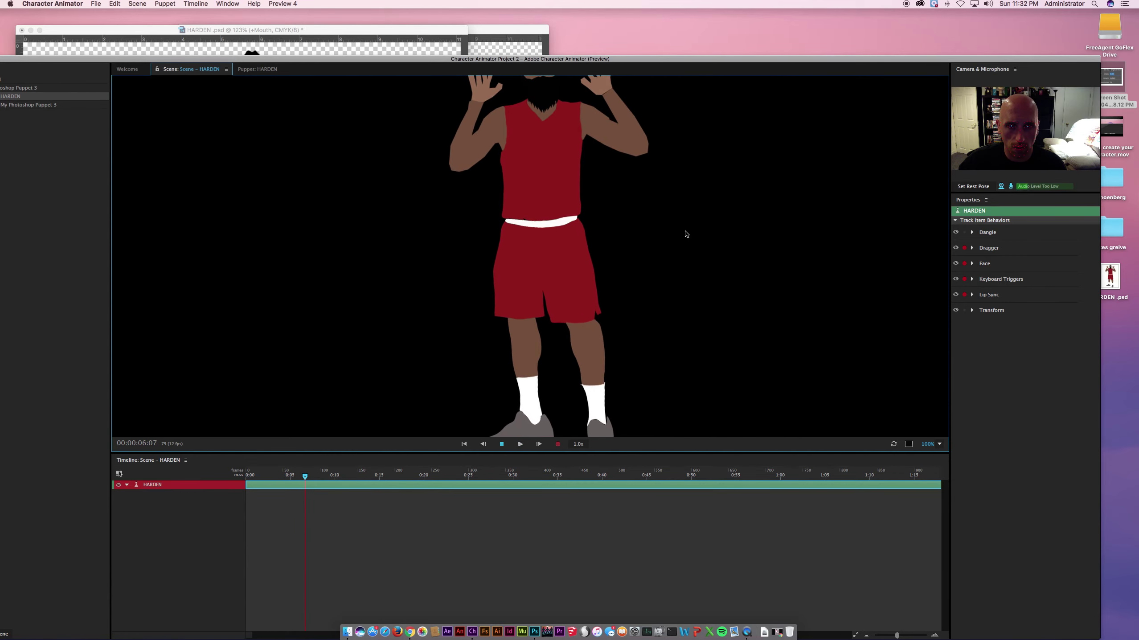
Fit the HARDEN scene in view and test the puppet by pulling one of its arms
click(940, 444)
click(699, 271)
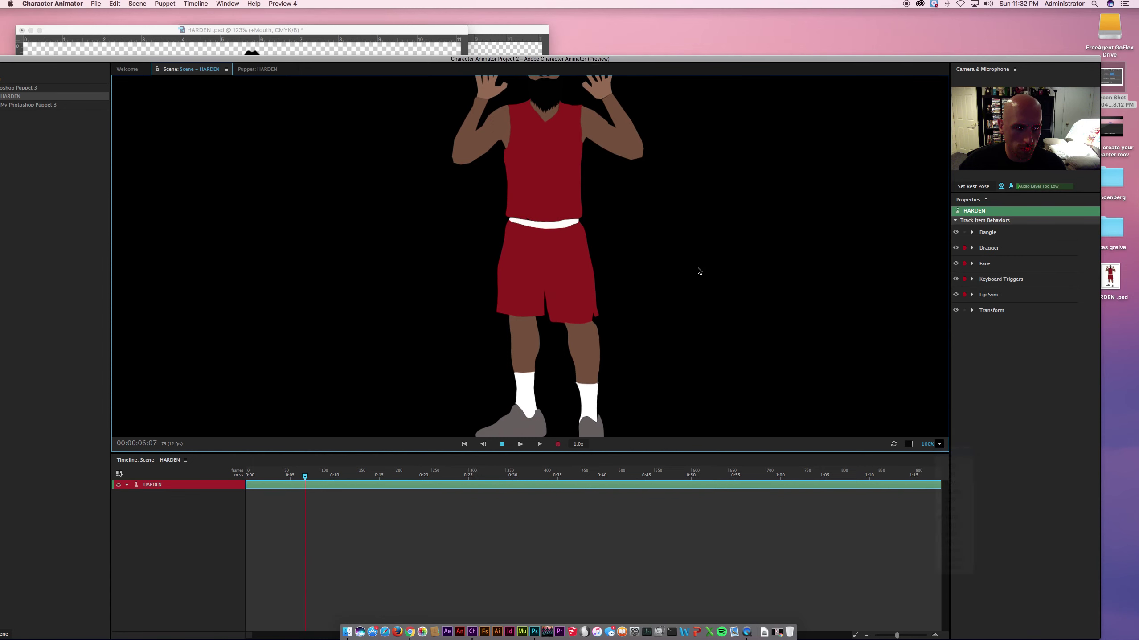
drag(583, 130, 616, 112)
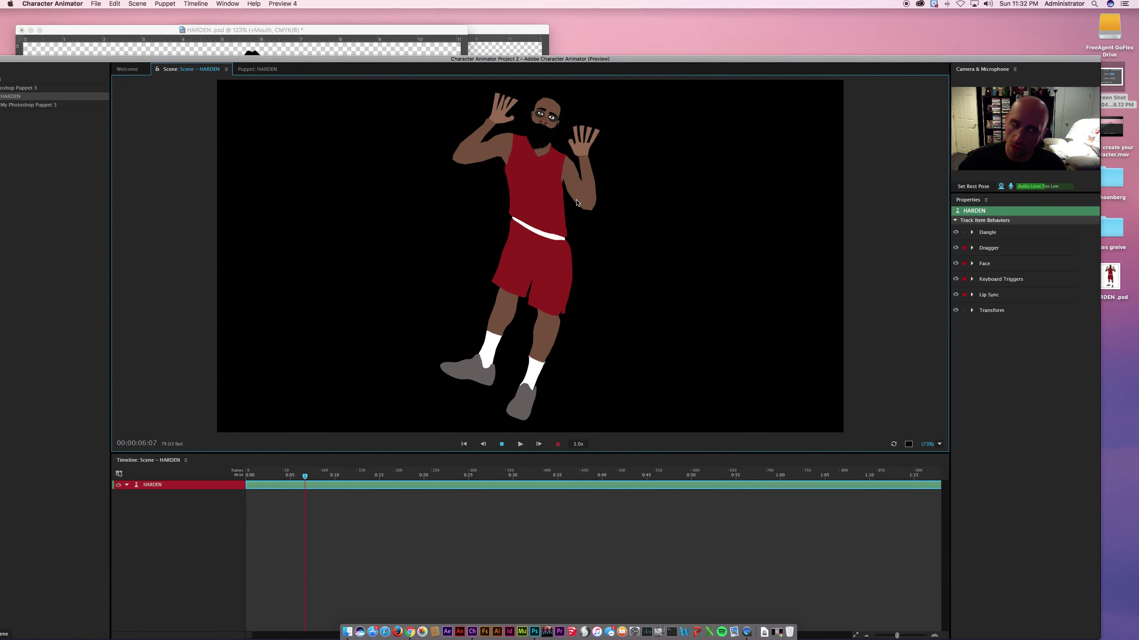